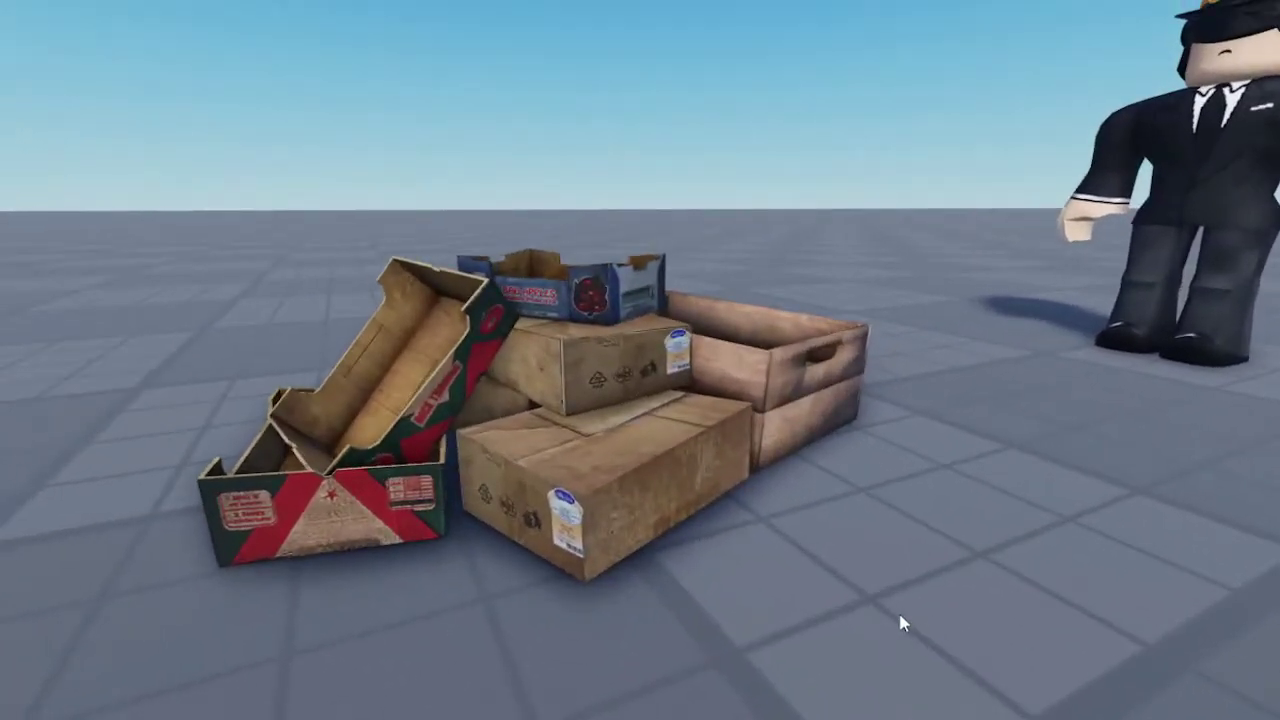
# Try to stretch the crate pile model vertically and undo the resize
pyautogui.moveTo(900, 623); pyautogui.dragTo(934, 643, button='right')
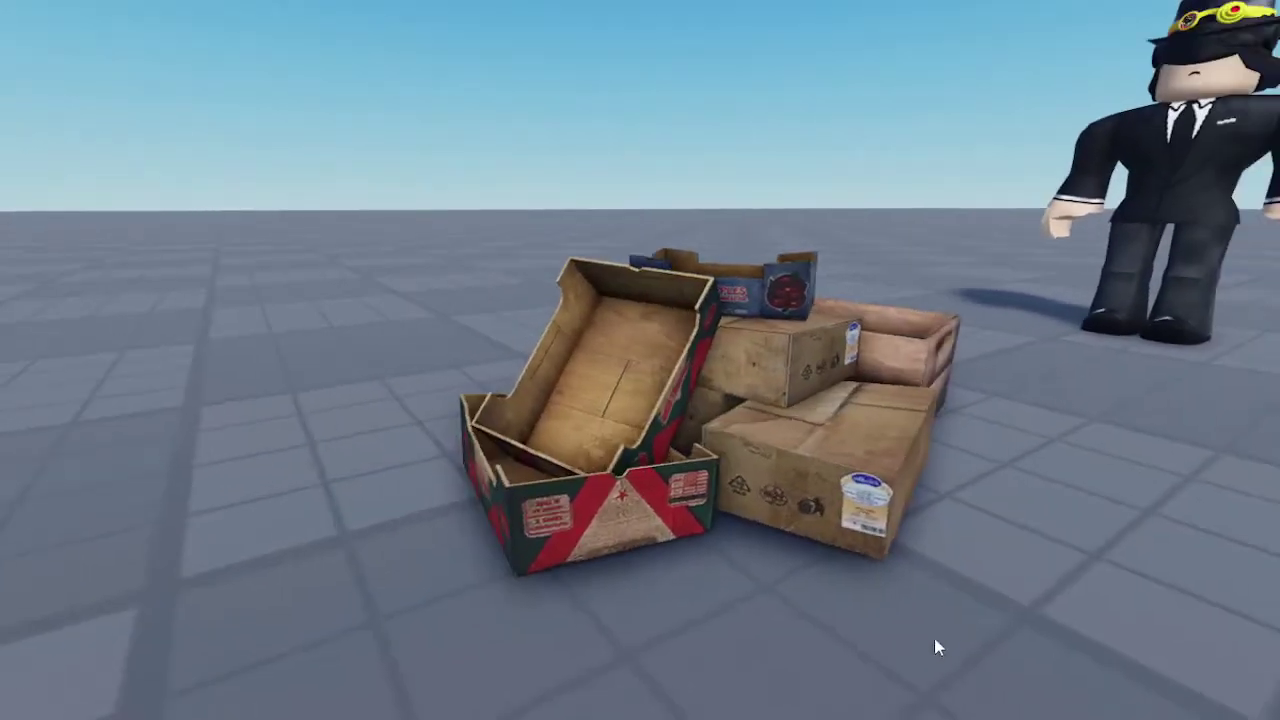
pyautogui.moveTo(931, 566); pyautogui.dragTo(927, 564, button='right')
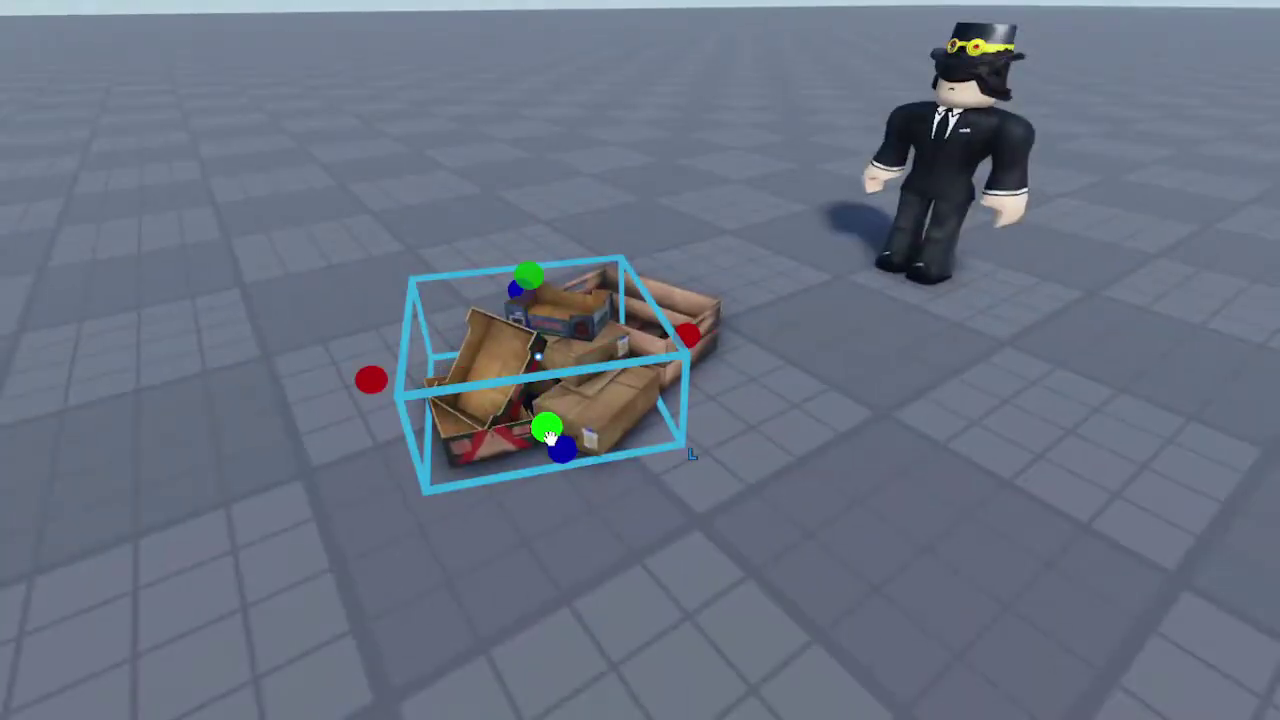
pyautogui.moveTo(549, 438); pyautogui.dragTo(562, 554)
pyautogui.hotkey('ctrl', 'z')
pyautogui.moveTo(561, 455); pyautogui.dragTo(1071, 641)
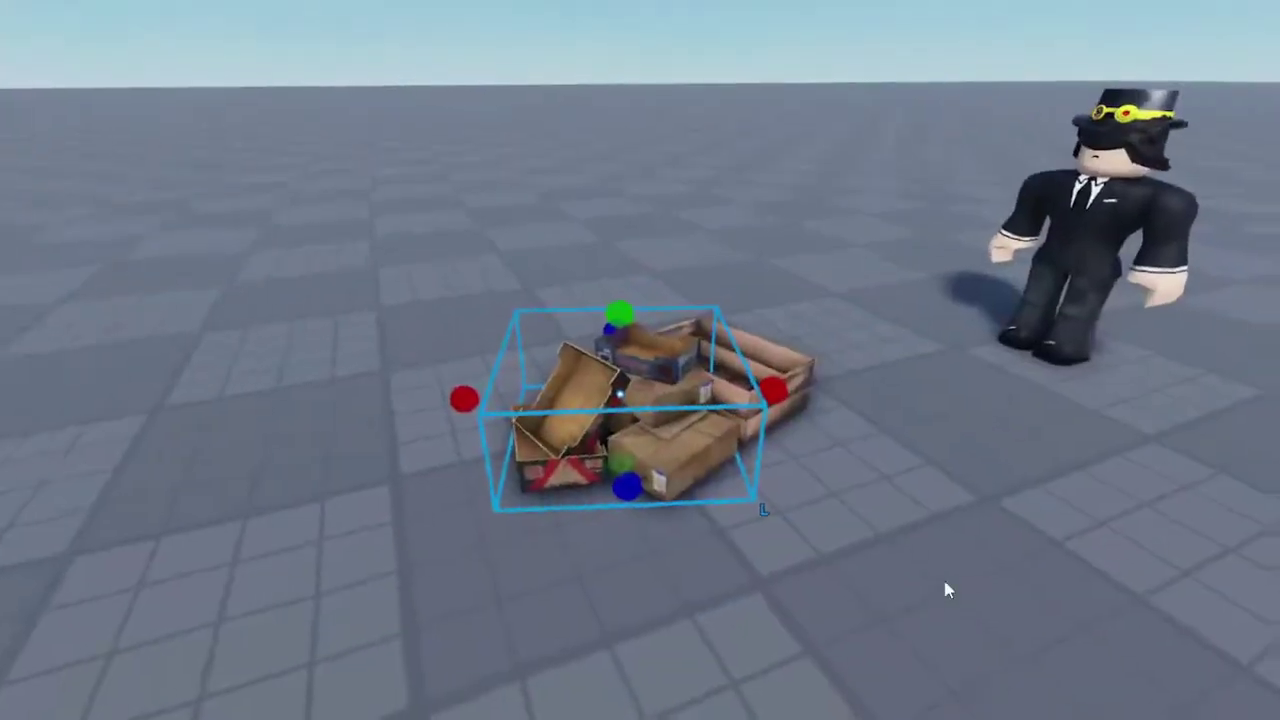
pyautogui.click(931, 591)
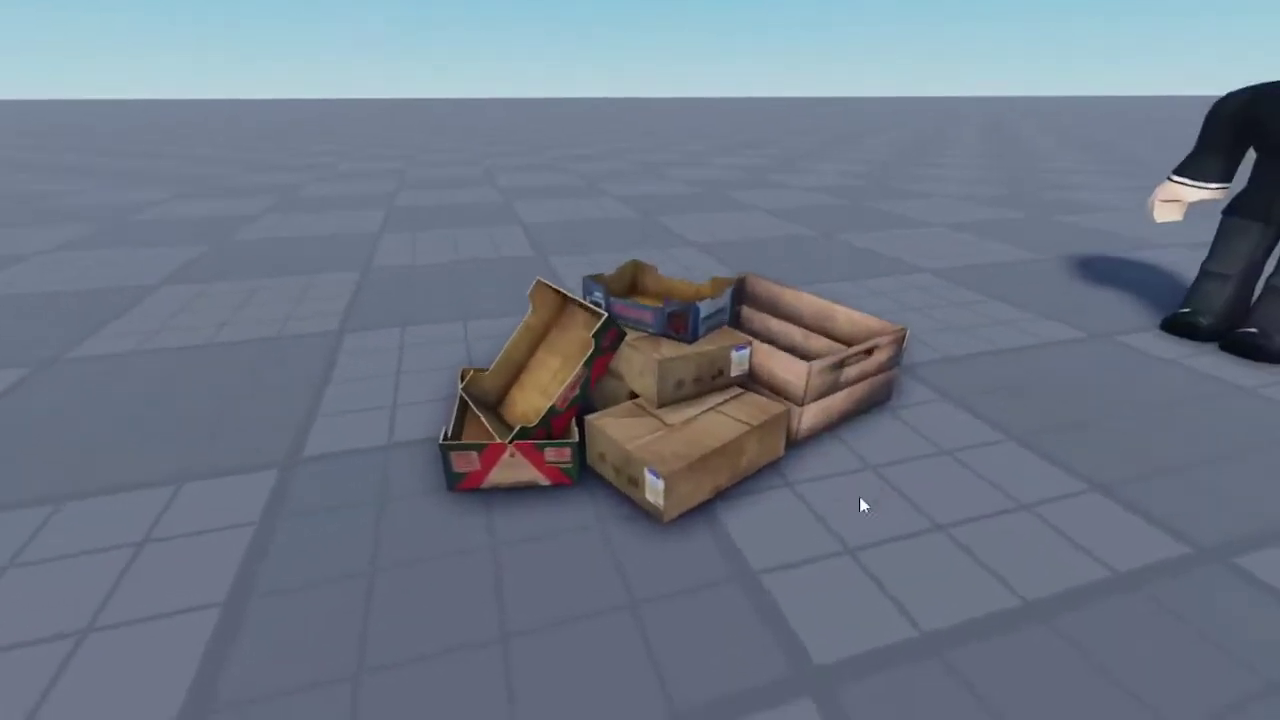
# Examine the individual boxes in the crate pile up close as a modelling reference
pyautogui.click(686, 391)
pyautogui.scroll(10, 748, 472)
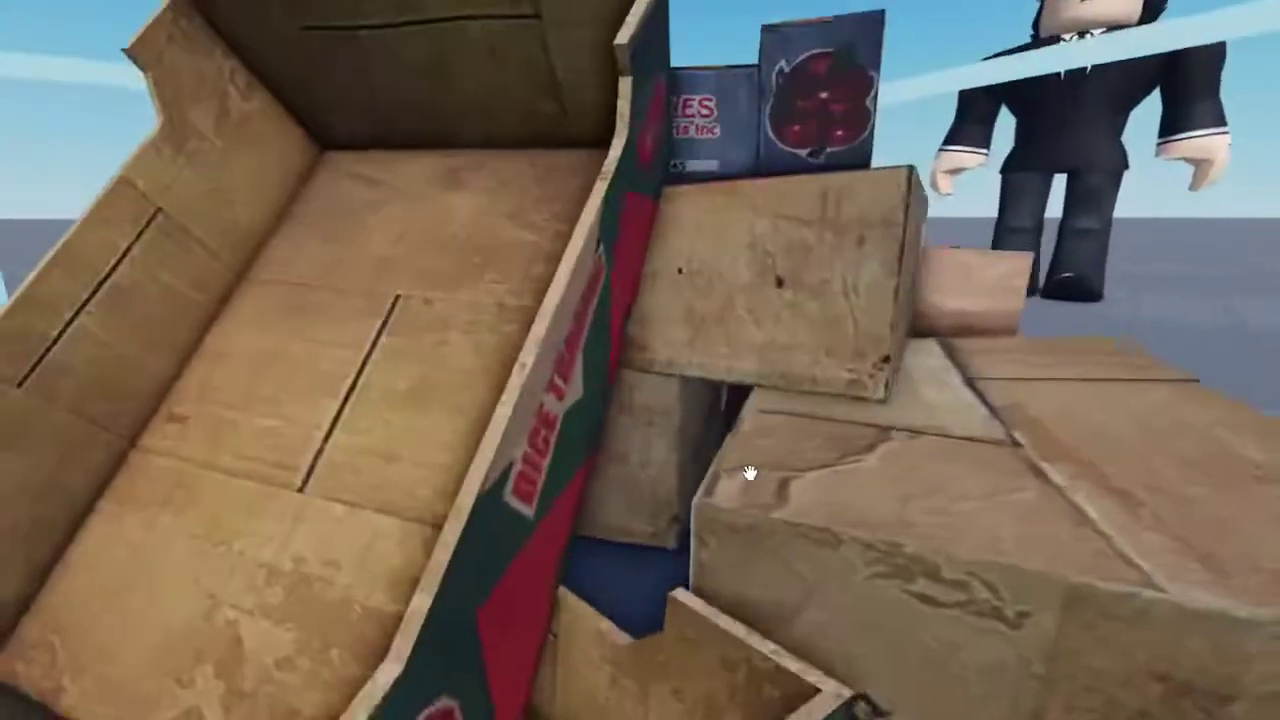
pyautogui.scroll(5, 748, 472)
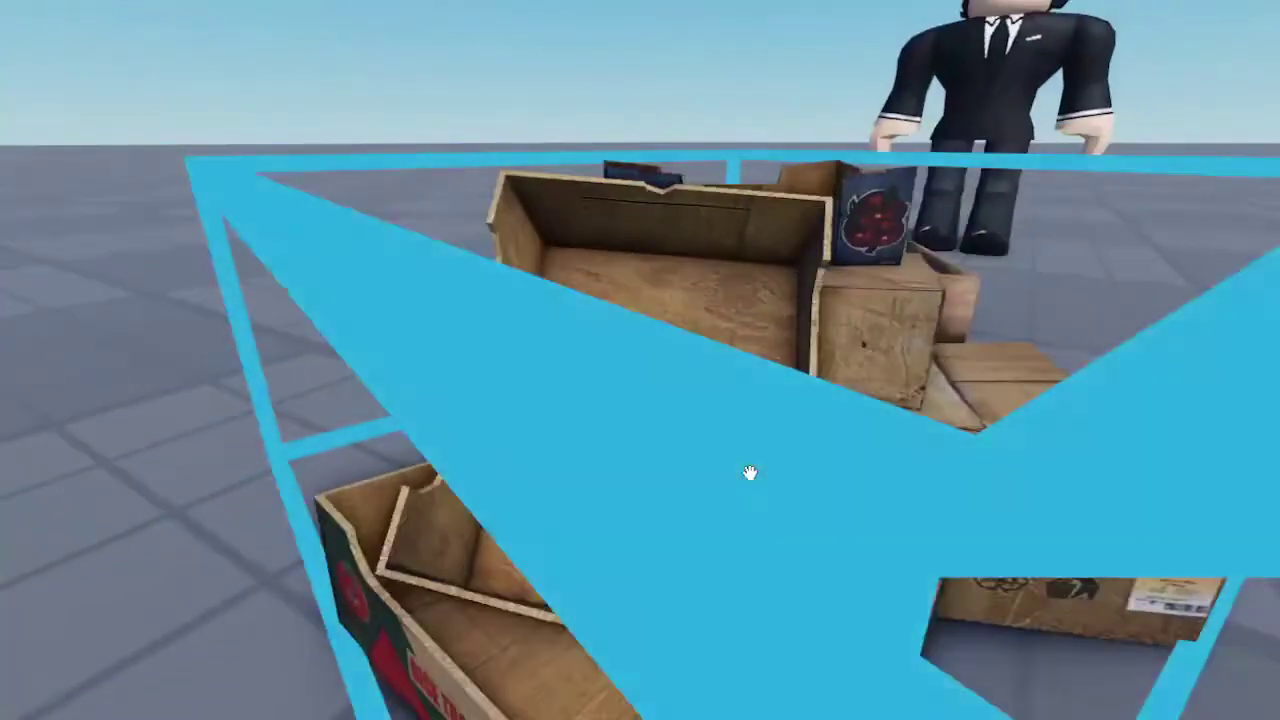
pyautogui.scroll(-5, 750, 474)
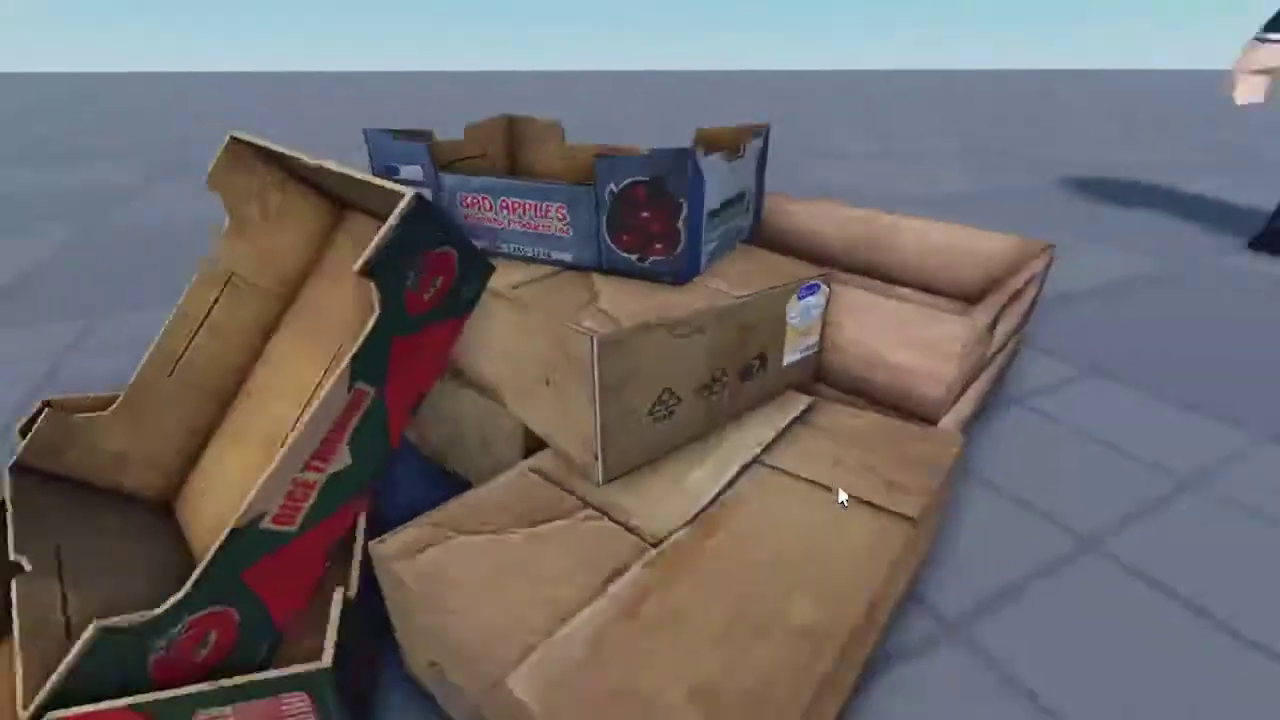
pyautogui.scroll(-2, 615, 309)
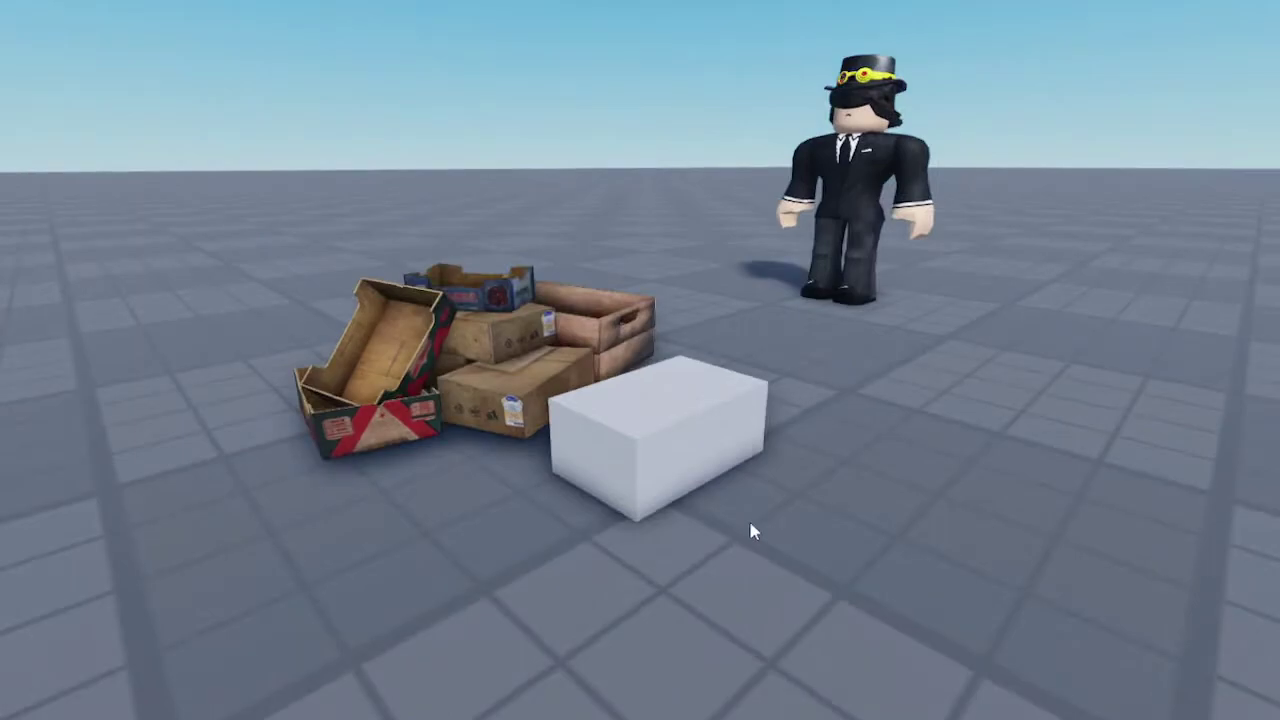
# Move the white block across the baseplate, away from the crate pile and toward the character
pyautogui.moveTo(668, 494)
pyautogui.mouseDown()
pyautogui.moveTo(694, 435)
pyautogui.moveTo(689, 569)
pyautogui.moveTo(688, 500)
pyautogui.mouseUp()
pyautogui.moveTo(680, 377); pyautogui.dragTo(529, 329)
pyautogui.moveTo(513, 316); pyautogui.dragTo(529, 329, button='right')
pyautogui.scroll(-4, 529, 329)
pyautogui.moveTo(529, 329); pyautogui.dragTo(577, 405)
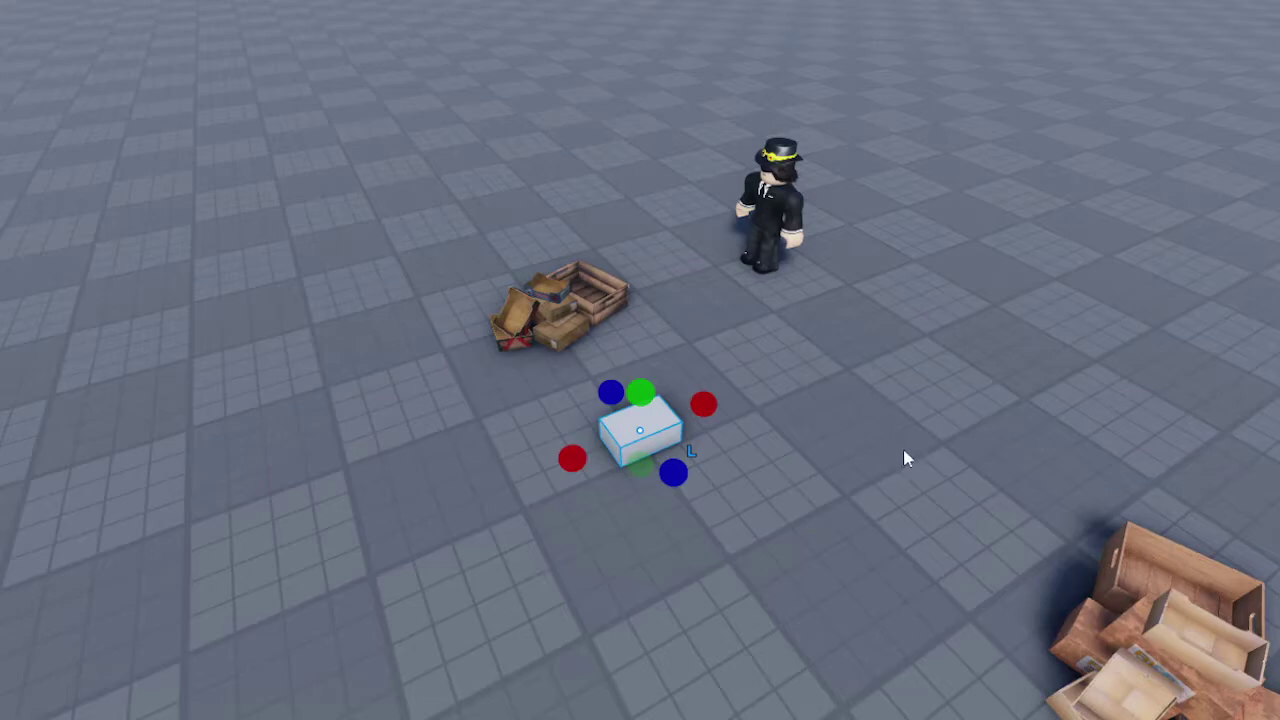
pyautogui.moveTo(643, 441); pyautogui.dragTo(703, 494)
pyautogui.moveTo(643, 441); pyautogui.dragTo(703, 494, button='right')
pyautogui.scroll(-5, 706, 486)
pyautogui.moveTo(703, 494); pyautogui.dragTo(697, 481)
pyautogui.moveTo(706, 486); pyautogui.dragTo(697, 481, button='right')
pyautogui.moveTo(696, 480); pyautogui.dragTo(613, 339)
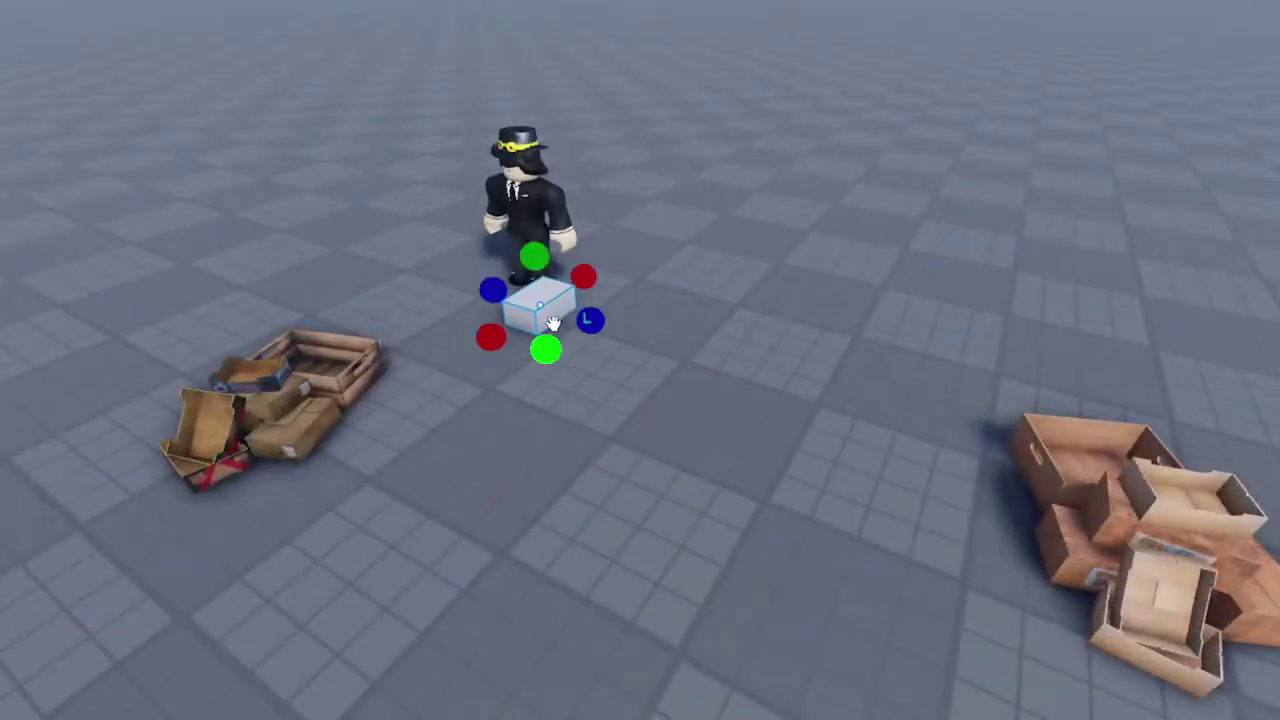
# Try to scale the white block up proportionally and undo the scaling
pyautogui.keyDown('shift'); pyautogui.moveTo(550, 263); pyautogui.dragTo(529, 20); pyautogui.keyUp('shift')
pyautogui.scroll(-3, 529, 94)
pyautogui.moveTo(529, 94); pyautogui.dragTo(803, 336)
pyautogui.keyDown('shift'); pyautogui.moveTo(893, 109); pyautogui.dragTo(836, 382); pyautogui.keyUp('shift')
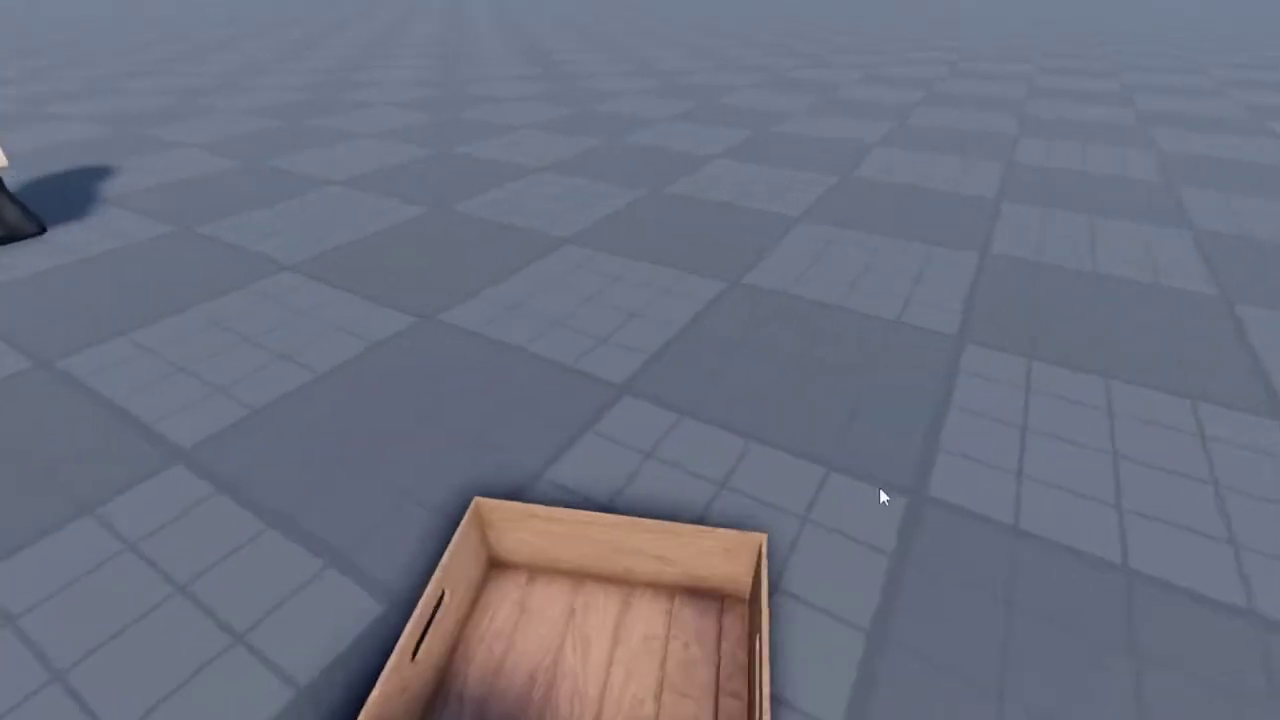
pyautogui.moveTo(878, 483); pyautogui.dragTo(869, 466, button='right')
pyautogui.scroll(3, 877, 476)
pyautogui.hotkey('ctrl', 'z')
pyautogui.scroll(-5, 869, 467)
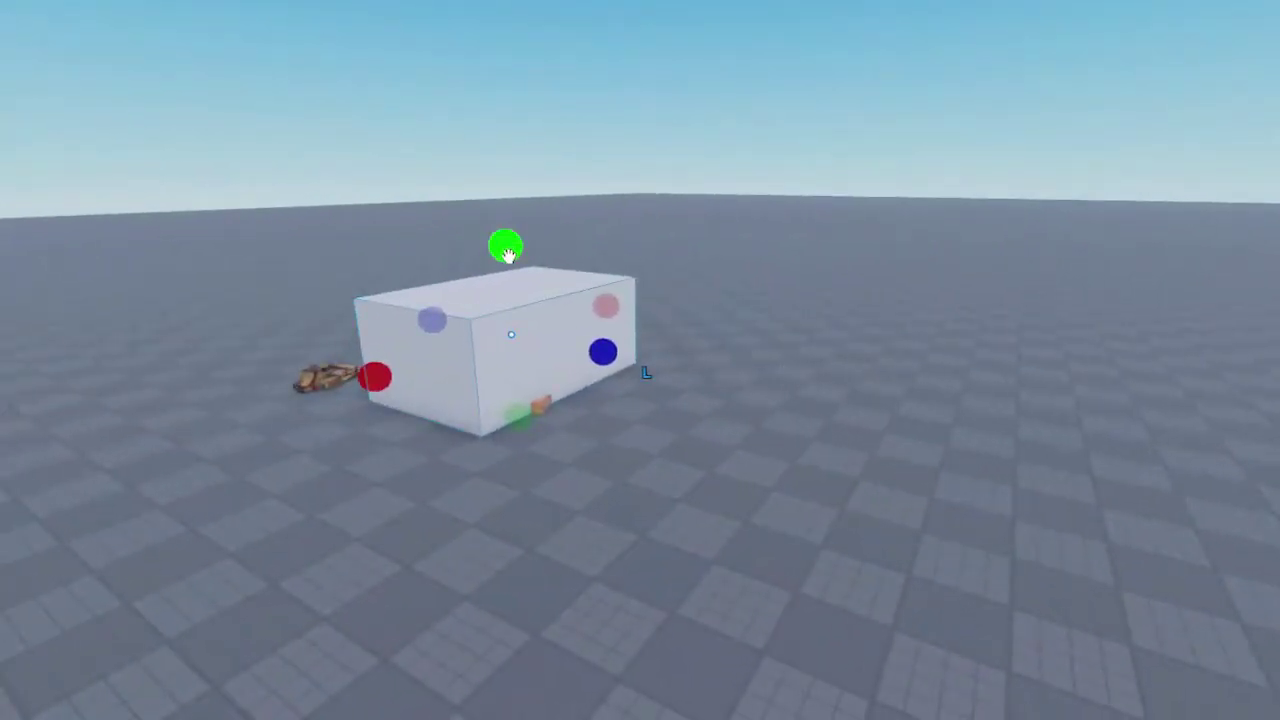
pyautogui.hotkey('ctrl', 'z')
pyautogui.hotkey('ctrl', 'z')
pyautogui.click(699, 413)
# Shrink a duplicate of the white block into a thin panel along one of its long sides
pyautogui.moveTo(699, 413); pyautogui.dragTo(742, 534, button='right')
pyautogui.scroll(3, 716, 489)
pyautogui.scroll(3, 716, 489)
pyautogui.scroll(3, 743, 589)
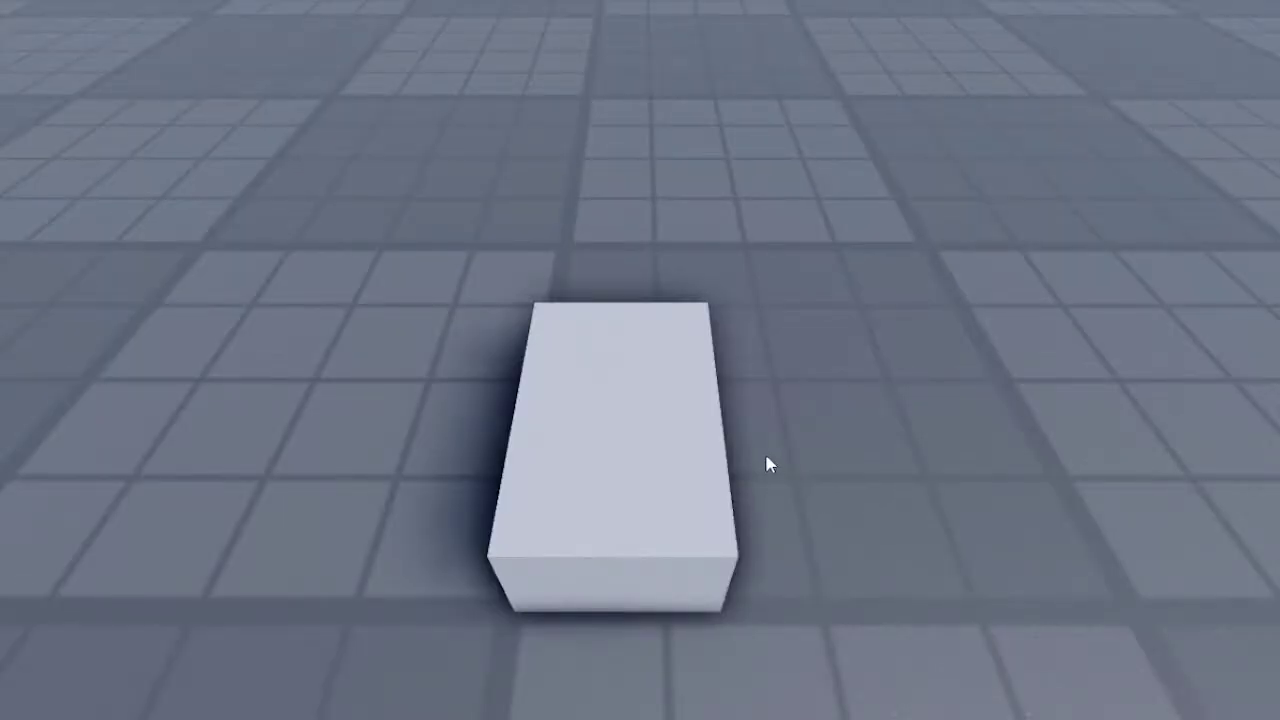
pyautogui.moveTo(766, 457); pyautogui.dragTo(808, 443, button='right')
pyautogui.moveTo(856, 356); pyautogui.dragTo(856, 356, button='right')
pyautogui.scroll(1, 856, 356)
pyautogui.click(729, 330)
pyautogui.moveTo(751, 351); pyautogui.dragTo(736, 319, button='right')
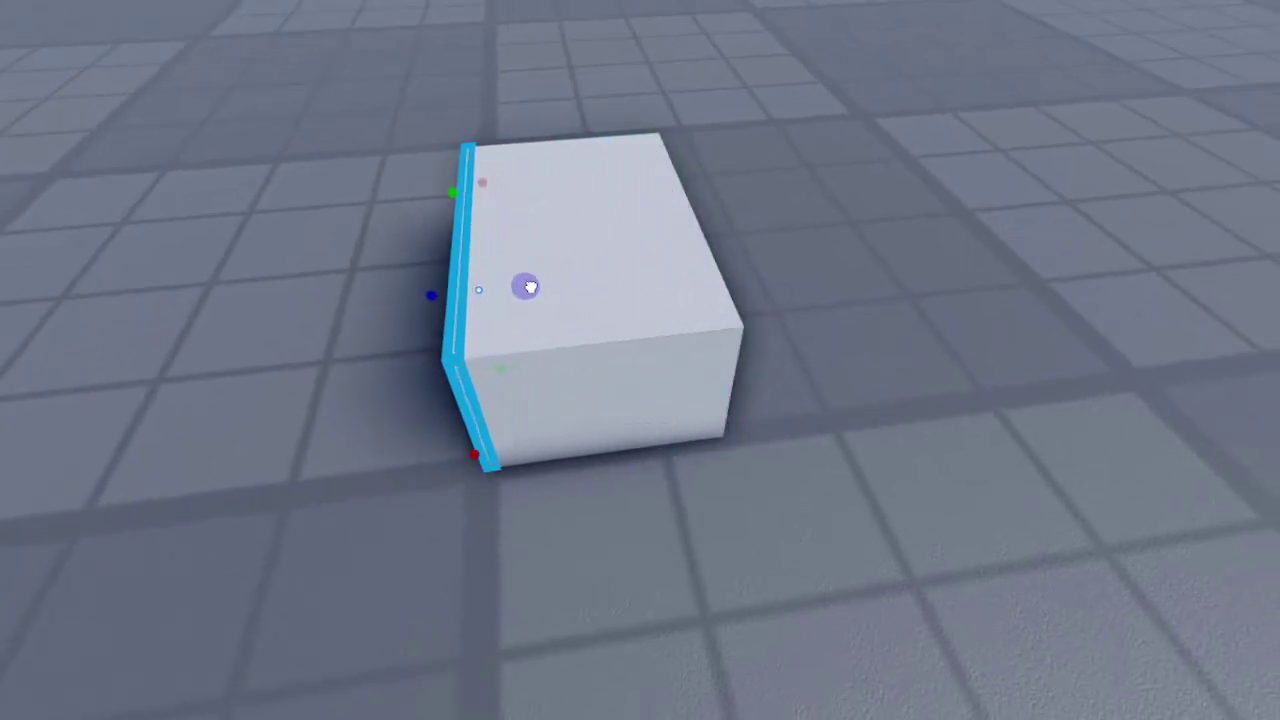
pyautogui.scroll(4, 617, 314)
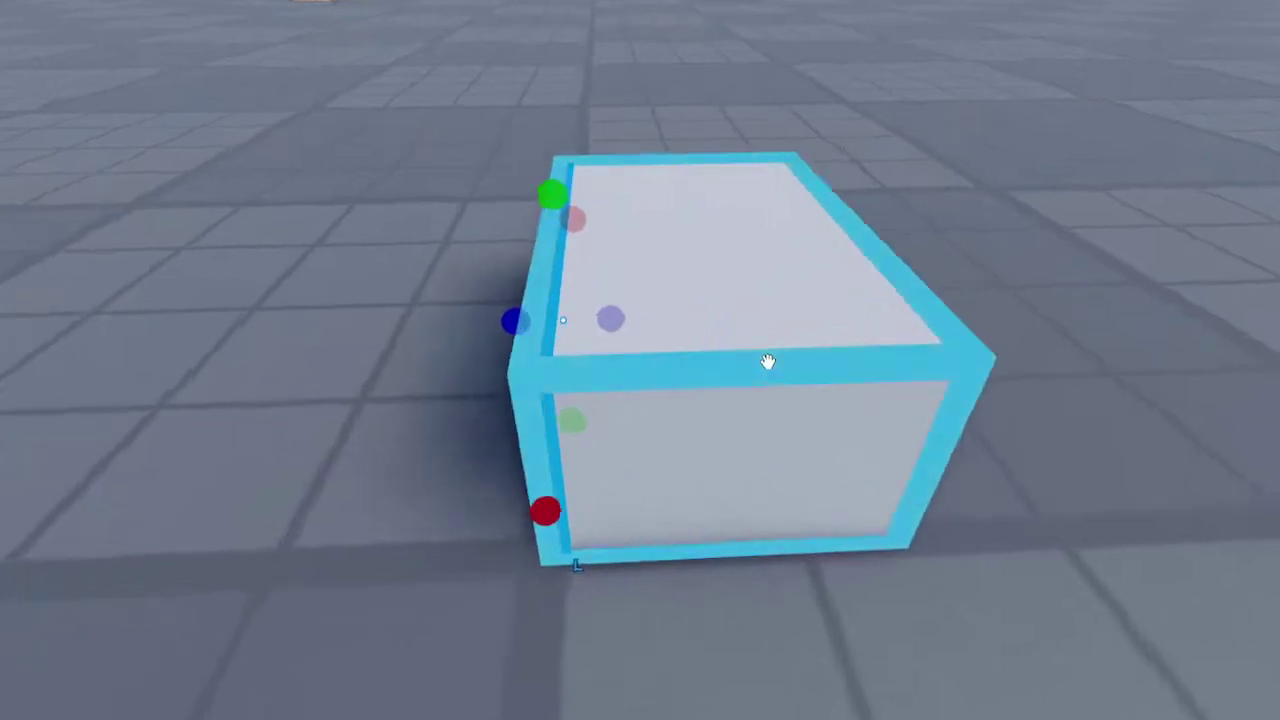
pyautogui.moveTo(574, 330); pyautogui.dragTo(547, 332)
pyautogui.moveTo(846, 331); pyautogui.dragTo(846, 331, button='right')
# Pull the thin long-side panel away from the block to check it, and undo the moves
pyautogui.hotkey('ctrl', '2')
pyautogui.moveTo(603, 320); pyautogui.dragTo(563, 323)
pyautogui.click(607, 93)
pyautogui.moveTo(607, 93); pyautogui.dragTo(607, 85, button='right')
pyautogui.hotkey('ctrl', 'z')
pyautogui.hotkey('ctrl', '3')
pyautogui.moveTo(581, 330); pyautogui.dragTo(581, 330)
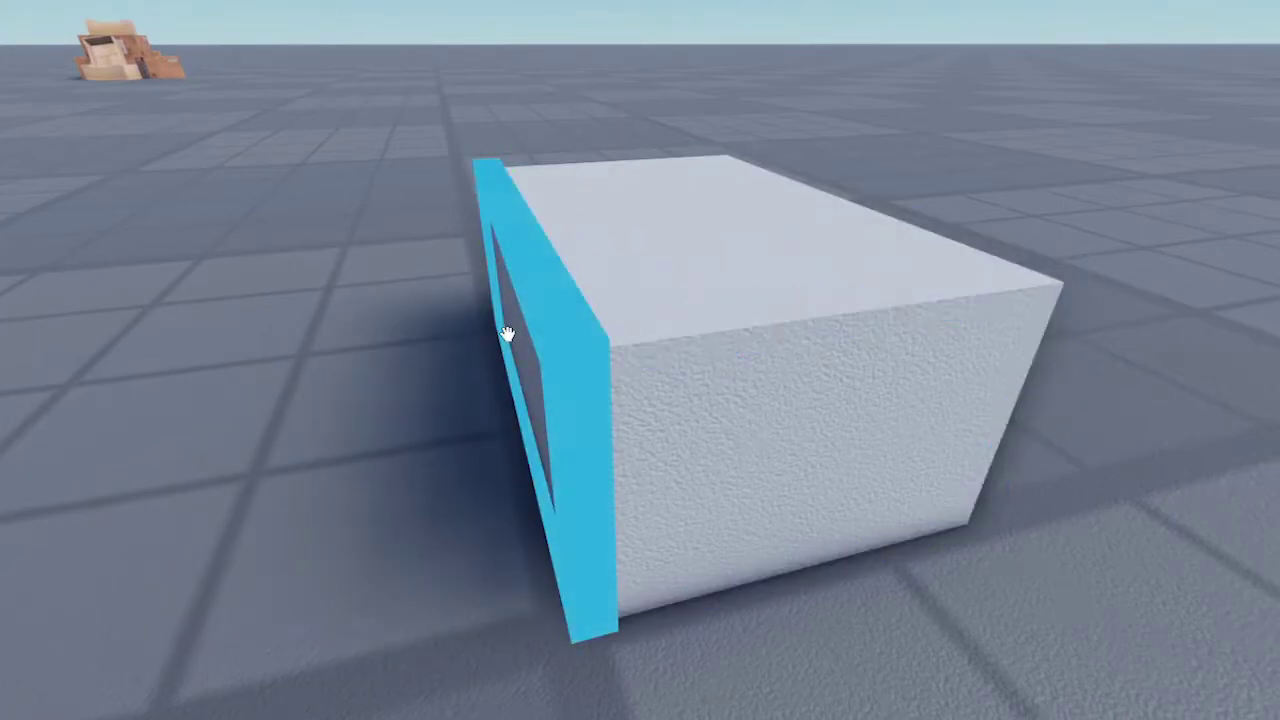
pyautogui.moveTo(468, 334); pyautogui.dragTo(435, 342)
pyautogui.moveTo(641, 78); pyautogui.dragTo(641, 89, button='right')
pyautogui.click(633, 136)
pyautogui.moveTo(631, 157); pyautogui.dragTo(631, 157, button='right')
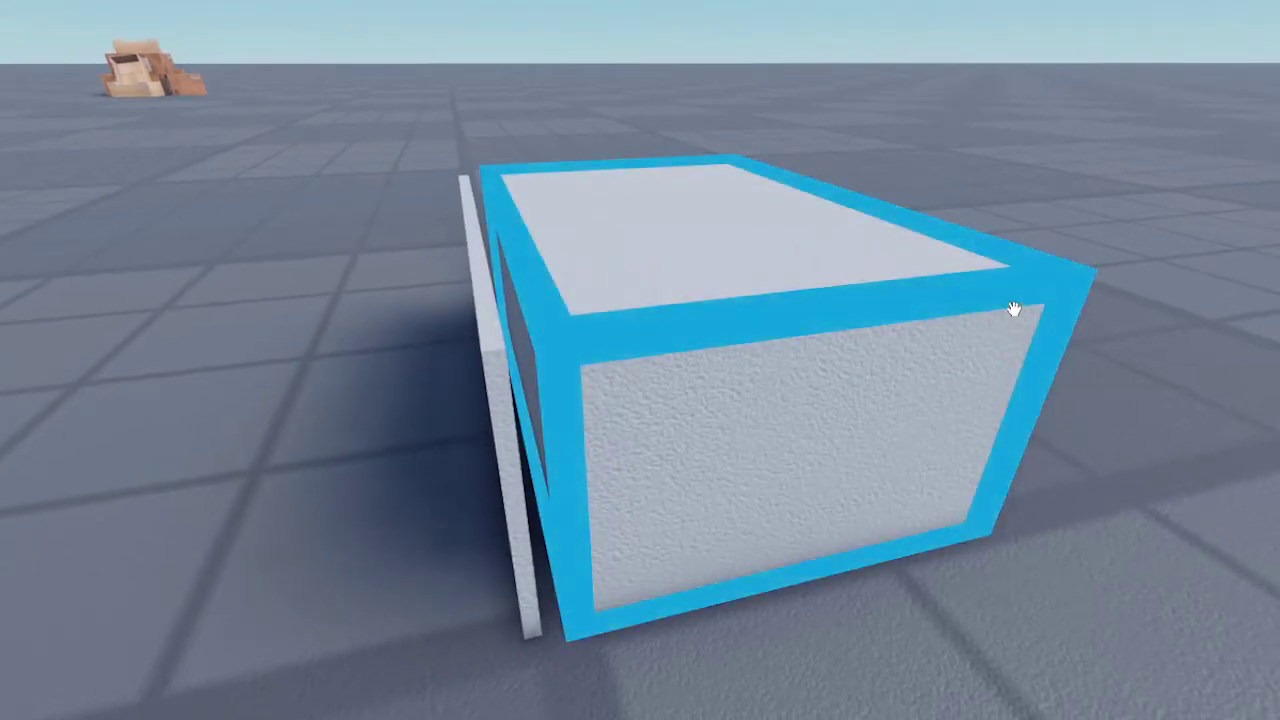
pyautogui.hotkey('ctrl', 'z')
pyautogui.hotkey('ctrl', 'z')
pyautogui.moveTo(797, 93); pyautogui.dragTo(787, 102, button='right')
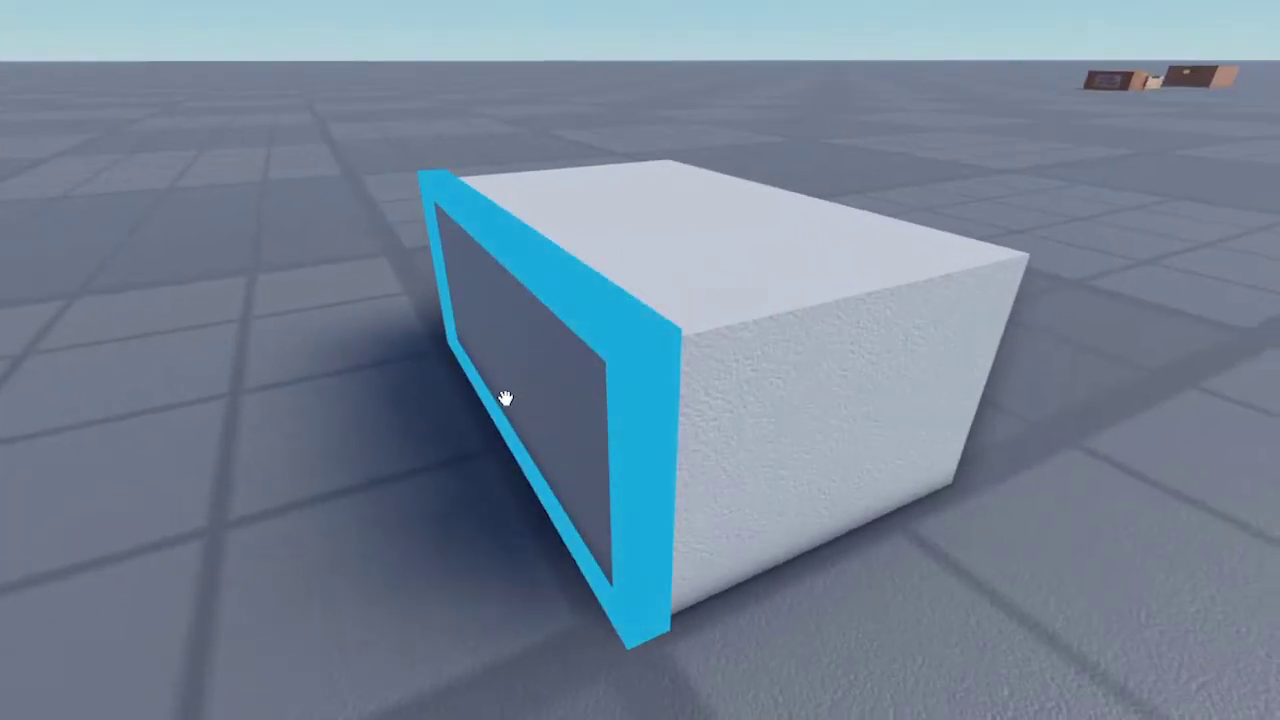
# Duplicate the thin side panel and move the copy to the opposite long side of the block
pyautogui.click(506, 400)
pyautogui.moveTo(557, 316); pyautogui.dragTo(854, 334)
pyautogui.press('d')
pyautogui.press('w')
pyautogui.press('a')
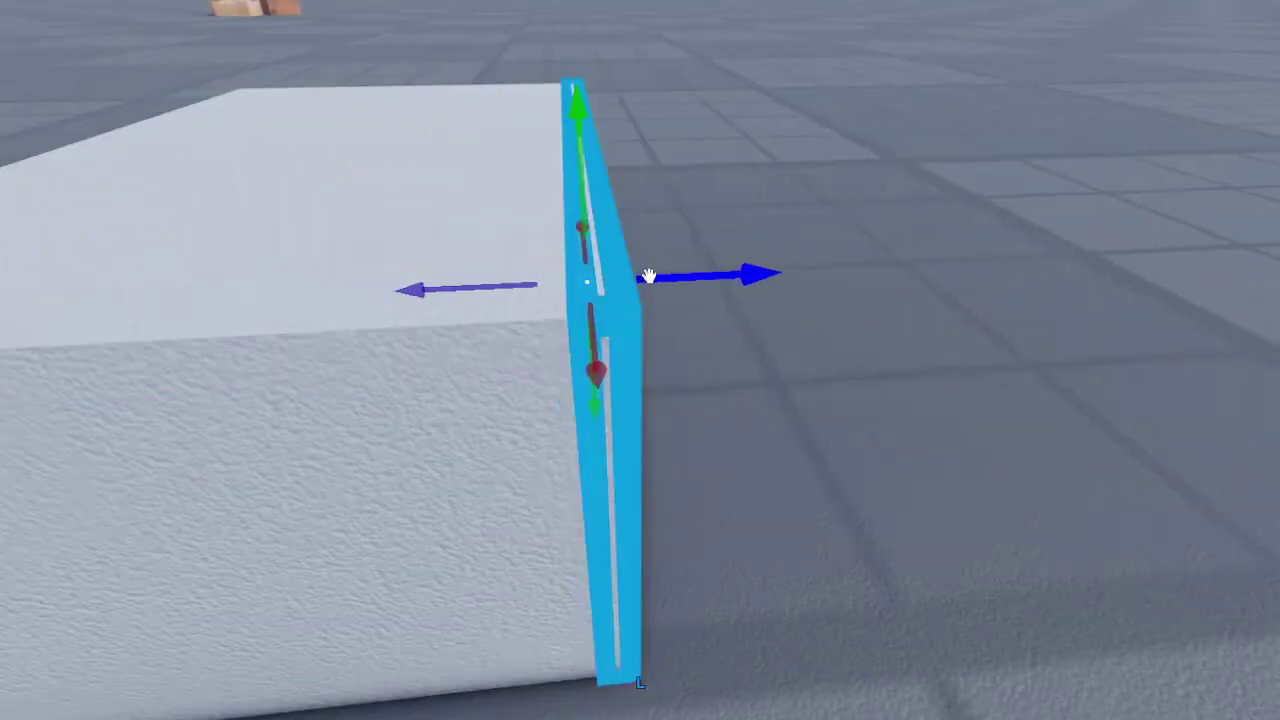
pyautogui.moveTo(681, 276); pyautogui.dragTo(677, 284)
pyautogui.click(809, 371)
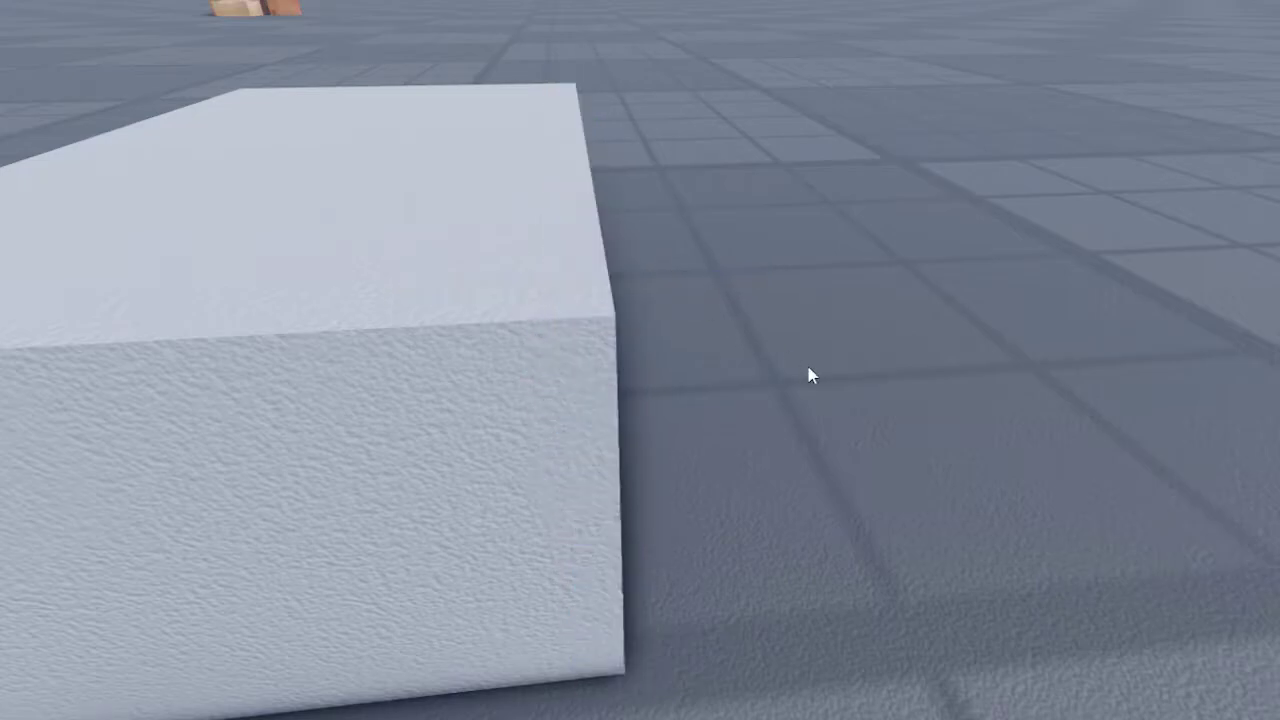
# Fine-tune the copied side panel's position so it lines up with the block's long edge
pyautogui.moveTo(809, 371); pyautogui.dragTo(809, 368, button='right')
pyautogui.scroll(3, 680, 331)
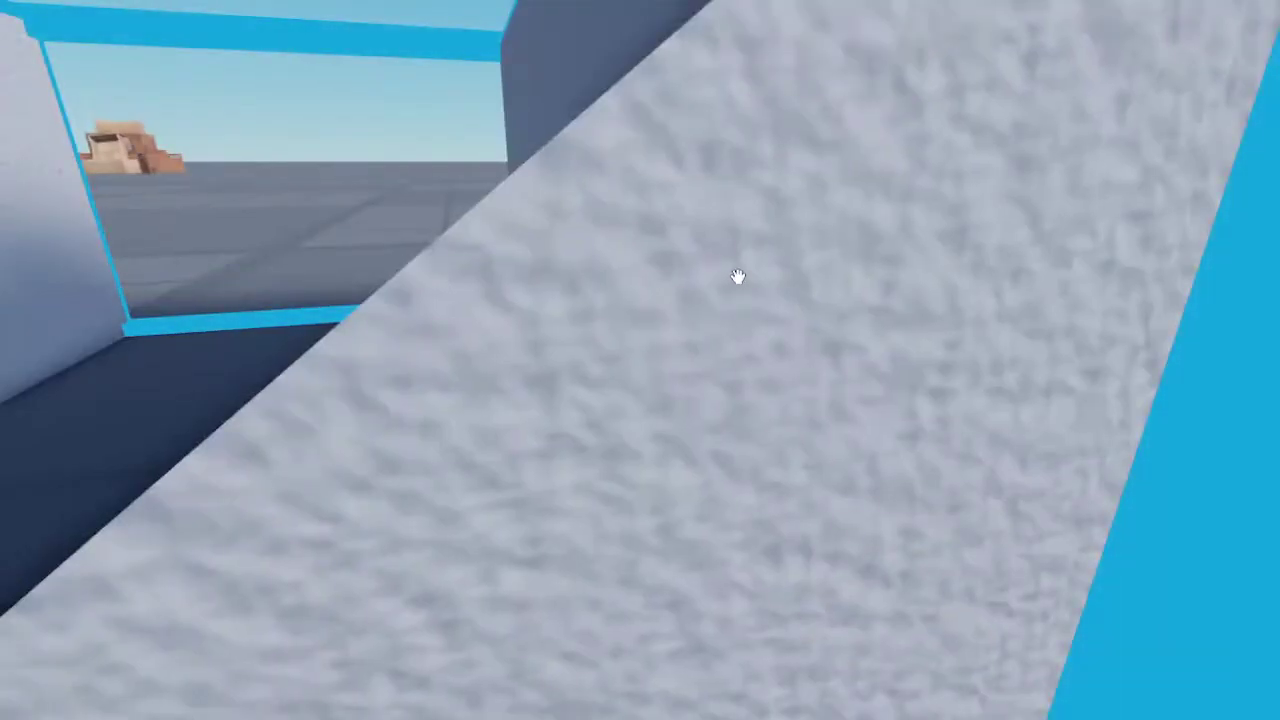
pyautogui.scroll(1, 737, 277)
pyautogui.click(729, 261)
pyautogui.moveTo(729, 261); pyautogui.dragTo(729, 266, button='right')
pyautogui.press('d')
pyautogui.moveTo(654, 249); pyautogui.dragTo(656, 247)
pyautogui.click(757, 297)
# Duplicate the white block and shrink the copy into a thin panel at one short end
pyautogui.scroll(-3, 759, 300)
pyautogui.moveTo(759, 300); pyautogui.dragTo(629, 329, button='right')
pyautogui.press('d')
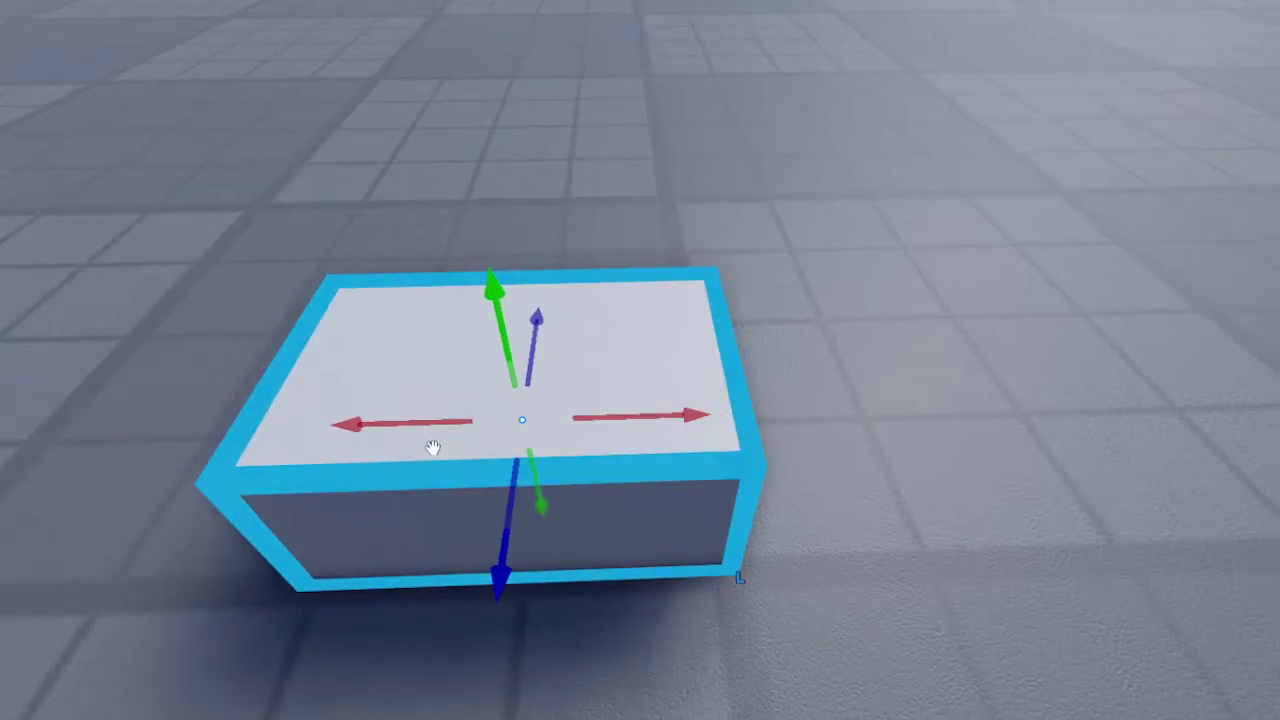
pyautogui.hotkey('ctrl', '3')
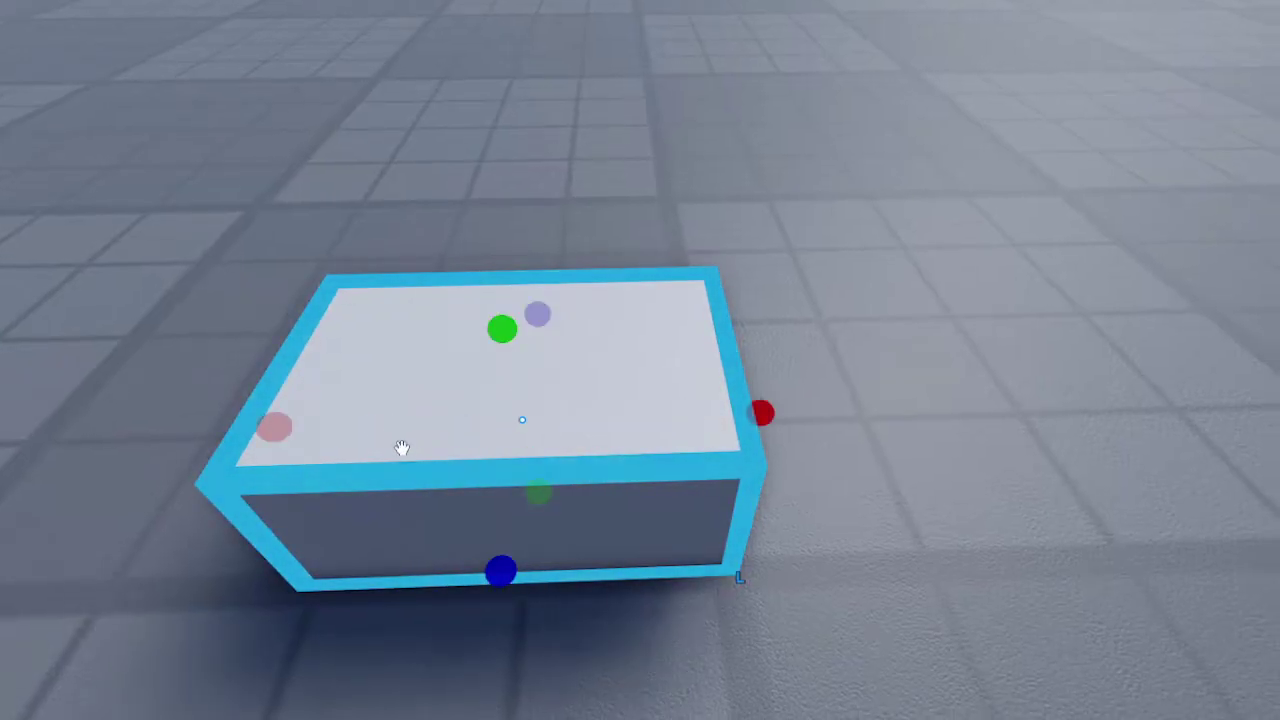
pyautogui.moveTo(274, 427); pyautogui.dragTo(734, 461)
pyautogui.press('w')
pyautogui.press('d')
# Pull the thin end panel outward from the block and undo the move
pyautogui.moveTo(615, 424); pyautogui.dragTo(652, 428)
pyautogui.click(722, 505)
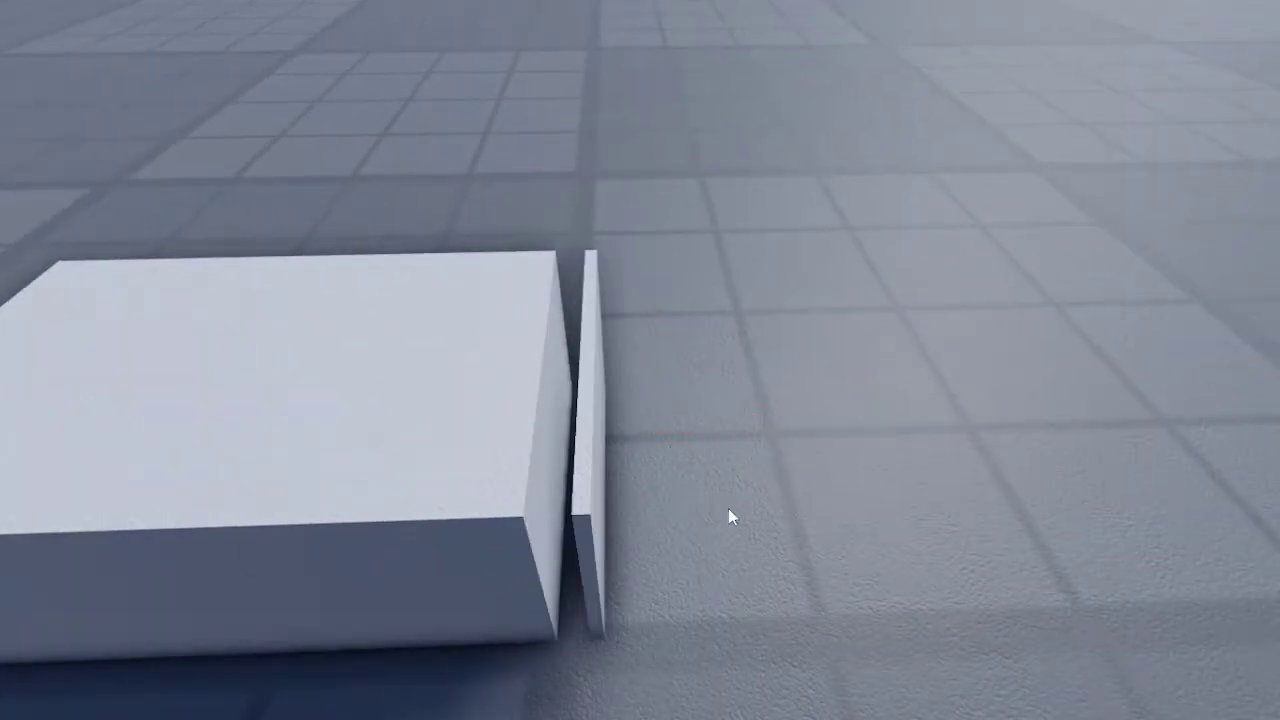
pyautogui.moveTo(722, 505); pyautogui.dragTo(728, 508, button='right')
pyautogui.hotkey('ctrl', 'z')
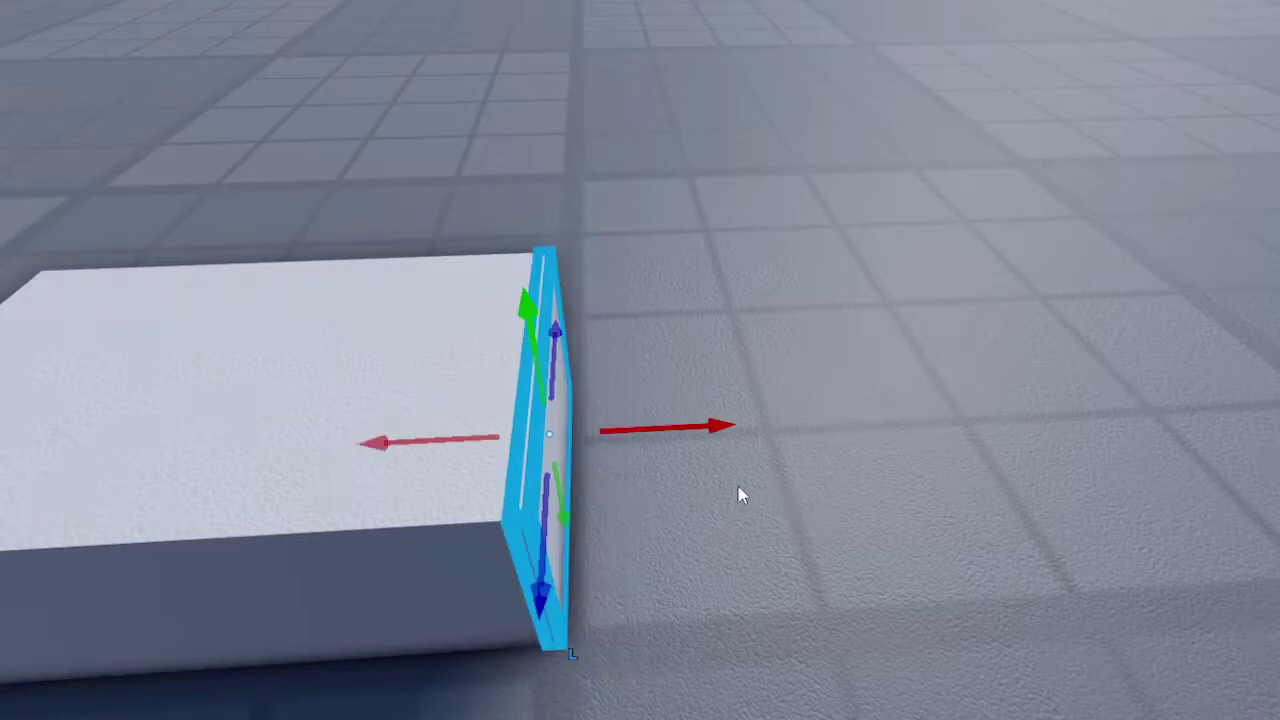
# Position a thin end panel flush with the short end face of the block
pyautogui.press('Delete')
pyautogui.moveTo(617, 480); pyautogui.dragTo(617, 478, button='right')
pyautogui.click(706, 371)
pyautogui.press('d')
pyautogui.scroll(-10, 706, 371)
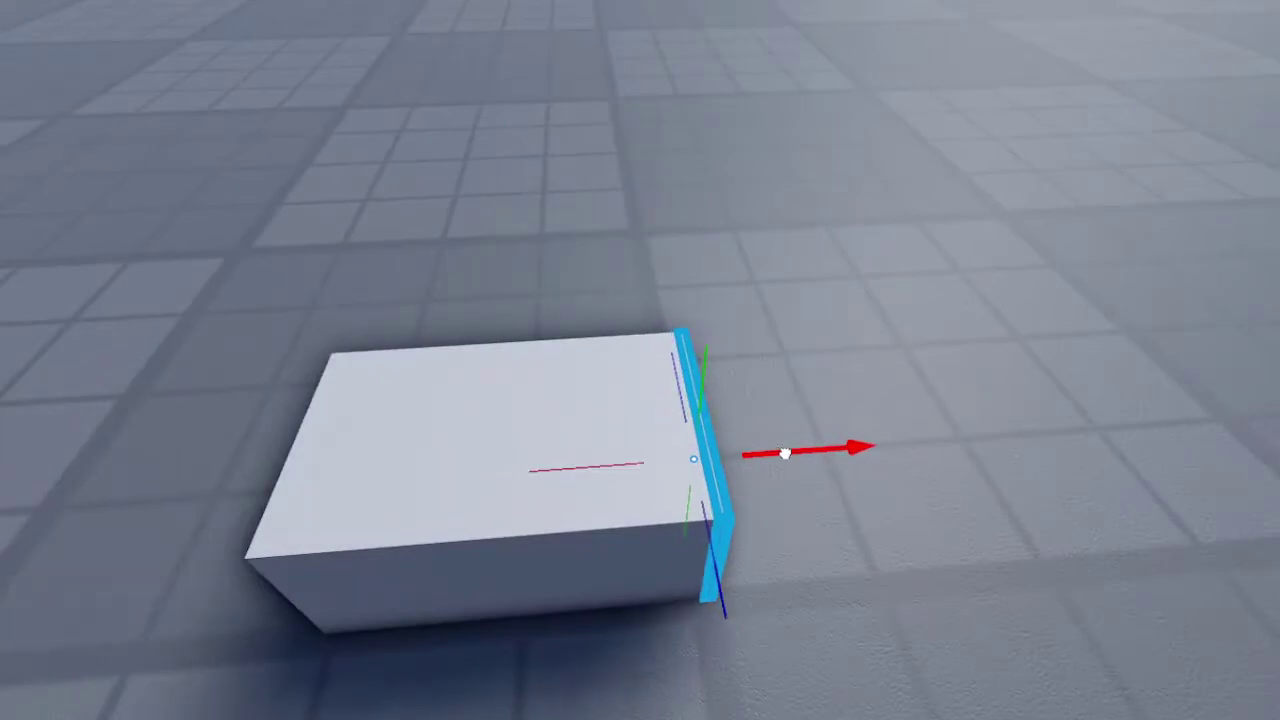
pyautogui.scroll(3, 783, 452)
pyautogui.scroll(5, 737, 497)
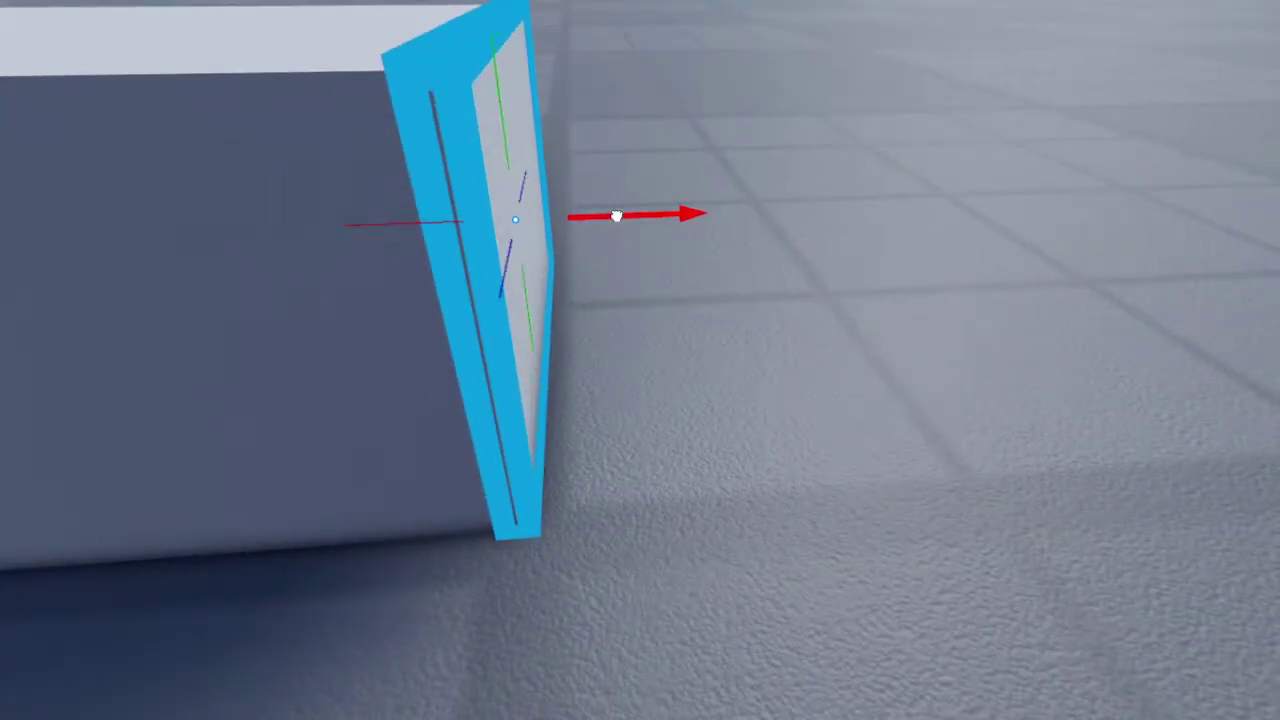
pyautogui.click(565, 237)
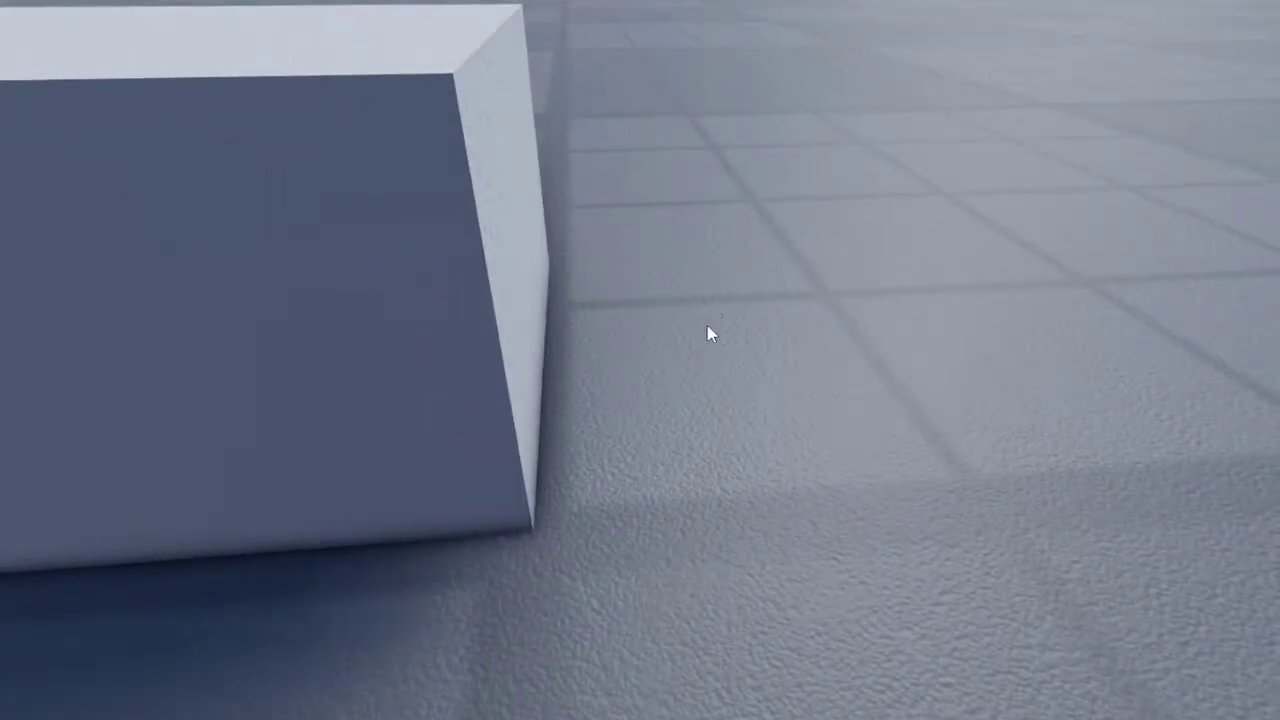
# Flatten a duplicate of the block into a thin floor panel at its base
pyautogui.scroll(-5, 707, 325)
pyautogui.moveTo(723, 354); pyautogui.dragTo(649, 448, button='middle')
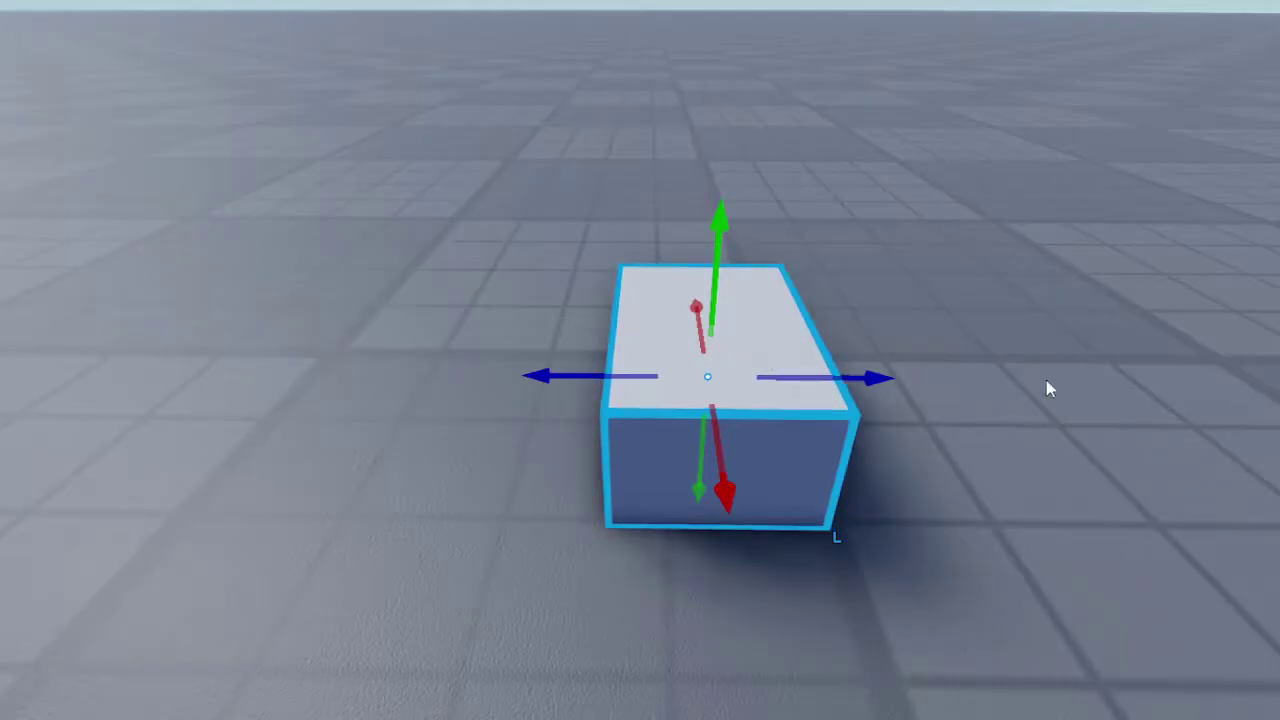
pyautogui.hotkey('ctrl', '3')
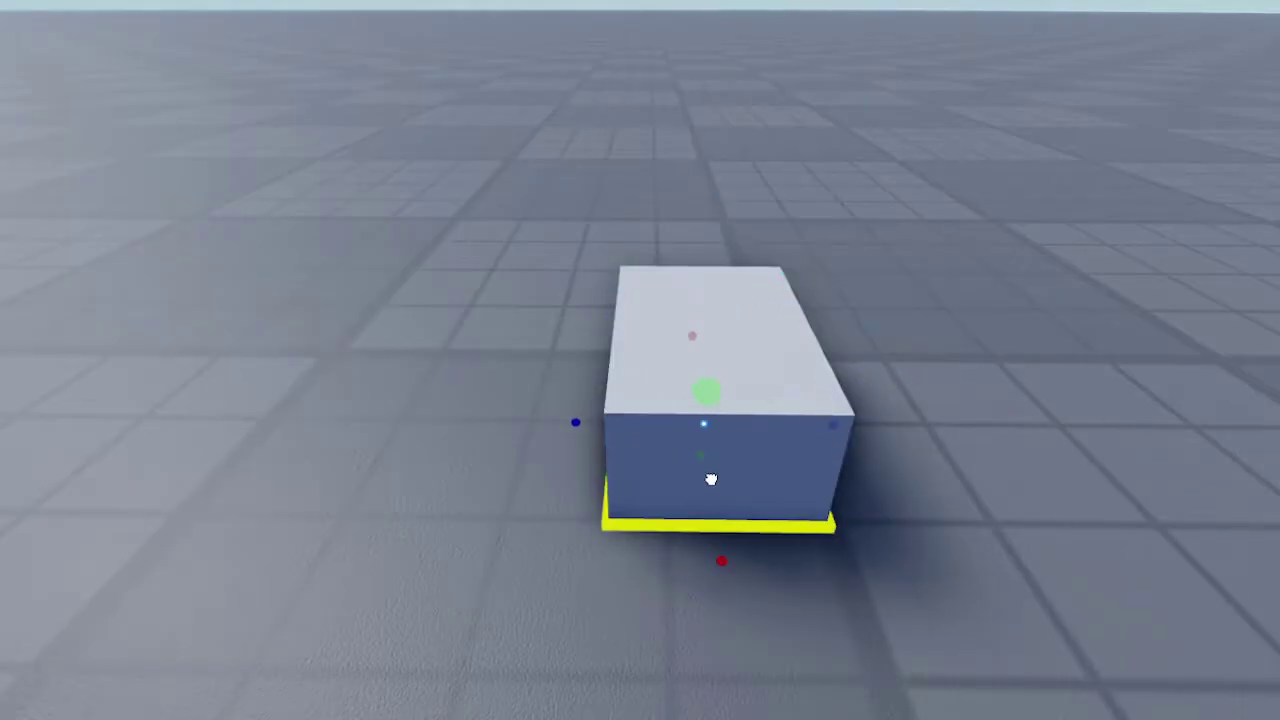
# Delete the solid block enclosed by the panels to leave a hollow, open-topped box
pyautogui.click(763, 356)
pyautogui.press('Delete')
pyautogui.moveTo(967, 457)
pyautogui.mouseDown(button='right')
pyautogui.moveTo(977, 477)
pyautogui.moveTo(966, 457)
pyautogui.mouseUp(button='right')
pyautogui.scroll(3, 969, 460)
pyautogui.scroll(-4, 966, 457)
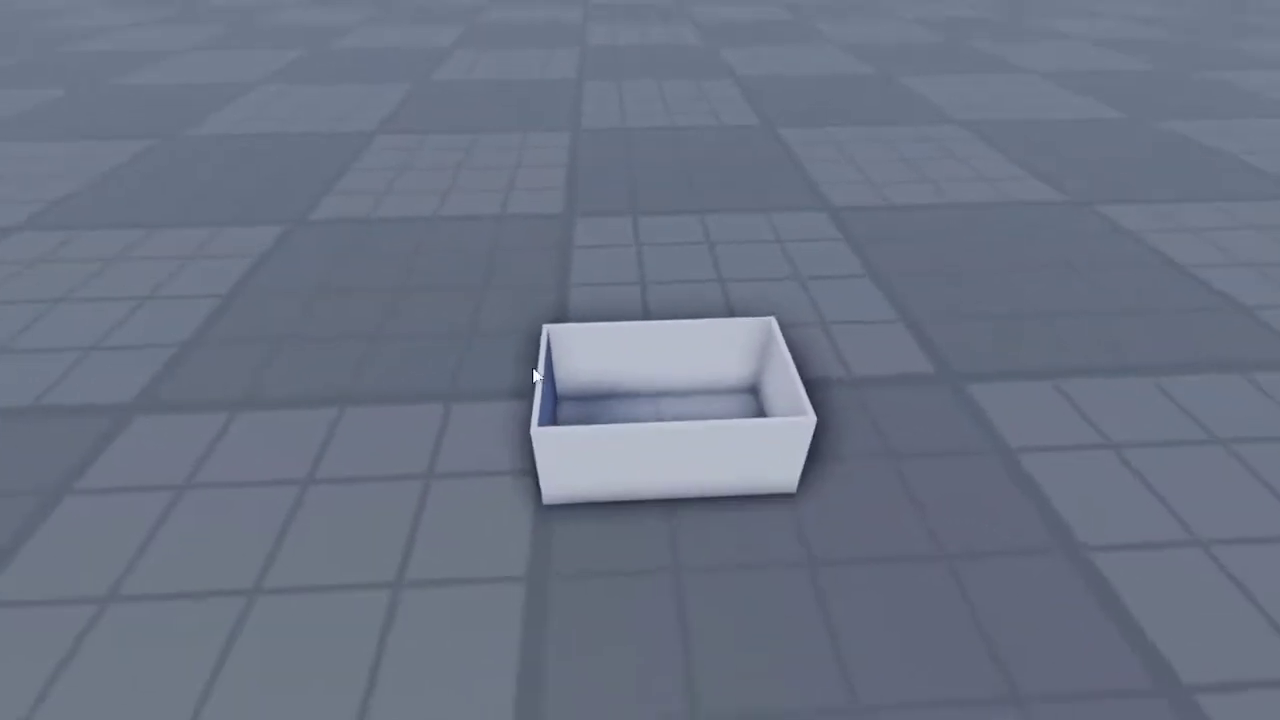
# Select all of the open box's panels and move the selection upward
pyautogui.moveTo(434, 283); pyautogui.dragTo(932, 696)
pyautogui.hotkey('ctrl', '2')
pyautogui.moveTo(668, 326); pyautogui.dragTo(671, 283)
pyautogui.click(906, 482)
# Lower the lid panel slightly so it sits flush on top of the box's walls
pyautogui.moveTo(906, 482); pyautogui.dragTo(918, 514, button='right')
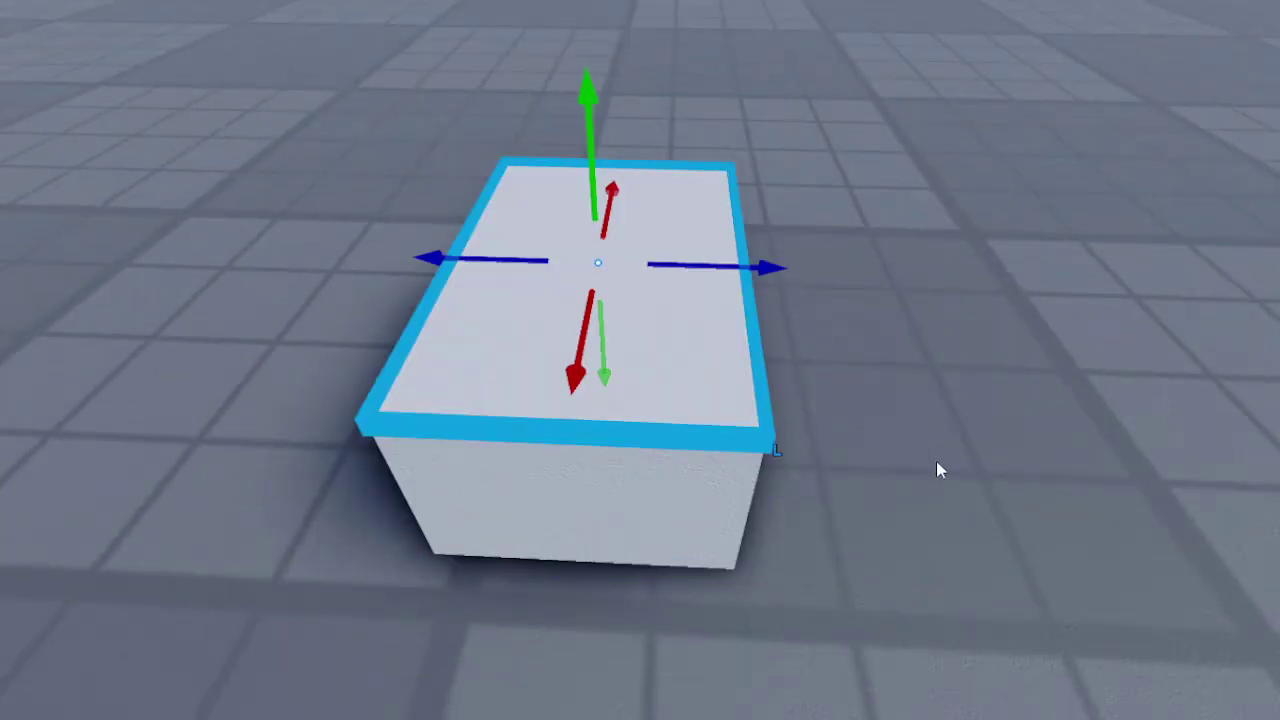
pyautogui.click(980, 529)
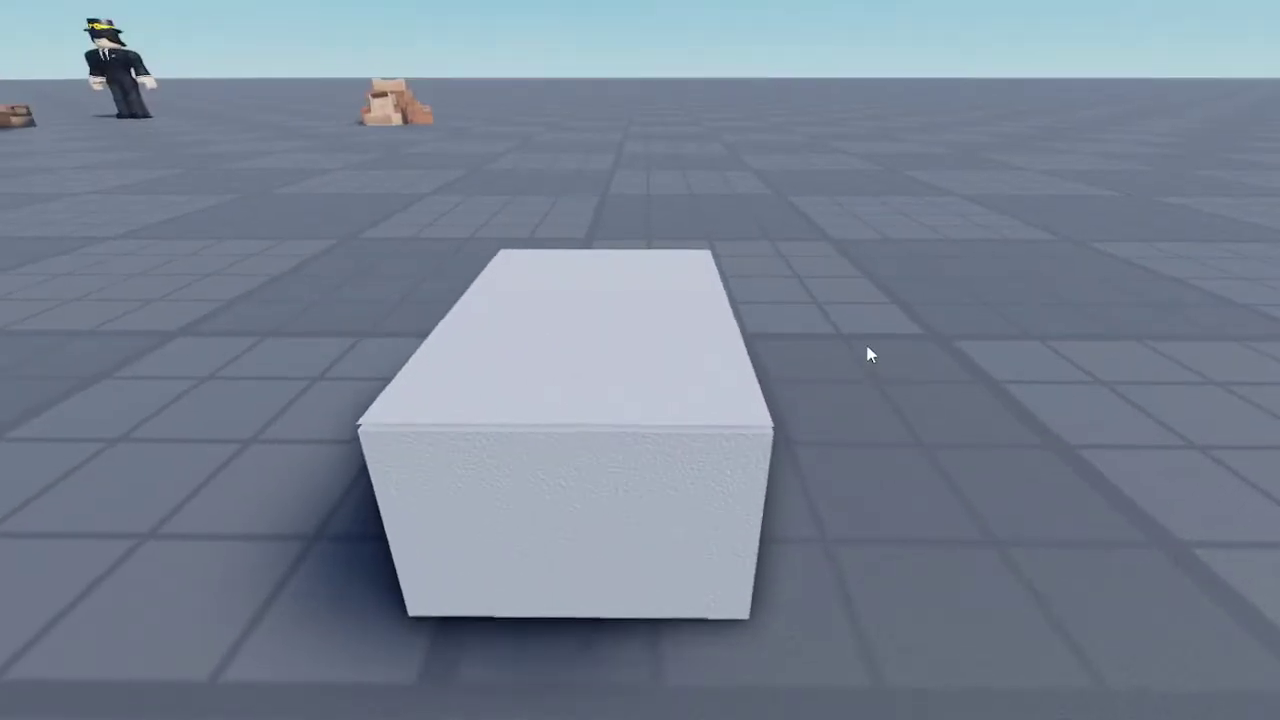
pyautogui.moveTo(867, 347); pyautogui.dragTo(869, 333, button='right')
pyautogui.click(632, 395)
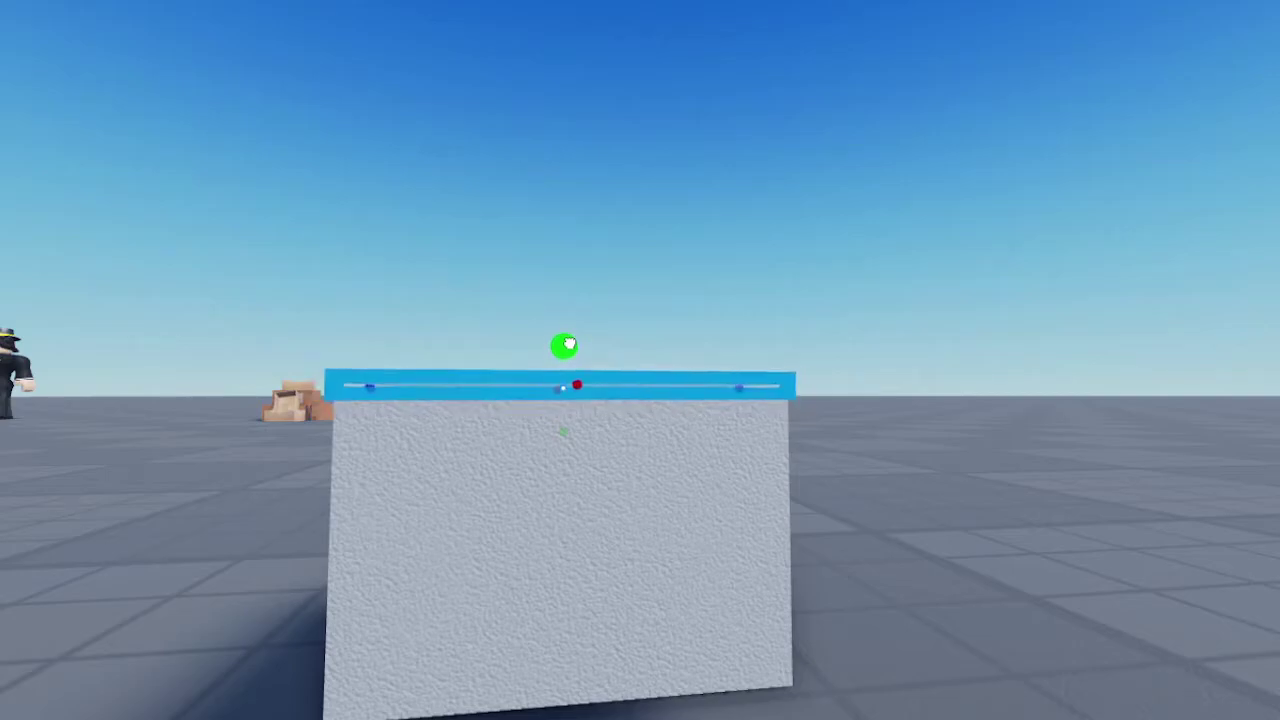
pyautogui.click(634, 377)
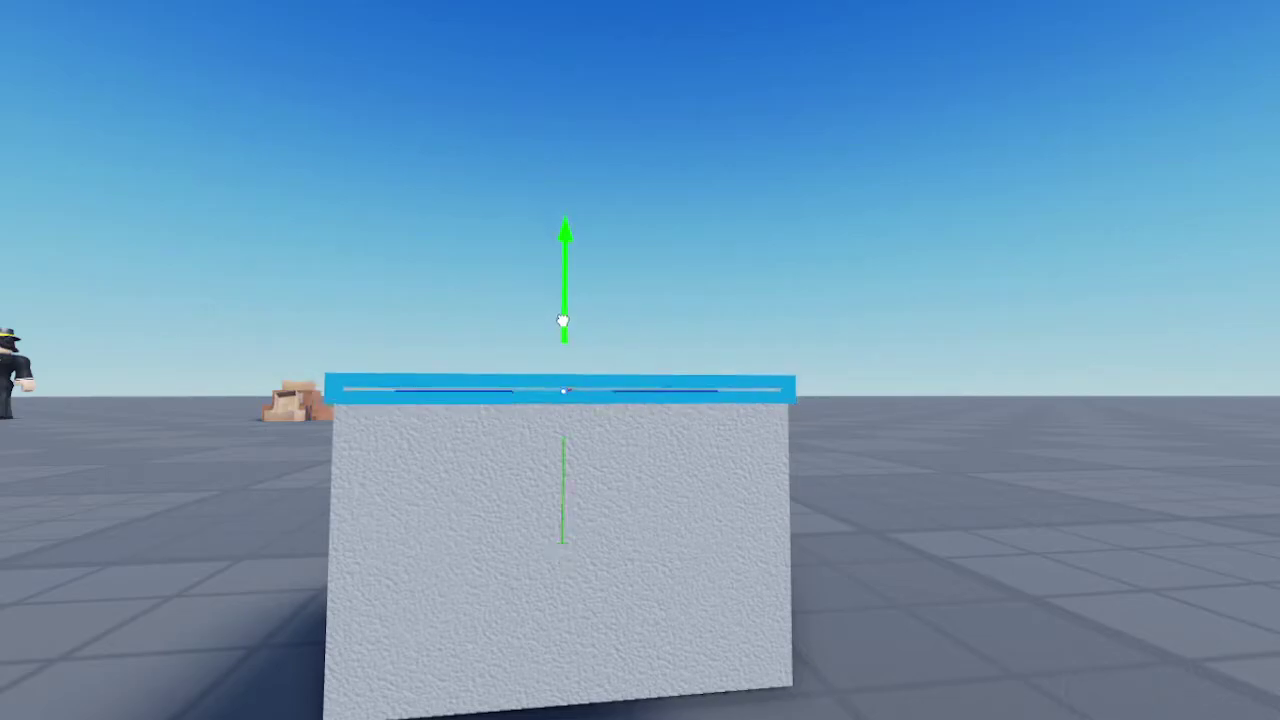
pyautogui.press('e')
pyautogui.moveTo(749, 312); pyautogui.dragTo(586, 543, button='right')
pyautogui.press('q')
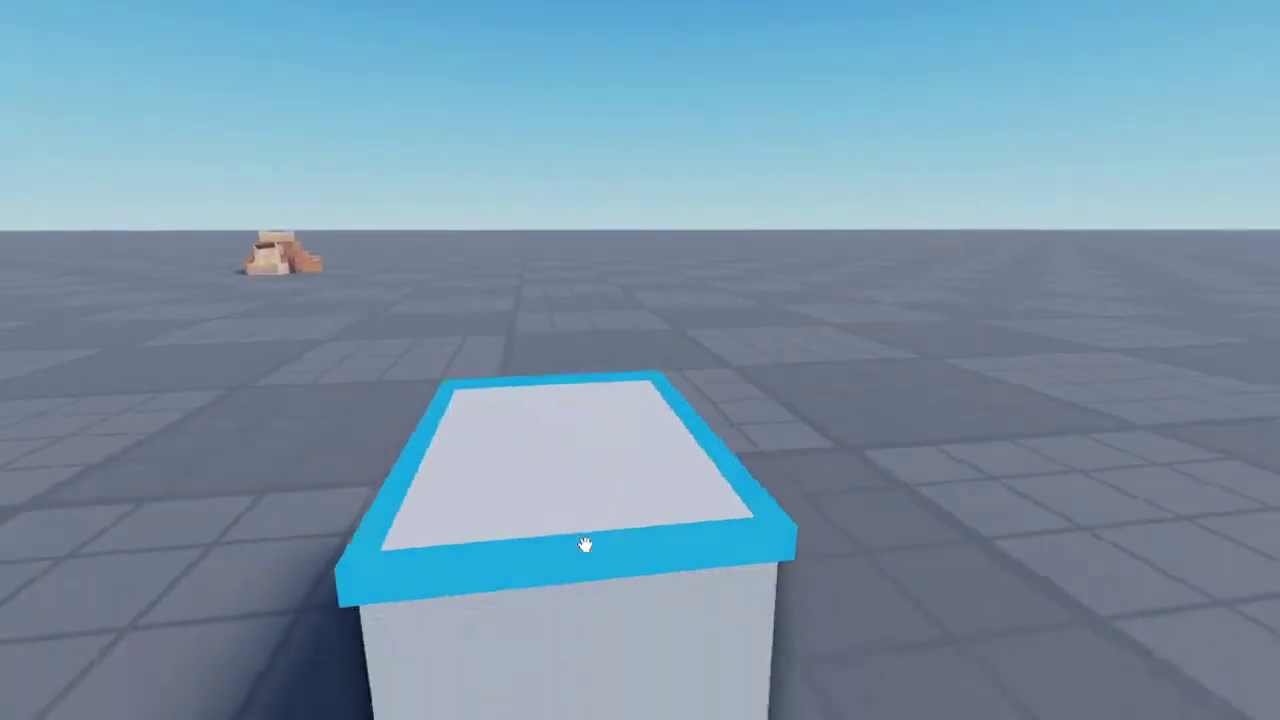
pyautogui.click(563, 361)
pyautogui.moveTo(561, 261); pyautogui.dragTo(561, 261)
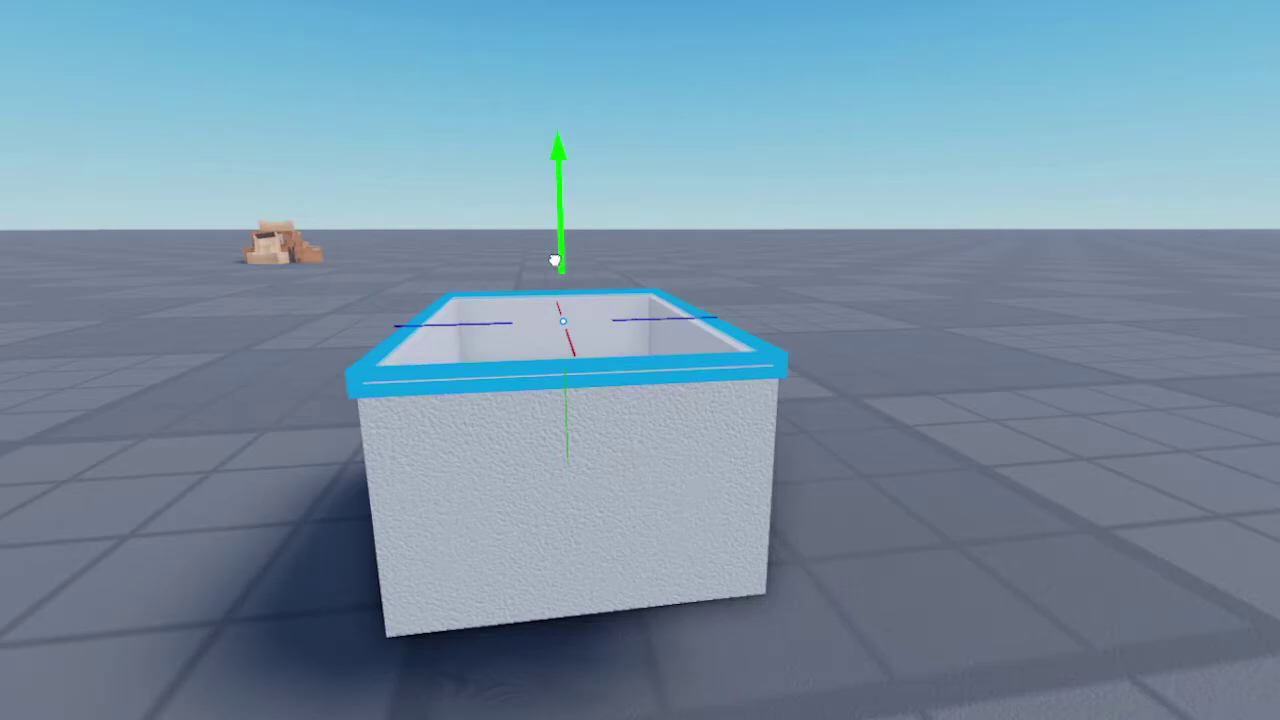
# Narrow a duplicate of the lid into a thin strip running lengthwise along the middle of the lid
pyautogui.moveTo(640, 333); pyautogui.dragTo(677, 361, button='right')
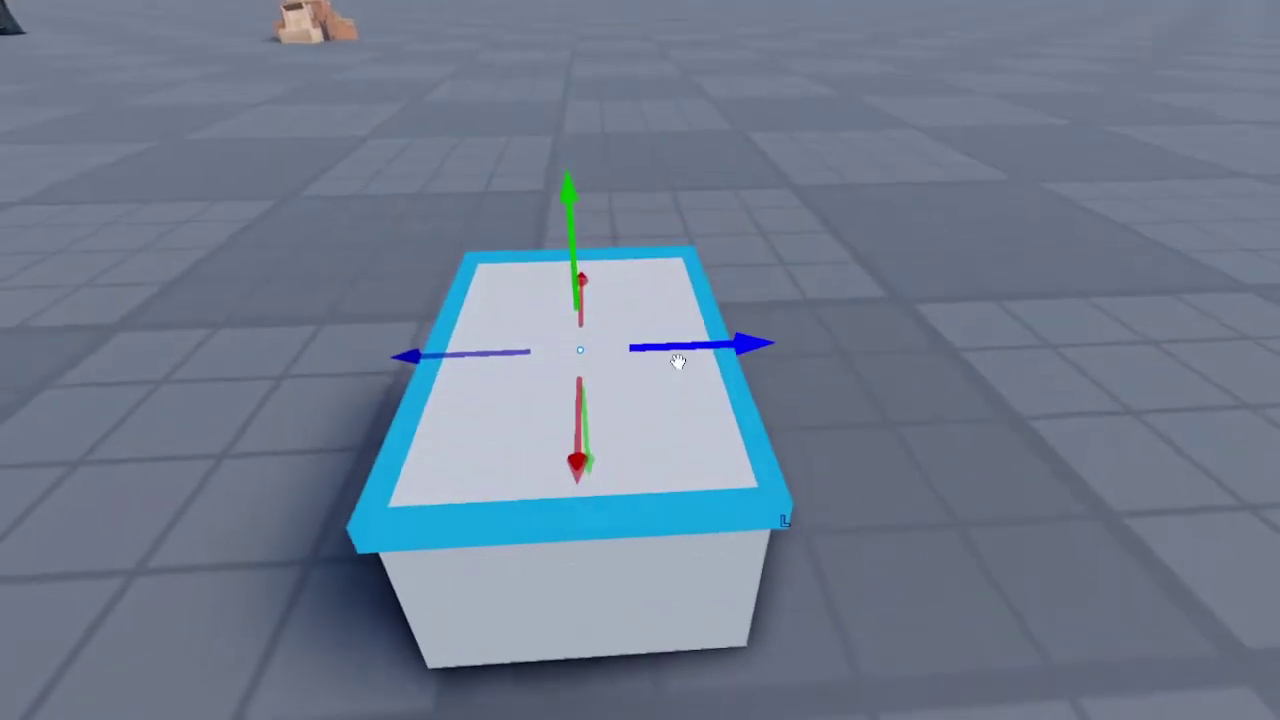
pyautogui.hotkey('ctrl', '3')
pyautogui.moveTo(754, 337); pyautogui.dragTo(621, 335)
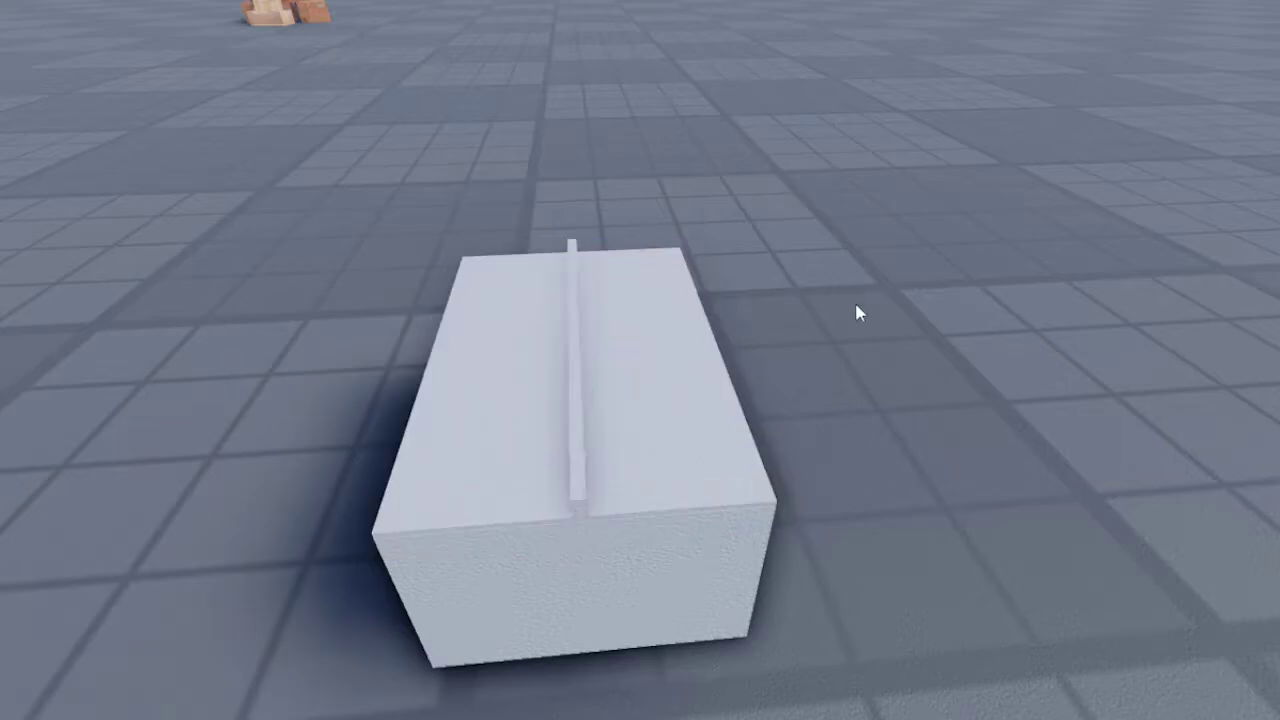
pyautogui.moveTo(848, 298); pyautogui.dragTo(886, 403, button='right')
pyautogui.moveTo(1105, 536); pyautogui.dragTo(1108, 536, button='right')
pyautogui.click(529, 287)
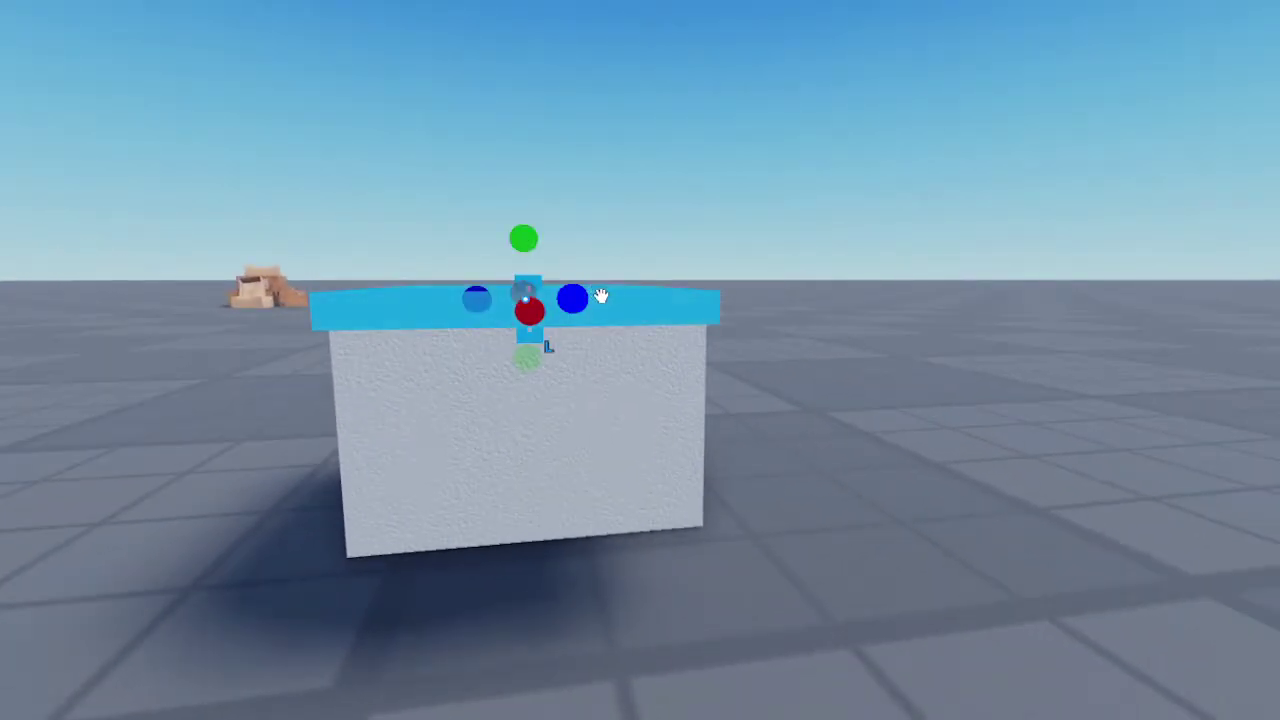
pyautogui.moveTo(569, 297); pyautogui.dragTo(471, 277, button='right')
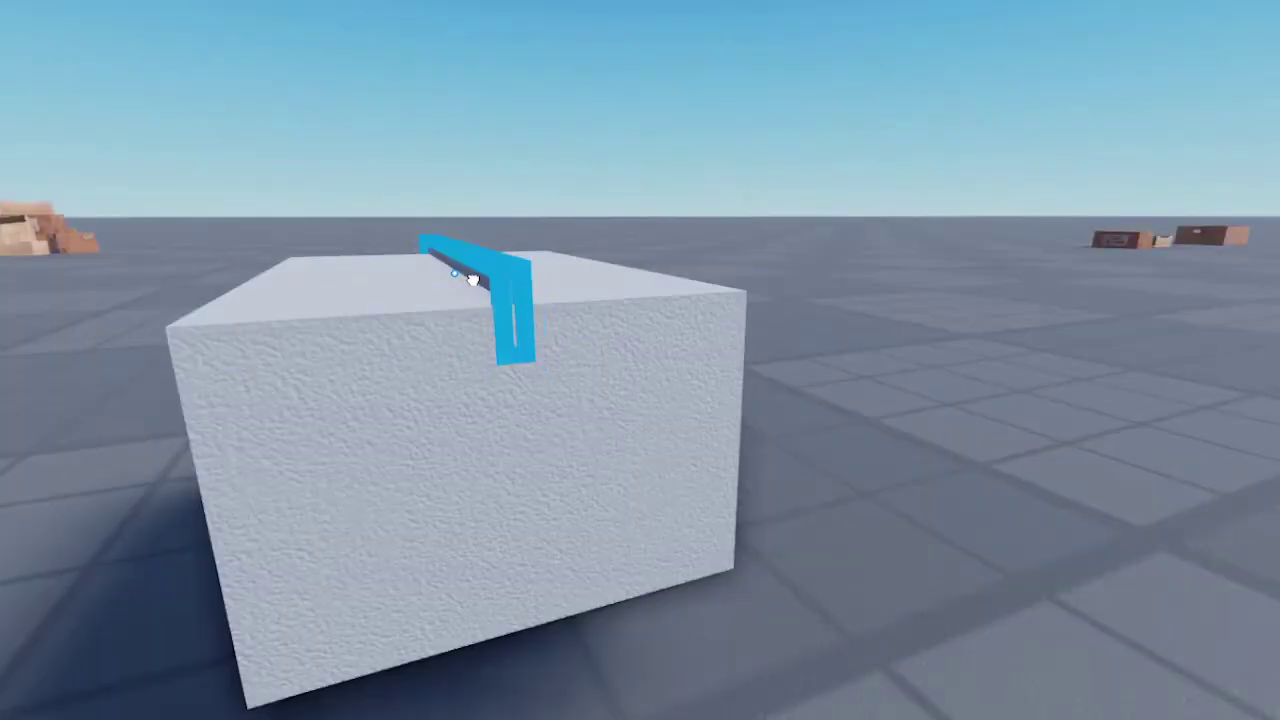
pyautogui.click(547, 156)
# Shrink the lid panel to half its width so that it ends at the central strip
pyautogui.scroll(-5, 547, 156)
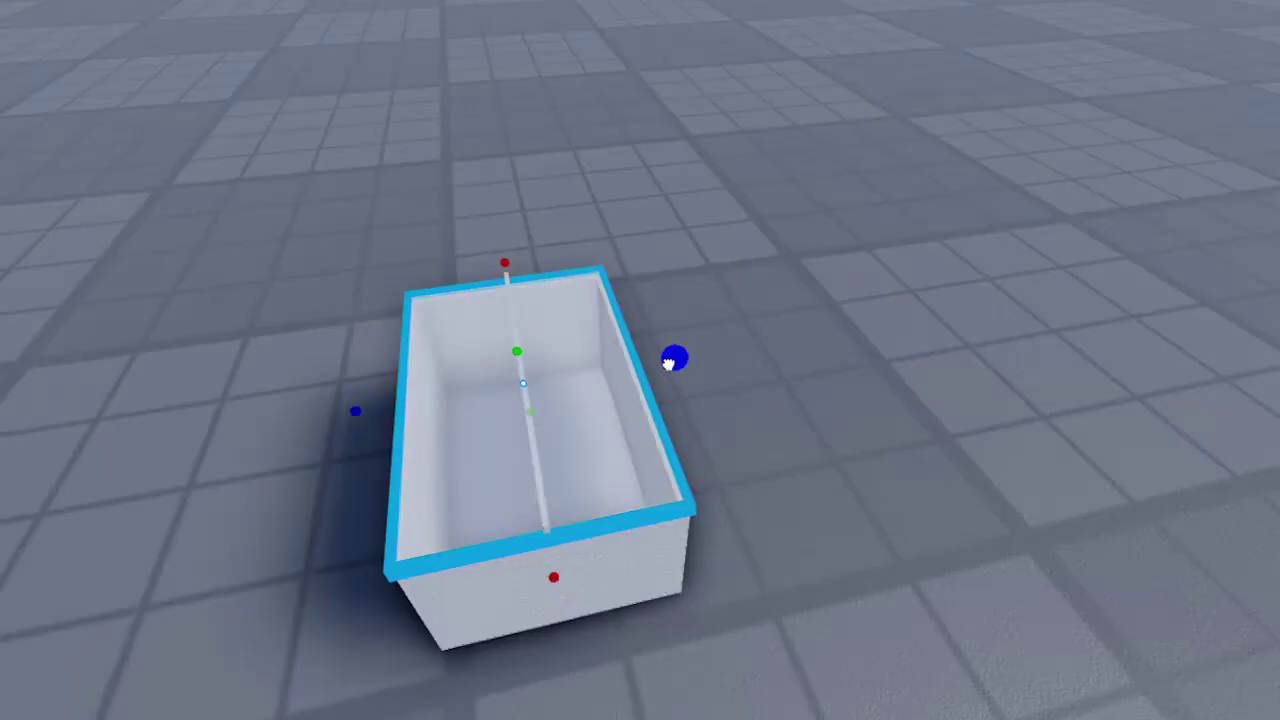
pyautogui.scroll(3, 571, 392)
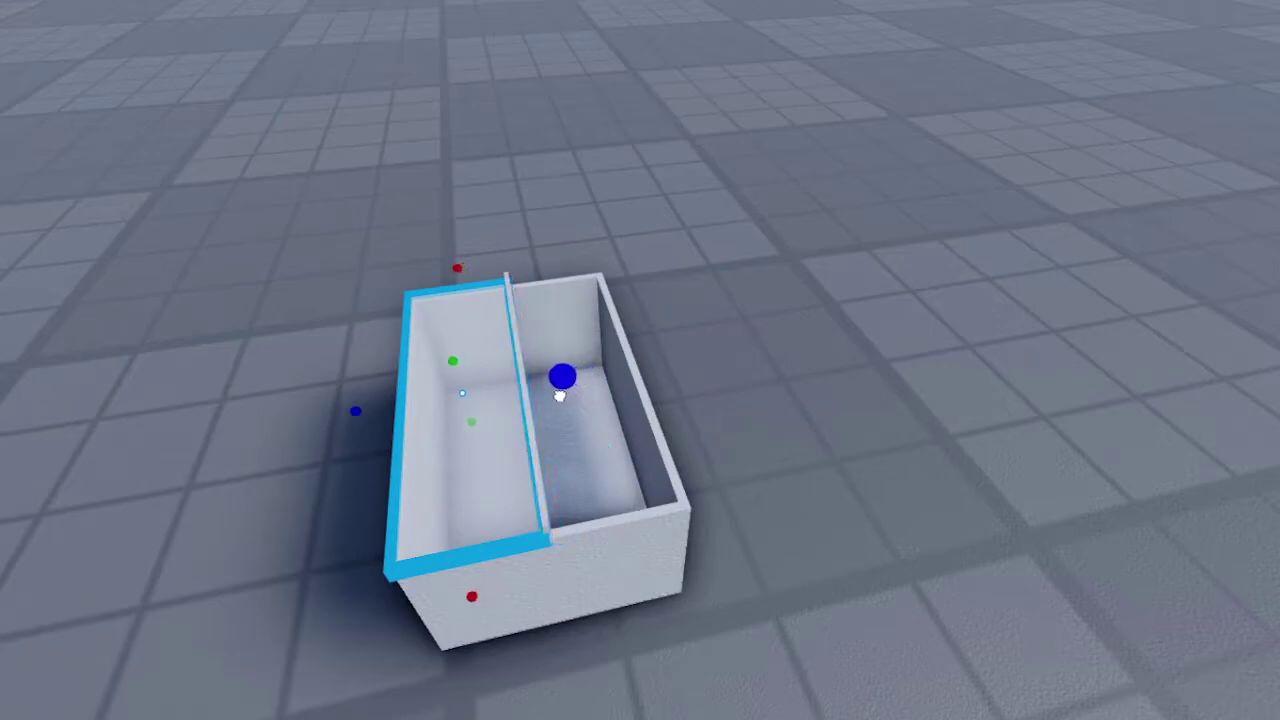
pyautogui.moveTo(562, 397); pyautogui.dragTo(564, 394)
# Place a duplicate of the half-width lid over the open half, leaving a narrow lengthwise seam between the two flaps
pyautogui.click(625, 208)
pyautogui.moveTo(625, 208); pyautogui.dragTo(640, 200, button='right')
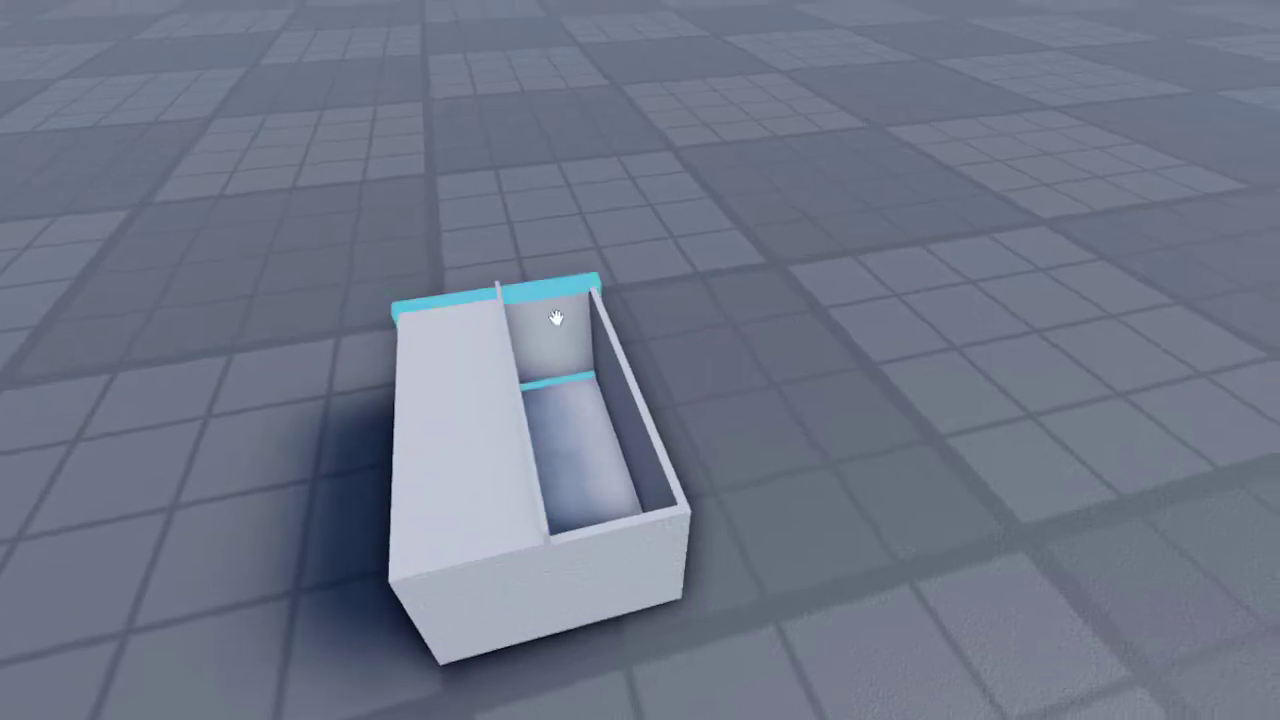
pyautogui.click(474, 451)
pyautogui.hotkey('ctrl', '2')
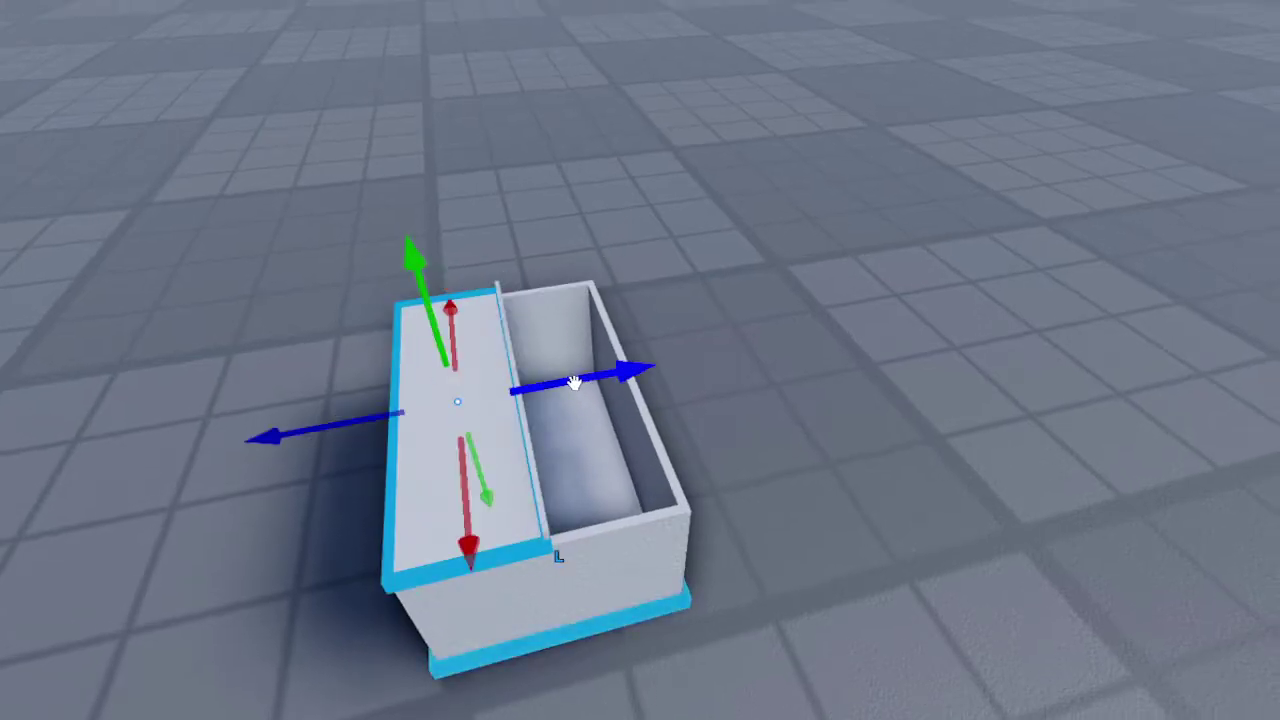
pyautogui.click(686, 378)
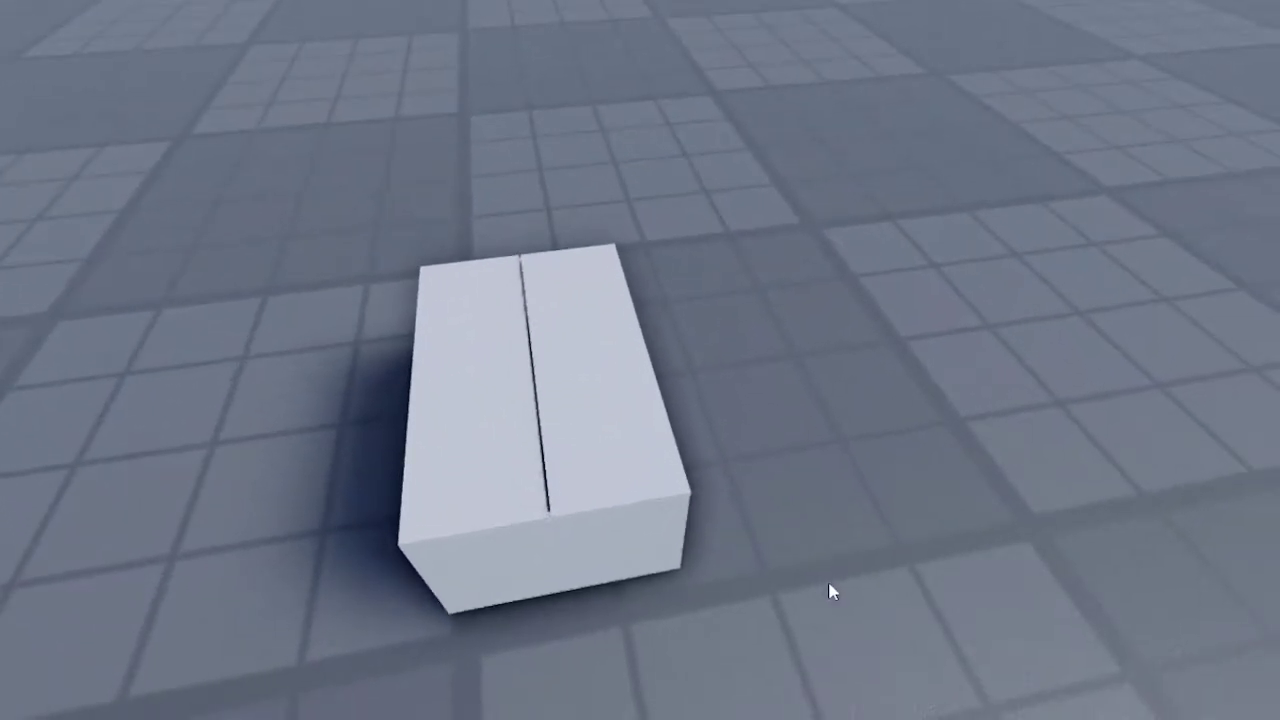
pyautogui.scroll(5, 840, 500)
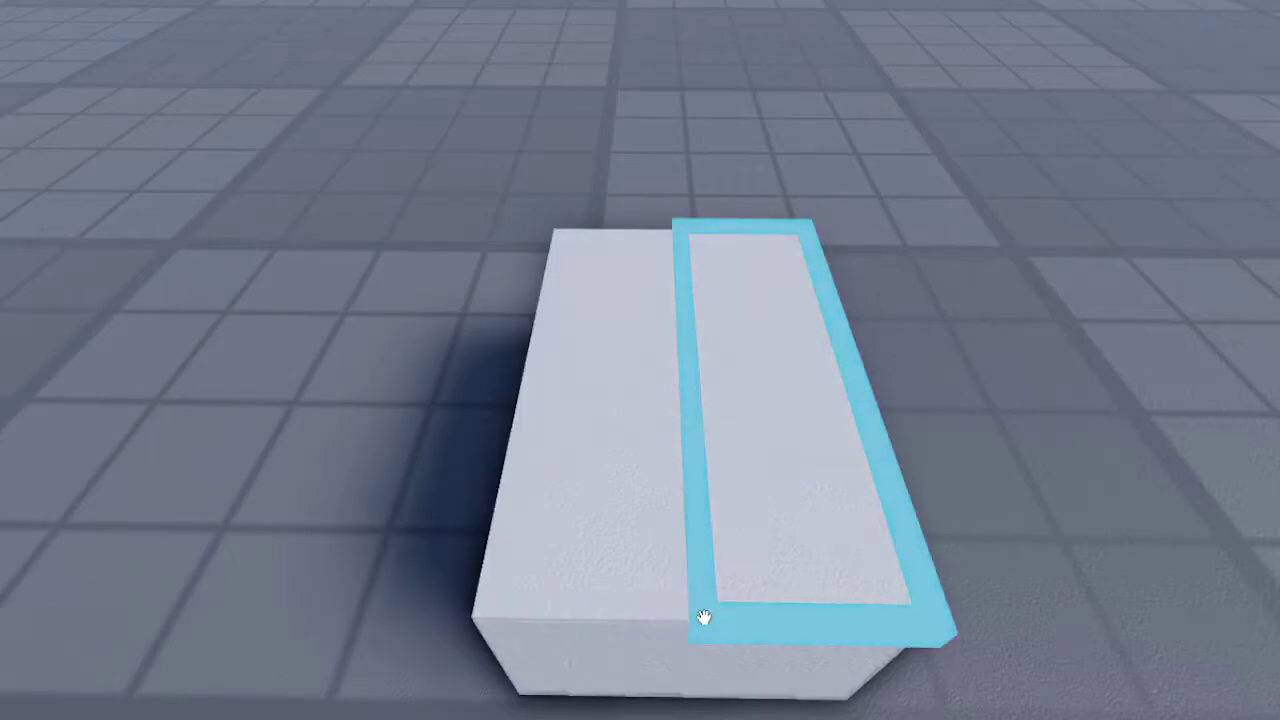
pyautogui.scroll(-5, 842, 631)
pyautogui.scroll(5, 855, 580)
pyautogui.moveTo(857, 580); pyautogui.dragTo(972, 555, button='right')
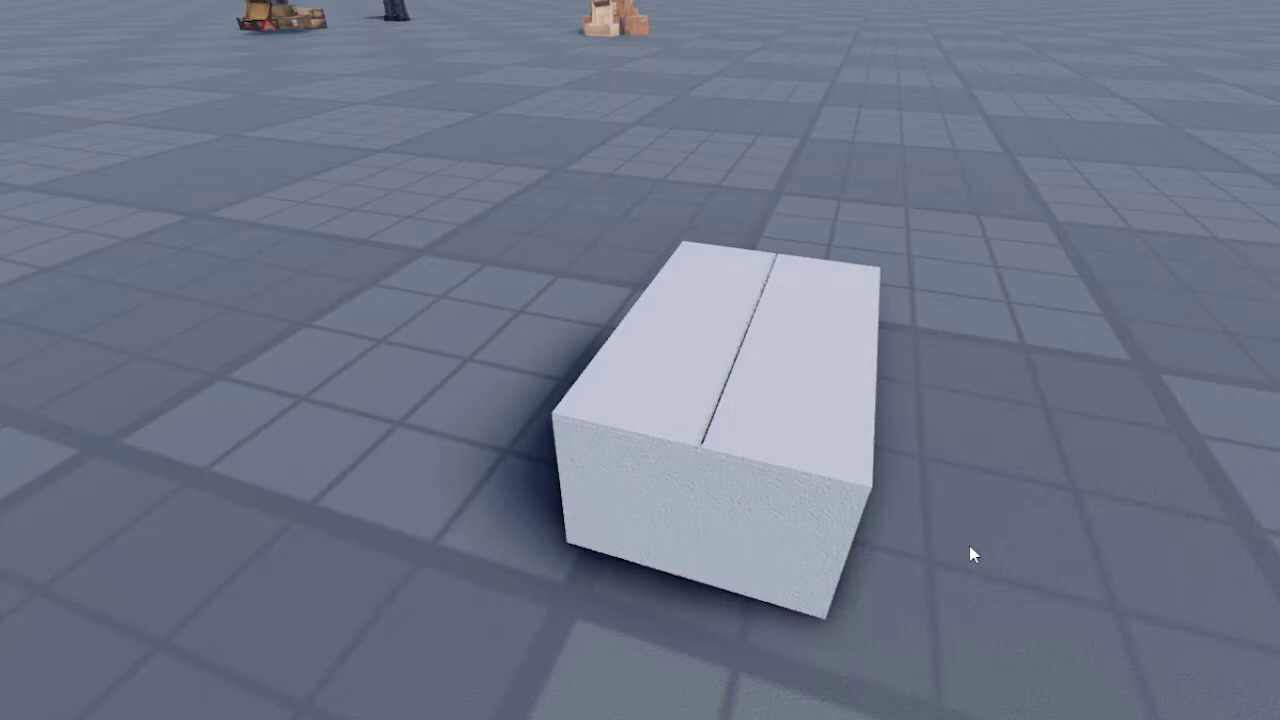
# Narrow a duplicate of one lid flap into a tape strip centred over the seam
pyautogui.scroll(1, 972, 554)
pyautogui.click(857, 371)
pyautogui.scroll(-2, 854, 369)
pyautogui.moveTo(854, 369); pyautogui.dragTo(838, 406, button='right')
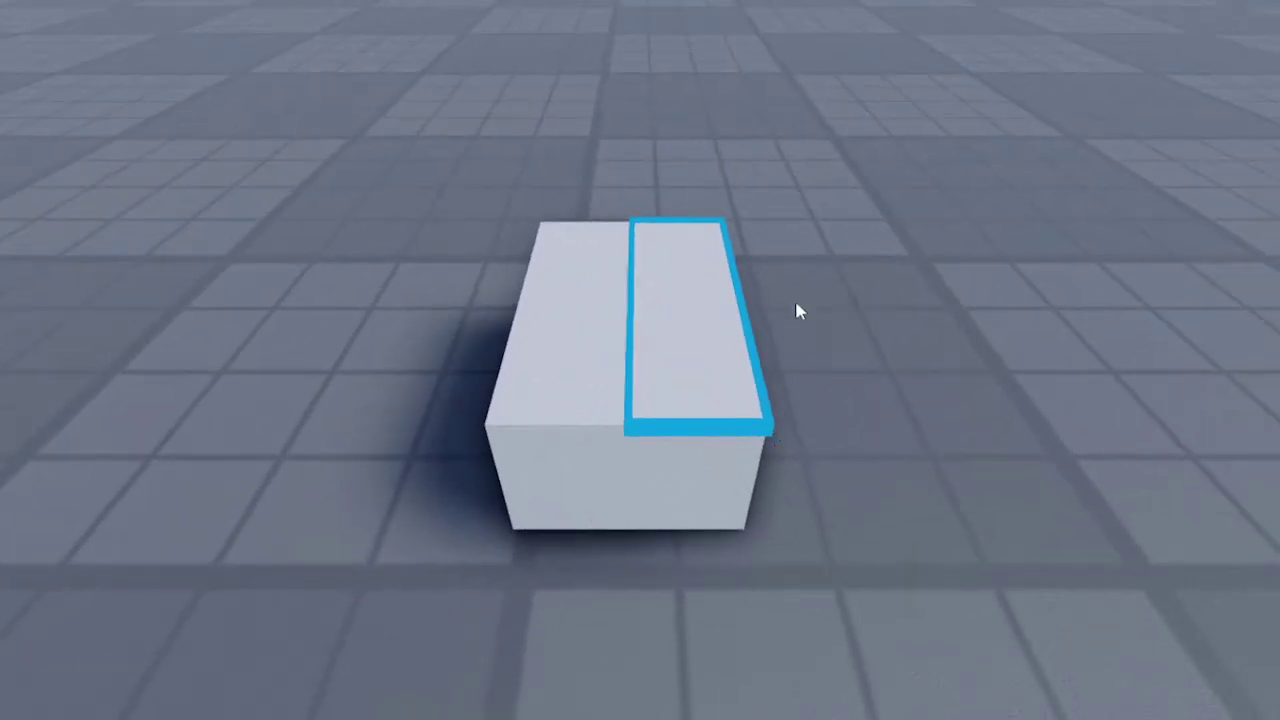
pyautogui.moveTo(795, 305); pyautogui.dragTo(716, 301)
pyautogui.hotkey('ctrl', '3')
pyautogui.hotkey('ctrl', '2')
pyautogui.moveTo(754, 316); pyautogui.dragTo(766, 316, button='right')
pyautogui.hotkey('ctrl', '3')
pyautogui.moveTo(688, 301); pyautogui.dragTo(685, 301)
# Extend the tape strip's depth downward so it overlaps the upper edge of the short end wall
pyautogui.press('a')
pyautogui.moveTo(712, 299); pyautogui.dragTo(760, 285, button='right')
pyautogui.moveTo(606, 494); pyautogui.dragTo(615, 489)
pyautogui.moveTo(380, 383); pyautogui.dragTo(379, 380)
pyautogui.moveTo(377, 378); pyautogui.dragTo(549, 431, button='right')
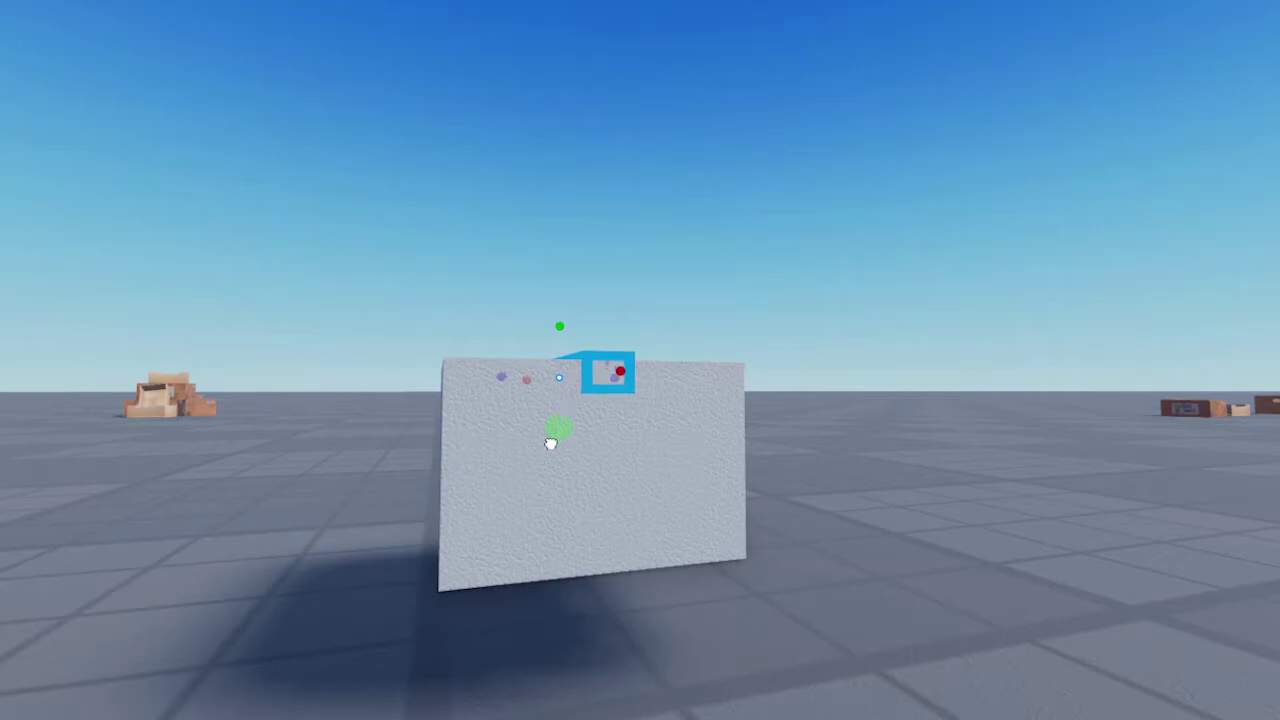
pyautogui.click(714, 285)
pyautogui.moveTo(714, 285); pyautogui.dragTo(949, 264, button='right')
# Fine-tune the tape strip's length and position so its ends wrap over the box's short end walls
pyautogui.click(612, 279)
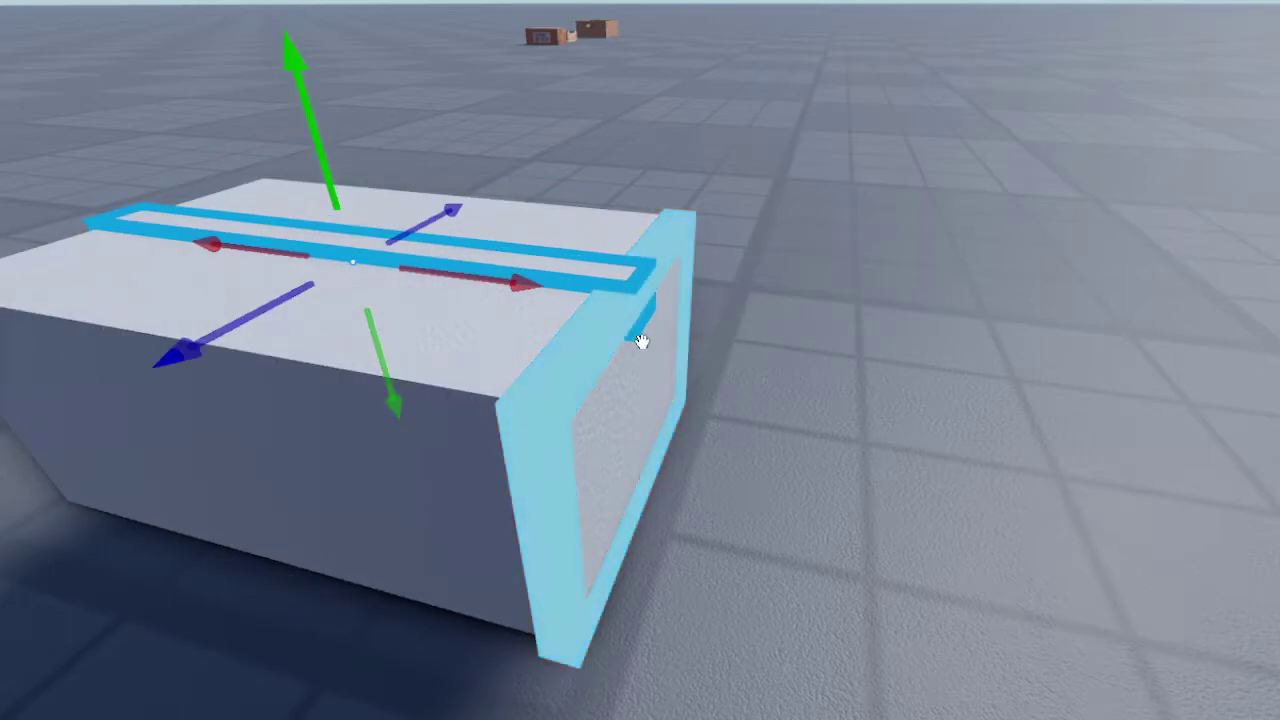
pyautogui.hotkey('ctrl', '3')
pyautogui.click(852, 354)
pyautogui.moveTo(855, 340); pyautogui.dragTo(617, 274, button='right')
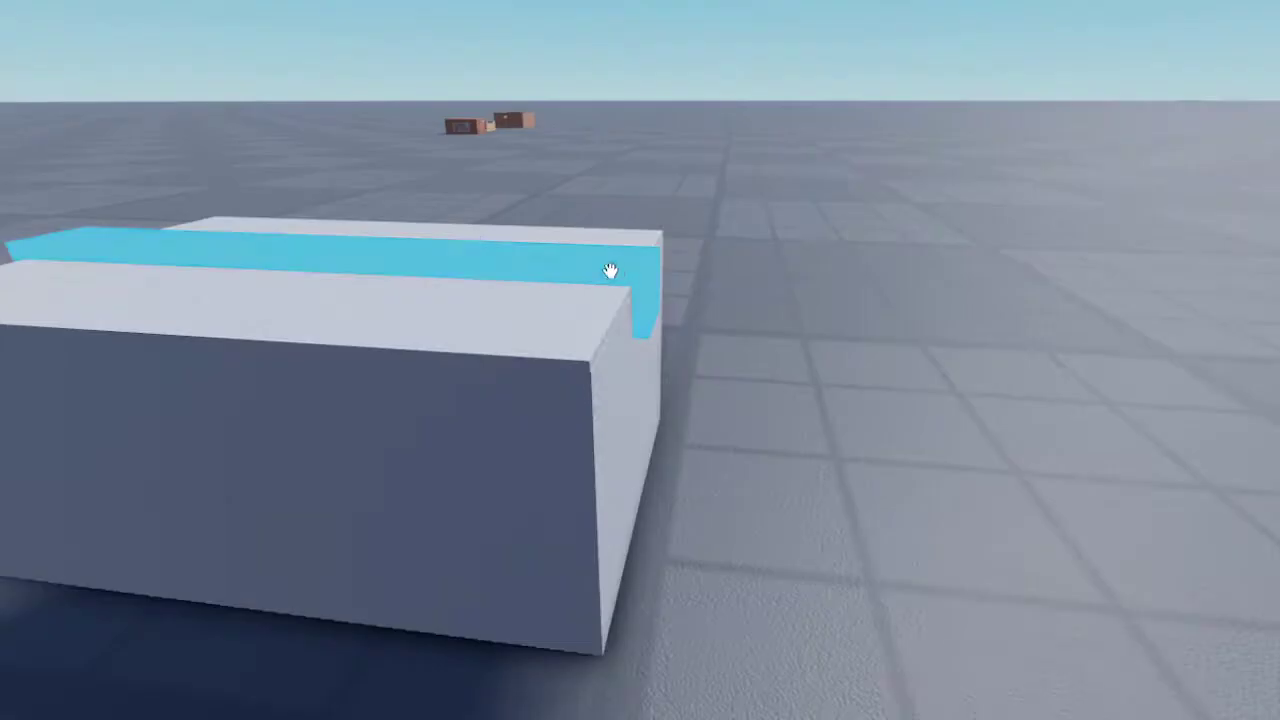
pyautogui.click(617, 275)
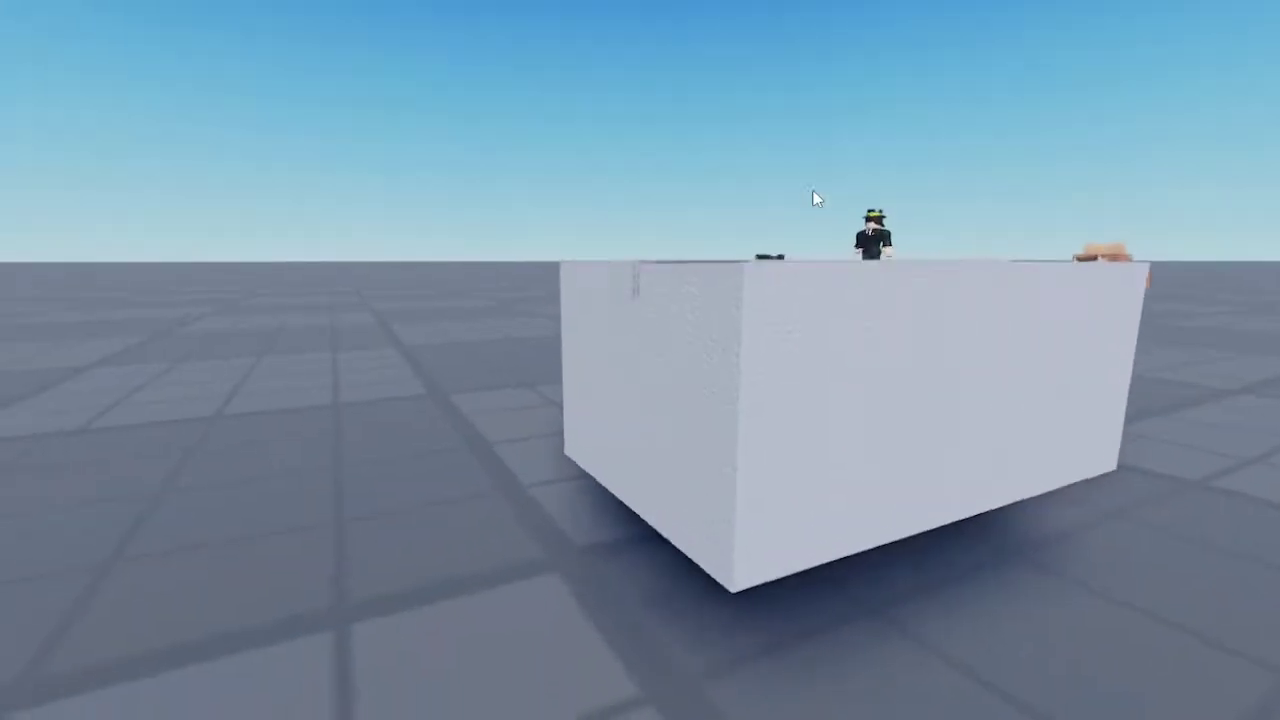
pyautogui.moveTo(813, 198); pyautogui.dragTo(849, 249, button='right')
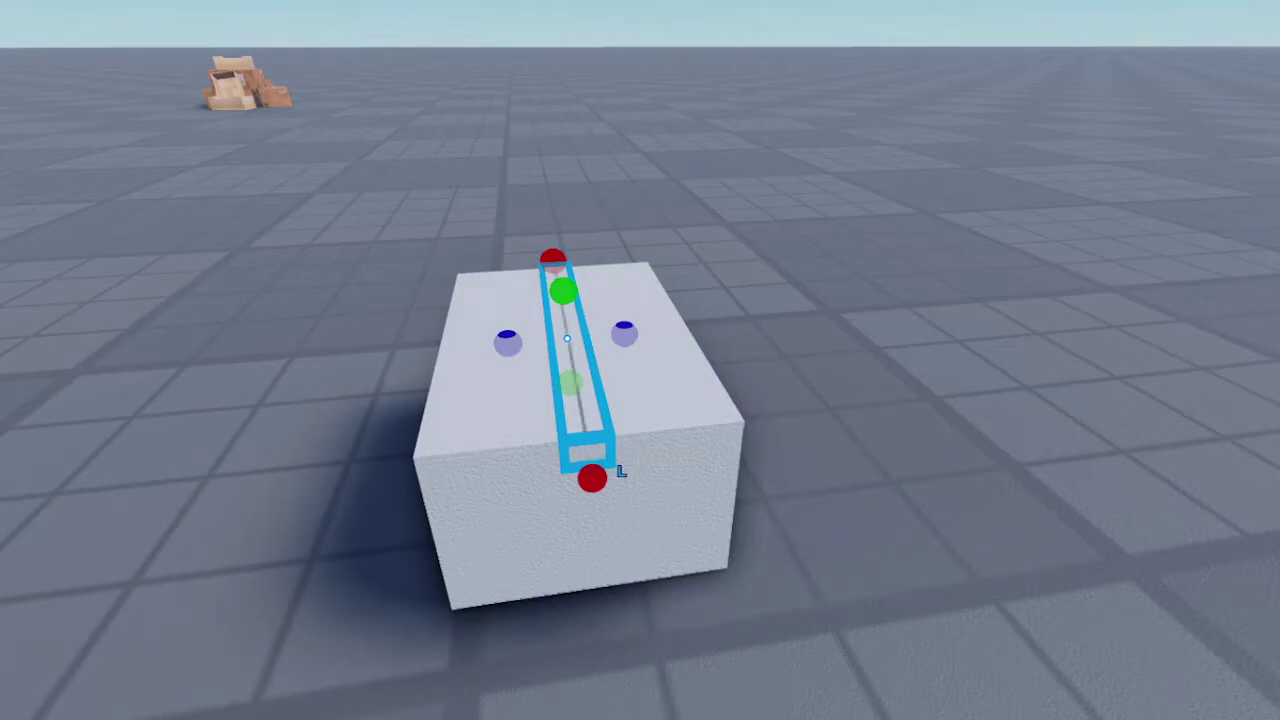
pyautogui.click(1120, 441)
pyautogui.moveTo(1120, 441); pyautogui.dragTo(932, 475, button='right')
pyautogui.click(646, 514)
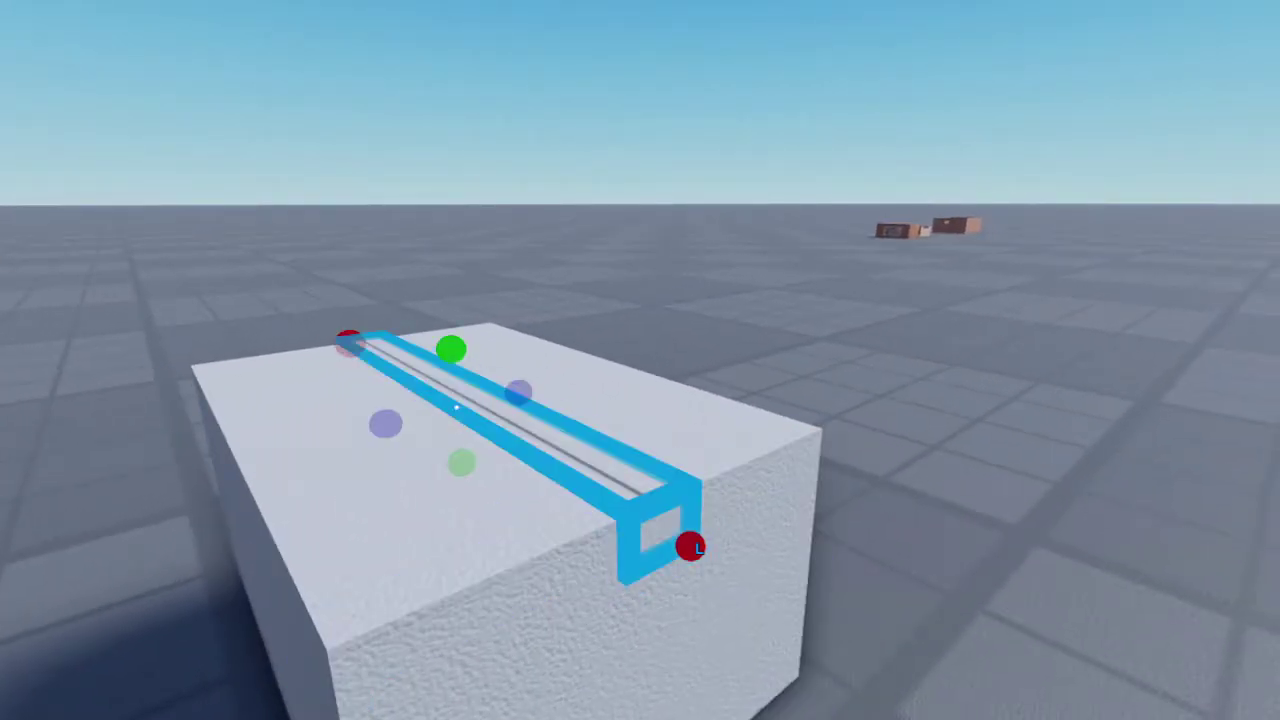
pyautogui.click(1015, 498)
pyautogui.moveTo(1015, 498); pyautogui.dragTo(1027, 494, button='right')
pyautogui.moveTo(1137, 562); pyautogui.dragTo(1146, 560, button='right')
pyautogui.click(560, 563)
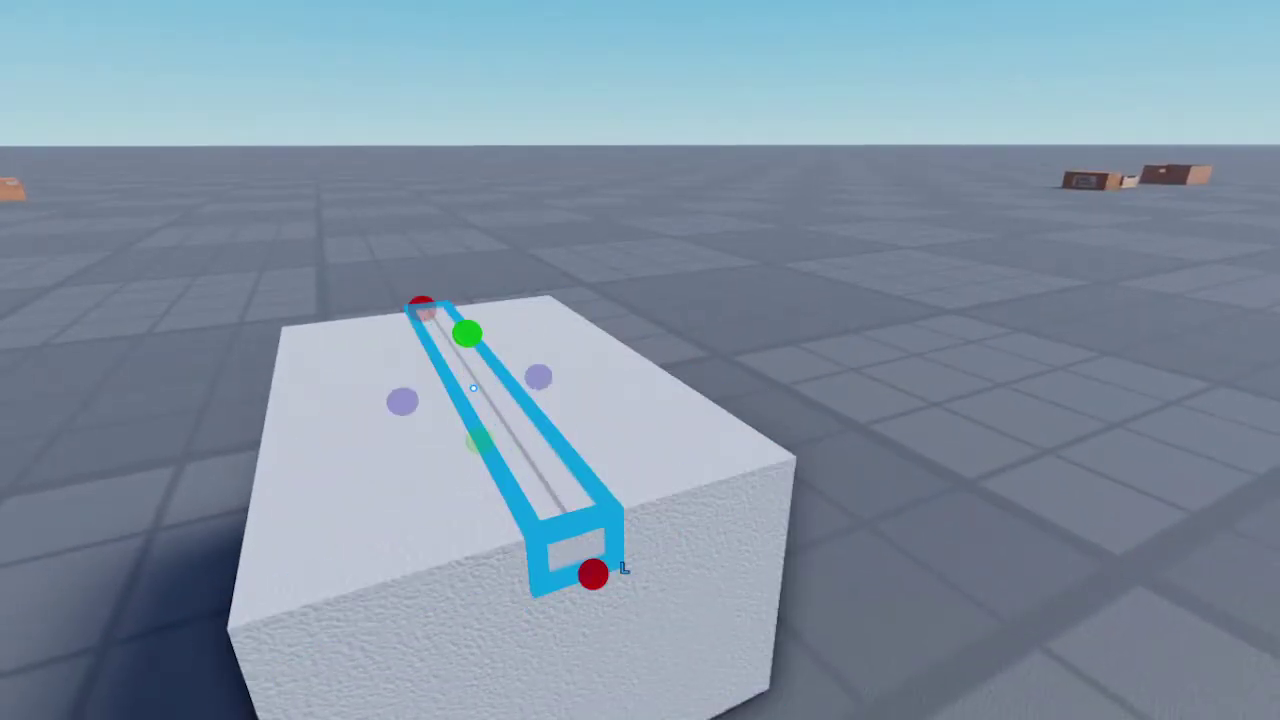
pyautogui.click(1062, 540)
# Move the floor panel slightly downward on the underside of the box
pyautogui.press('d')
pyautogui.moveTo(1049, 480); pyautogui.dragTo(1049, 480, button='right')
pyautogui.press('s')
pyautogui.press('w')
pyautogui.press('q')
pyautogui.press('a')
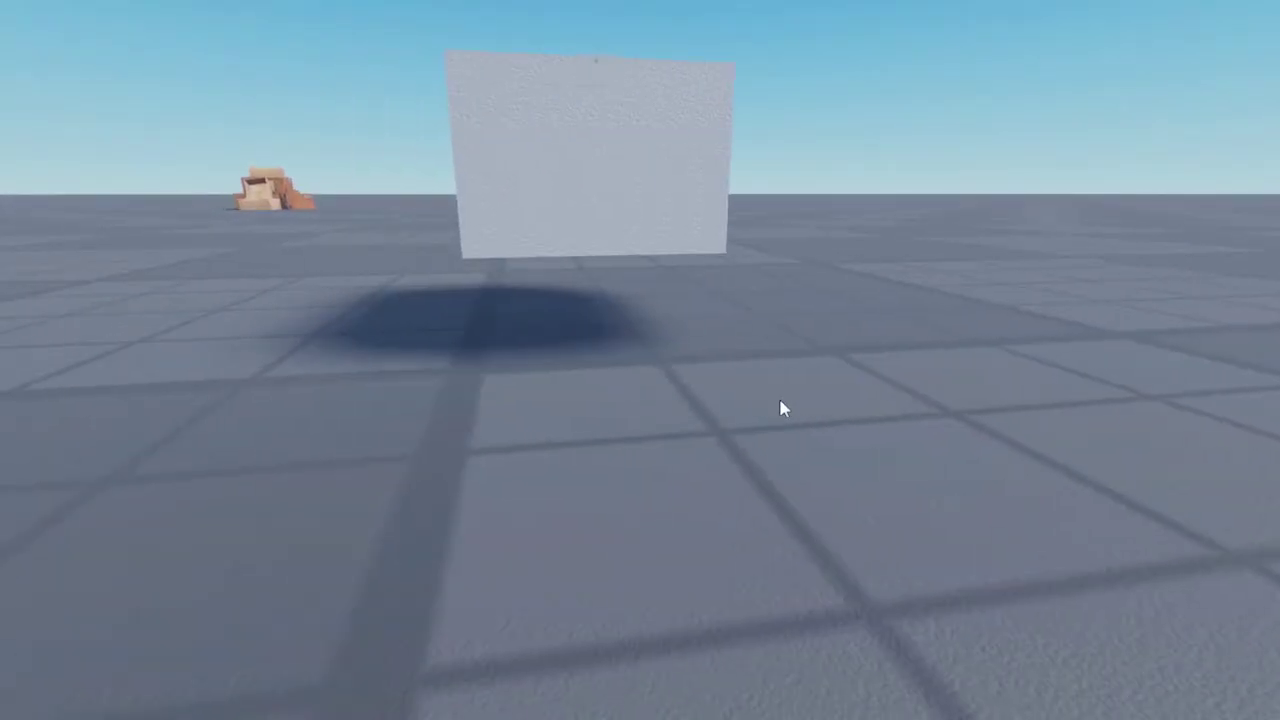
pyautogui.moveTo(780, 400); pyautogui.dragTo(780, 400, button='right')
pyautogui.press('q')
pyautogui.press('w')
pyautogui.click(645, 292)
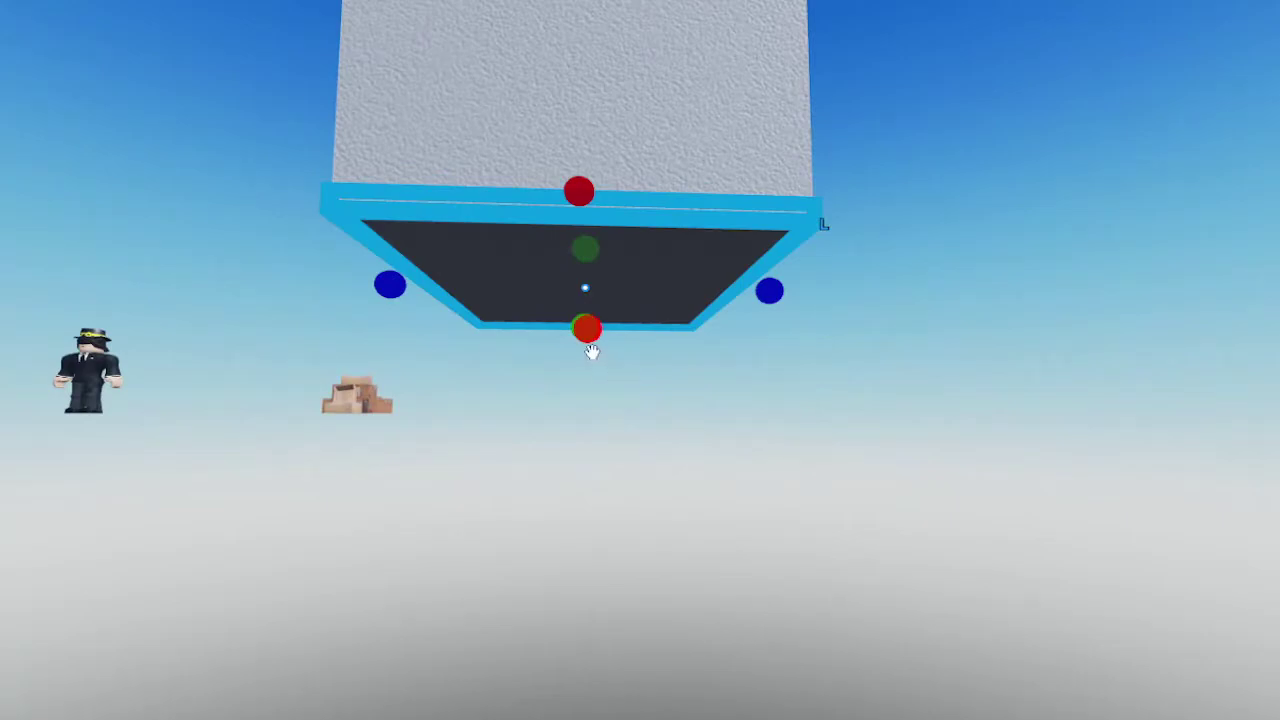
pyautogui.hotkey('ctrl', '2')
pyautogui.moveTo(590, 345); pyautogui.dragTo(588, 348)
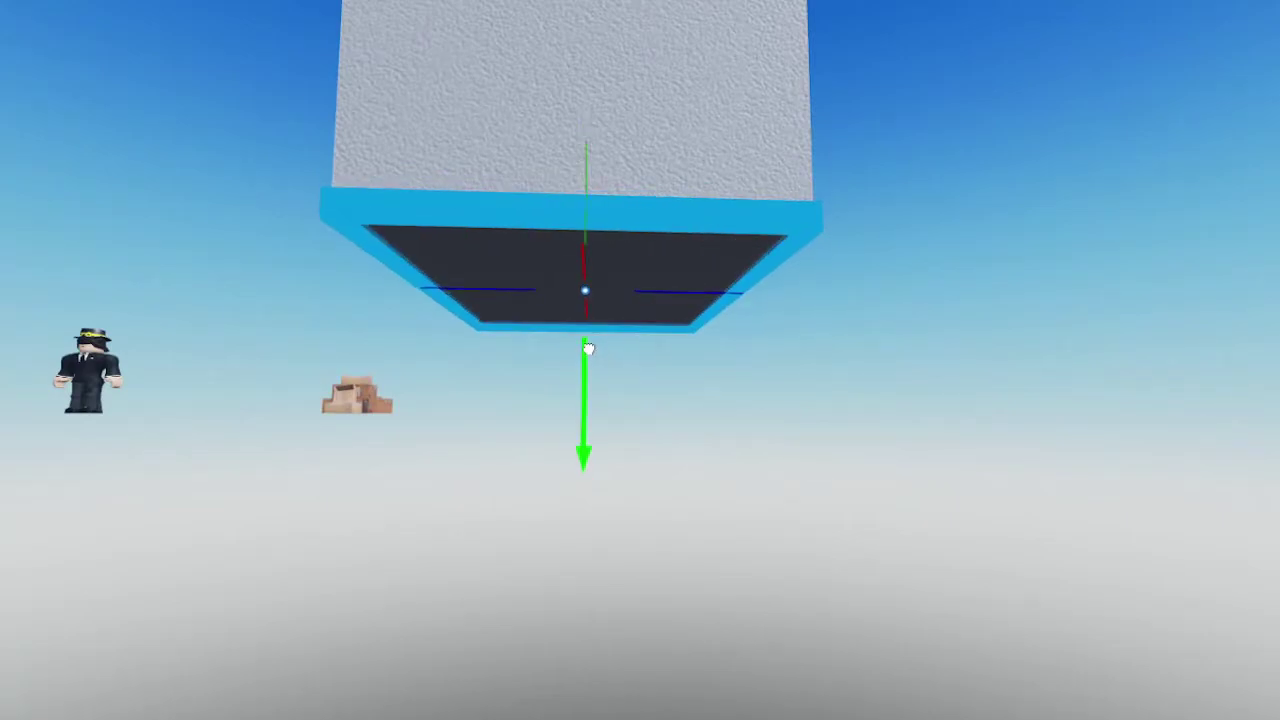
pyautogui.hotkey('ctrl', '3')
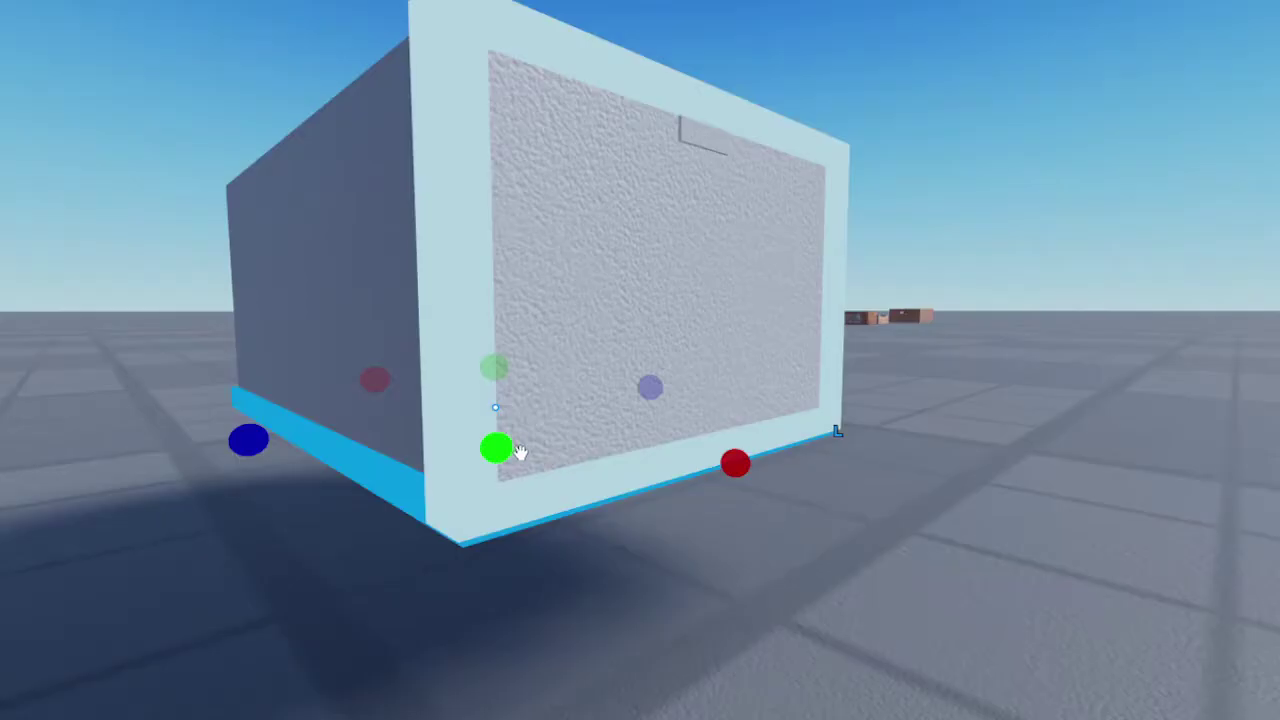
# Stretch the floor panel upward until it spans the full height of the box
pyautogui.click(966, 447)
pyautogui.moveTo(966, 448); pyautogui.dragTo(966, 448, button='right')
pyautogui.press('a')
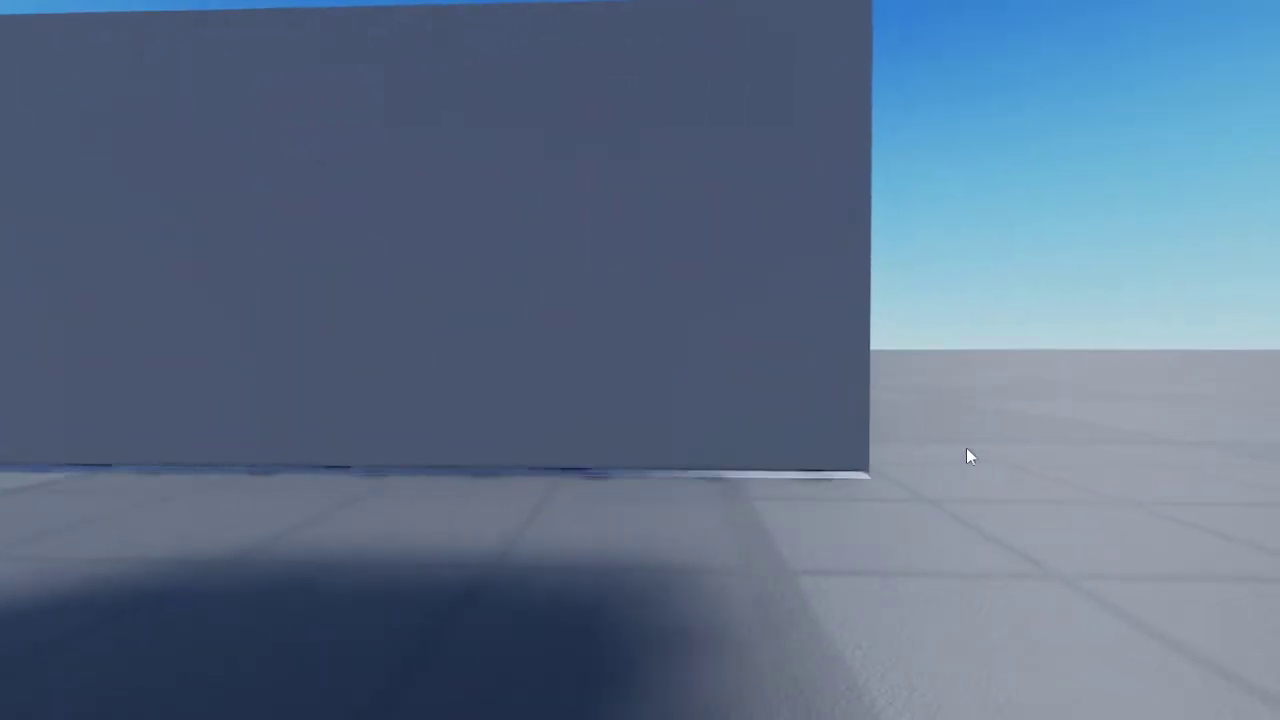
pyautogui.click(805, 483)
pyautogui.moveTo(447, 386); pyautogui.dragTo(460, 183)
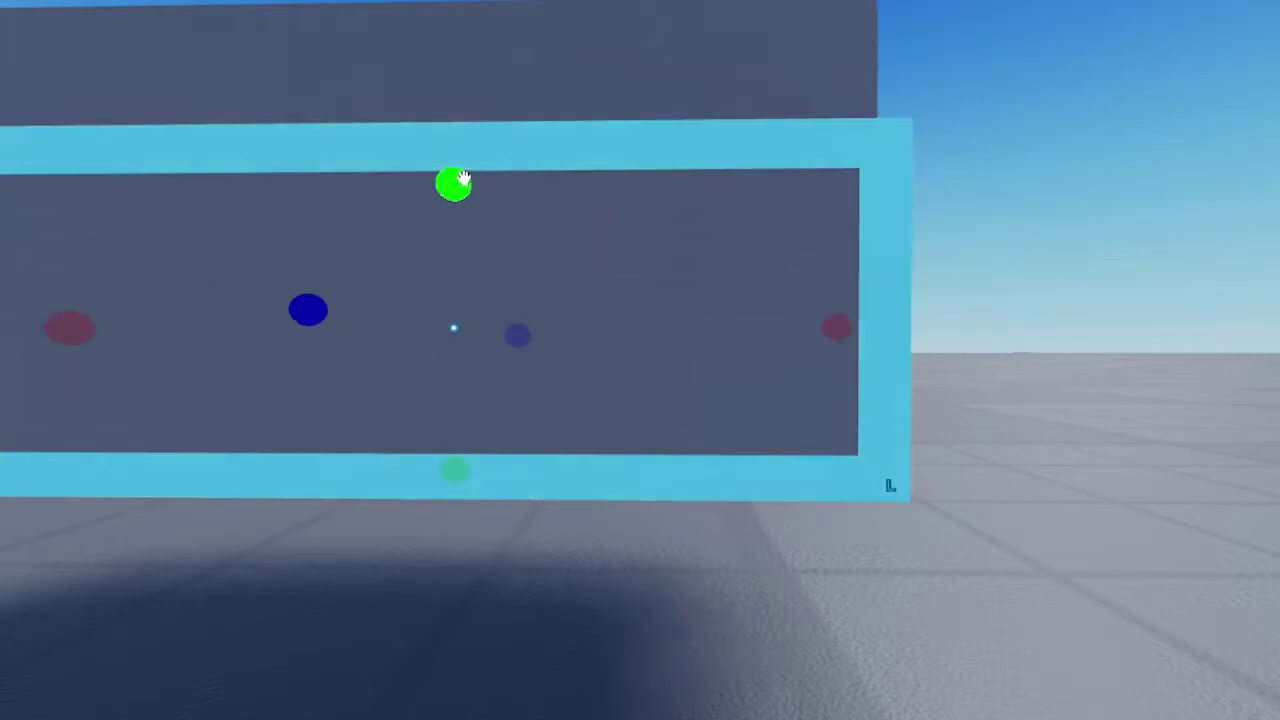
pyautogui.press('s')
pyautogui.press('e')
pyautogui.moveTo(555, 385); pyautogui.dragTo(551, 341)
pyautogui.click(786, 310)
pyautogui.press('d')
pyautogui.moveTo(855, 326); pyautogui.dragTo(846, 317, button='right')
pyautogui.click(603, 477)
pyautogui.press('w')
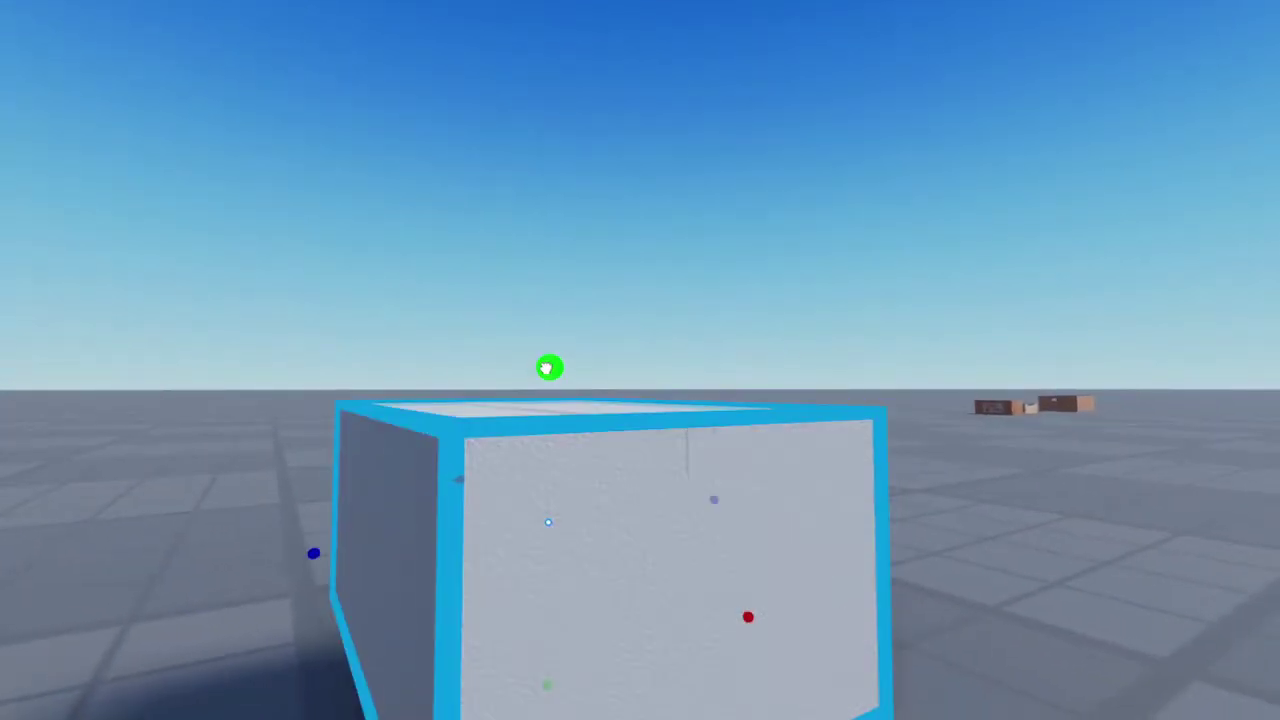
pyautogui.moveTo(547, 372); pyautogui.dragTo(547, 372, button='right')
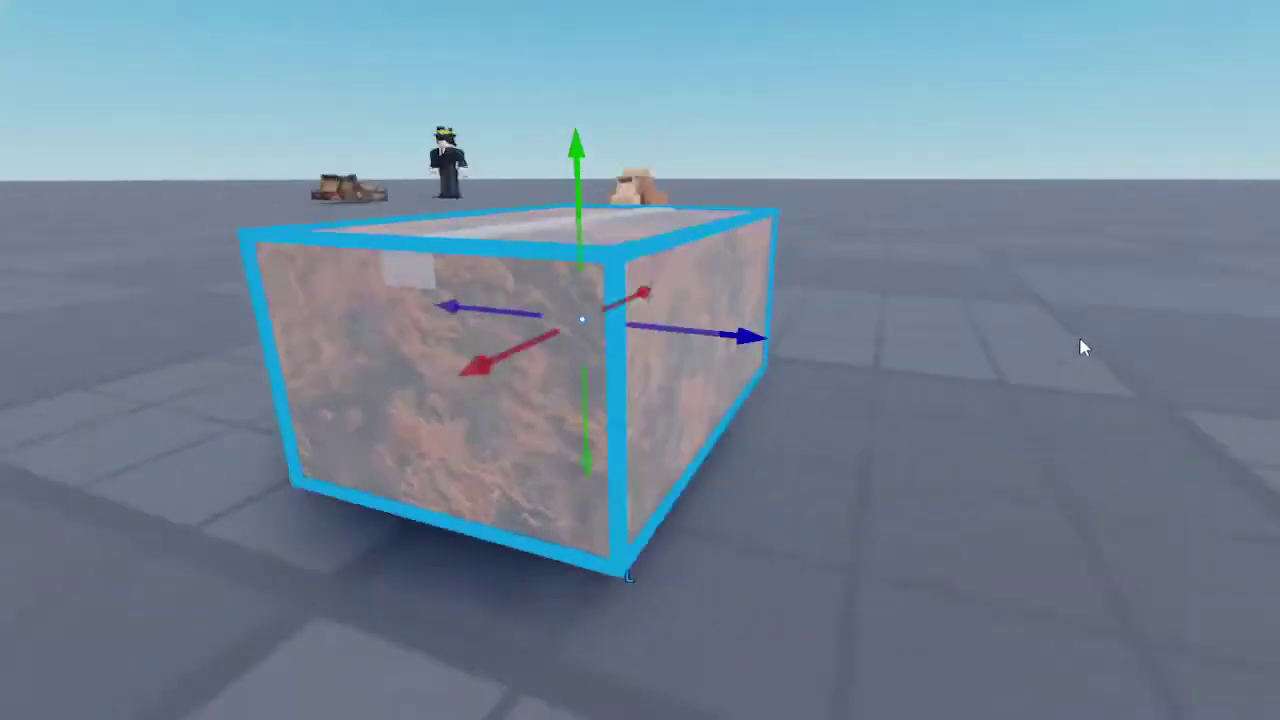
pyautogui.scroll(-8, 1078, 349)
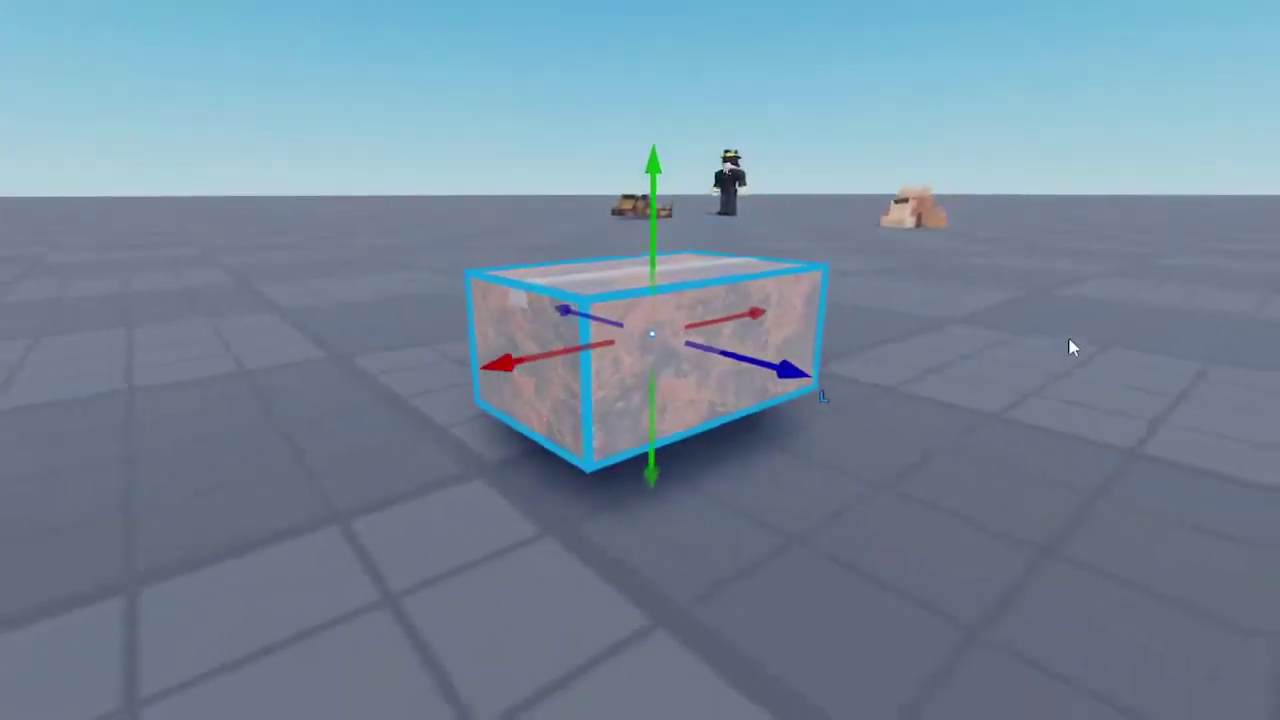
pyautogui.scroll(8, 957, 346)
pyautogui.moveTo(894, 349); pyautogui.dragTo(1032, 364, button='right')
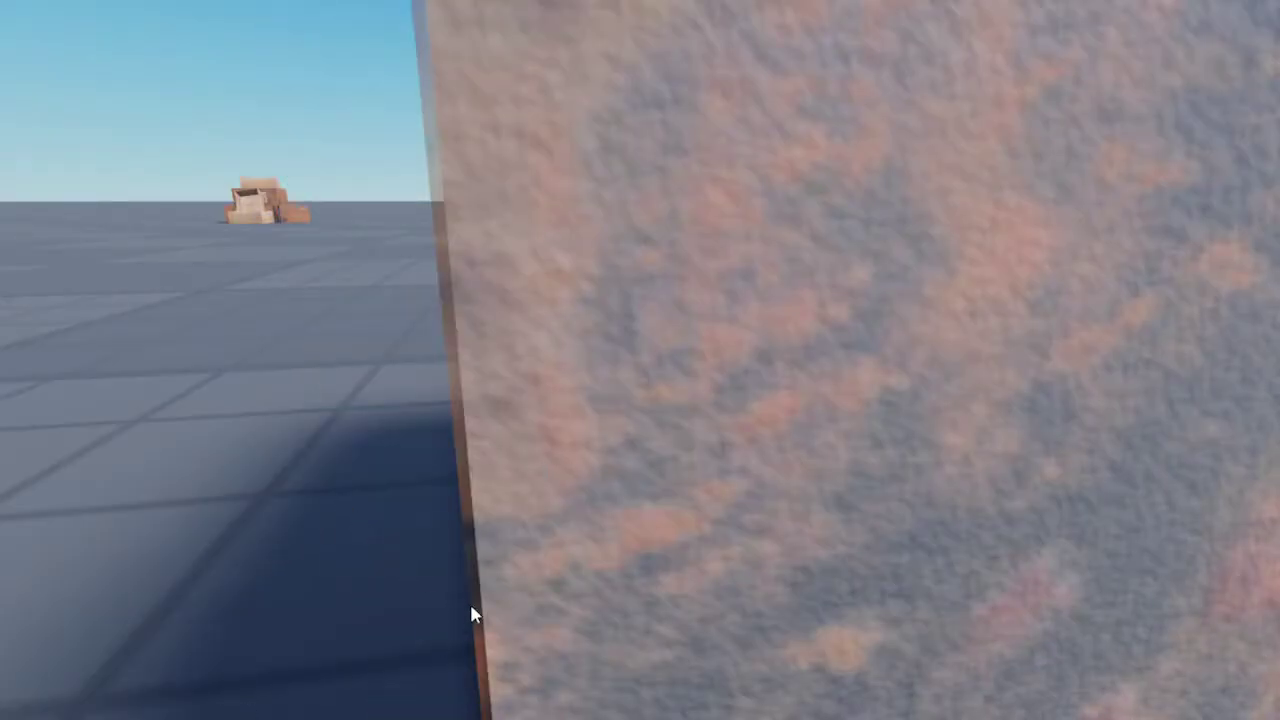
# Resize the floor panel from its lower face to bring it in line with the bottom edges of the box walls
pyautogui.moveTo(421, 643); pyautogui.dragTo(421, 643, button='right')
pyautogui.scroll(-4, 421, 643)
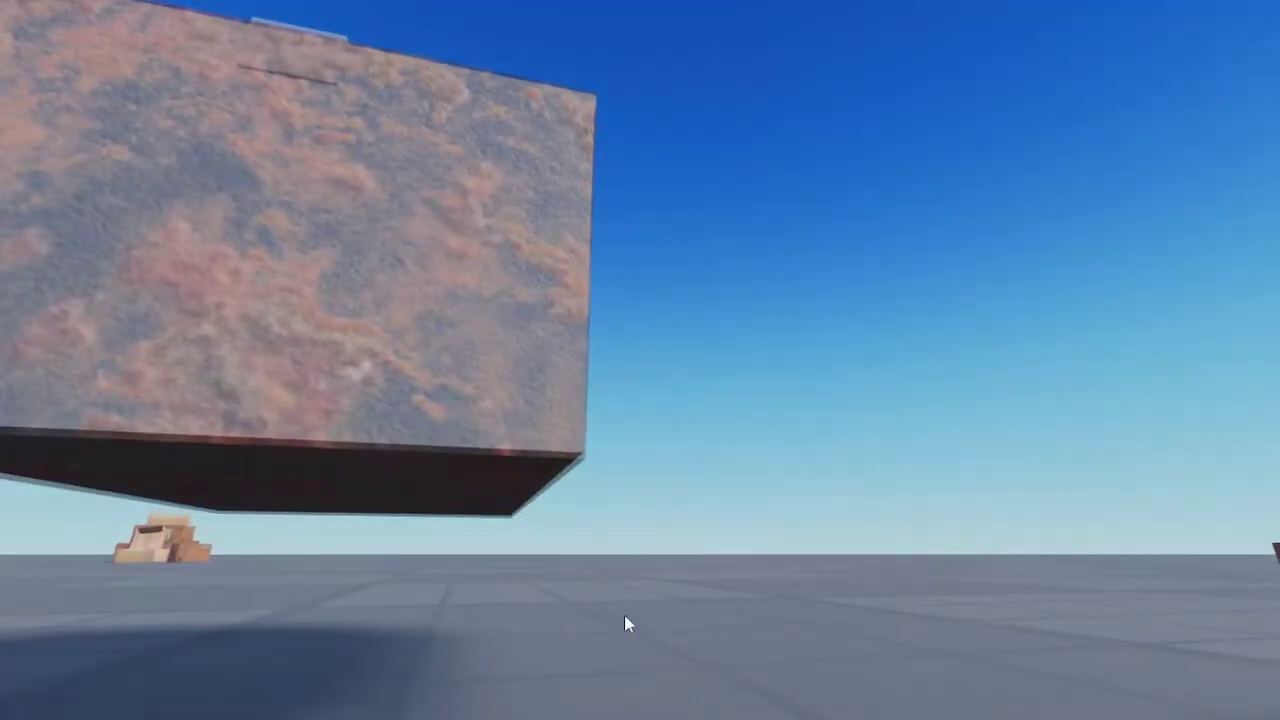
pyautogui.moveTo(580, 591); pyautogui.dragTo(634, 591, button='right')
pyautogui.click(448, 491)
pyautogui.click(634, 591)
pyautogui.press('w')
pyautogui.press('d')
pyautogui.moveTo(763, 591); pyautogui.dragTo(763, 591, button='right')
pyautogui.press('q')
pyautogui.click(663, 529)
pyautogui.moveTo(663, 529); pyautogui.dragTo(663, 529, button='right')
pyautogui.press('e')
pyautogui.click(648, 655)
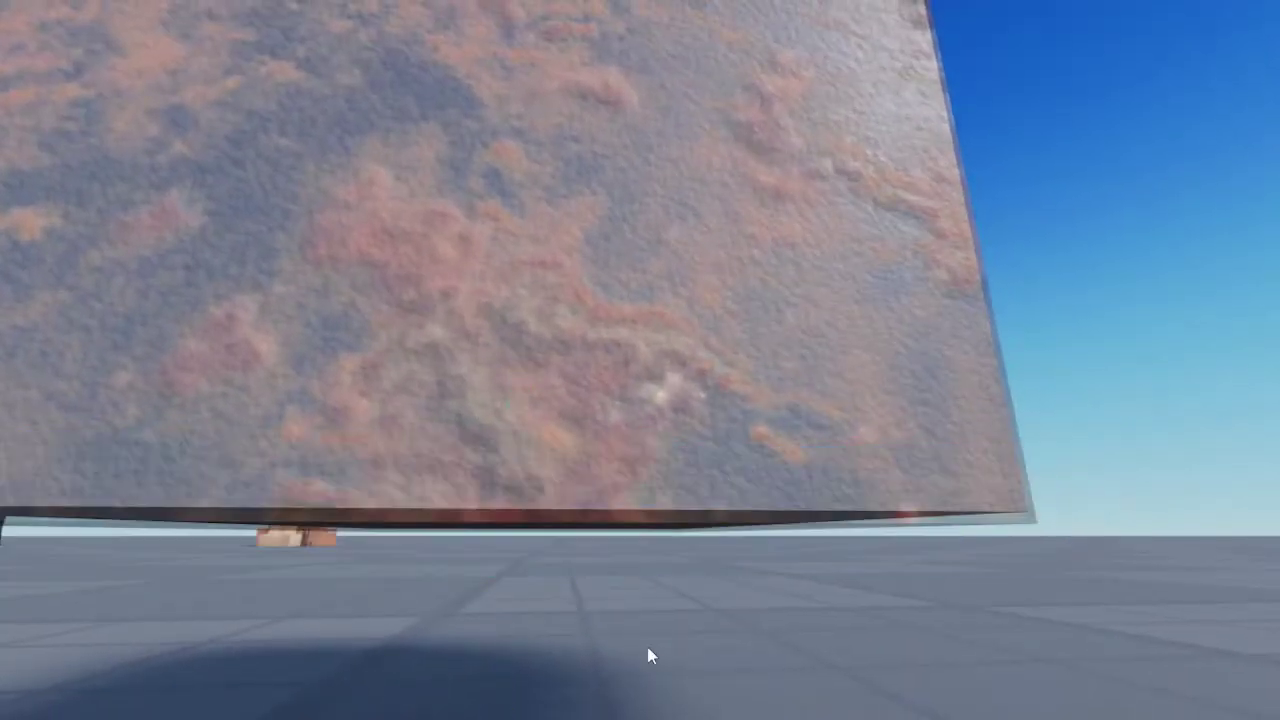
pyautogui.click(530, 528)
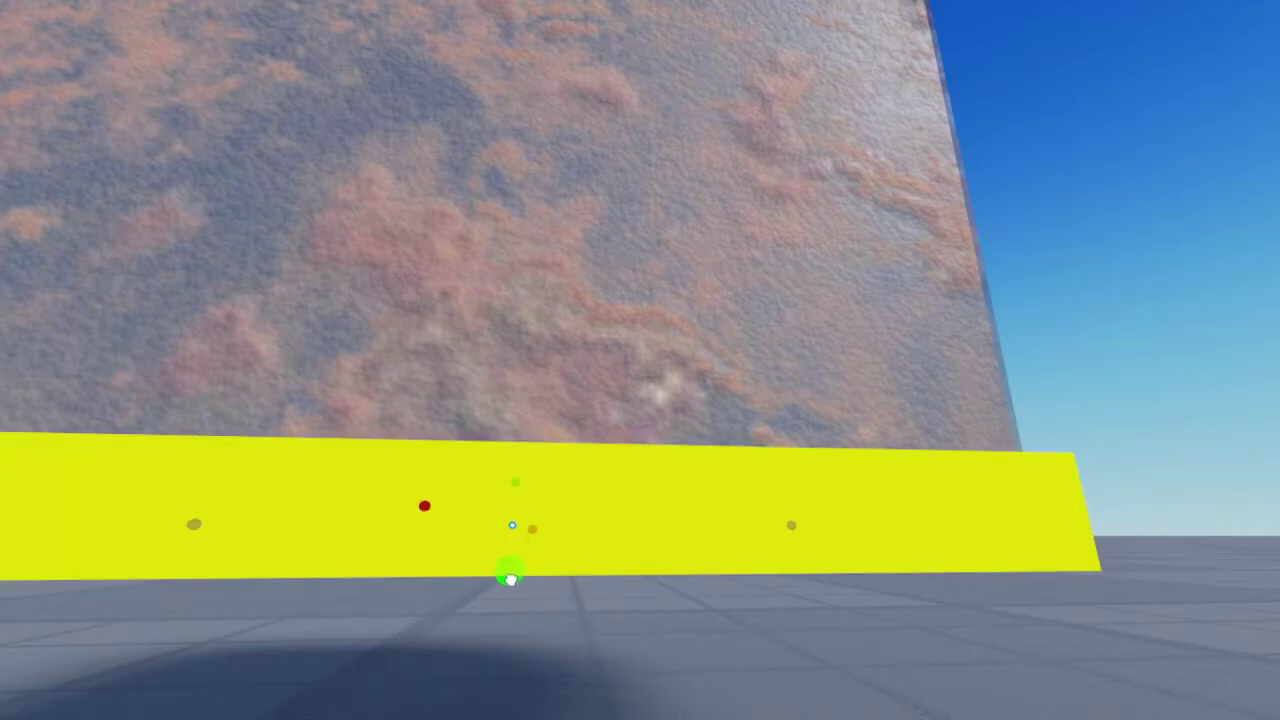
pyautogui.click(514, 582)
# Fine-tune the floor panel's fit so it closes off the underside of the box
pyautogui.moveTo(626, 512); pyautogui.dragTo(626, 512, button='right')
pyautogui.press('q')
pyautogui.click(626, 512)
pyautogui.moveTo(496, 586); pyautogui.dragTo(475, 584)
pyautogui.click(858, 622)
pyautogui.press('a')
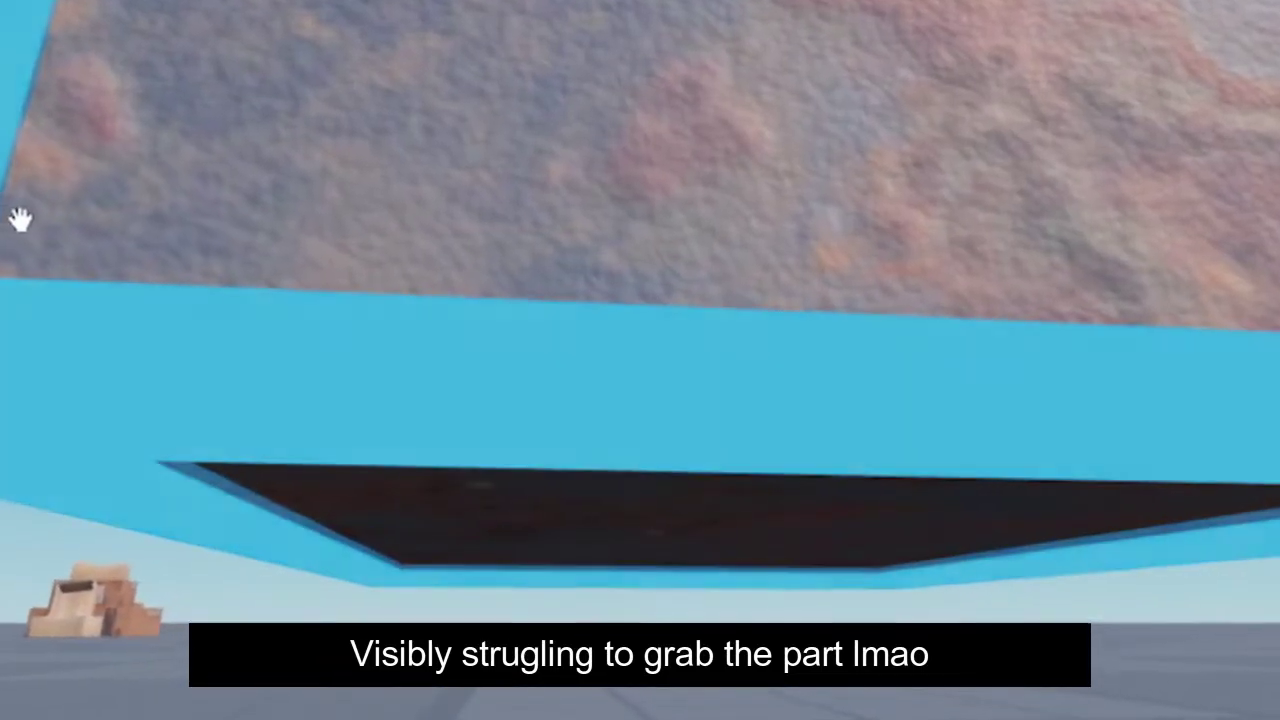
pyautogui.click(626, 497)
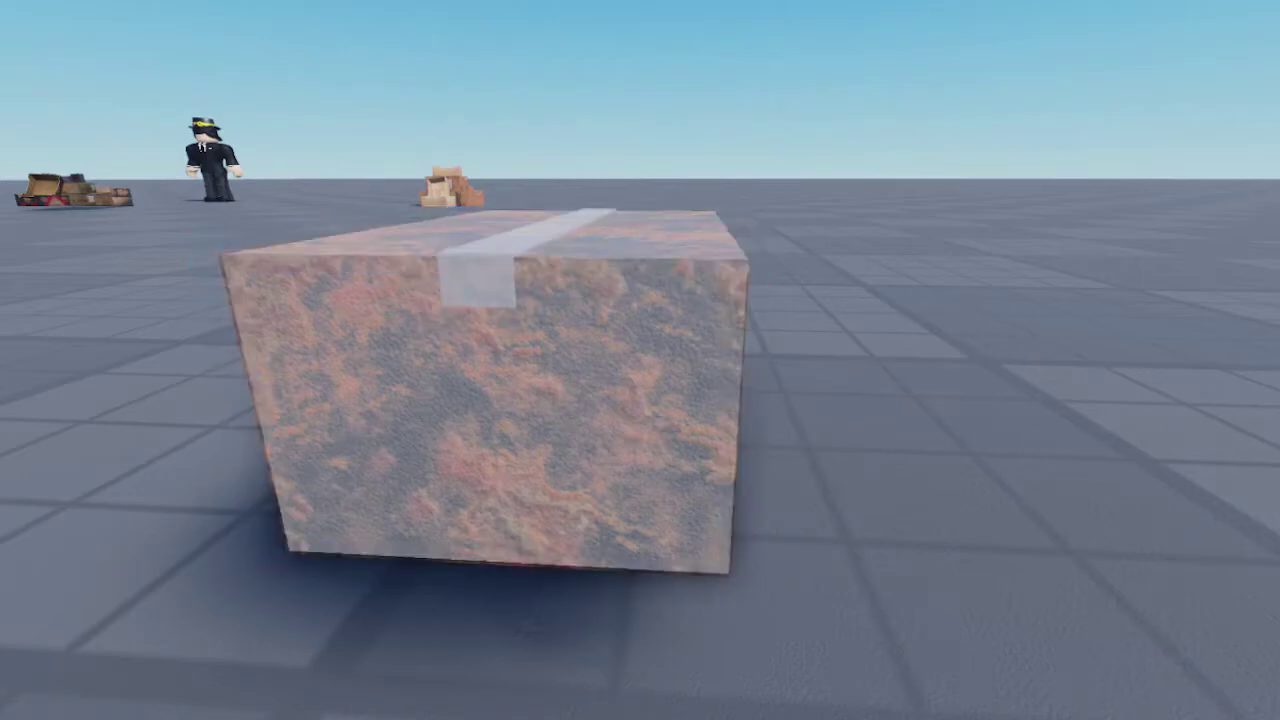
# Recolour the box an orange-brown cardboard tone and group its panels with the tape strip into one model
pyautogui.click(563, 237)
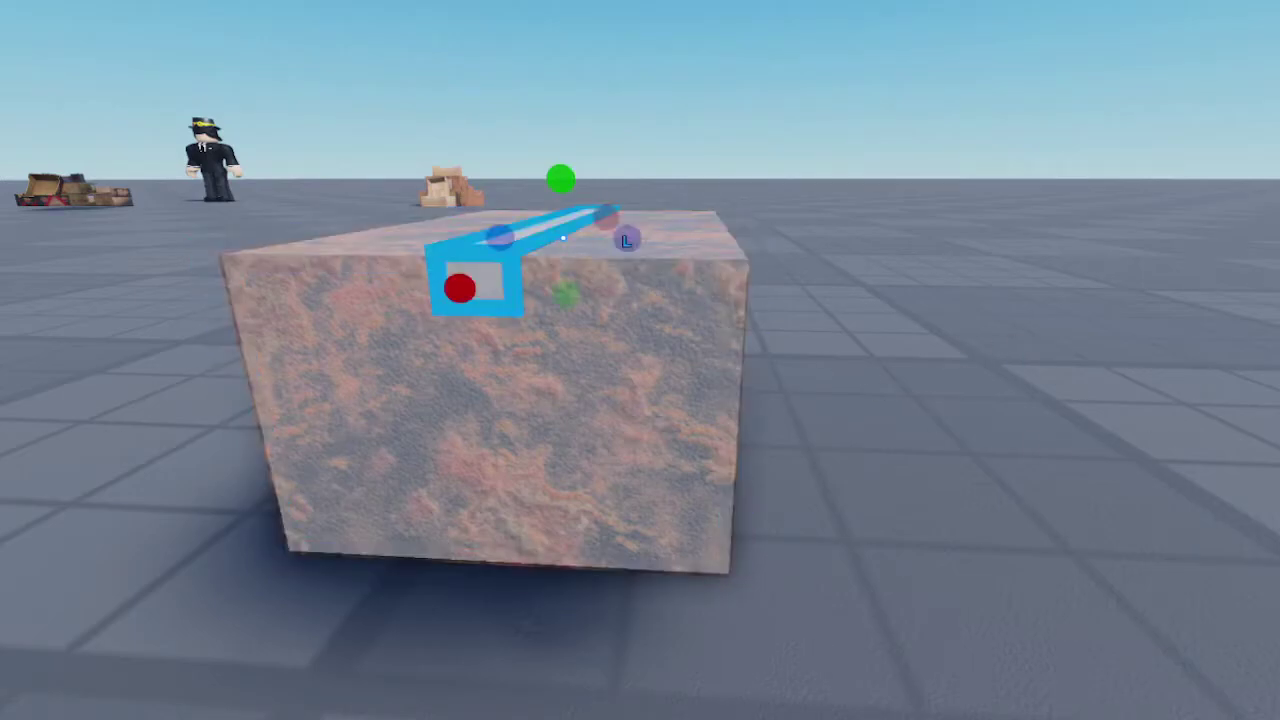
pyautogui.keyDown('shift'); pyautogui.click(485, 420); pyautogui.keyUp('shift')
pyautogui.click(485, 400)
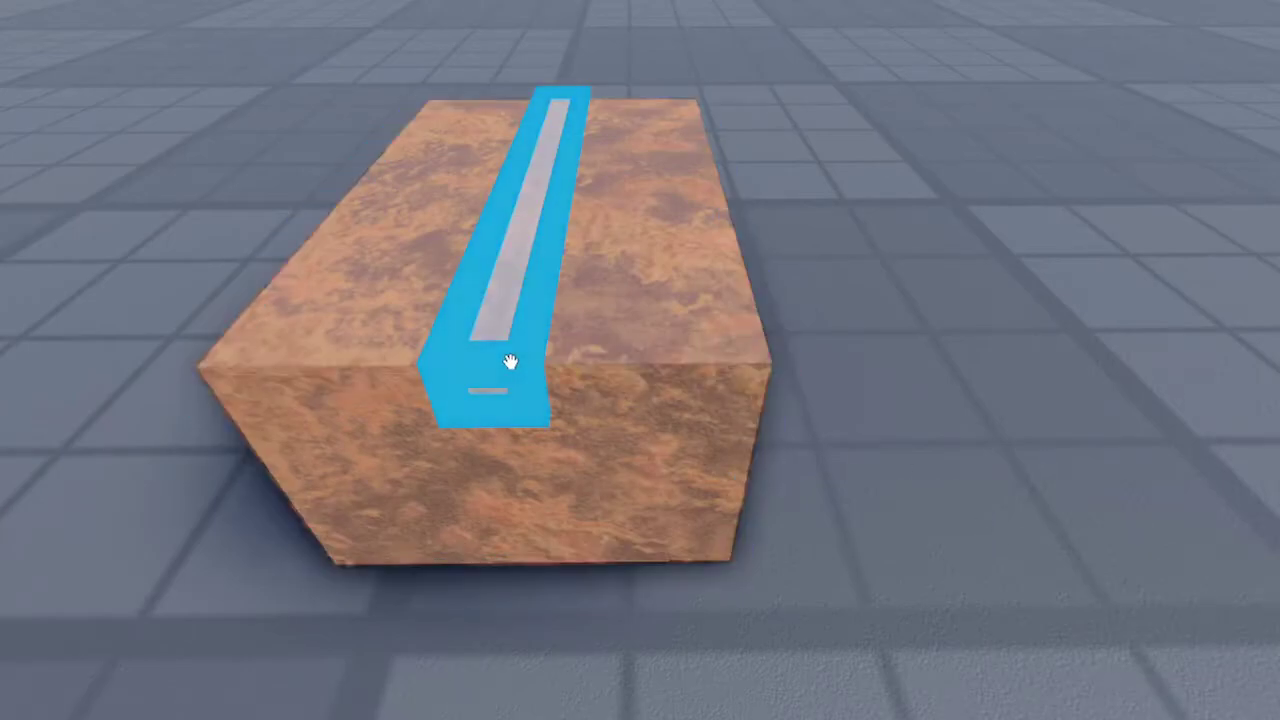
pyautogui.click(509, 360)
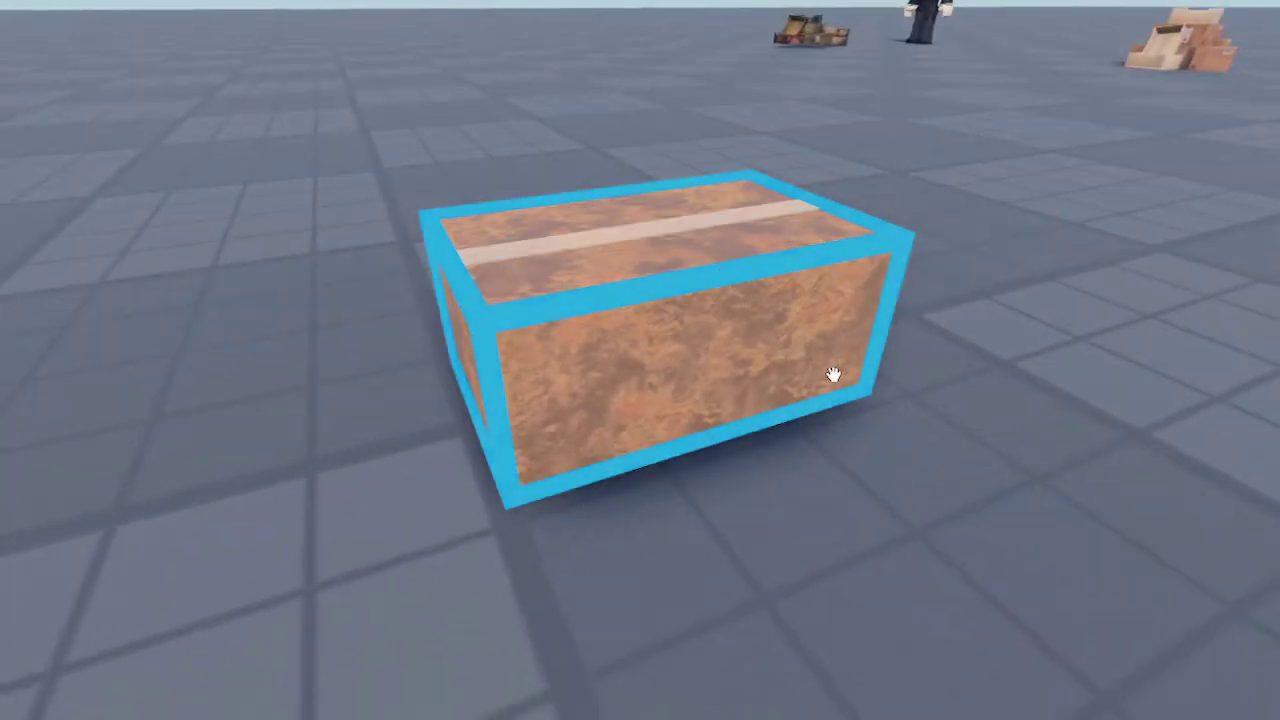
# Place a new white block on the box's long side wall and resize it into a thin rectangular label panel
pyautogui.scroll(-5, 831, 371)
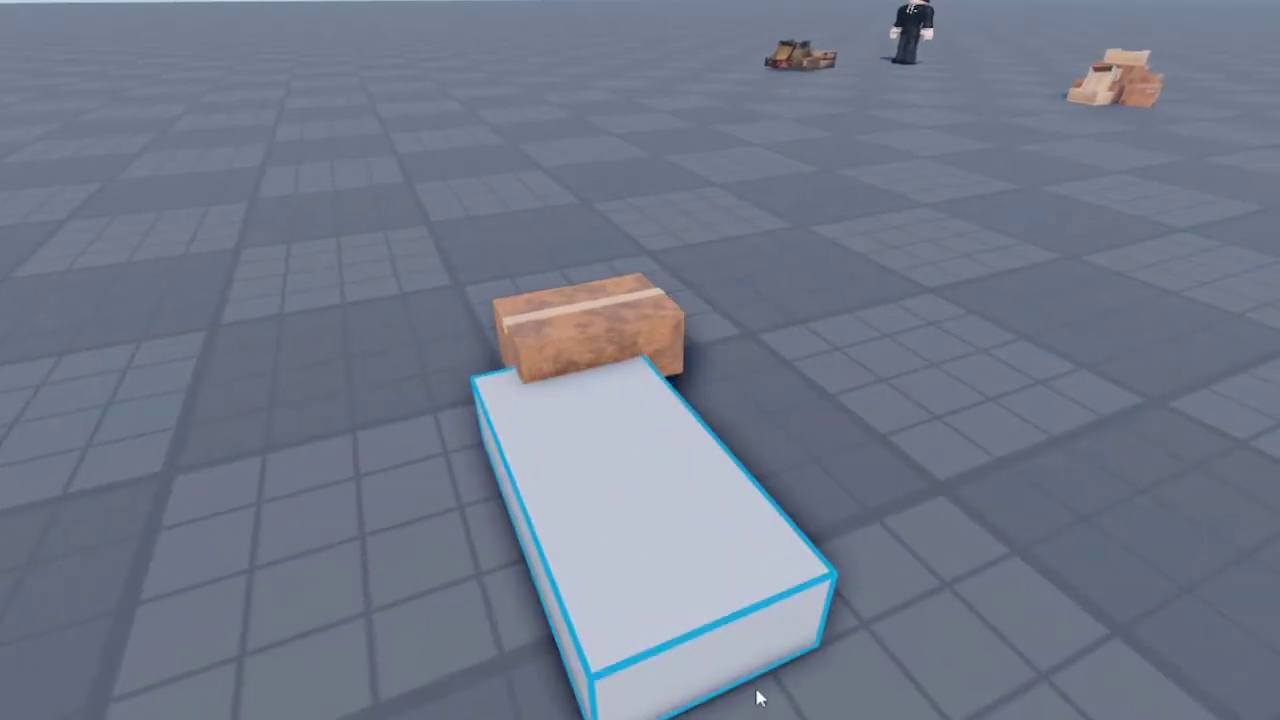
pyautogui.keyDown('ctrl'); pyautogui.moveTo(746, 703); pyautogui.dragTo(591, 496); pyautogui.keyUp('ctrl')
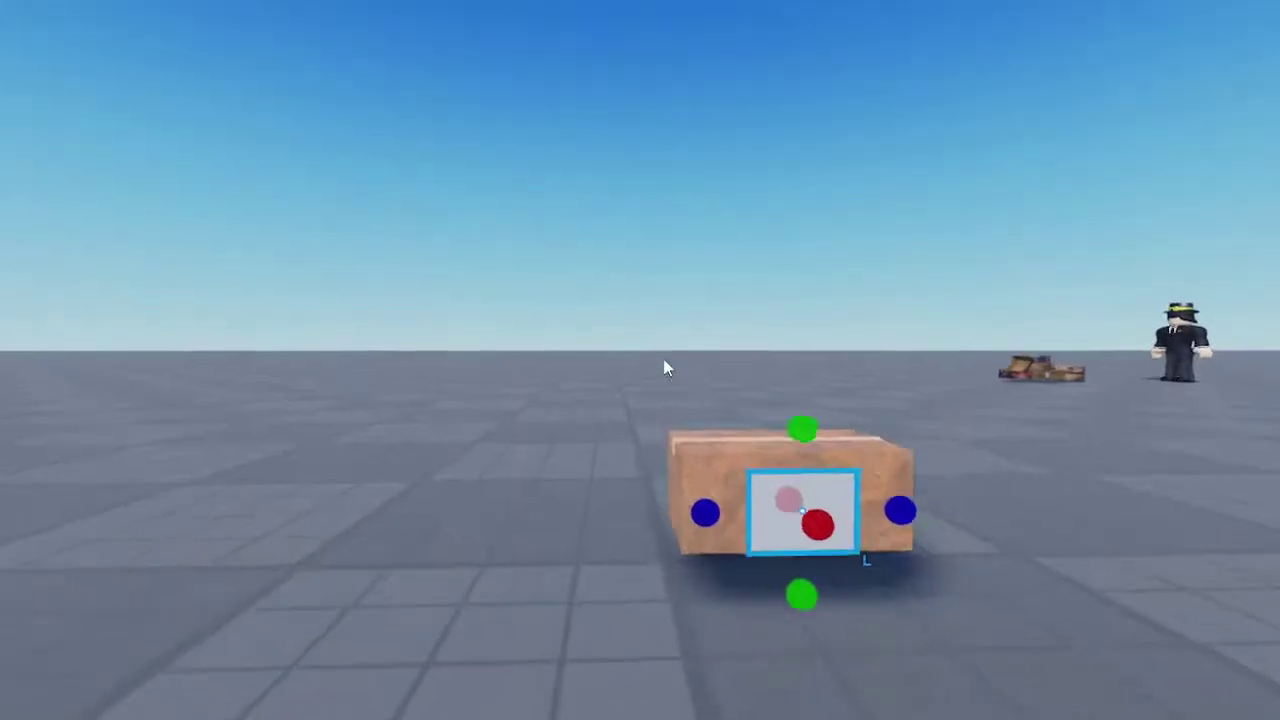
pyautogui.scroll(-5, 666, 366)
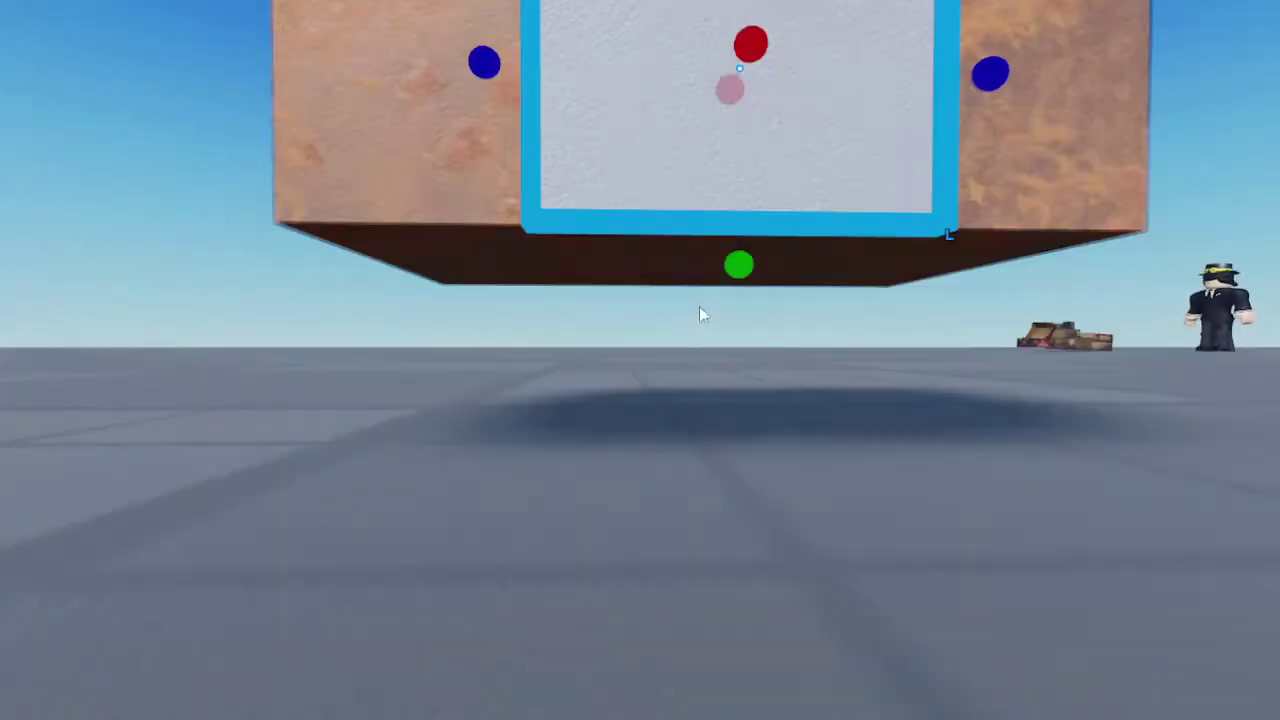
pyautogui.scroll(4, 697, 310)
pyautogui.keyDown('ctrl'); pyautogui.moveTo(688, 289); pyautogui.dragTo(688, 297); pyautogui.keyUp('ctrl')
pyautogui.moveTo(730, 397); pyautogui.dragTo(737, 317)
pyautogui.keyDown('ctrl'); pyautogui.moveTo(829, 381); pyautogui.dragTo(824, 386); pyautogui.keyUp('ctrl')
pyautogui.moveTo(824, 390); pyautogui.dragTo(774, 440, button='right')
pyautogui.click(661, 441)
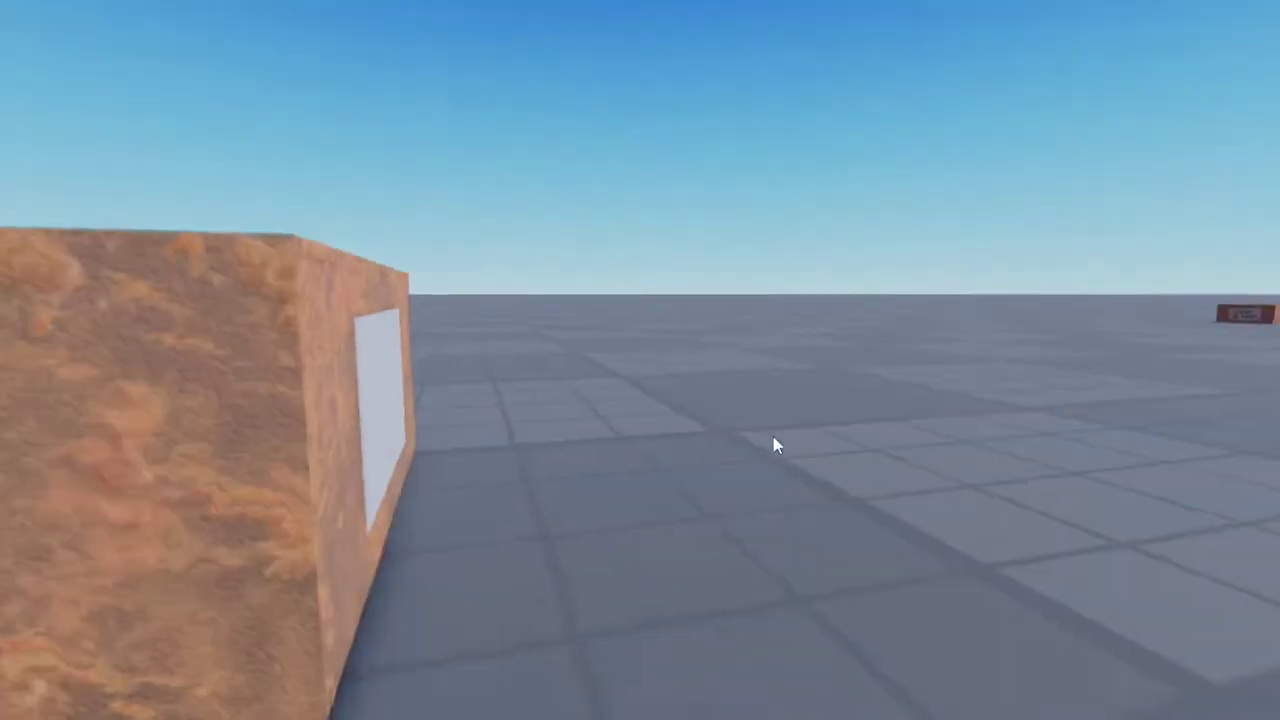
# Move the white label panel outward so it stands clear of the long side wall
pyautogui.click(382, 364)
pyautogui.hotkey('ctrl', '2')
pyautogui.moveTo(455, 394); pyautogui.dragTo(454, 396)
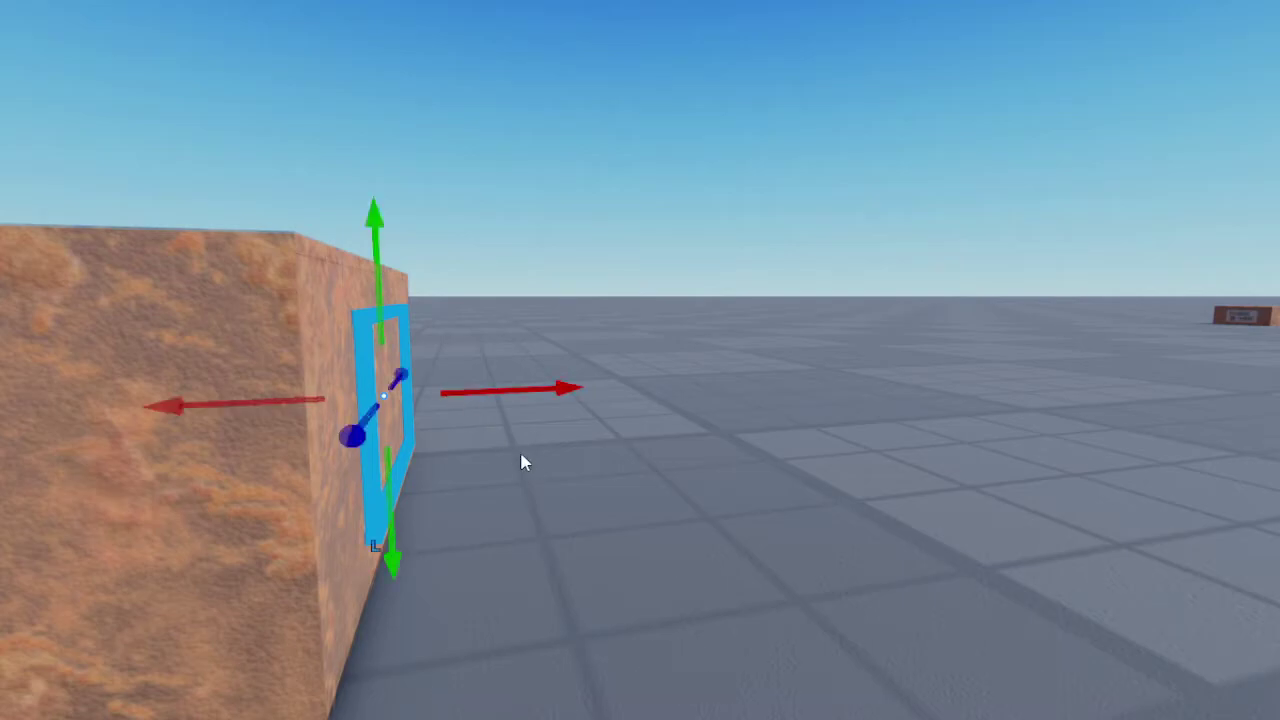
pyautogui.moveTo(478, 393); pyautogui.dragTo(507, 393)
pyautogui.click(713, 548)
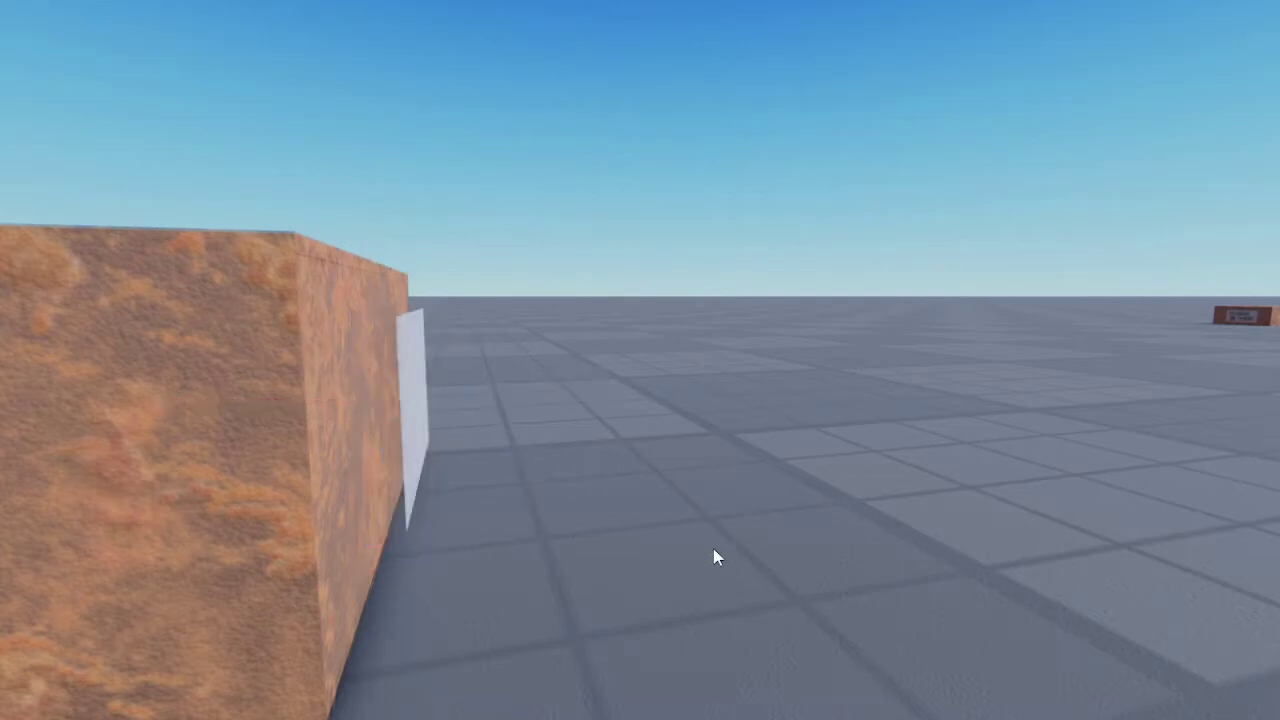
# Apply the "RISE & TEC" logo image to the label panel and move the panel back against the side wall
pyautogui.moveTo(713, 548); pyautogui.dragTo(709, 550, button='right')
pyautogui.press('d')
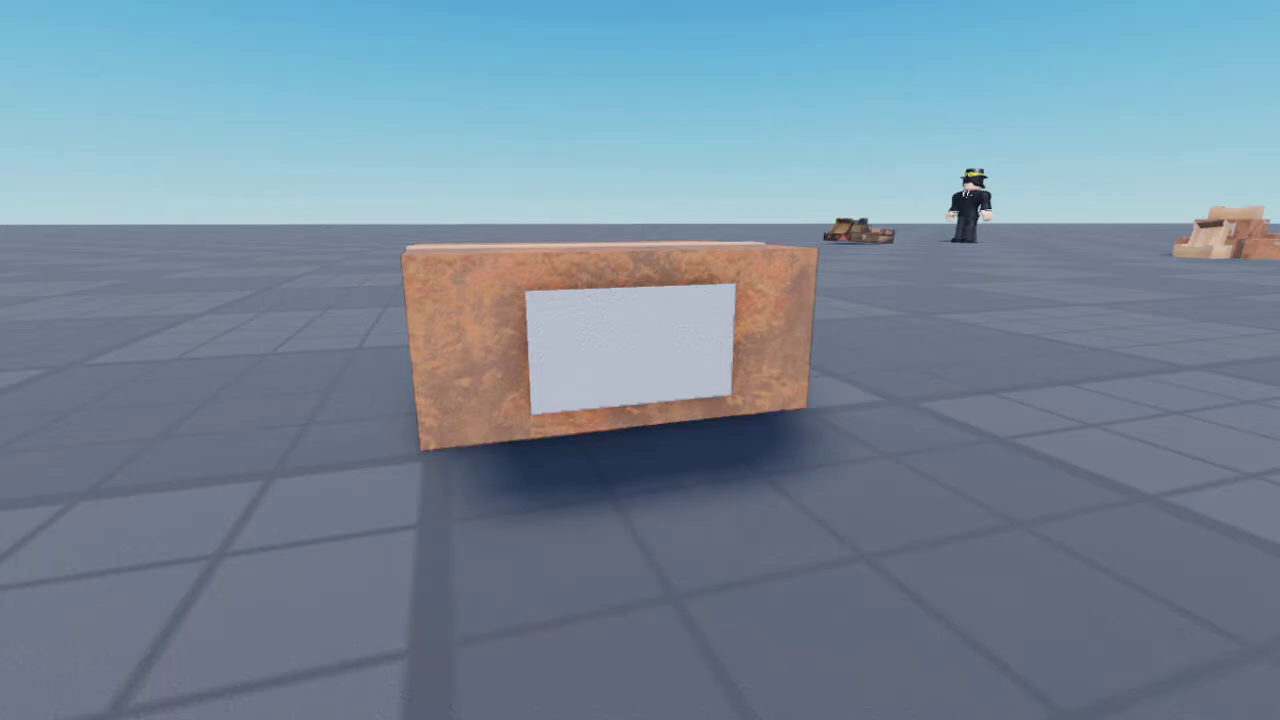
pyautogui.moveTo(630, 372); pyautogui.dragTo(606, 354)
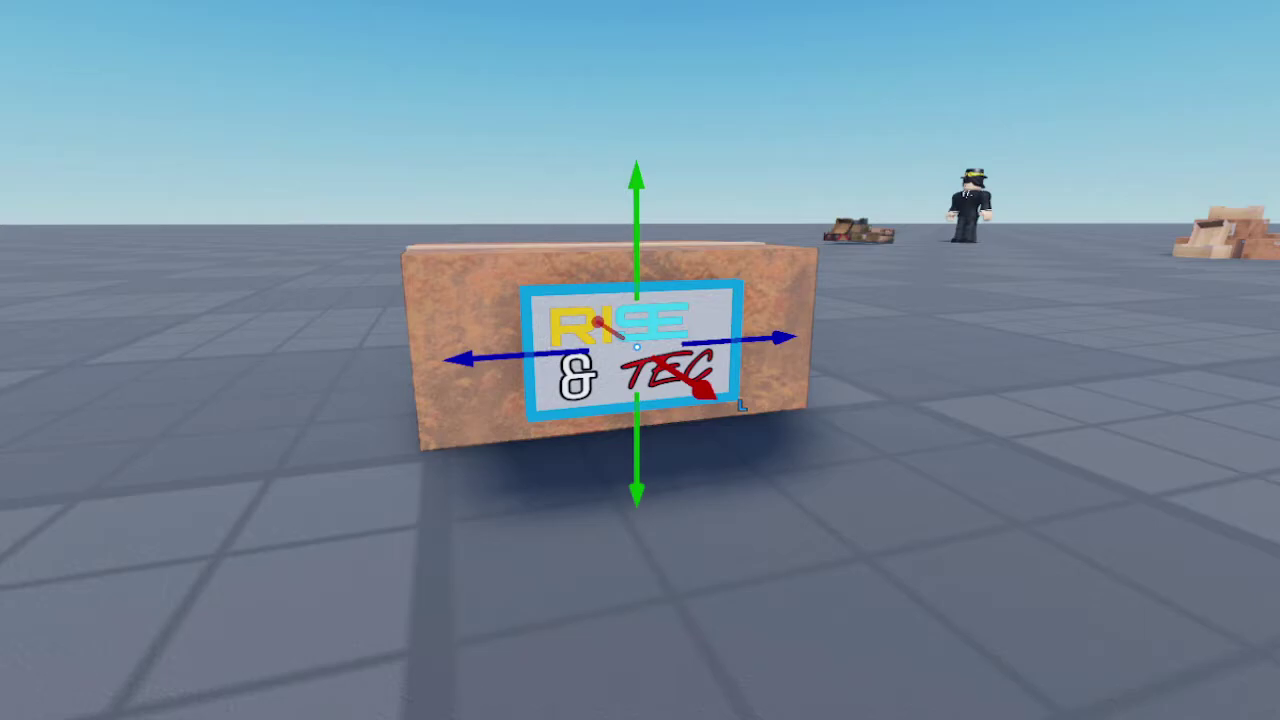
pyautogui.moveTo(696, 508); pyautogui.dragTo(671, 494, button='right')
pyautogui.moveTo(598, 377); pyautogui.dragTo(571, 374)
pyautogui.click(657, 483)
# Duplicate the label panel and rotate the copy to face outward on the box's short end wall
pyautogui.moveTo(657, 483); pyautogui.dragTo(786, 549, button='right')
pyautogui.press('d')
pyautogui.press('w')
pyautogui.press('d')
pyautogui.moveTo(480, 394); pyautogui.dragTo(483, 394, button='right')
pyautogui.press('a')
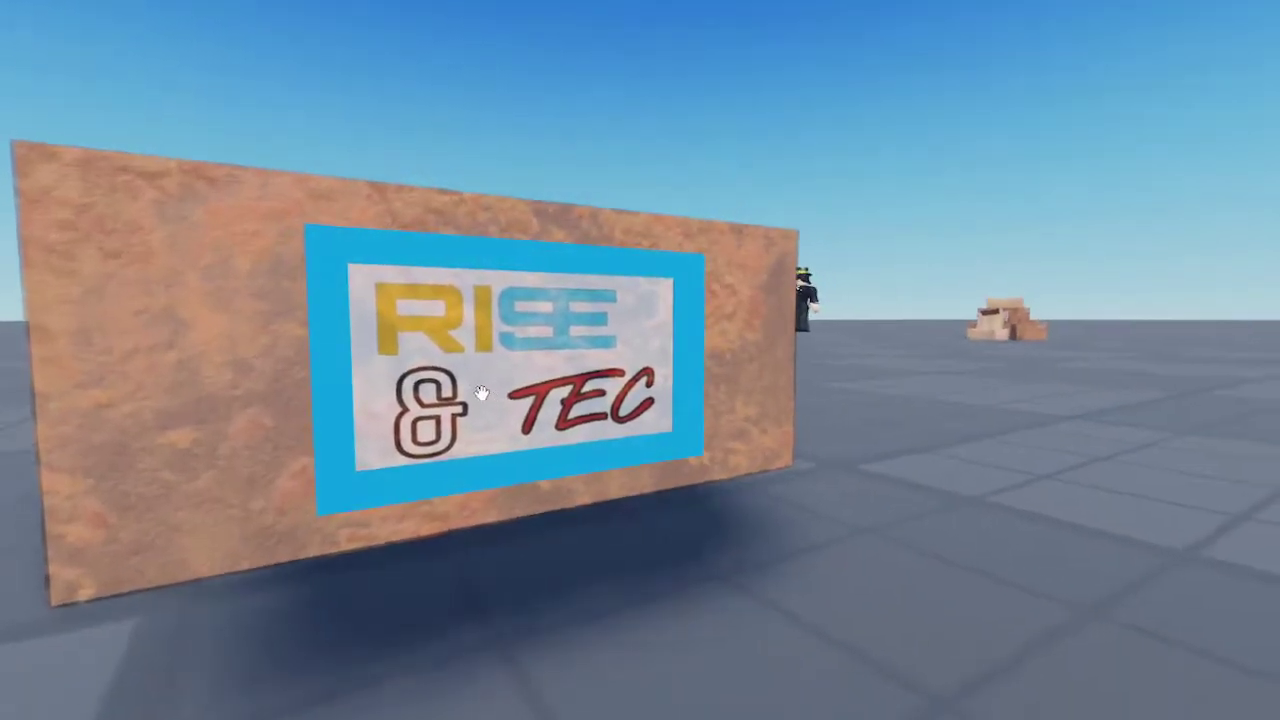
pyautogui.scroll(-3, 566, 380)
pyautogui.click(566, 380)
pyautogui.moveTo(634, 397); pyautogui.dragTo(761, 440, button='right')
pyautogui.press('d')
pyautogui.hotkey('ctrl', 'd')
pyautogui.hotkey('ctrl', 'r')
pyautogui.hotkey('ctrl', 'r')
pyautogui.moveTo(705, 385); pyautogui.dragTo(782, 372, button='right')
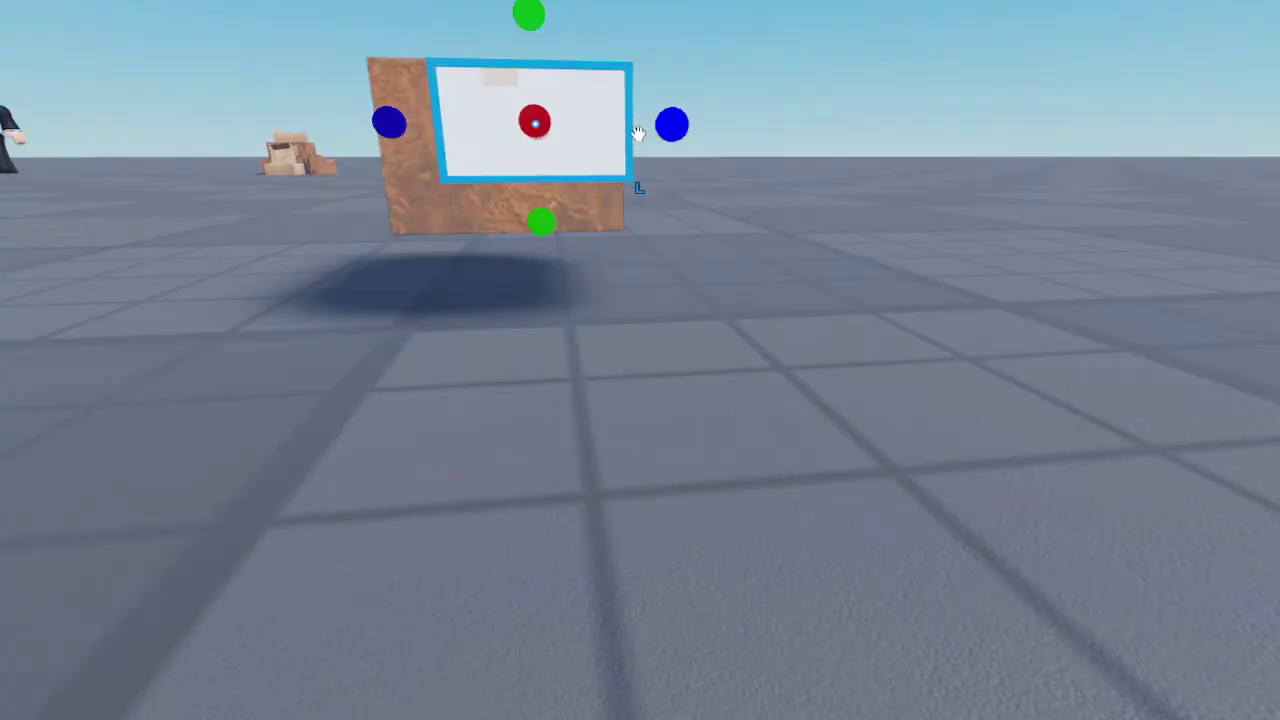
# Shrink the copied label and place it in the end wall's upper corner beside the tape
pyautogui.moveTo(638, 133); pyautogui.dragTo(631, 125)
pyautogui.moveTo(529, 14); pyautogui.dragTo(527, 57)
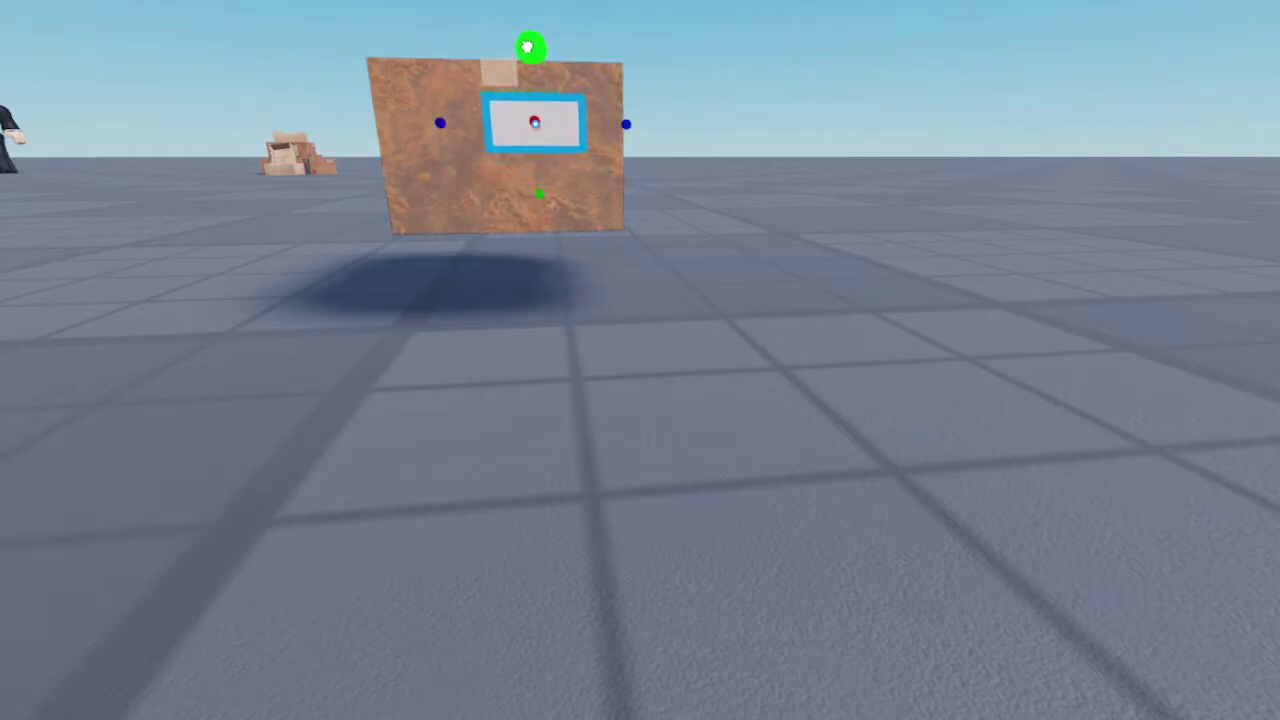
pyautogui.moveTo(626, 123); pyautogui.dragTo(600, 101)
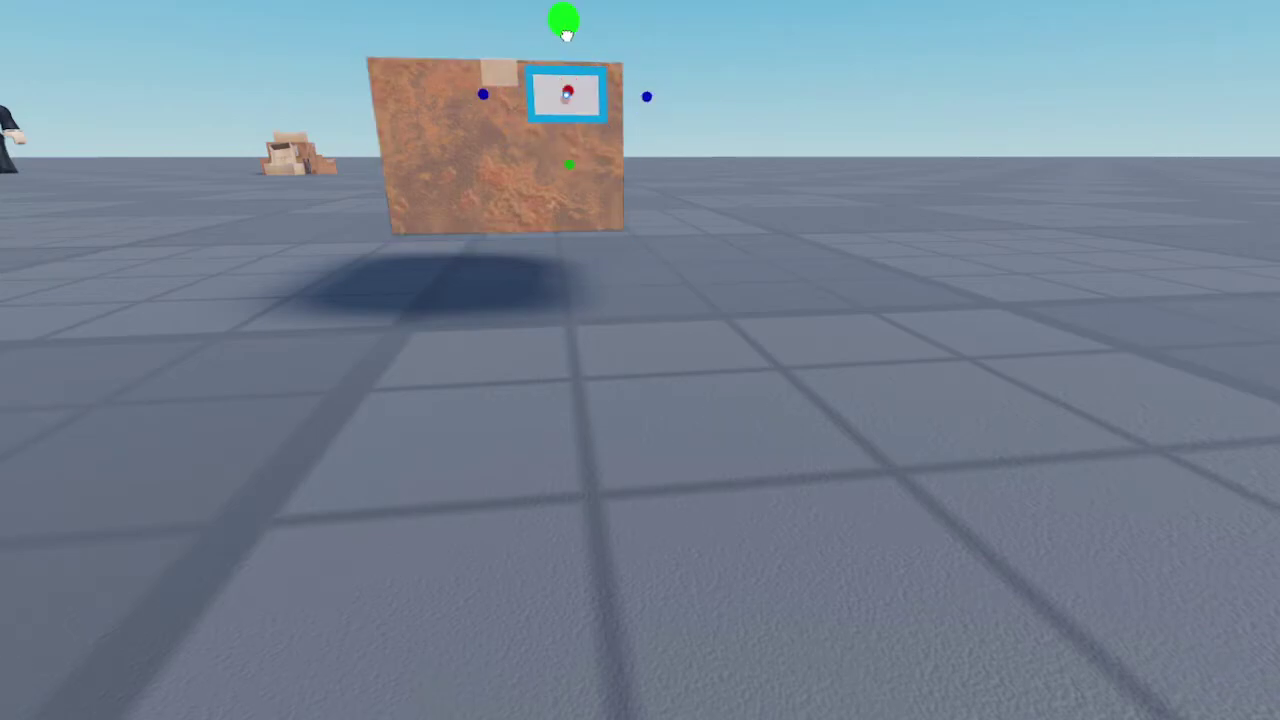
pyautogui.moveTo(590, 104); pyautogui.dragTo(581, 99)
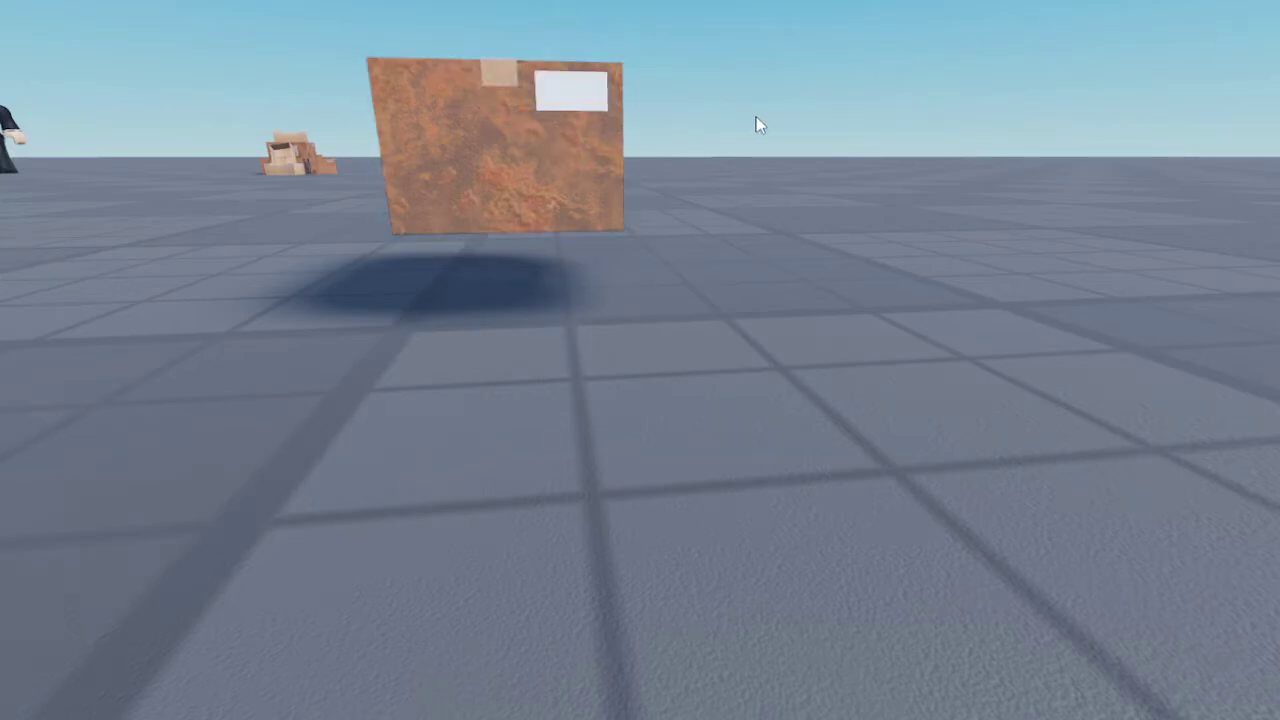
pyautogui.moveTo(756, 117); pyautogui.dragTo(762, 126, button='right')
pyautogui.press('e')
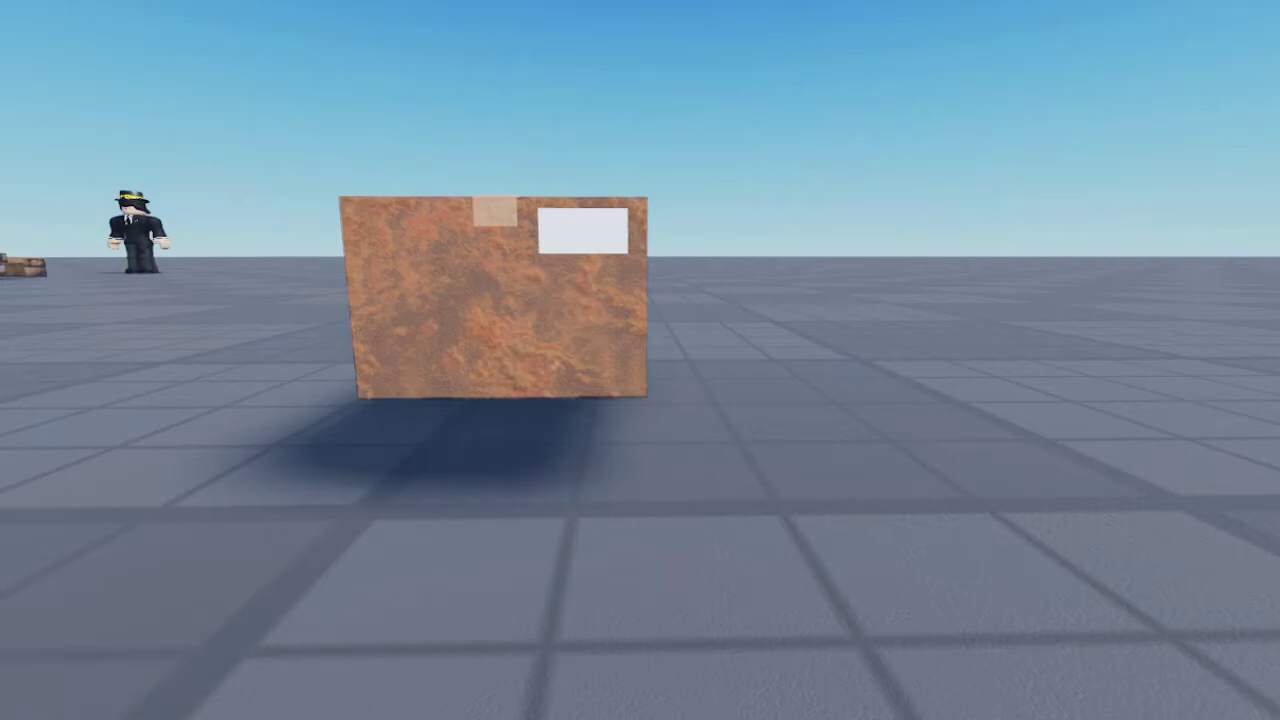
# Apply a barcode image to the small label and add a "20 PAP" recycling symbol in the end wall's opposite lower corner
pyautogui.moveTo(595, 223); pyautogui.dragTo(588, 241)
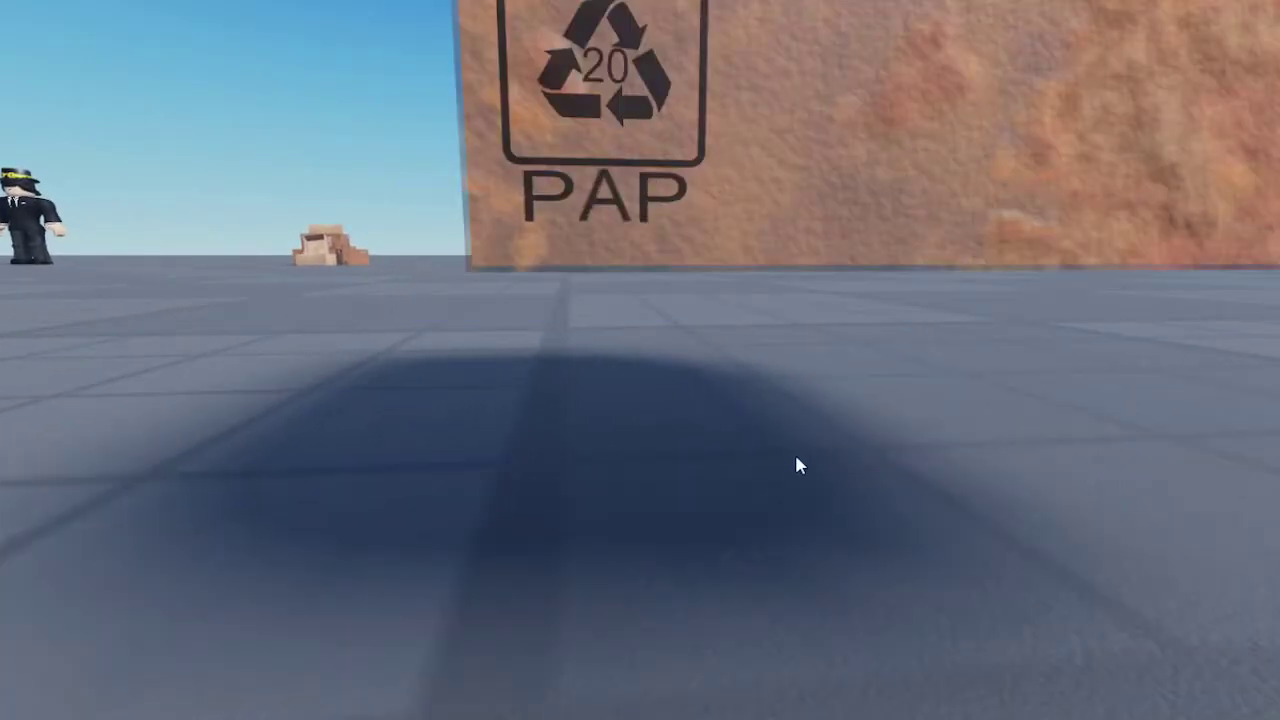
pyautogui.moveTo(796, 457); pyautogui.dragTo(796, 457, button='right')
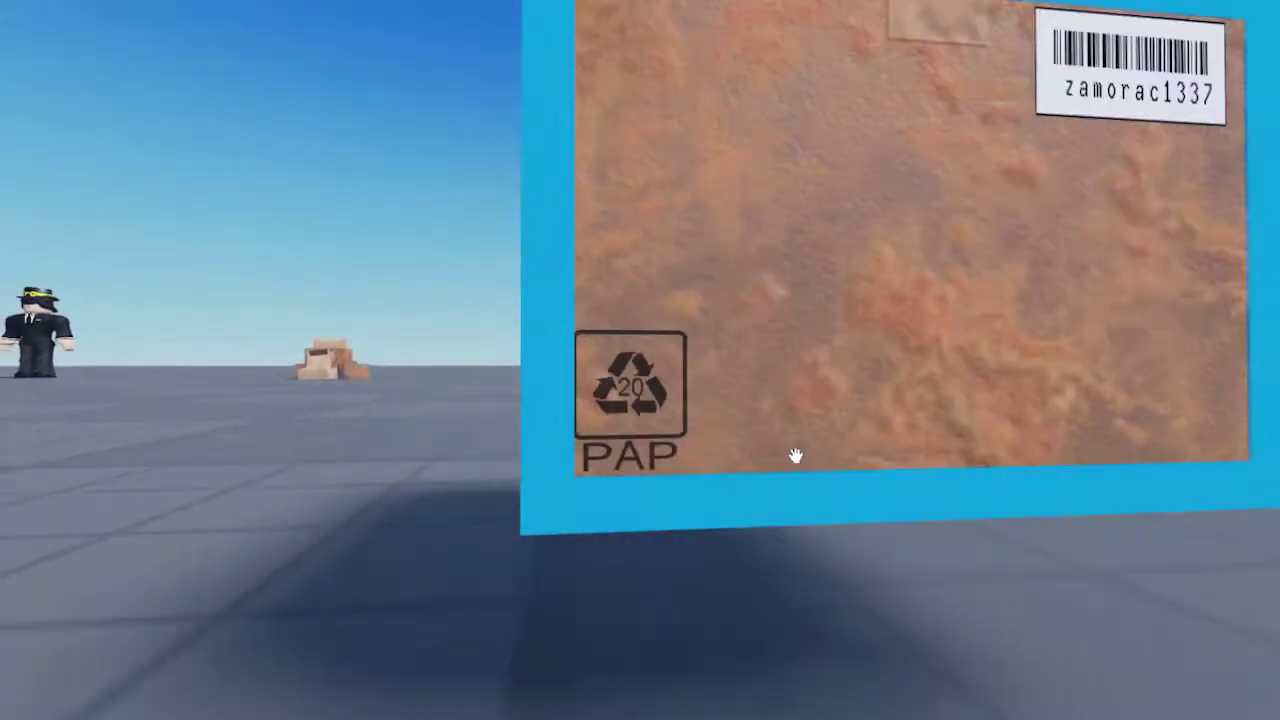
pyautogui.moveTo(900, 596); pyautogui.dragTo(900, 596, button='right')
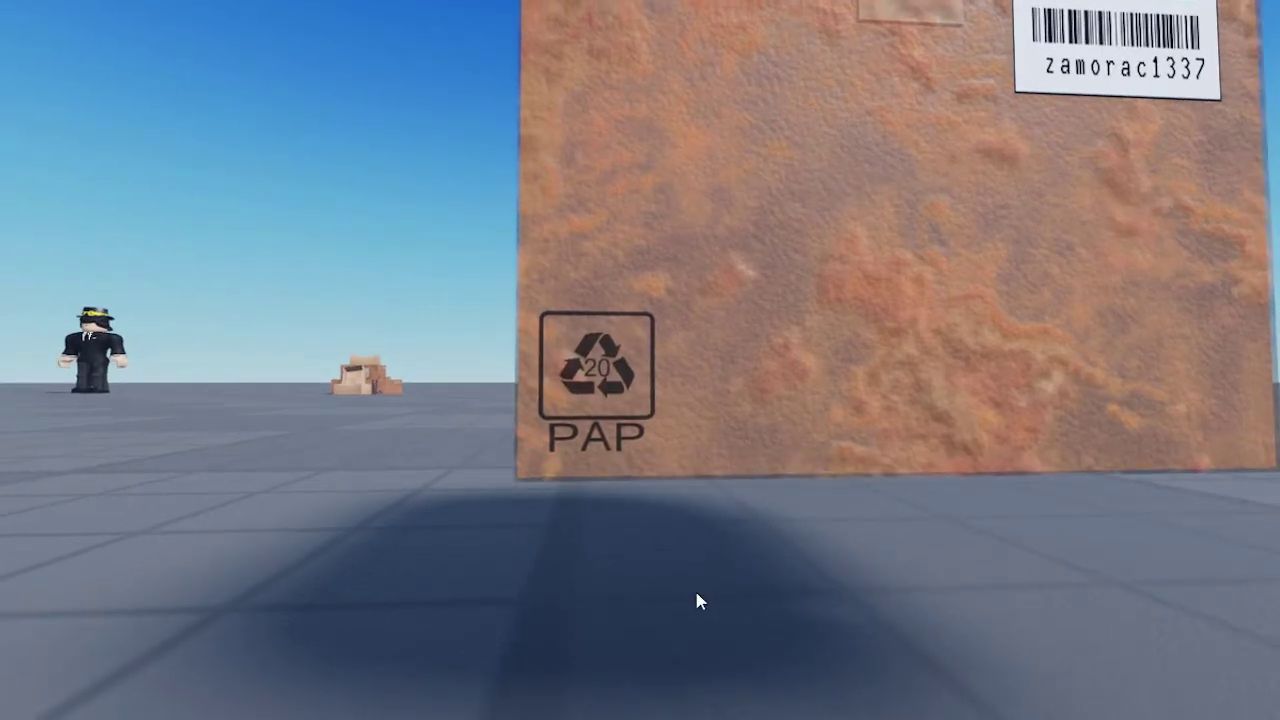
pyautogui.moveTo(697, 594); pyautogui.dragTo(667, 598, button='right')
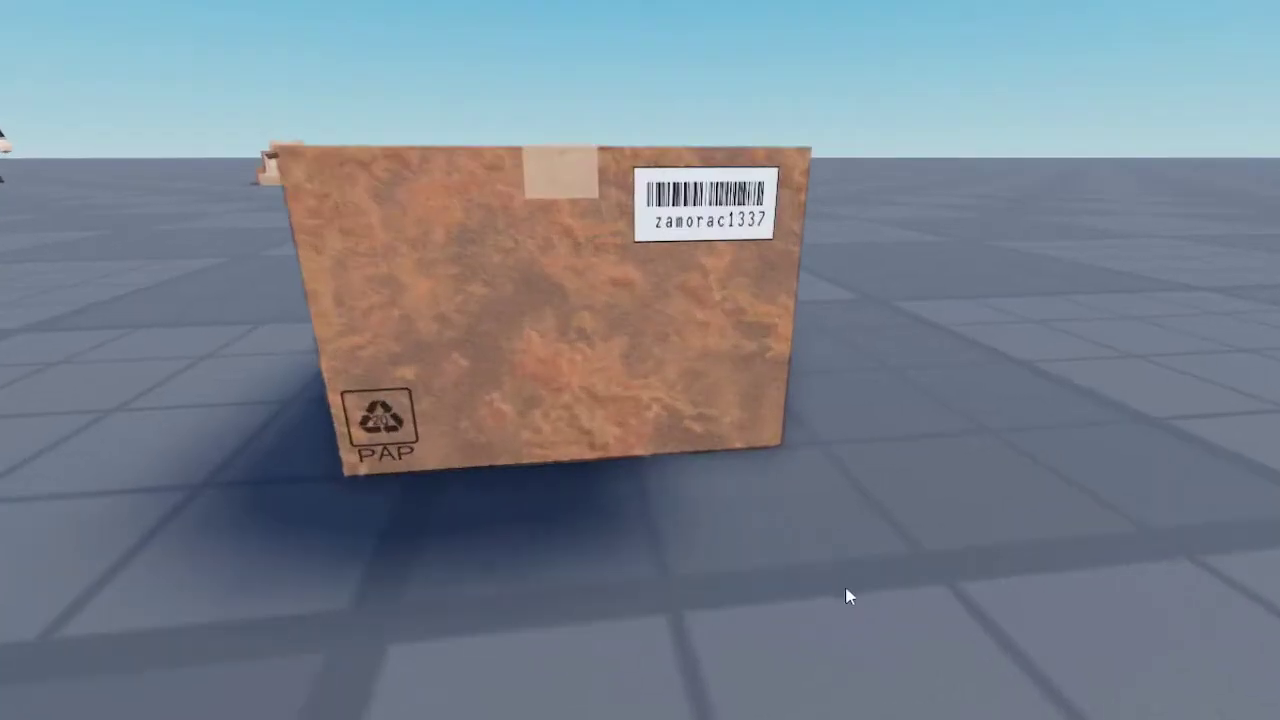
pyautogui.scroll(-3, 846, 590)
pyautogui.moveTo(846, 590); pyautogui.dragTo(803, 595, button='right')
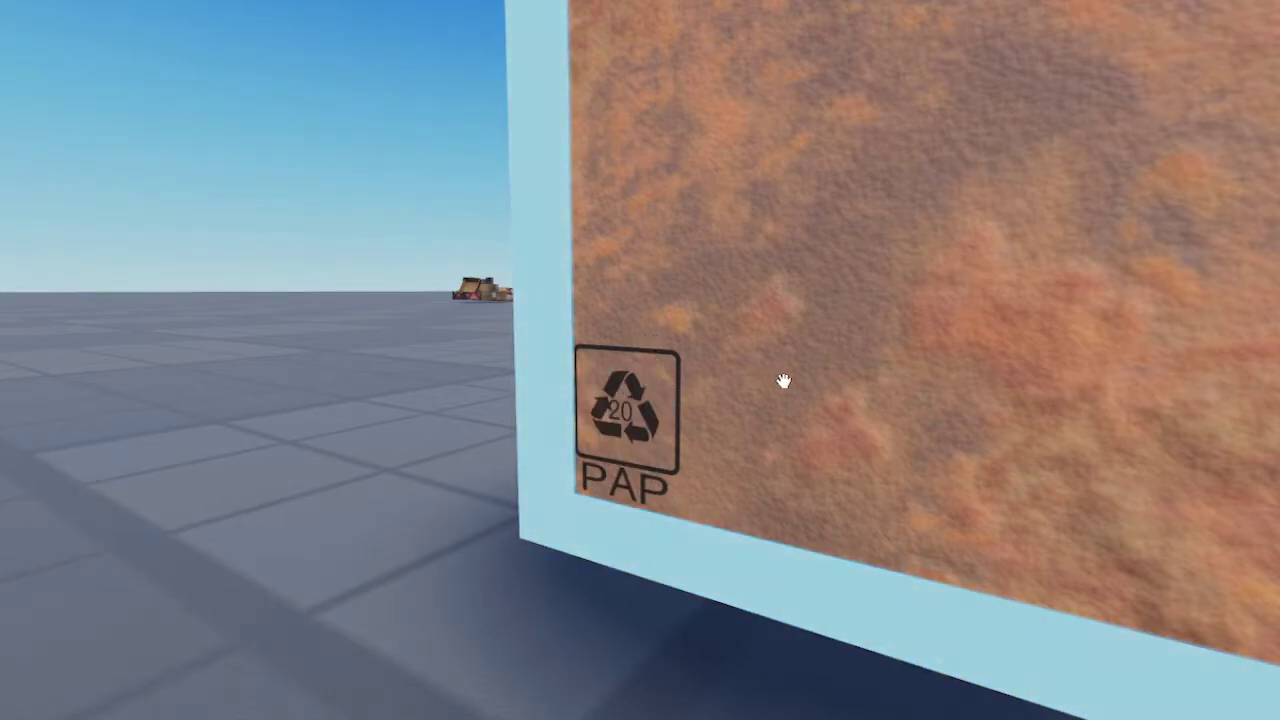
# Examine the recycling symbol's part from outside and from inside the box
pyautogui.moveTo(637, 483); pyautogui.dragTo(642, 522, button='right')
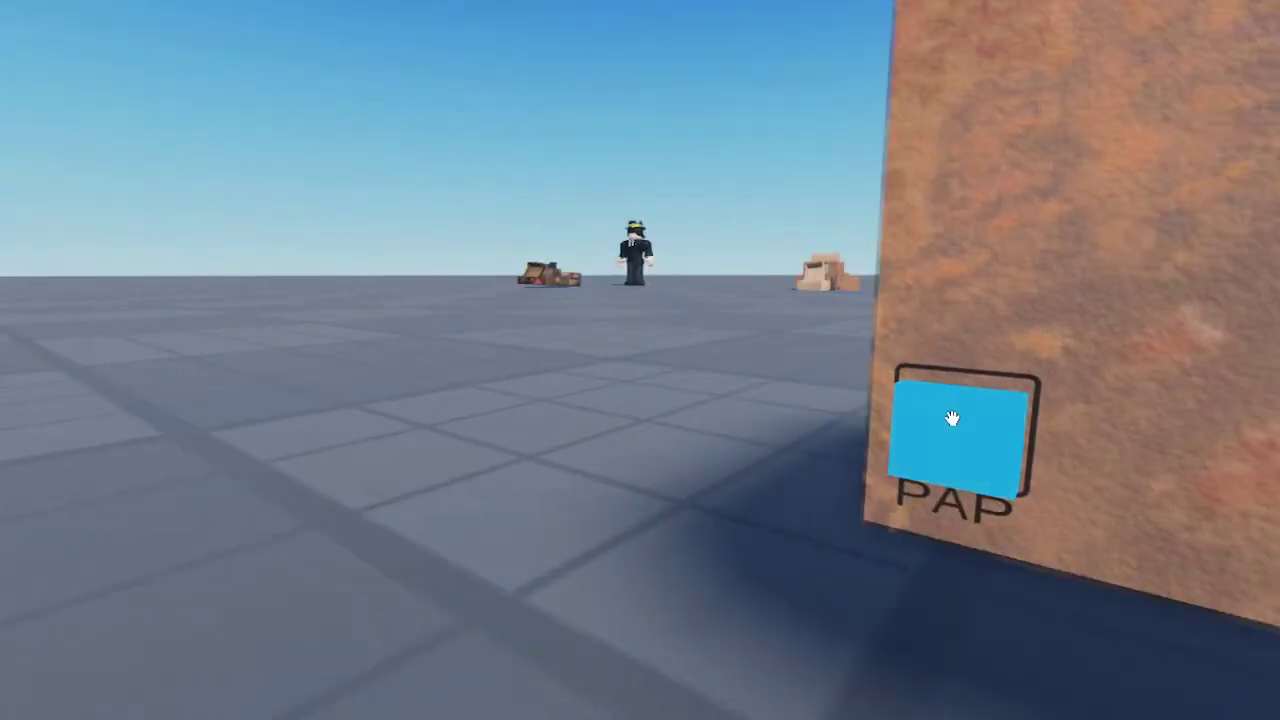
pyautogui.moveTo(952, 418); pyautogui.dragTo(554, 434, button='right')
pyautogui.scroll(5, 554, 432)
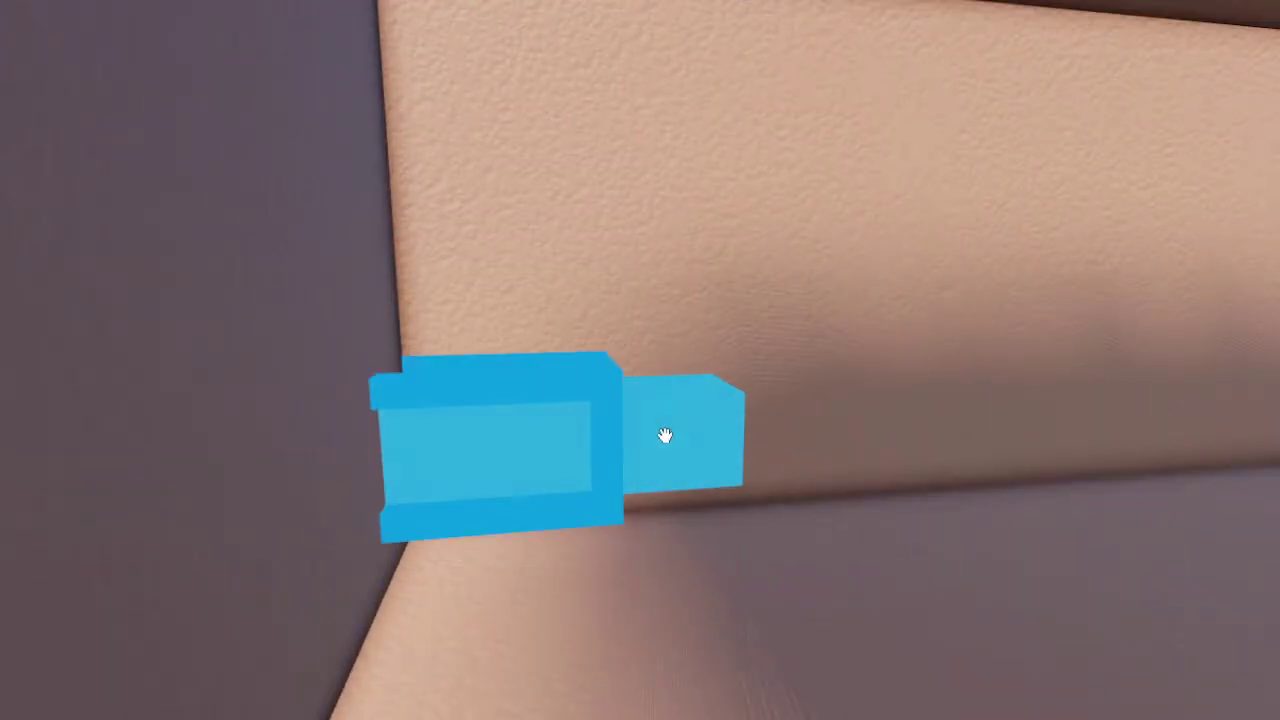
pyautogui.press('d')
pyautogui.moveTo(714, 500); pyautogui.dragTo(799, 477, button='right')
pyautogui.press('s')
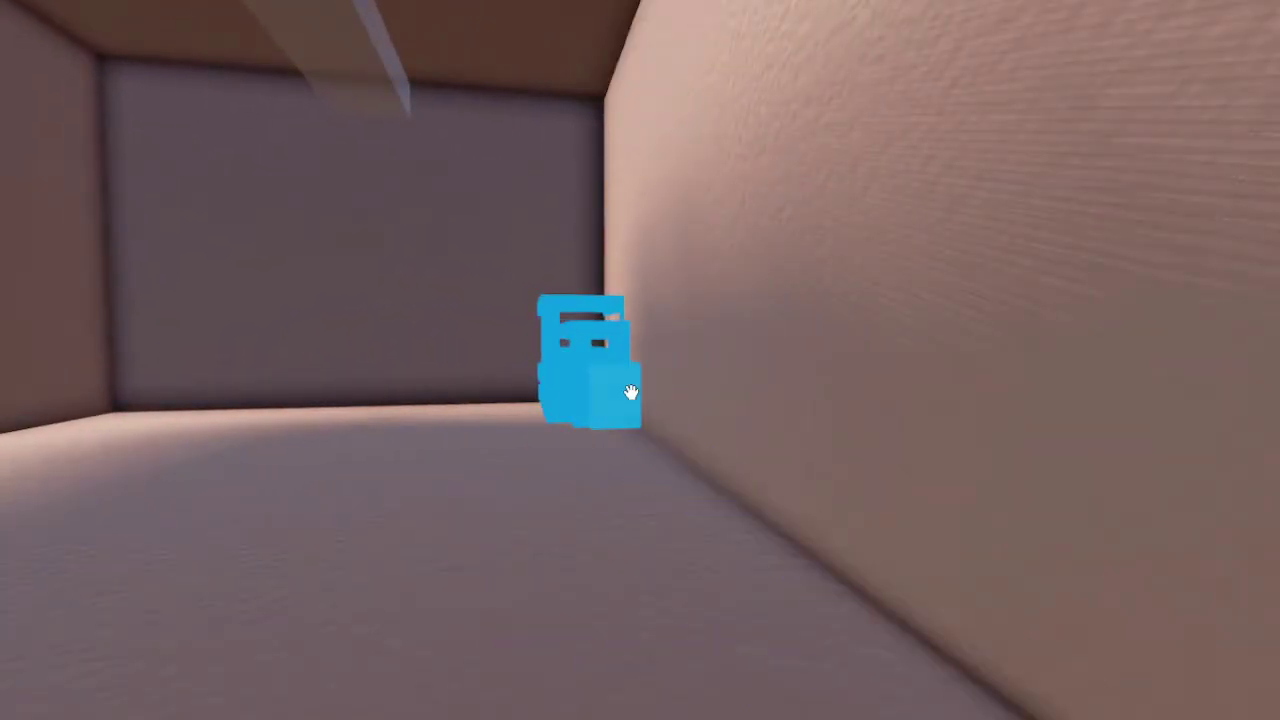
pyautogui.press('s')
pyautogui.moveTo(785, 529); pyautogui.dragTo(770, 364, button='right')
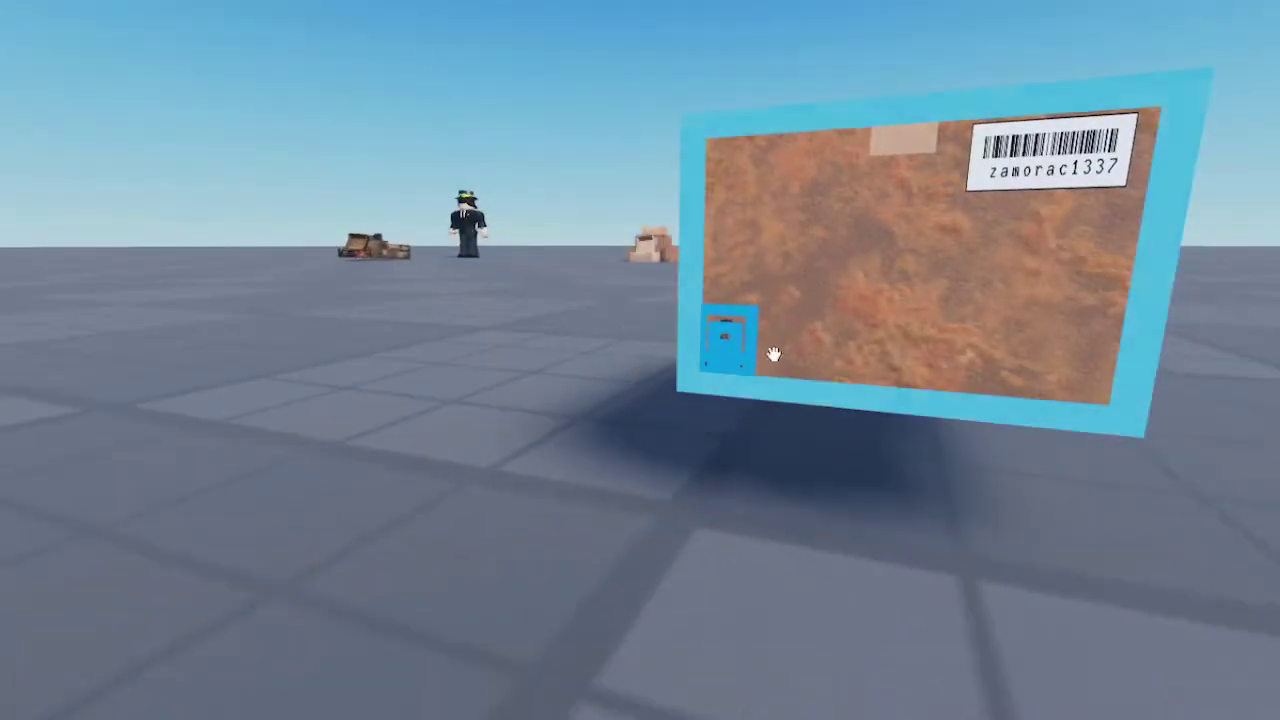
# Try moving the recycling symbol's part away from the end wall's lower corner, and undo the move
pyautogui.click(772, 360)
pyautogui.hotkey('ctrl', '2')
pyautogui.moveTo(808, 349); pyautogui.dragTo(622, 353)
pyautogui.click(640, 450)
pyautogui.moveTo(650, 540); pyautogui.dragTo(677, 554, button='right')
pyautogui.press('a')
pyautogui.moveTo(533, 395); pyautogui.dragTo(716, 460)
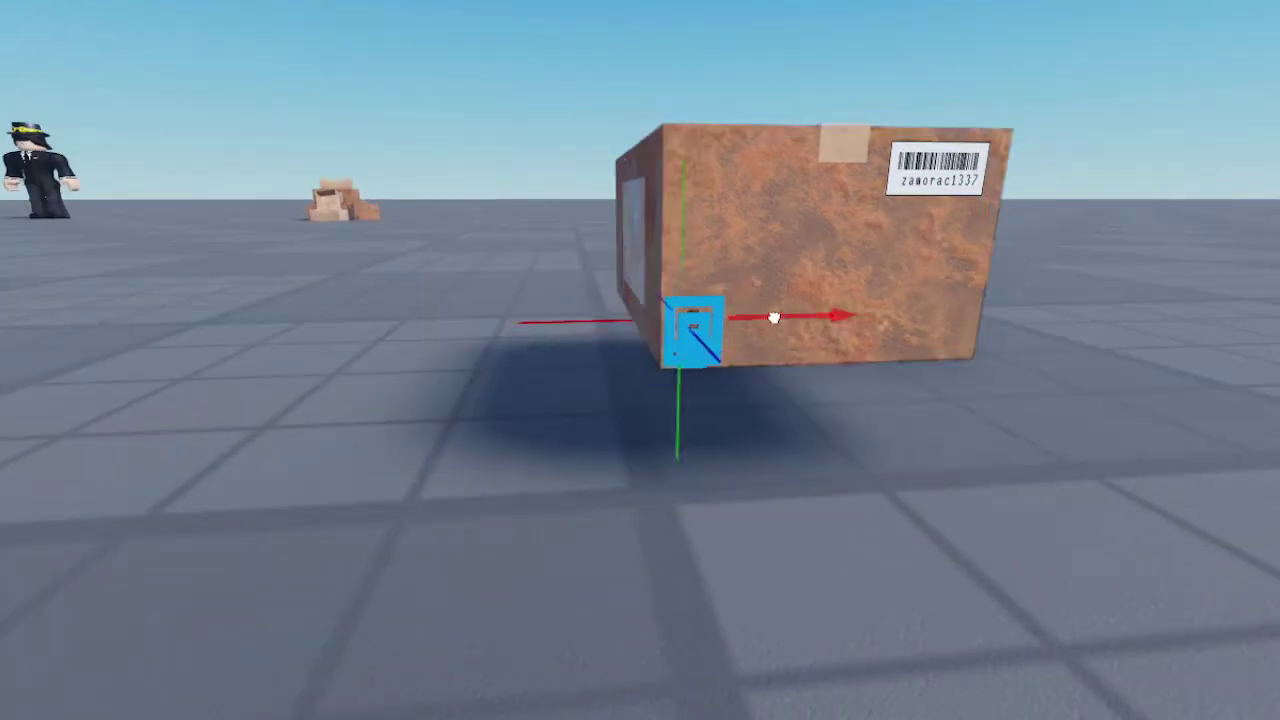
pyautogui.hotkey('ctrl', 'z')
# Rotate the pistol model onto its side and place it on the floor inside the cardboard box
pyautogui.press('d')
pyautogui.moveTo(716, 461); pyautogui.dragTo(716, 464, button='right')
pyautogui.keyDown('ctrl'); pyautogui.click(990, 156); pyautogui.keyUp('ctrl')
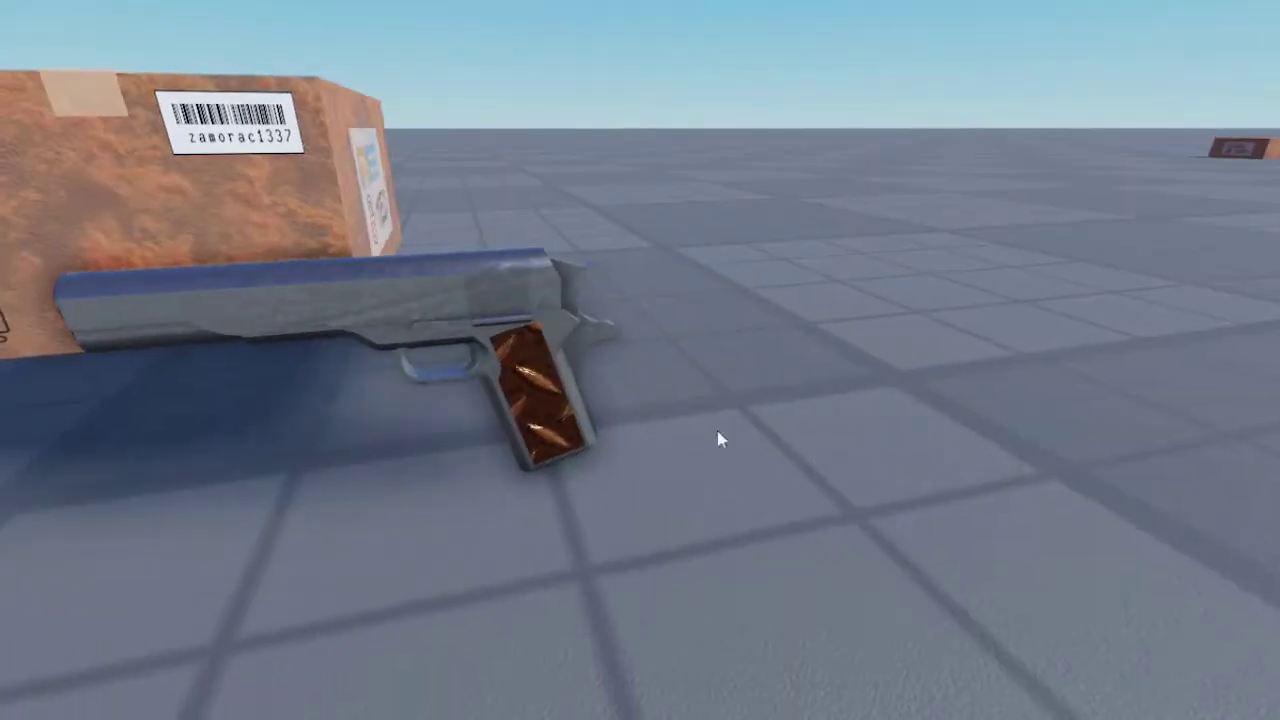
pyautogui.moveTo(536, 385); pyautogui.dragTo(615, 482)
pyautogui.press('t')
pyautogui.press('r')
pyautogui.press('r')
pyautogui.press('r')
pyautogui.press('a')
pyautogui.press('e')
pyautogui.press('w')
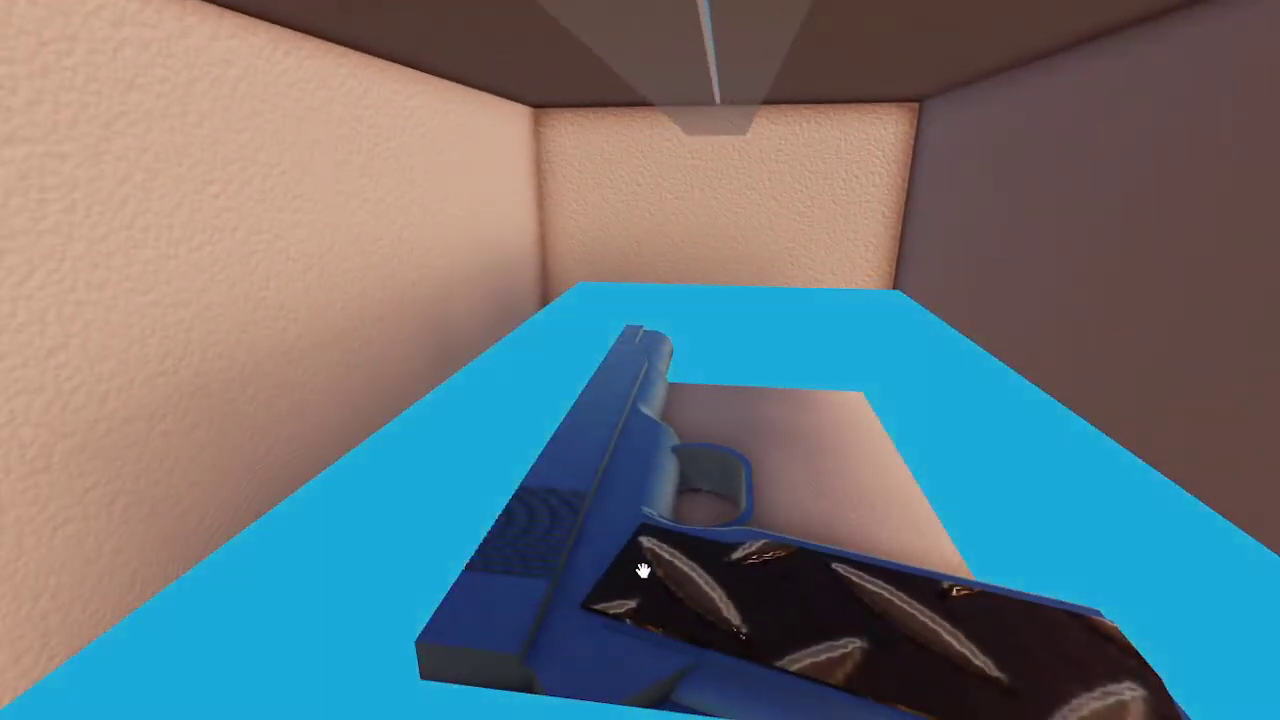
pyautogui.click(643, 570)
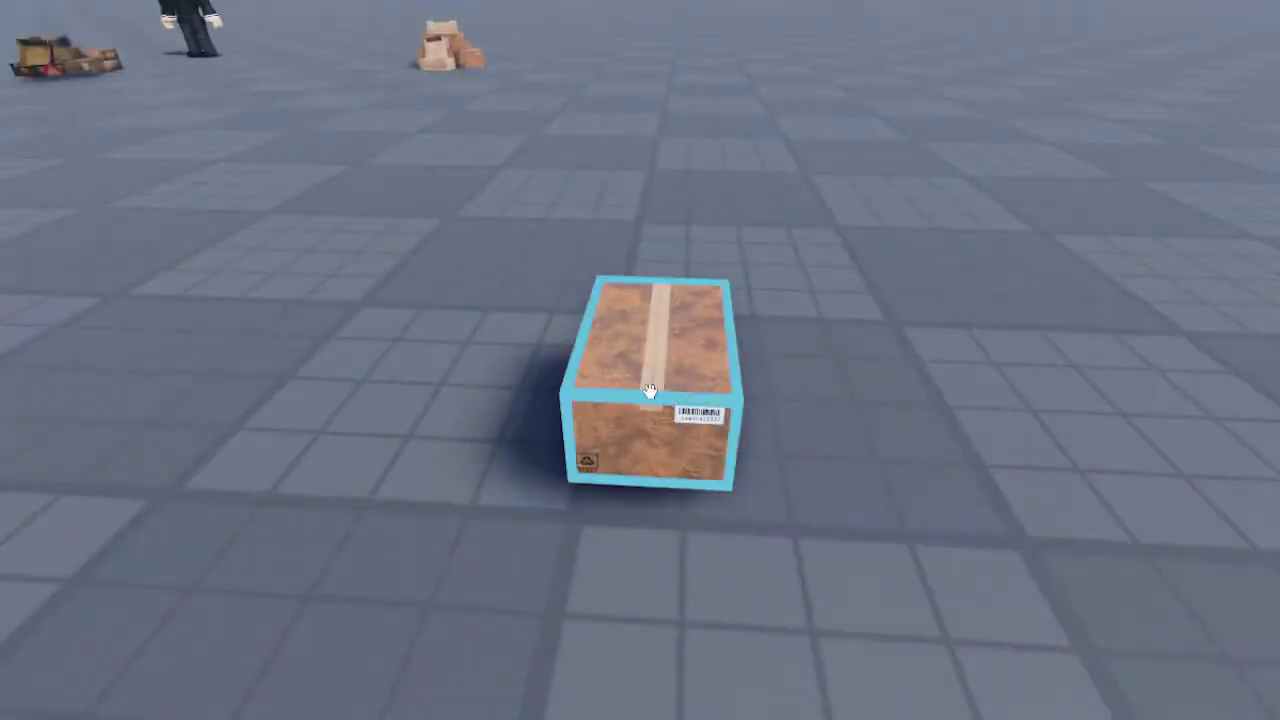
# Examine the plain white block on the baseplate from several angles and heights
pyautogui.click(649, 390)
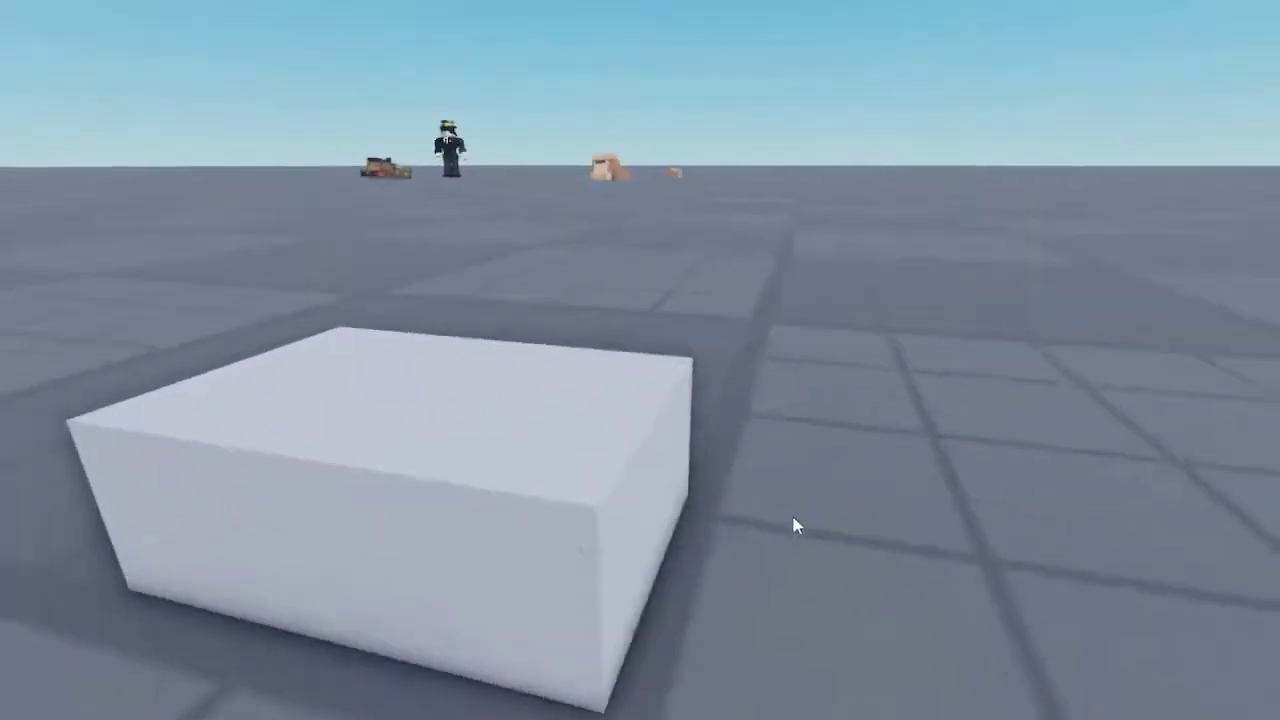
pyautogui.press('s')
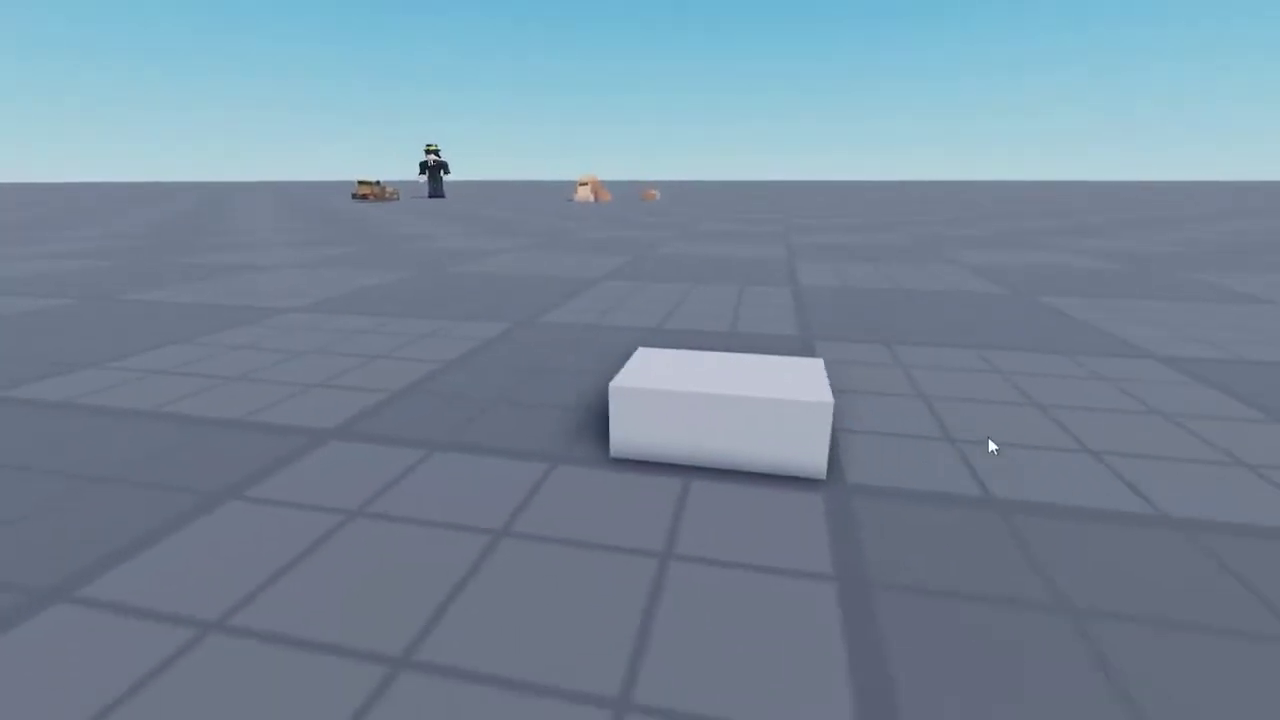
pyautogui.press('w')
pyautogui.moveTo(992, 428); pyautogui.dragTo(886, 448, button='right')
pyautogui.press('d')
pyautogui.press('a')
pyautogui.press('s')
pyautogui.press('d')
pyautogui.press('a')
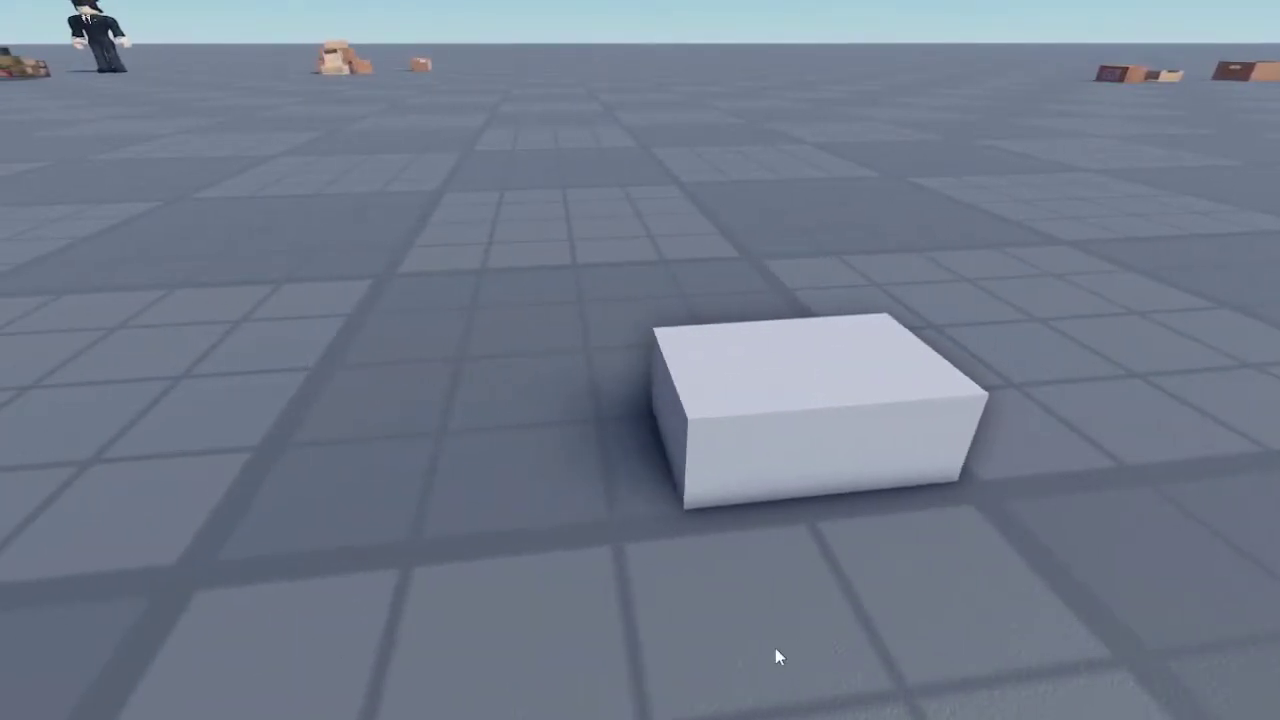
pyautogui.moveTo(782, 648); pyautogui.dragTo(726, 640, button='right')
pyautogui.press('w')
pyautogui.press('d')
pyautogui.press('a')
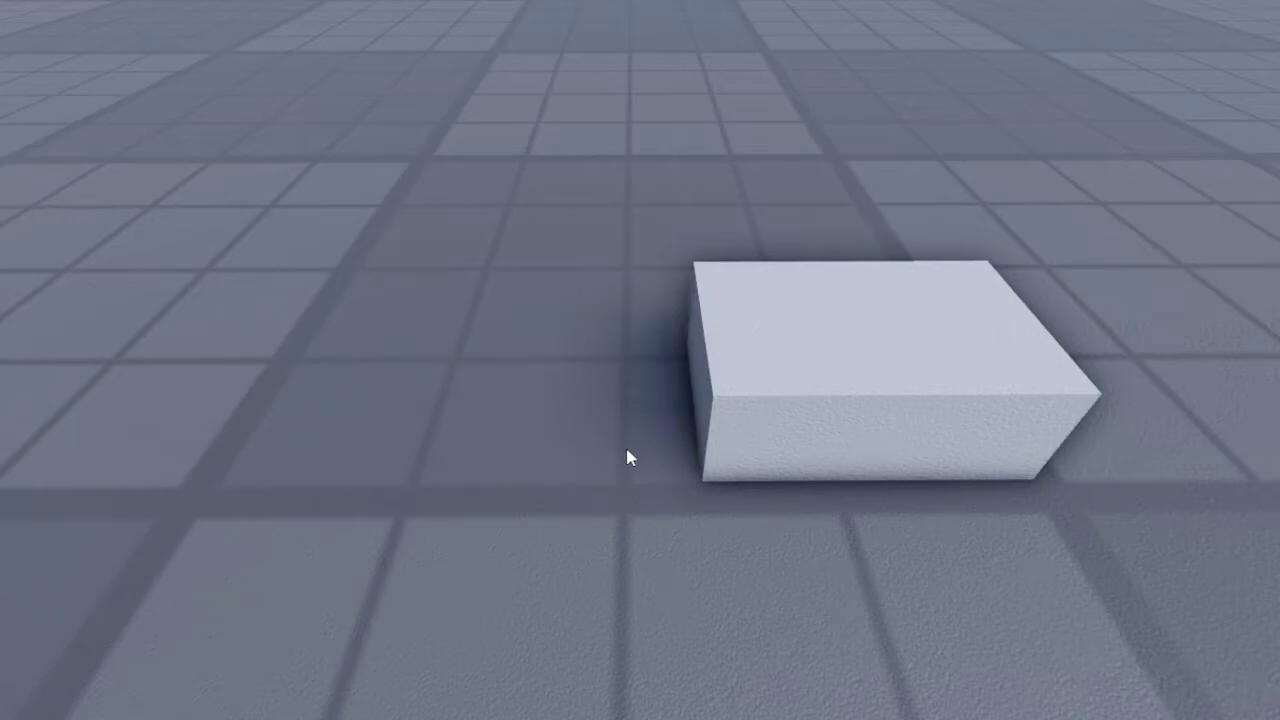
pyautogui.press('s')
pyautogui.press('d')
pyautogui.press('w')
pyautogui.moveTo(731, 542); pyautogui.dragTo(767, 570, button='right')
pyautogui.scroll(-1, 767, 570)
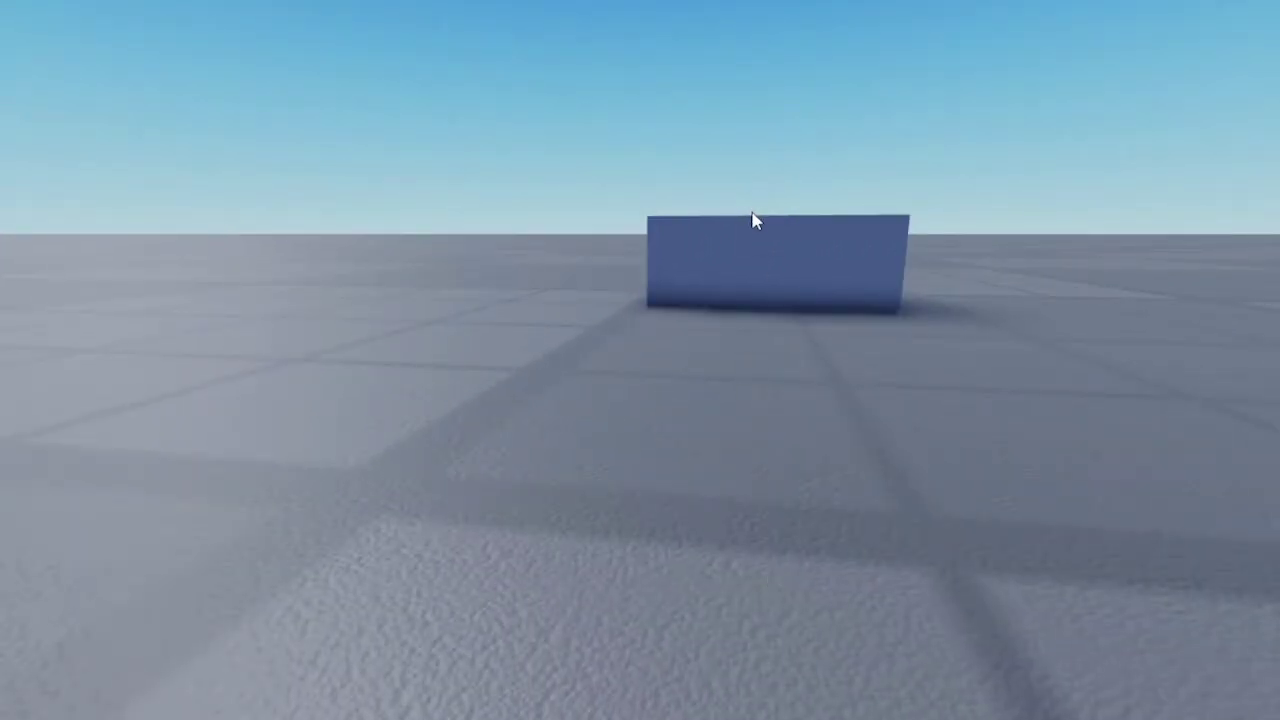
# Shift the white block upward and place the textured cardboard box beside it as a size reference
pyautogui.moveTo(752, 211); pyautogui.dragTo(754, 217, button='right')
pyautogui.press('a')
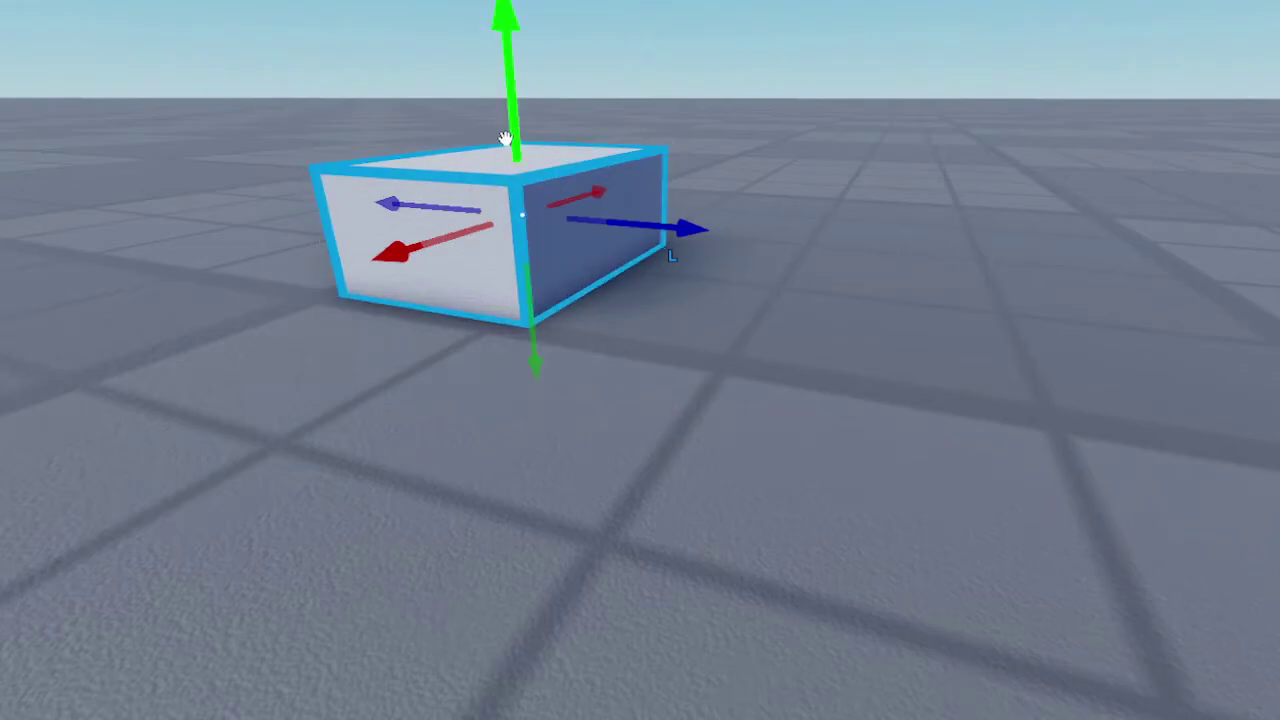
pyautogui.moveTo(510, 137); pyautogui.dragTo(506, 82)
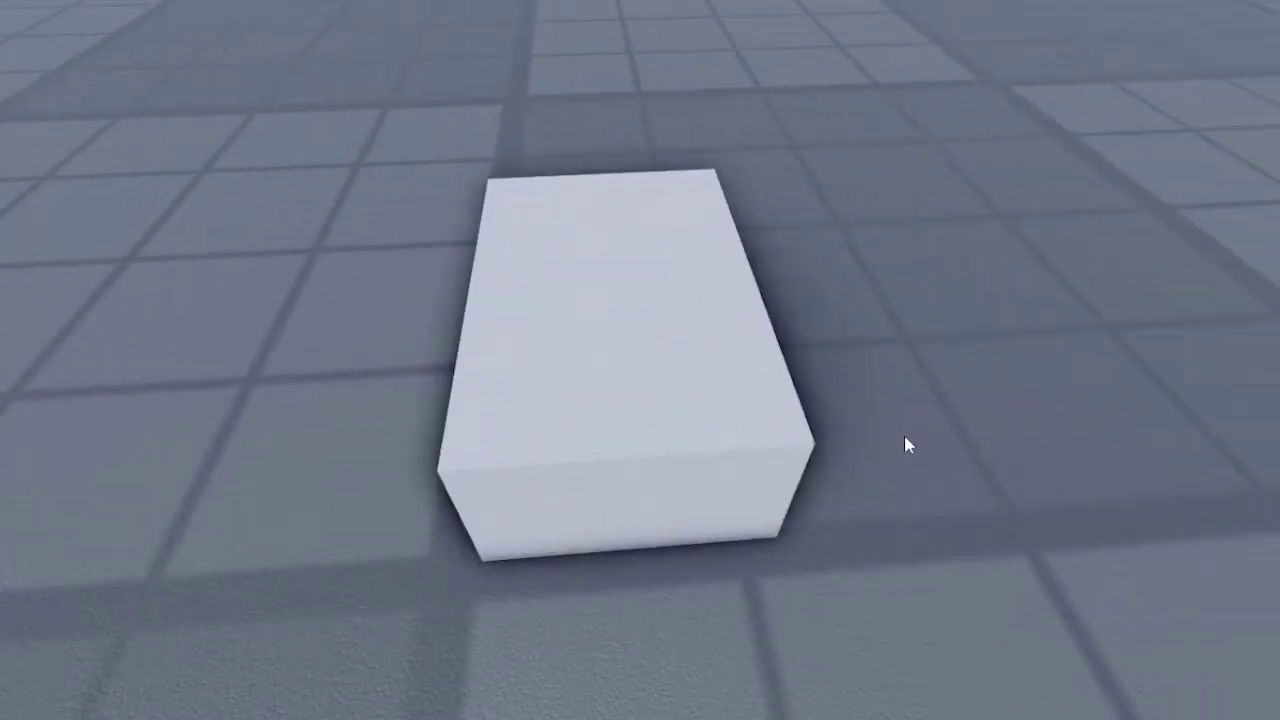
pyautogui.scroll(-8, 904, 443)
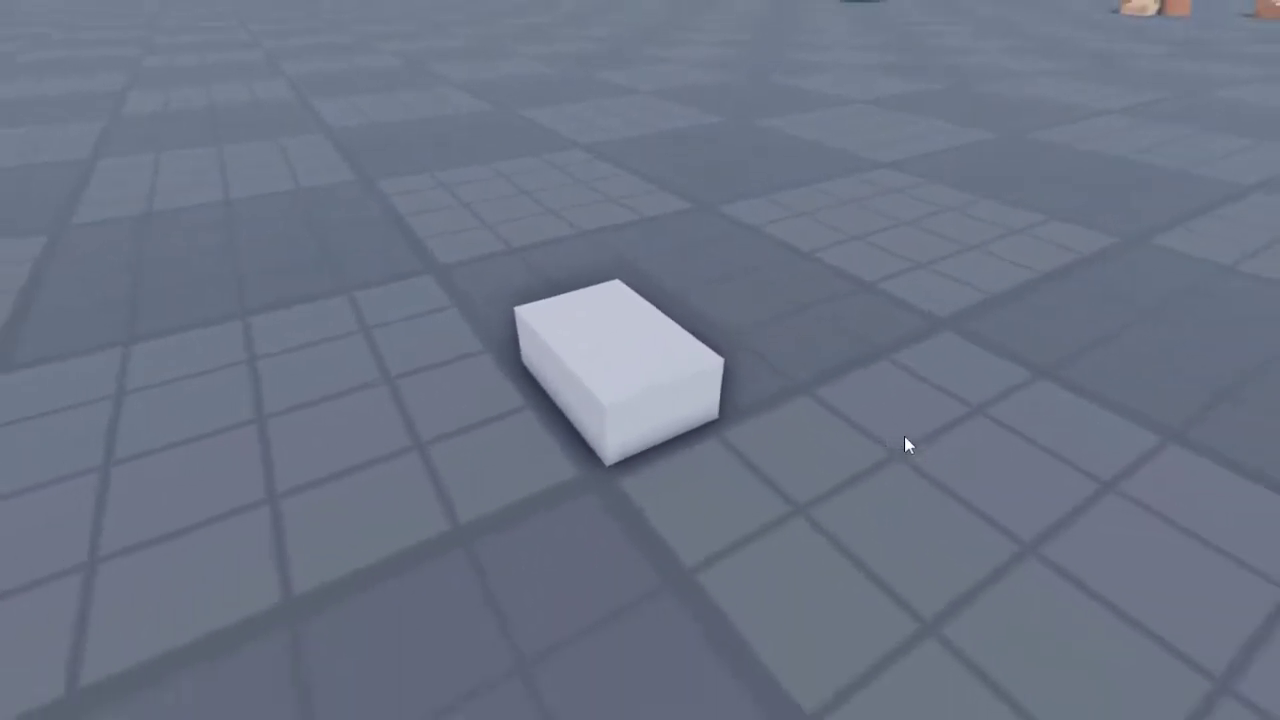
pyautogui.moveTo(875, 66); pyautogui.dragTo(652, 507)
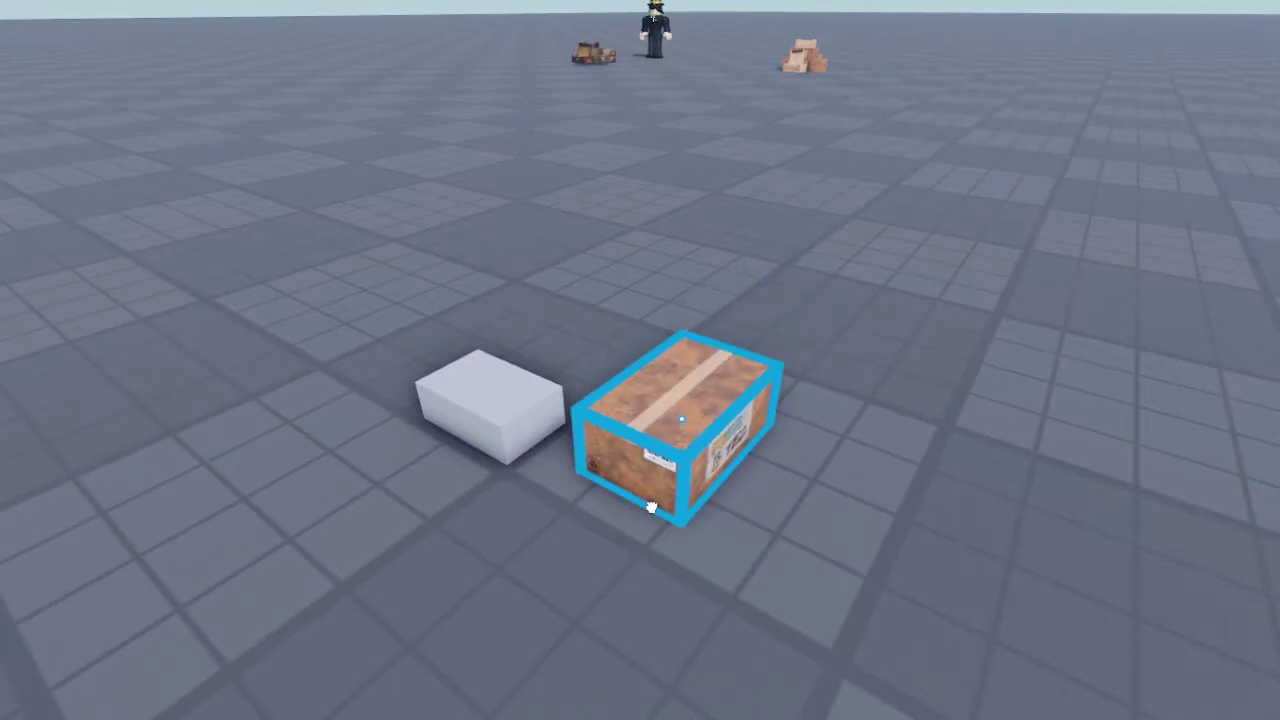
pyautogui.click(898, 547)
pyautogui.moveTo(898, 547); pyautogui.dragTo(905, 550, button='right')
pyautogui.scroll(4, 865, 549)
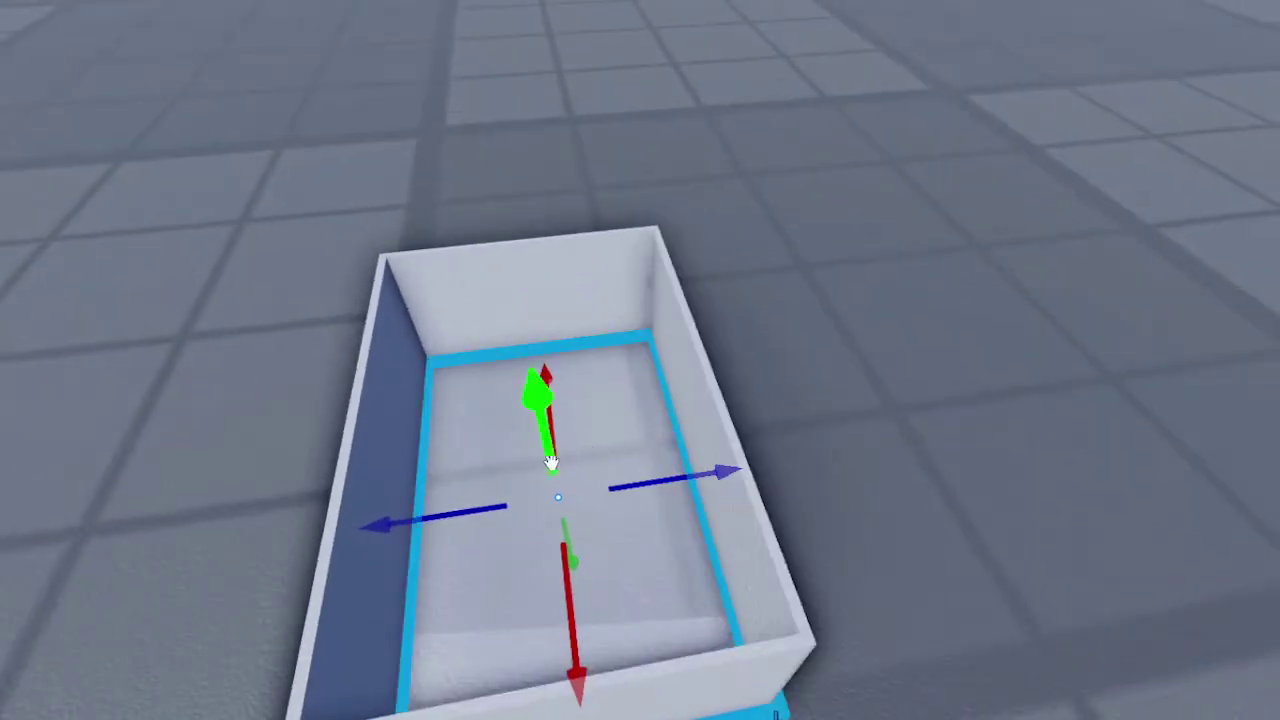
# Scale the floor piece into a thicker crosswise strip at the box's middle and slide a similar strip toward the end wall
pyautogui.hotkey('ctrl', '3')
pyautogui.moveTo(551, 463); pyautogui.dragTo(583, 449, button='right')
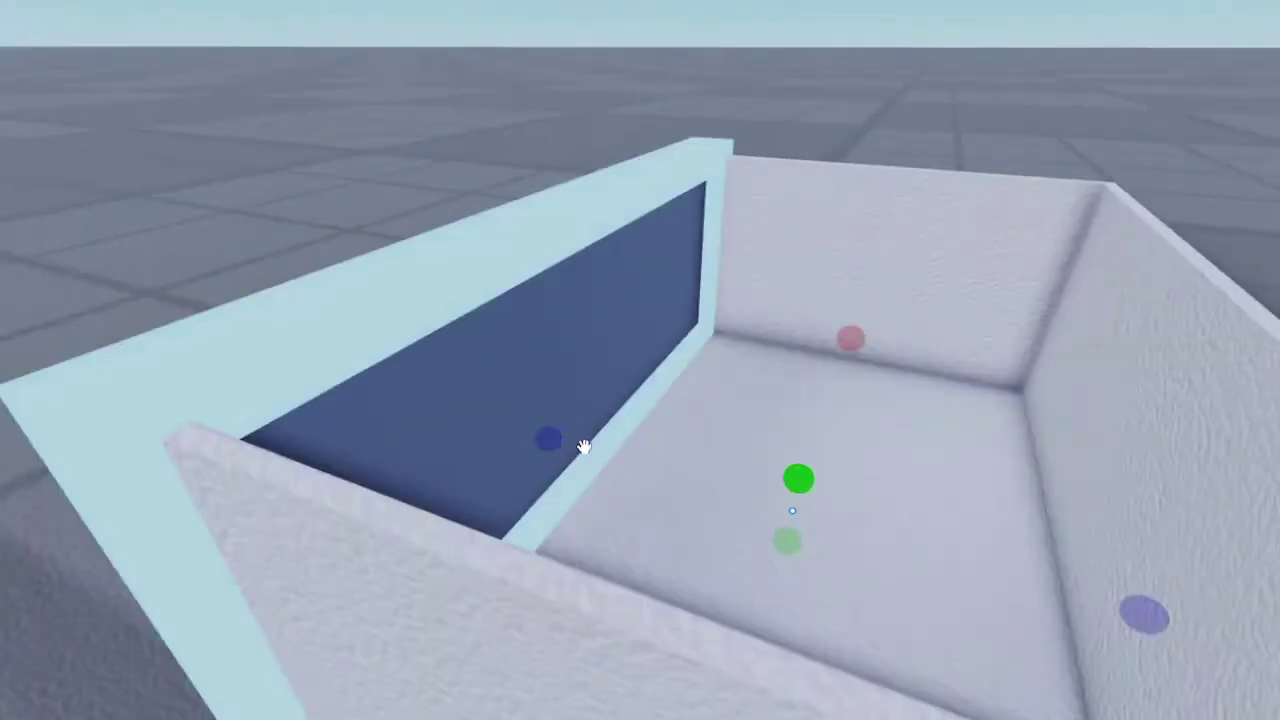
pyautogui.scroll(3, 834, 474)
pyautogui.click(797, 467)
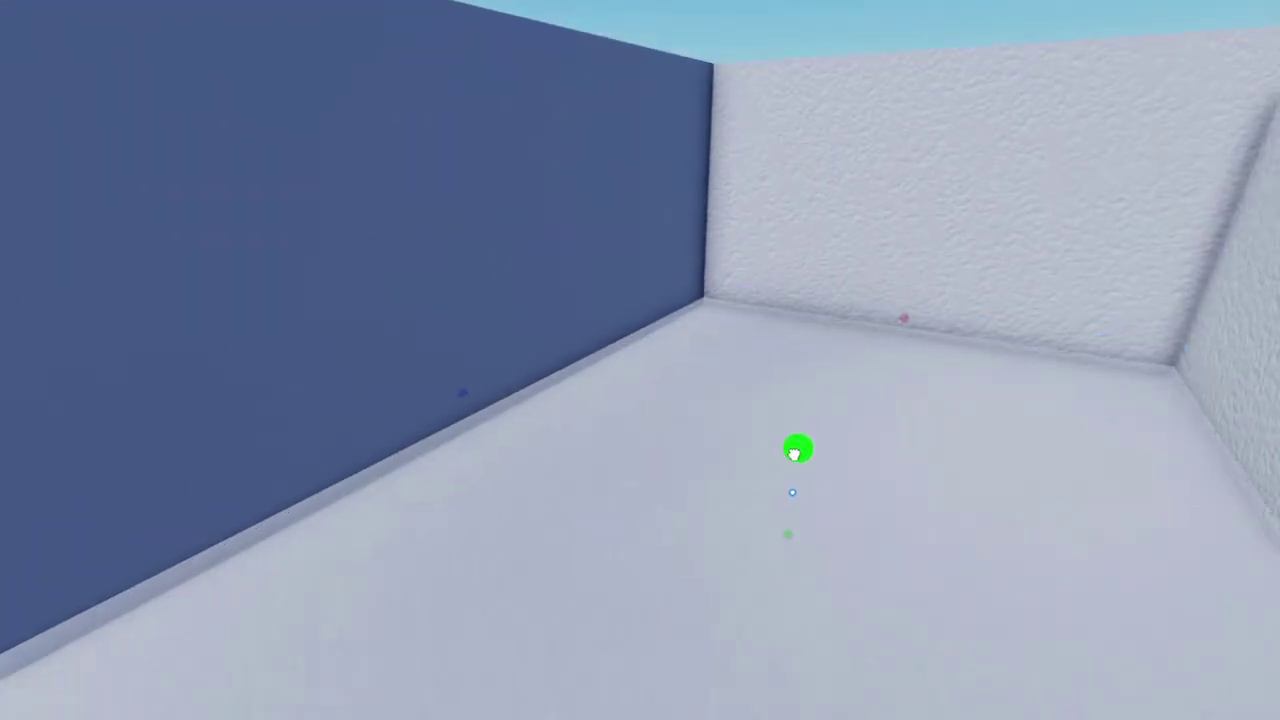
pyautogui.scroll(-5, 791, 449)
pyautogui.moveTo(792, 437); pyautogui.dragTo(727, 434, button='right')
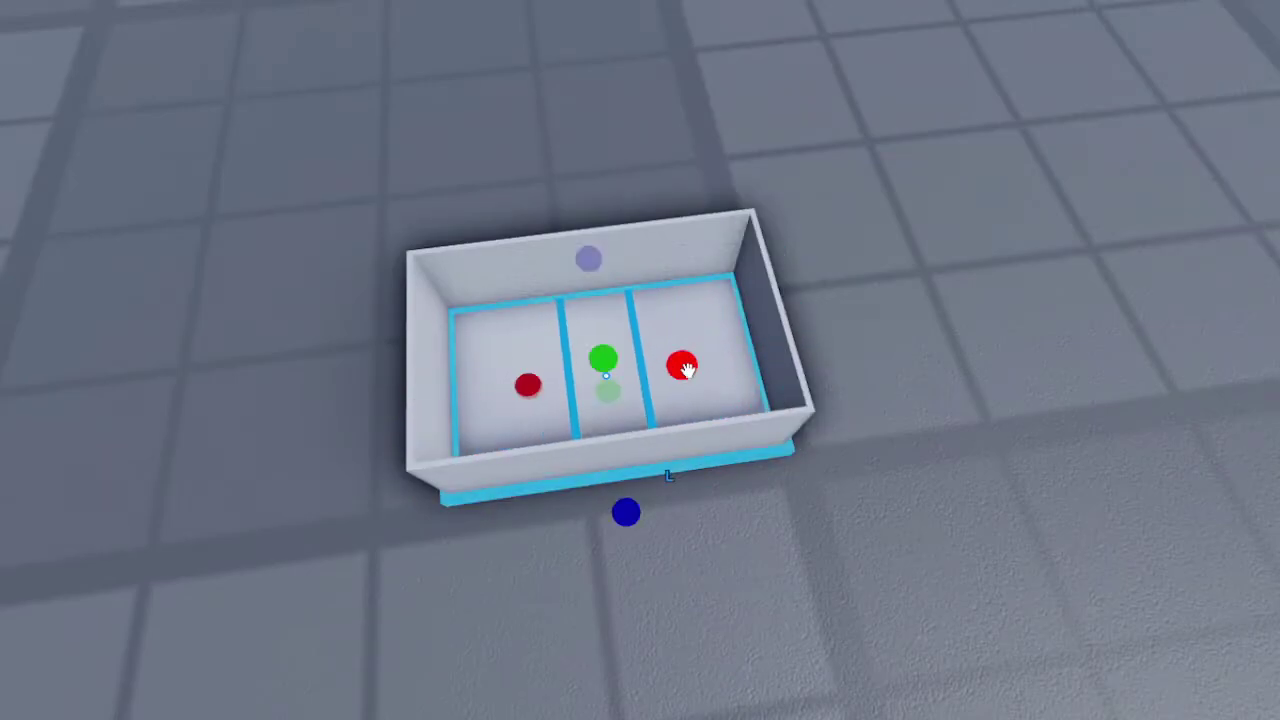
pyautogui.moveTo(595, 356); pyautogui.dragTo(588, 329)
pyautogui.moveTo(646, 357); pyautogui.dragTo(646, 371, button='right')
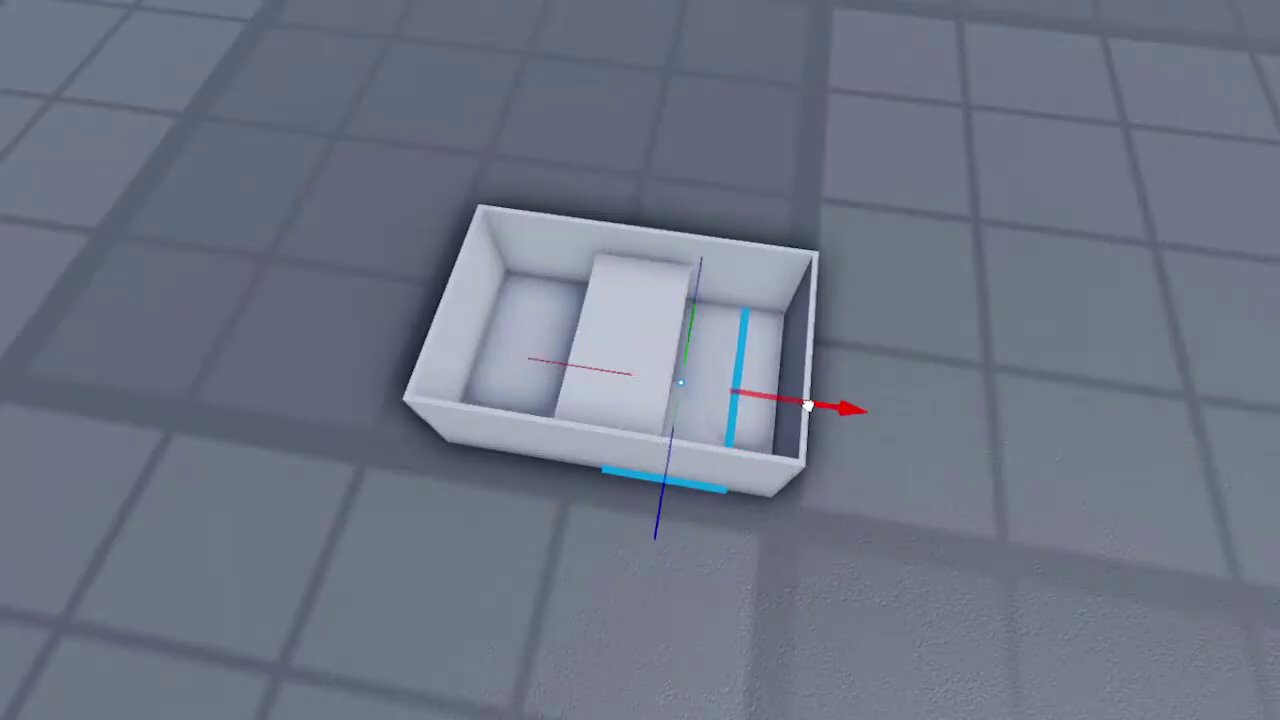
pyautogui.moveTo(971, 406); pyautogui.dragTo(972, 406, button='right')
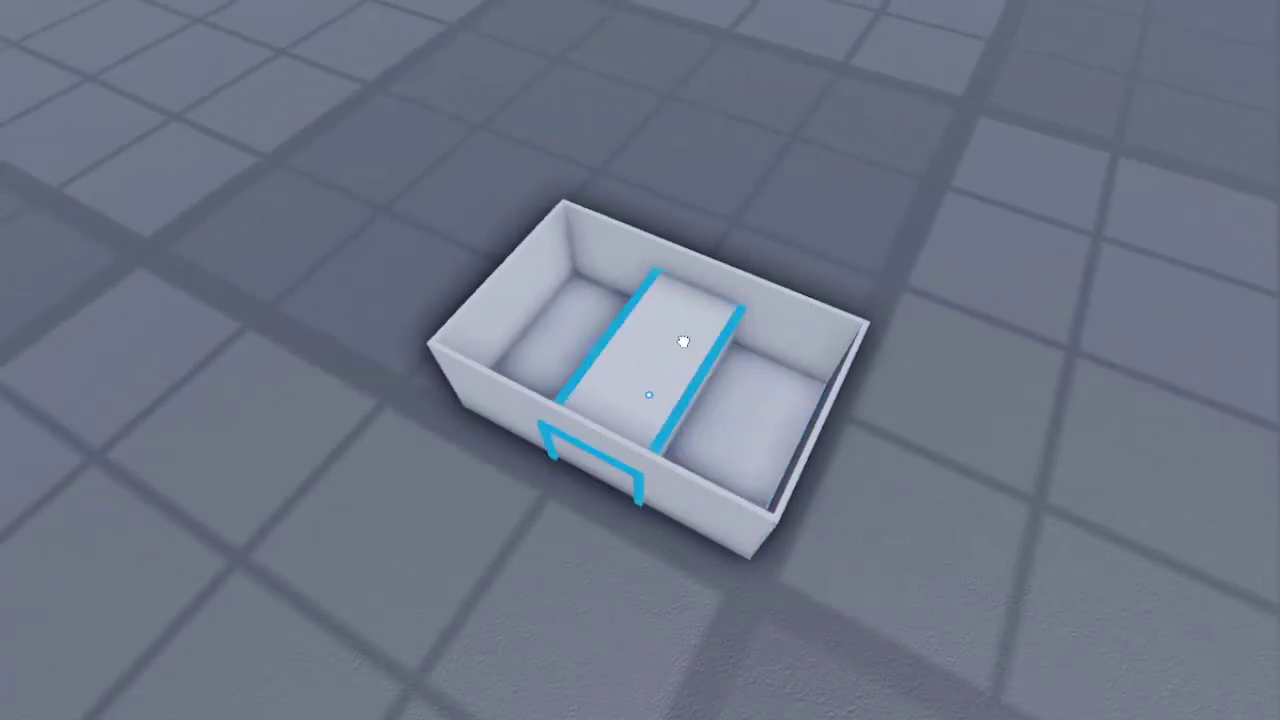
pyautogui.moveTo(1020, 615); pyautogui.dragTo(797, 460, button='right')
# Lift the full-size floor plate straight up out of the hollow box
pyautogui.scroll(3, 797, 460)
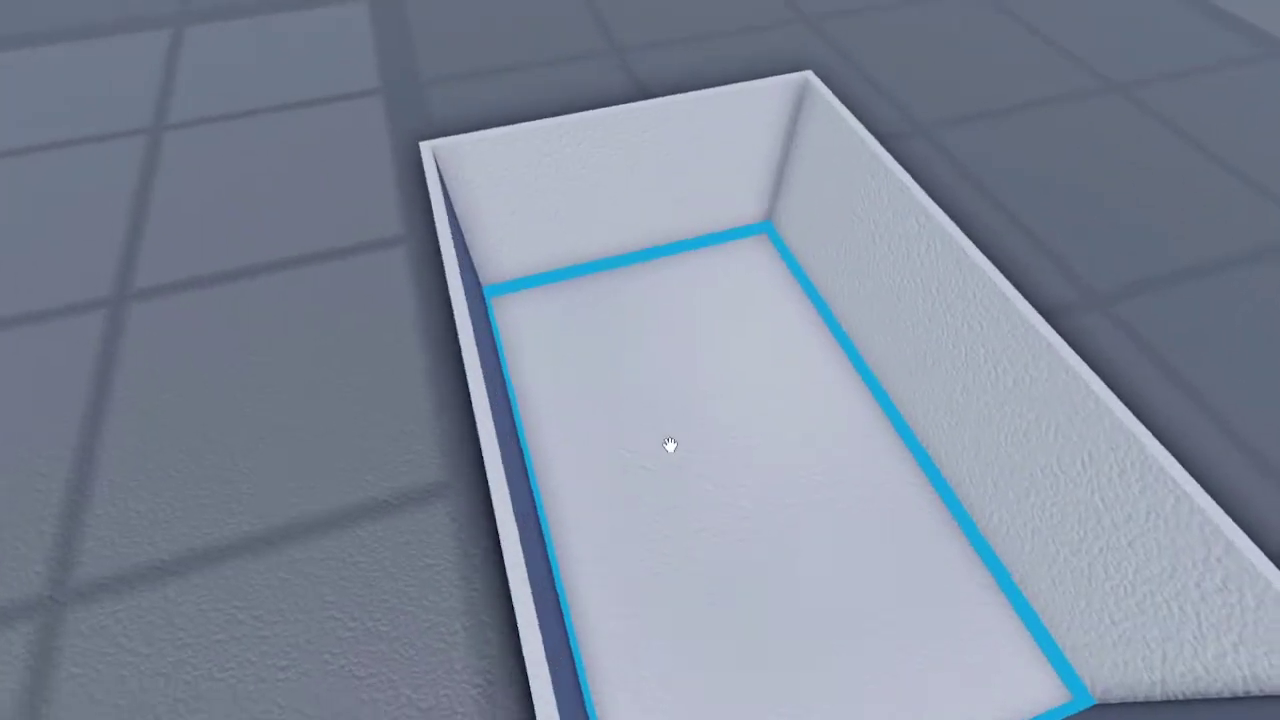
pyautogui.moveTo(670, 446); pyautogui.dragTo(794, 478, button='right')
pyautogui.scroll(-6, 763, 470)
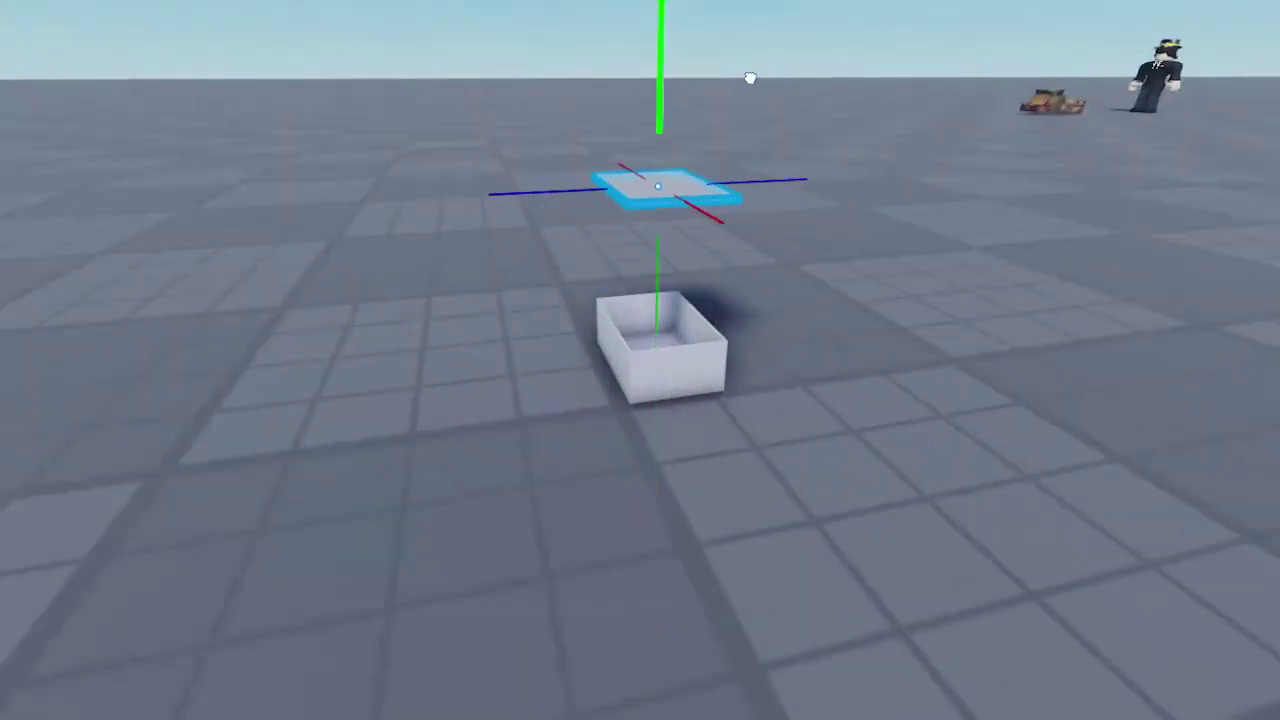
pyautogui.click(922, 397)
pyautogui.moveTo(922, 397); pyautogui.dragTo(940, 446, button='right')
pyautogui.scroll(3, 940, 446)
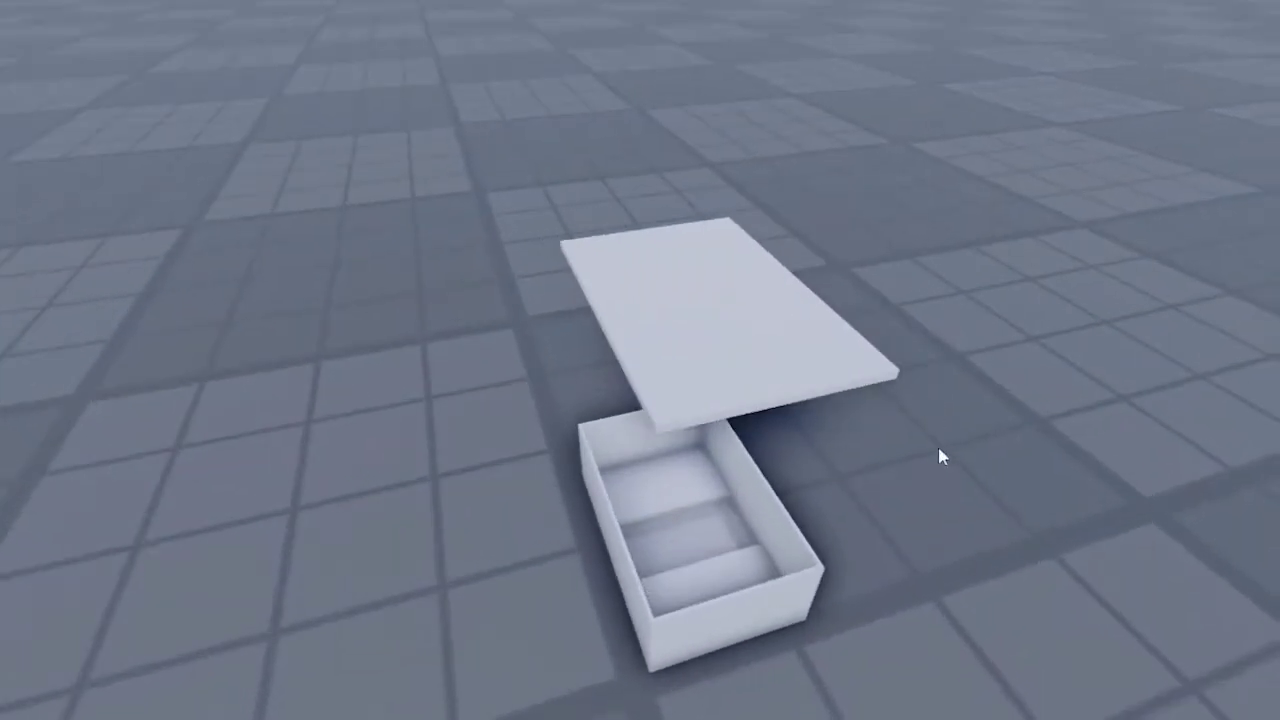
pyautogui.moveTo(853, 382); pyautogui.dragTo(862, 386, button='right')
pyautogui.scroll(2, 862, 386)
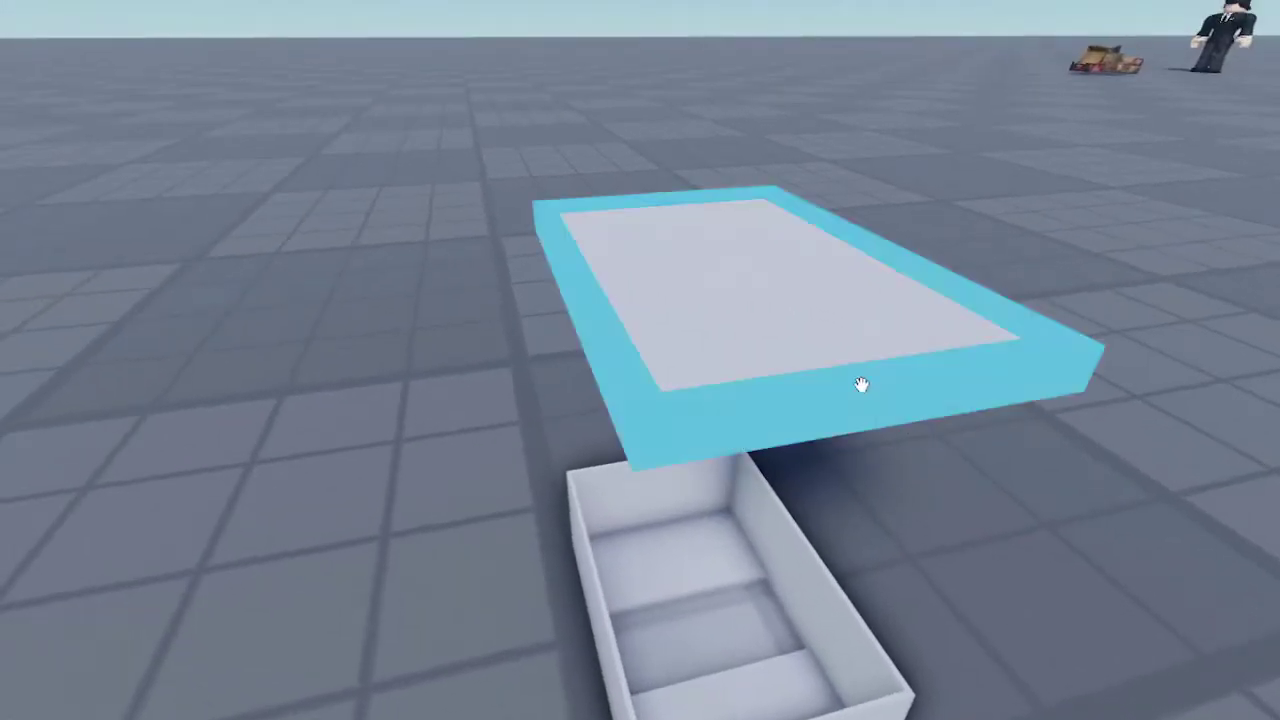
# Lower the raised plate back into the box and align it with the bottom beneath the floor flaps
pyautogui.click(803, 340)
pyautogui.click(994, 456)
pyautogui.moveTo(994, 456); pyautogui.dragTo(1015, 511, button='right')
pyautogui.click(783, 312)
pyautogui.moveTo(783, 312); pyautogui.dragTo(791, 334, button='right')
pyautogui.scroll(-3, 791, 334)
pyautogui.moveTo(716, 256); pyautogui.dragTo(709, 420)
pyautogui.scroll(4, 709, 420)
pyautogui.click(733, 334)
pyautogui.moveTo(733, 334); pyautogui.dragTo(680, 337, button='right')
pyautogui.scroll(-4, 680, 337)
pyautogui.moveTo(673, 425); pyautogui.dragTo(673, 421)
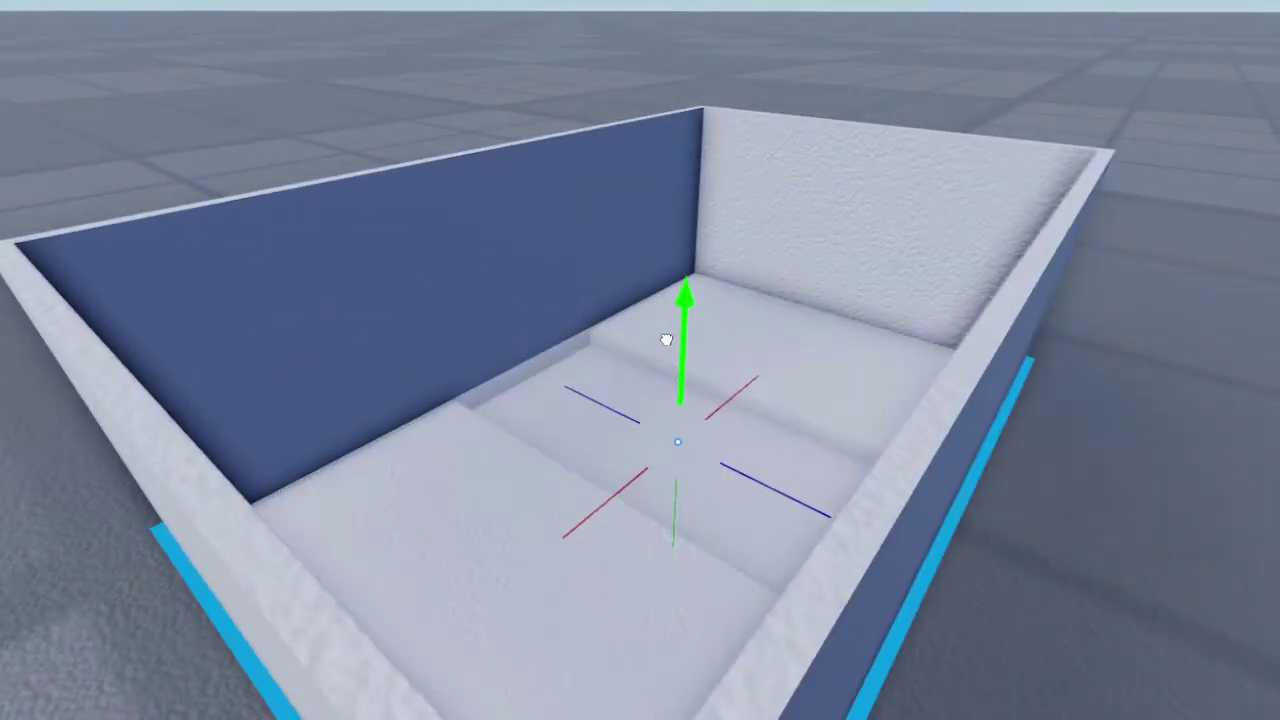
pyautogui.moveTo(667, 358); pyautogui.dragTo(667, 358)
pyautogui.moveTo(686, 357); pyautogui.dragTo(686, 357, button='right')
pyautogui.moveTo(809, 450); pyautogui.dragTo(809, 450, button='right')
# Scale the bottom plate equally from both long sides into a thin lengthwise strip along the box's centreline
pyautogui.moveTo(571, 470); pyautogui.dragTo(576, 462)
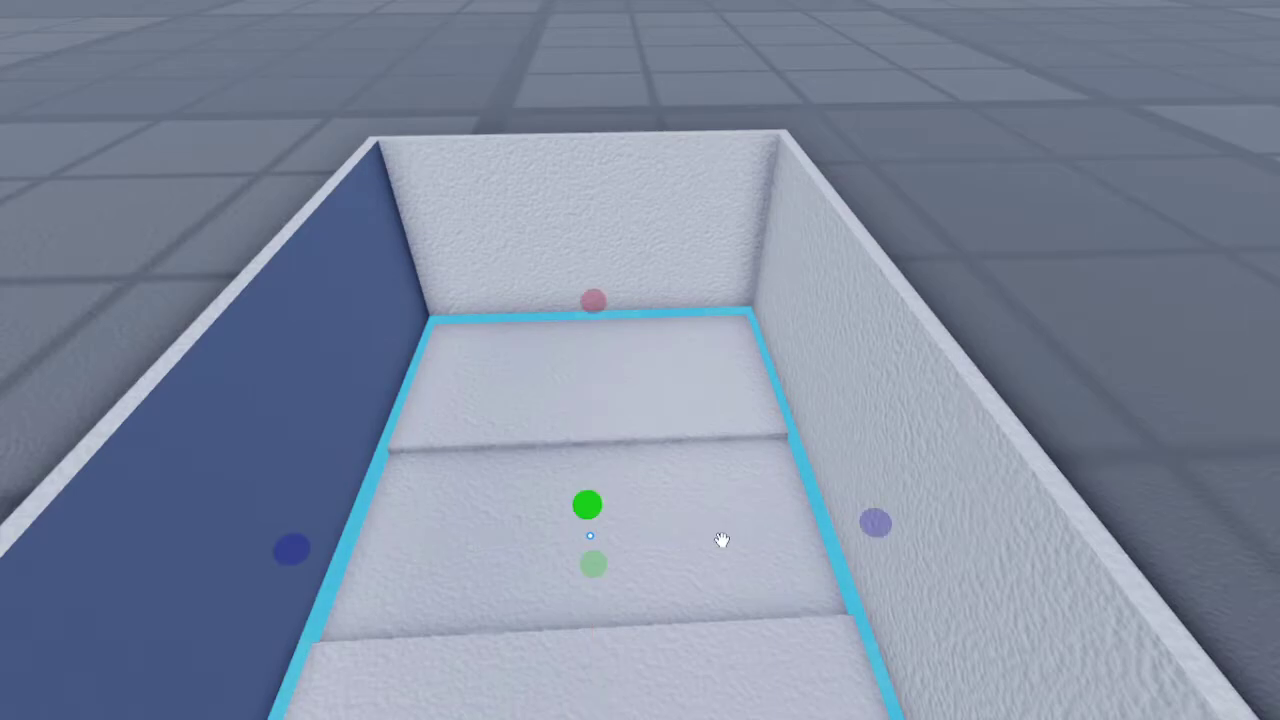
pyautogui.keyDown('ctrl'); pyautogui.moveTo(870, 523); pyautogui.dragTo(676, 524); pyautogui.keyUp('ctrl')
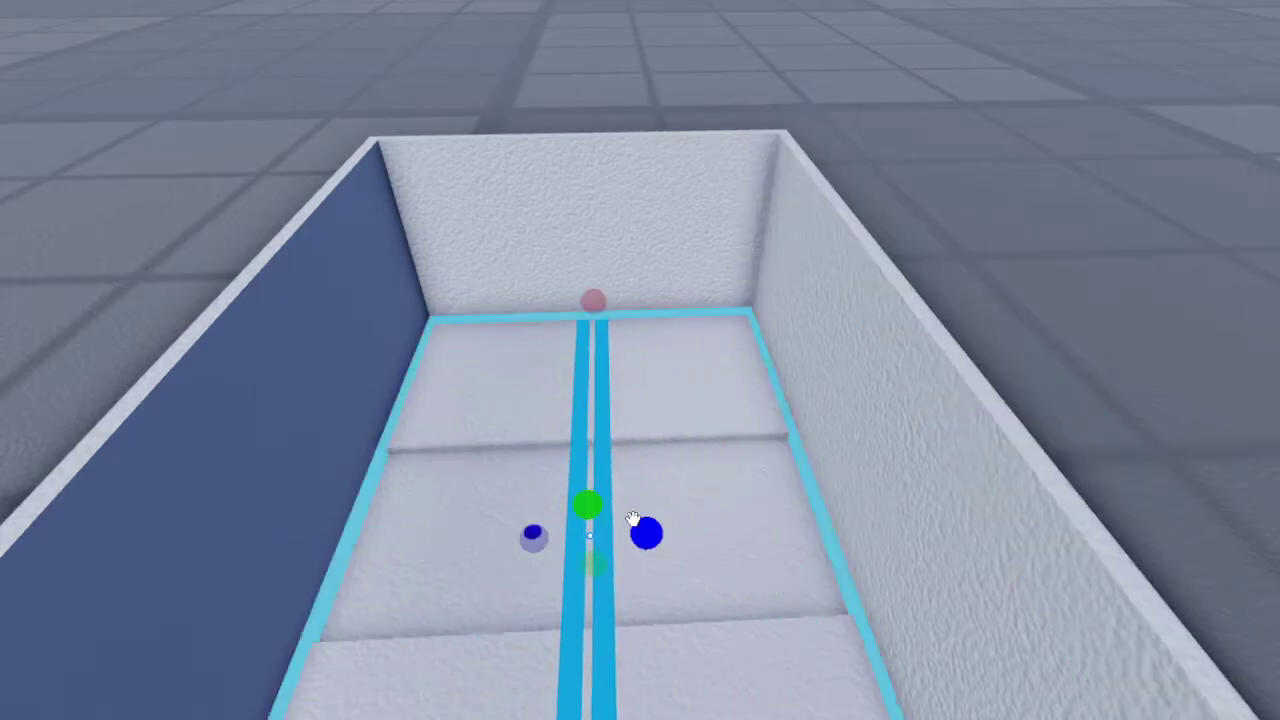
pyautogui.moveTo(649, 539); pyautogui.dragTo(666, 525, button='right')
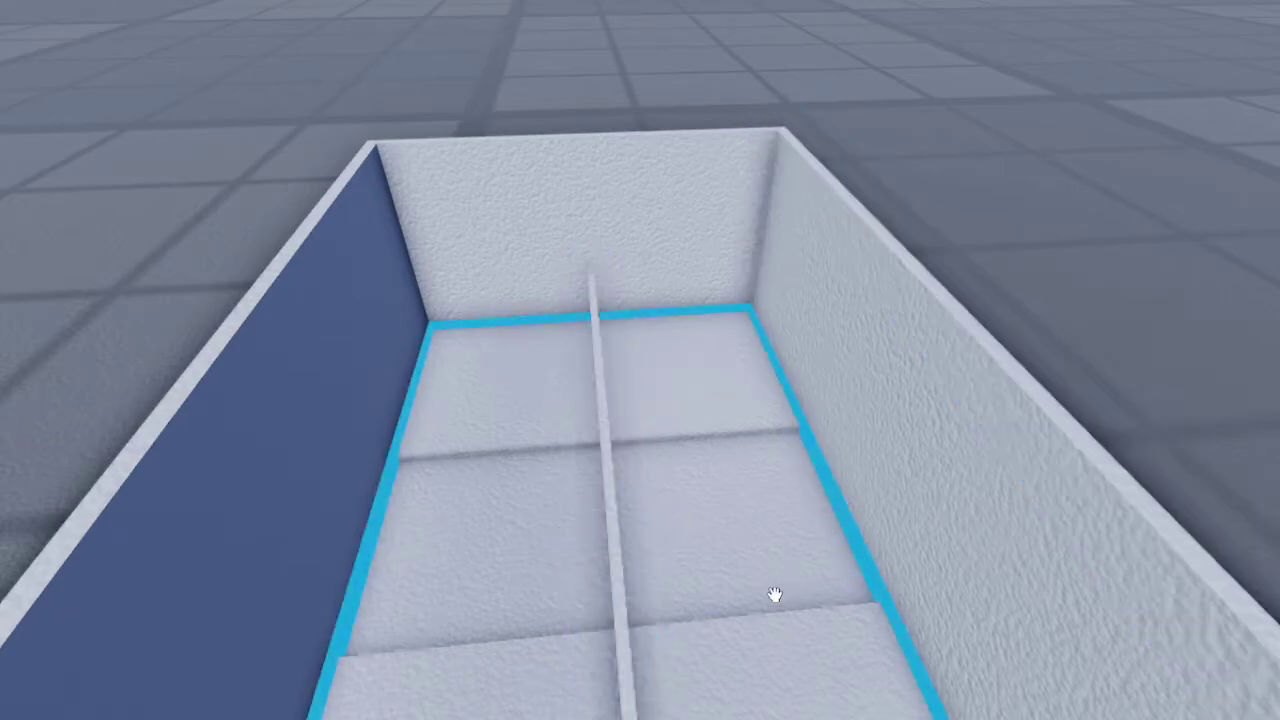
# Split the lower floor plate into two halves meeting at the box's centreline, and delete the thin divider strip
pyautogui.click(771, 594)
pyautogui.moveTo(785, 591); pyautogui.dragTo(794, 589, button='right')
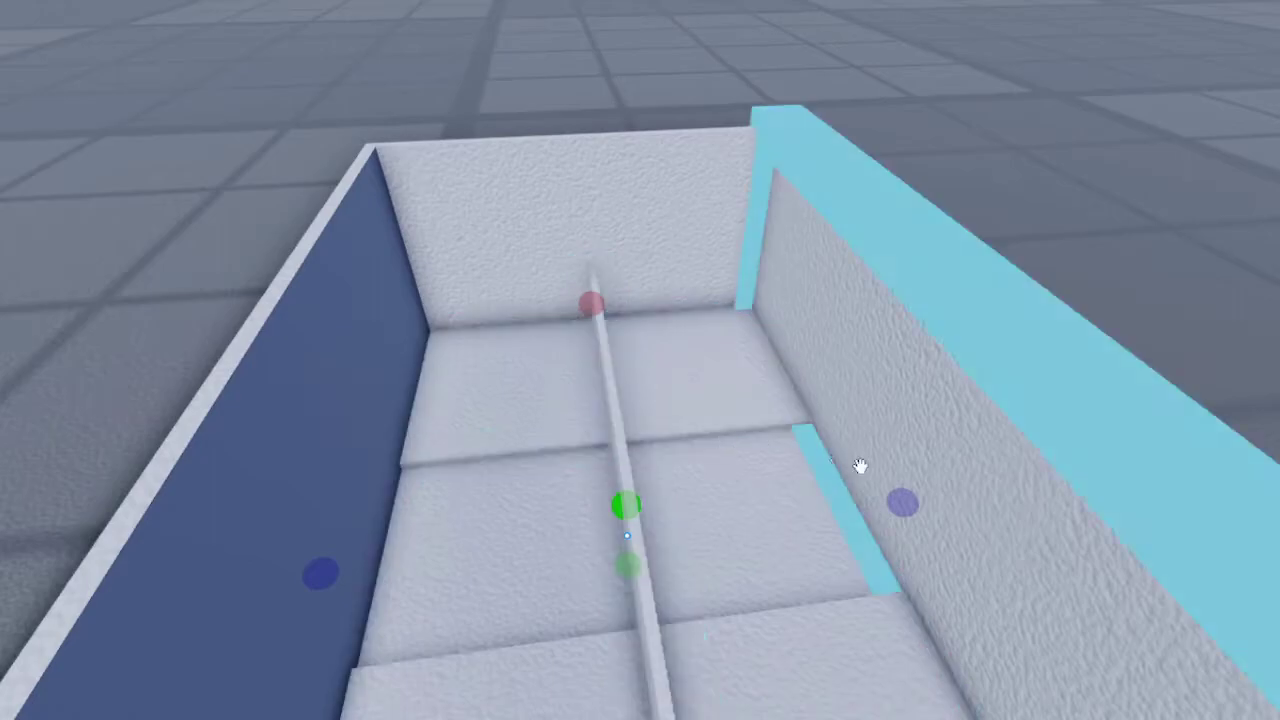
pyautogui.moveTo(892, 501); pyautogui.dragTo(892, 501)
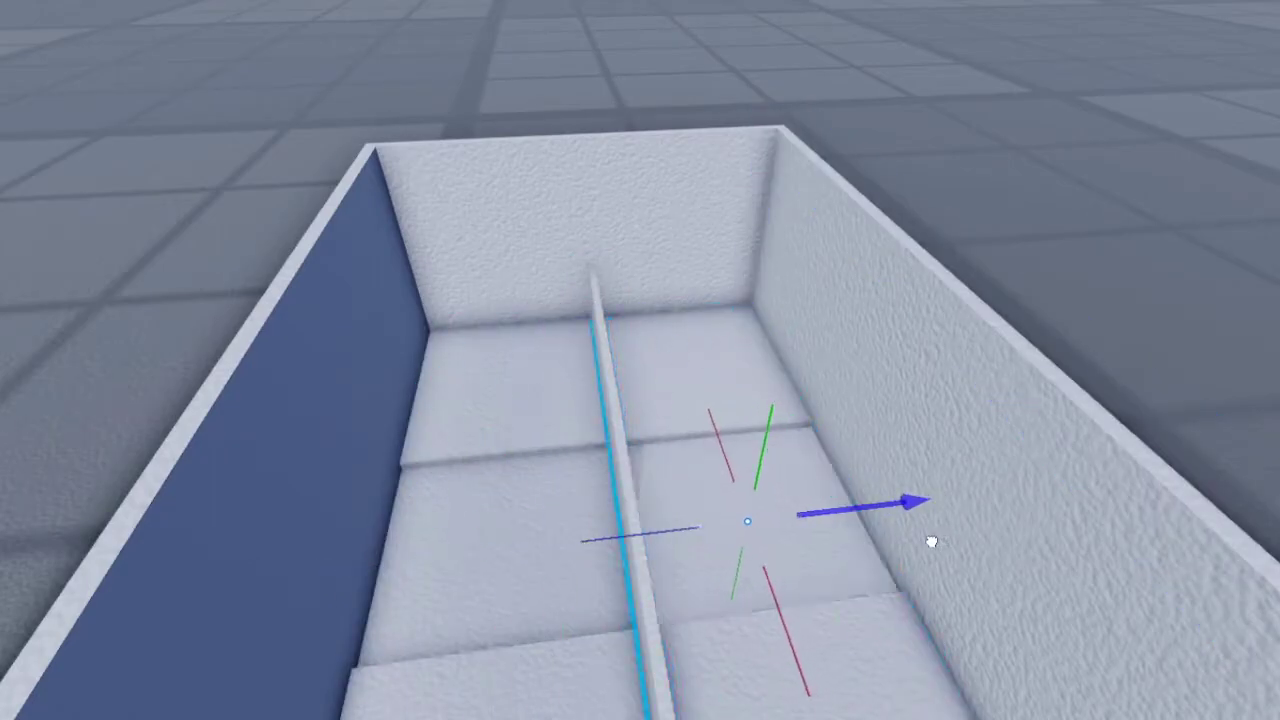
pyautogui.click(614, 366)
pyautogui.press('Delete')
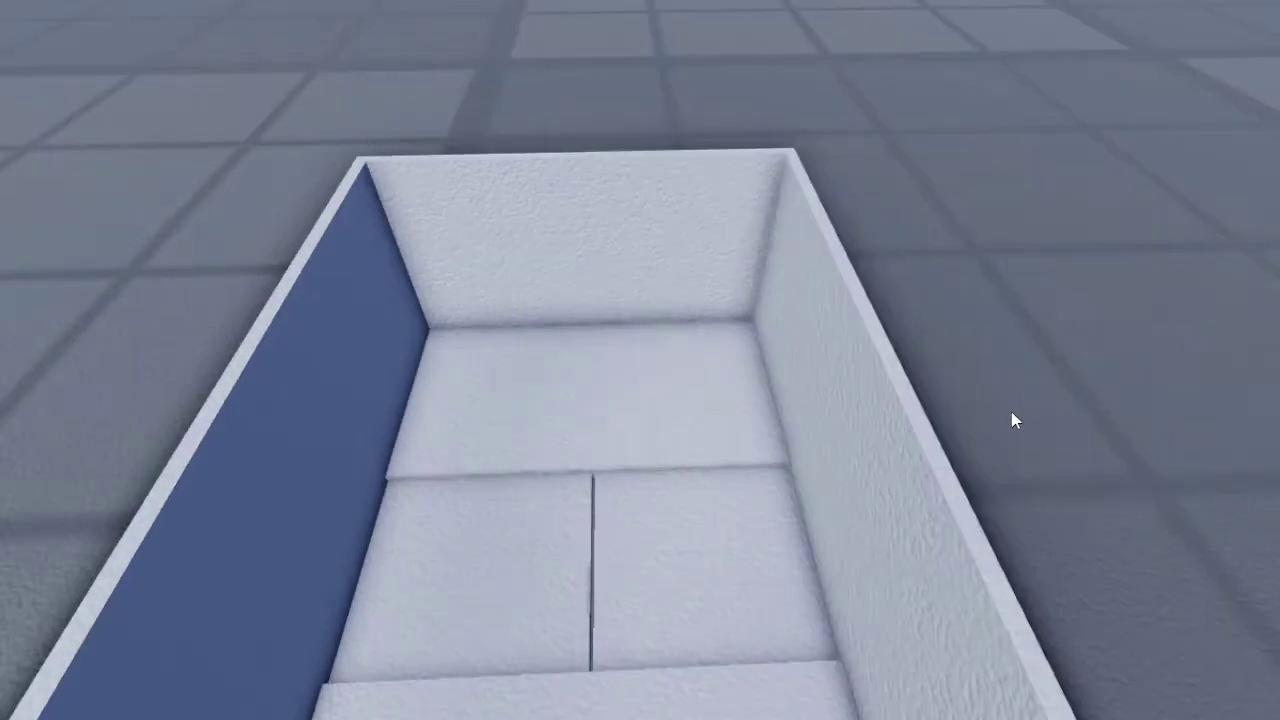
# Examine the box's floor flaps and centre seam from above and from the sides
pyautogui.click(1014, 414)
pyautogui.scroll(-3, 1037, 350)
pyautogui.moveTo(1037, 350); pyautogui.dragTo(1137, 556, button='right')
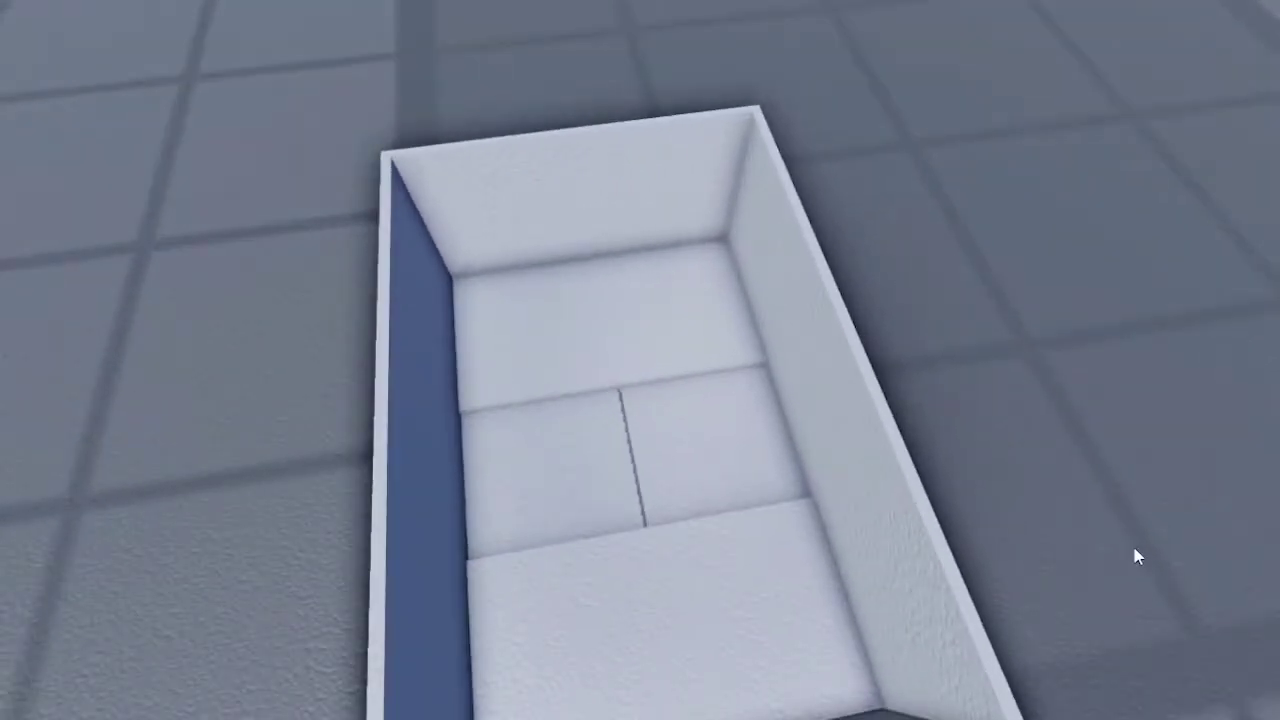
pyautogui.scroll(4, 1137, 556)
pyautogui.scroll(-4, 1066, 411)
pyautogui.moveTo(1046, 394); pyautogui.dragTo(1270, 312, button='right')
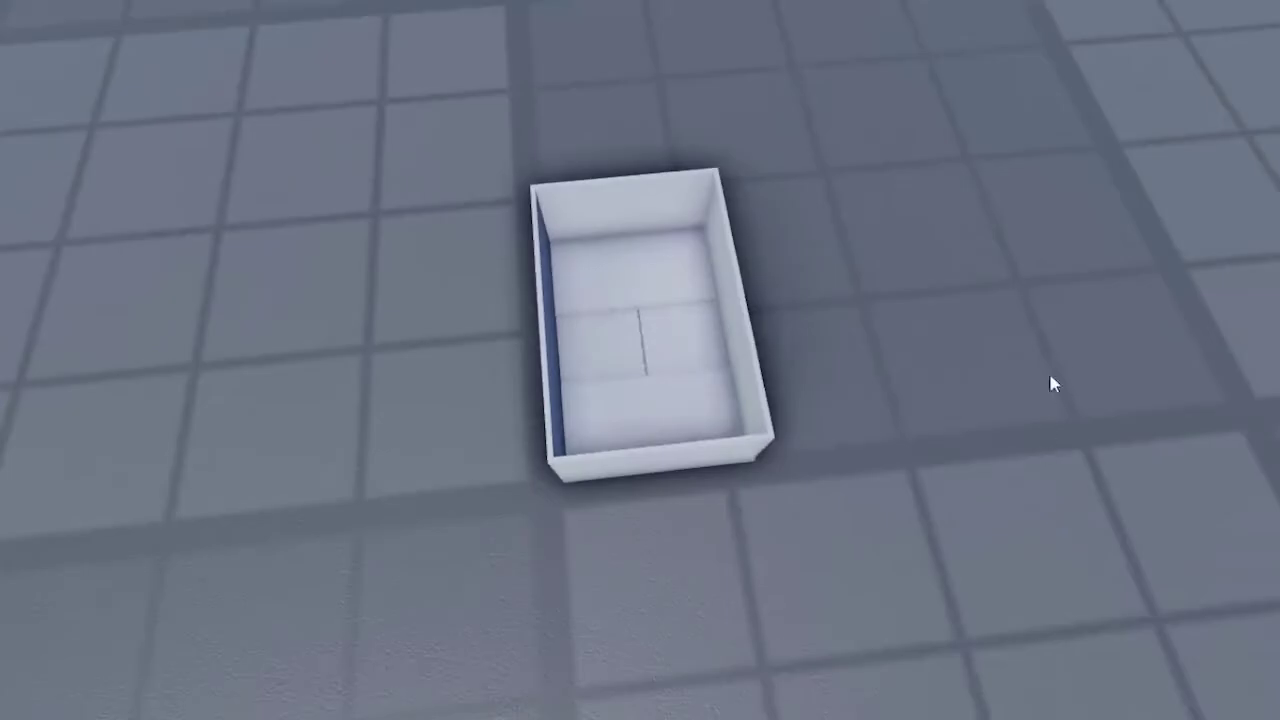
pyautogui.moveTo(1070, 341); pyautogui.dragTo(1063, 300, button='right')
pyautogui.scroll(5, 1060, 295)
pyautogui.scroll(-8, 1059, 294)
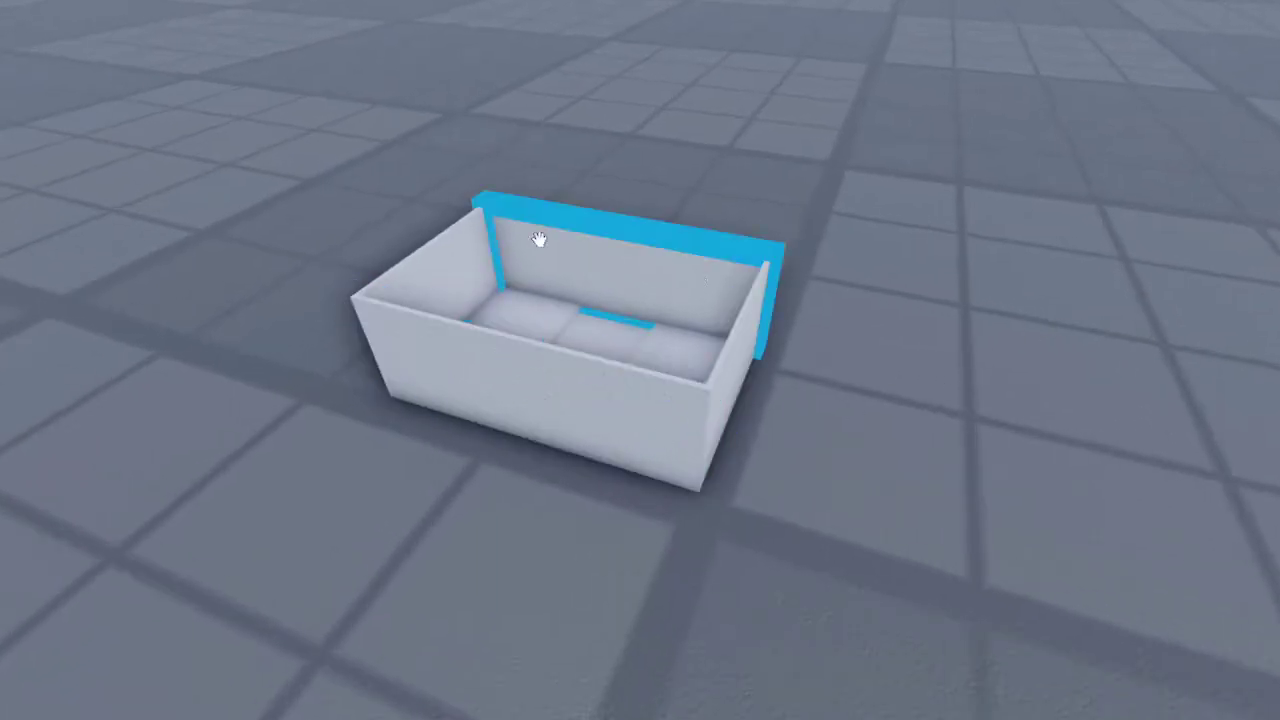
pyautogui.moveTo(890, 362); pyautogui.dragTo(660, 23, button='right')
pyautogui.scroll(-3, 663, 23)
# Move the large new block away from the cylinder and bring it over to the open box
pyautogui.press('d')
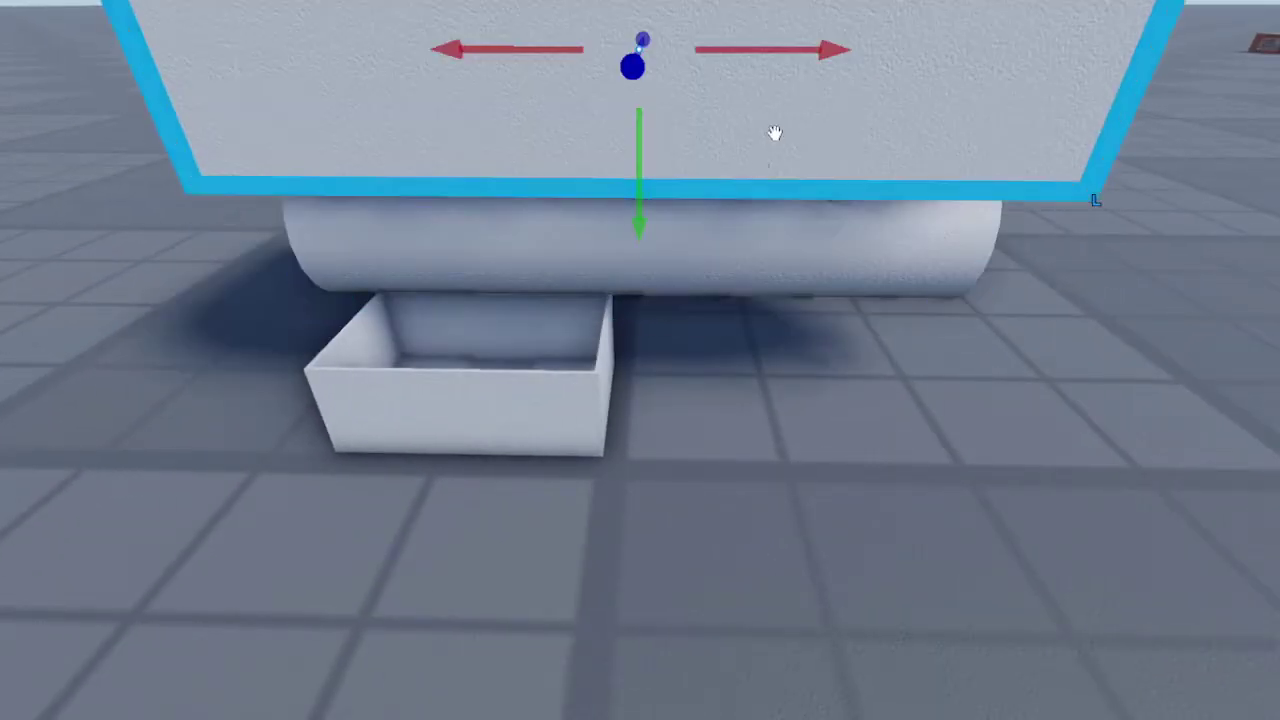
pyautogui.moveTo(774, 134); pyautogui.dragTo(863, 414)
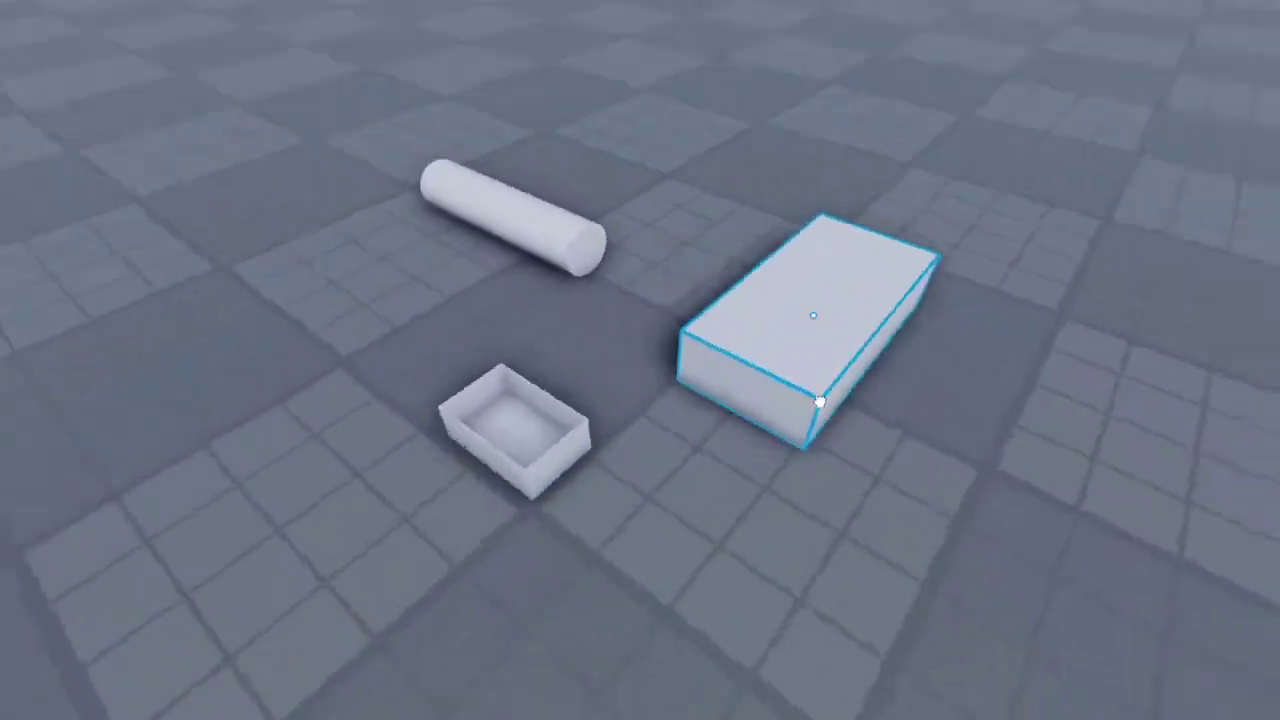
pyautogui.moveTo(817, 403); pyautogui.dragTo(822, 394, button='right')
pyautogui.moveTo(821, 394); pyautogui.dragTo(696, 318)
pyautogui.moveTo(648, 452); pyautogui.dragTo(648, 374)
# Scale the block down equally from both ends and set it at the middle of the long wall's upper edge
pyautogui.hotkey('ctrl', '3')
pyautogui.keyDown('ctrl'); pyautogui.moveTo(857, 451); pyautogui.dragTo(700, 455); pyautogui.keyUp('ctrl')
pyautogui.hotkey('ctrl', '2')
pyautogui.moveTo(646, 362); pyautogui.dragTo(650, 389)
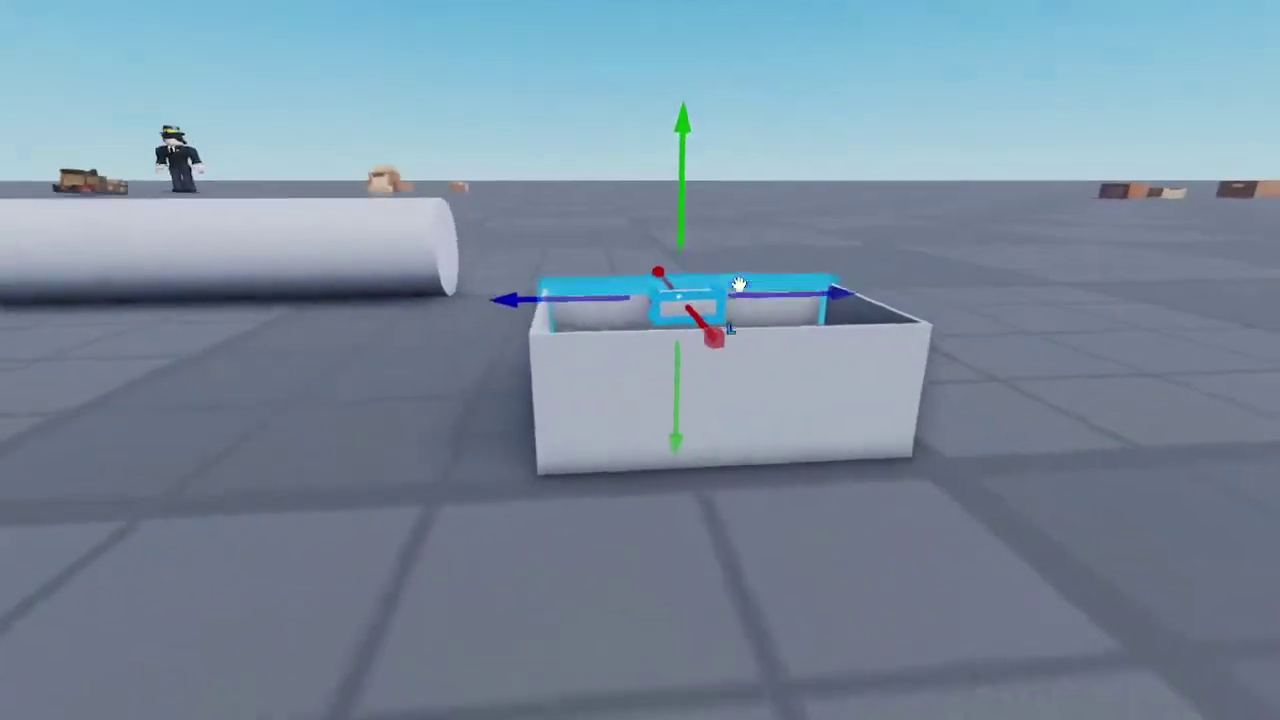
# Bring the cylinder to the long wall and place it at the end of the small block on the upper edge
pyautogui.moveTo(737, 284); pyautogui.dragTo(700, 246, button='right')
pyautogui.press('a')
pyautogui.press('d')
pyautogui.press('a')
pyautogui.press('d')
pyautogui.press('w')
pyautogui.moveTo(759, 214); pyautogui.dragTo(721, 160, button='right')
pyautogui.scroll(-10, 759, 214)
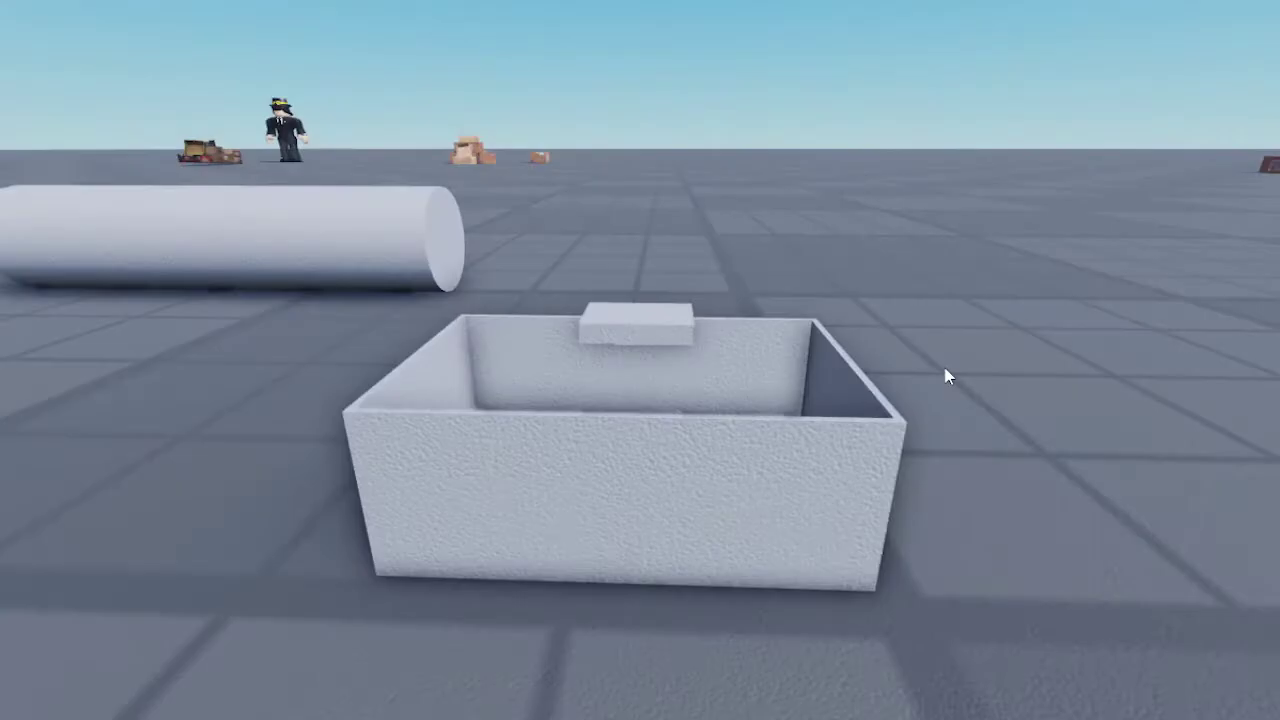
pyautogui.scroll(3, 790, 288)
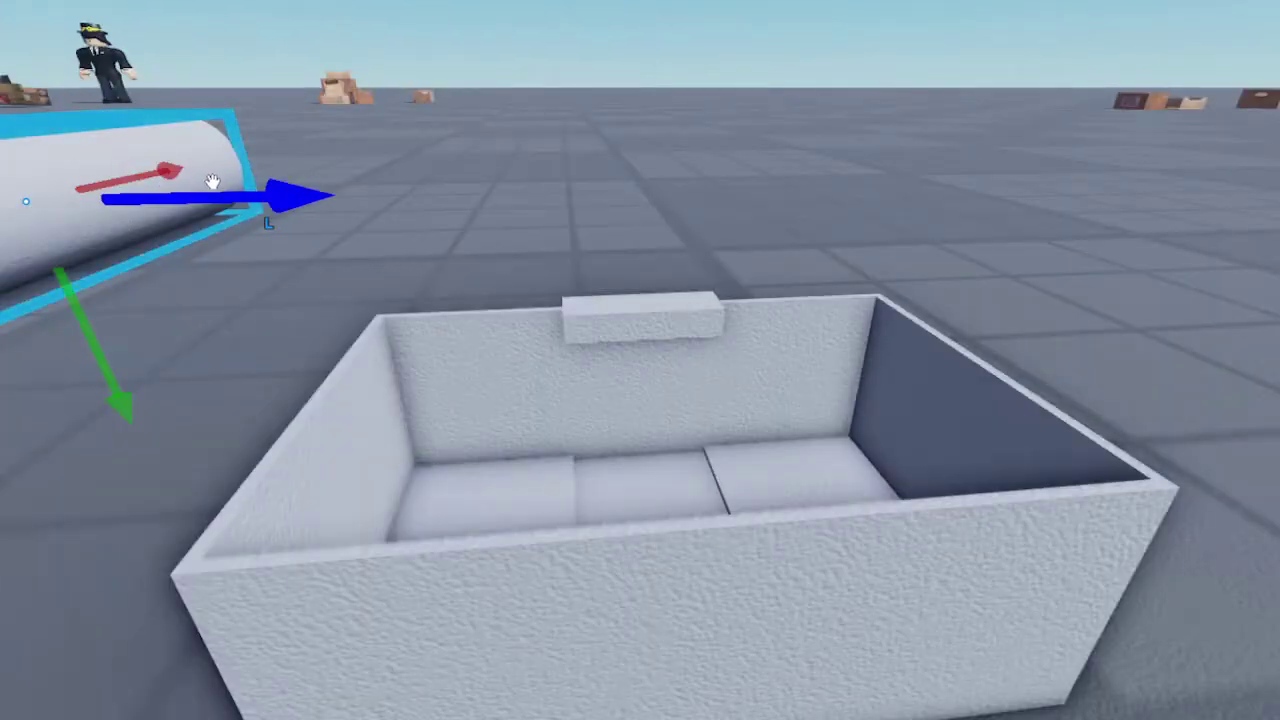
pyautogui.moveTo(212, 181); pyautogui.dragTo(680, 257)
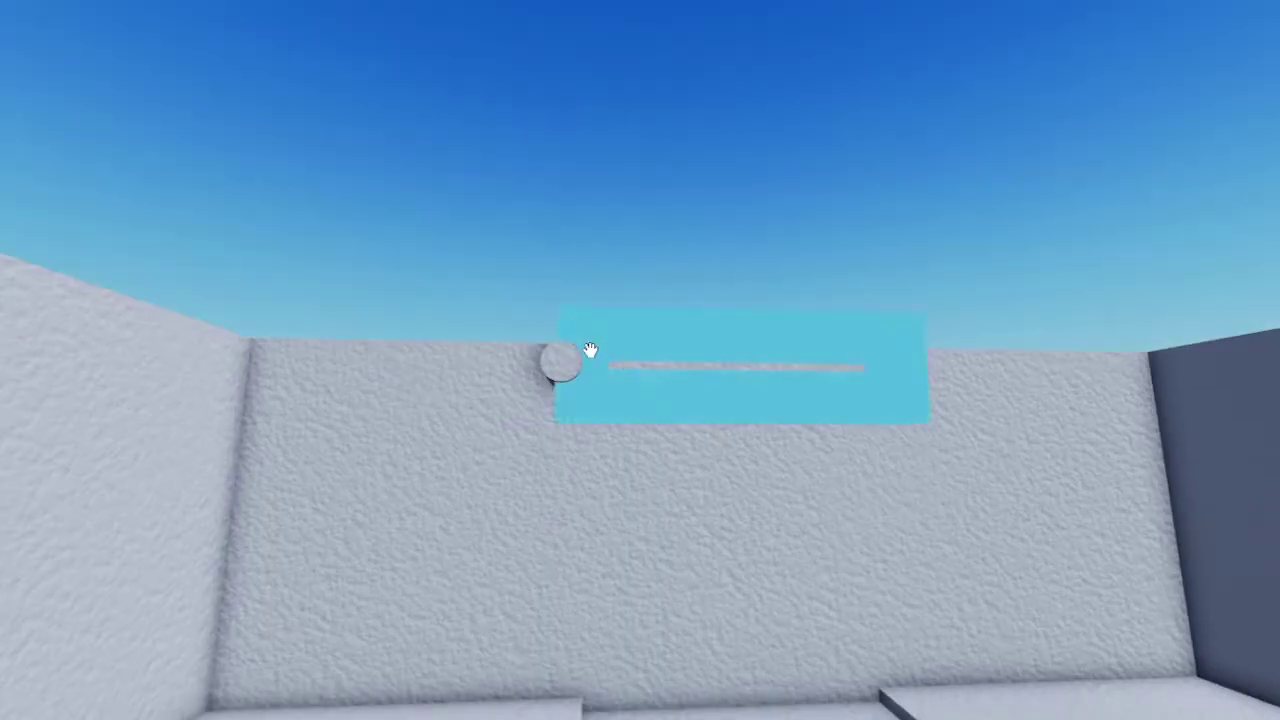
# Enlarge the cylinder slightly and slide it along the wall until it is centred on the end of the small block
pyautogui.click(560, 362)
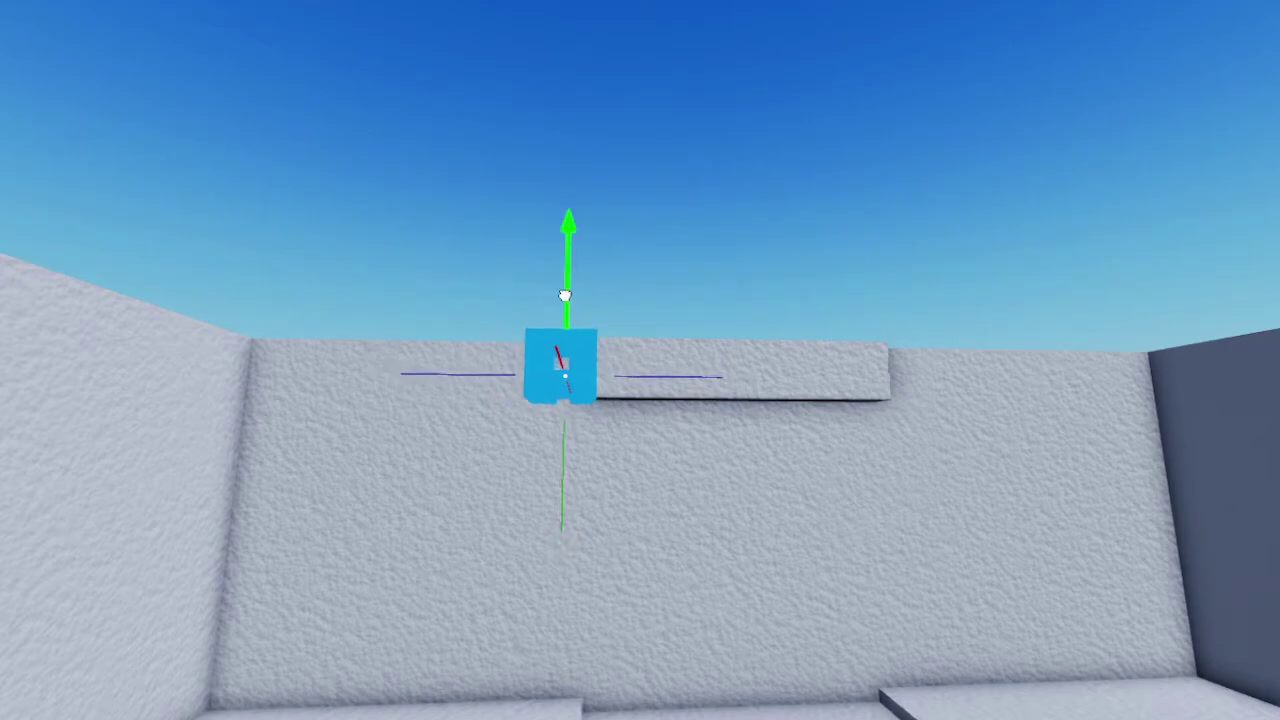
pyautogui.moveTo(745, 276); pyautogui.dragTo(745, 277, button='right')
pyautogui.click(569, 411)
pyautogui.moveTo(671, 505); pyautogui.dragTo(671, 525, button='right')
pyautogui.hotkey('ctrl', '3')
pyautogui.moveTo(497, 446); pyautogui.dragTo(488, 443)
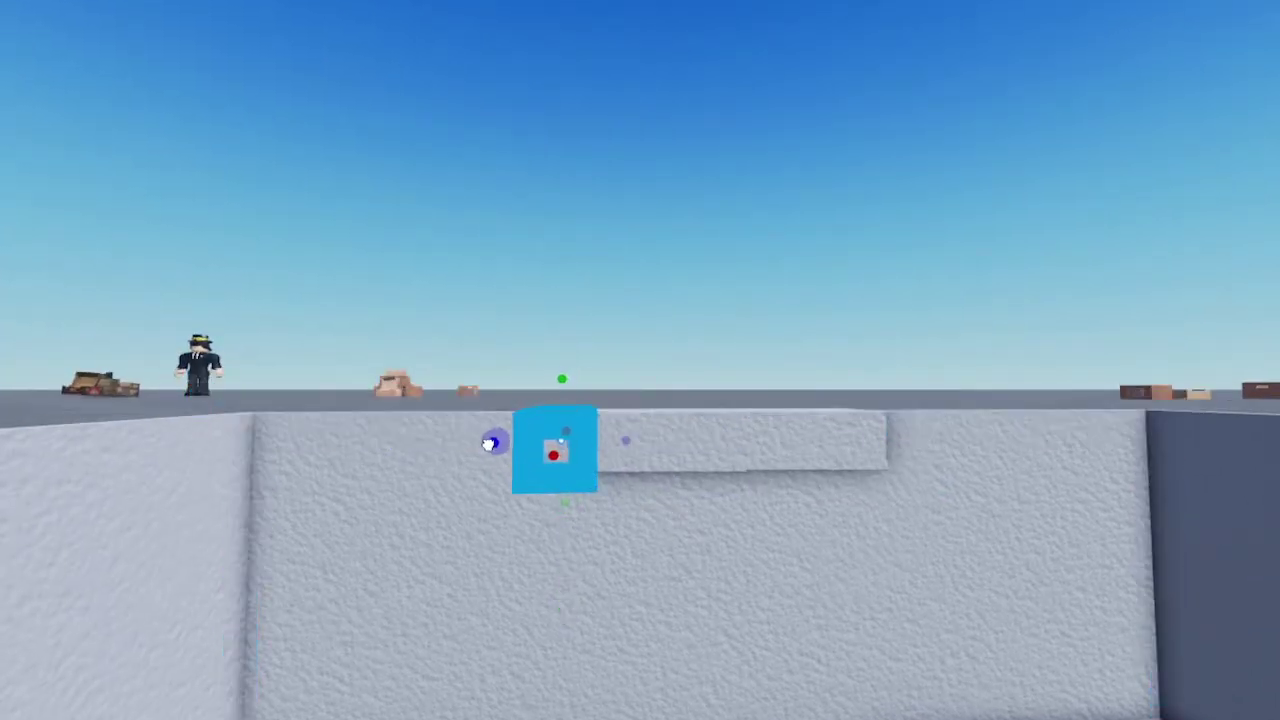
pyautogui.click(688, 363)
pyautogui.moveTo(688, 363); pyautogui.dragTo(699, 345, button='right')
pyautogui.click(574, 394)
pyautogui.hotkey('ctrl', '2')
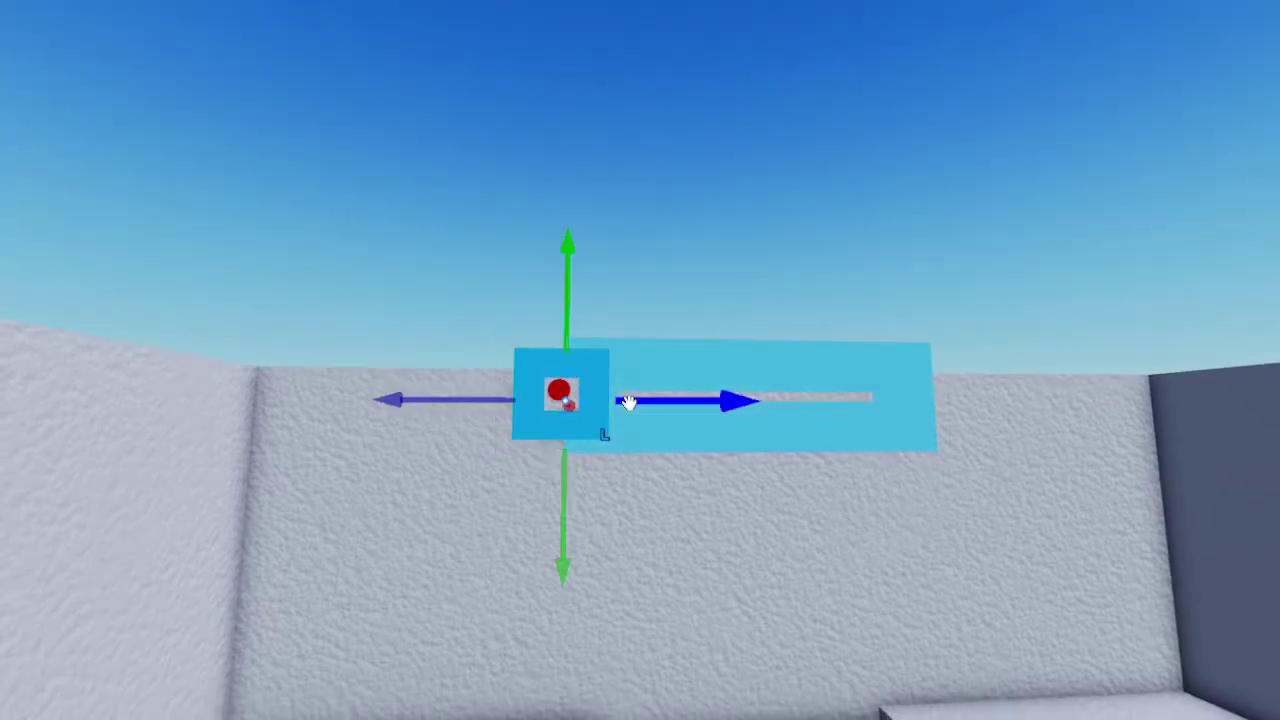
pyautogui.moveTo(629, 402); pyautogui.dragTo(655, 397)
# Examine up close how the cylinder meets the small block and the long wall's upper edge
pyautogui.click(726, 283)
pyautogui.moveTo(726, 270); pyautogui.dragTo(780, 303, button='right')
pyautogui.scroll(4, 626, 511)
pyautogui.moveTo(740, 349); pyautogui.dragTo(677, 445, button='right')
pyautogui.click(571, 530)
pyautogui.click(668, 372)
pyautogui.moveTo(668, 372); pyautogui.dragTo(672, 342, button='right')
pyautogui.click(600, 490)
pyautogui.click(680, 287)
pyautogui.press('a')
pyautogui.moveTo(680, 287); pyautogui.dragTo(681, 330, button='right')
pyautogui.press('d')
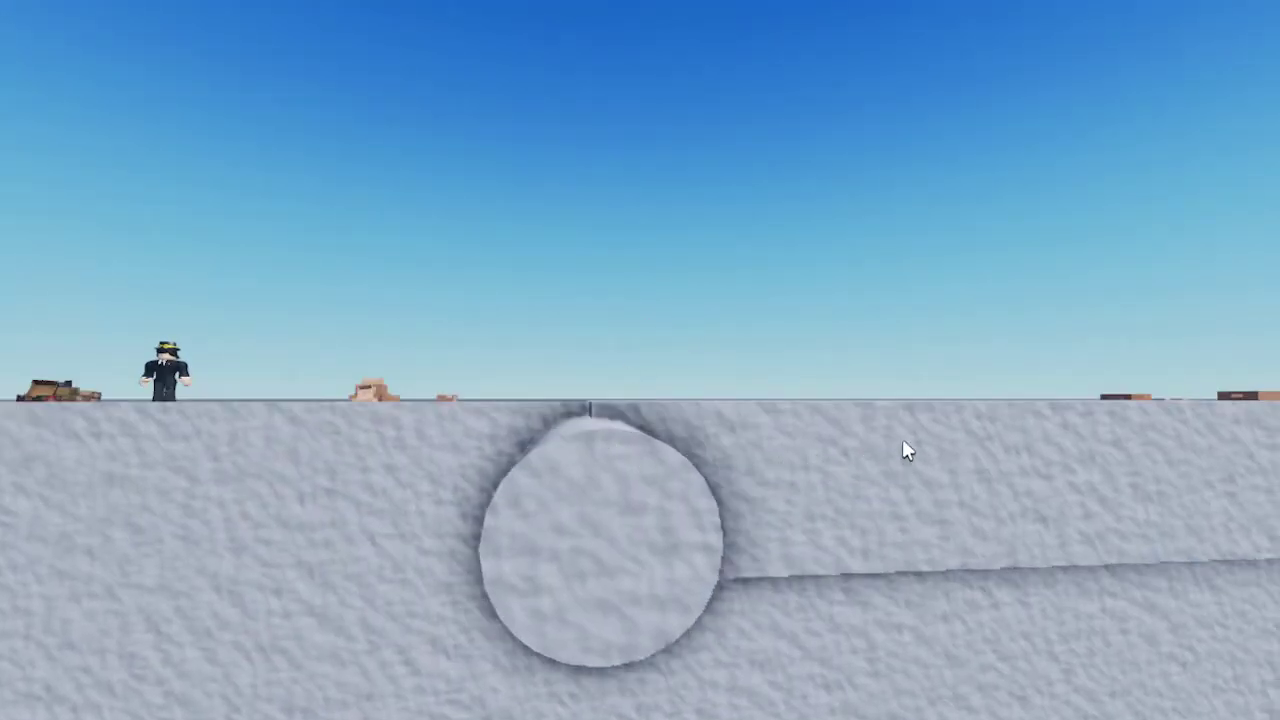
pyautogui.moveTo(678, 448); pyautogui.dragTo(679, 451, button='right')
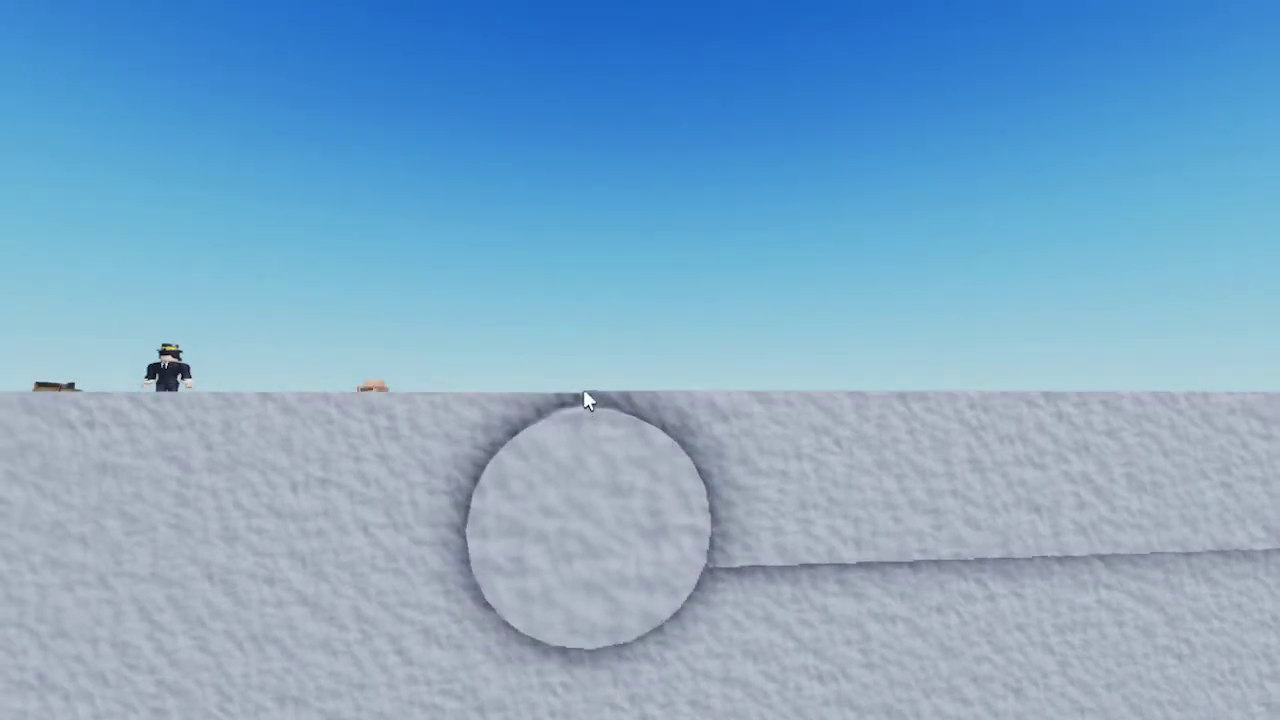
pyautogui.press('a')
pyautogui.press('e')
pyautogui.moveTo(693, 391); pyautogui.dragTo(893, 337, button='right')
pyautogui.press('s')
pyautogui.press('q')
pyautogui.press('e')
pyautogui.press('a')
pyautogui.moveTo(879, 279); pyautogui.dragTo(879, 279, button='right')
pyautogui.press('a')
pyautogui.press('e')
pyautogui.press('d')
pyautogui.press('q')
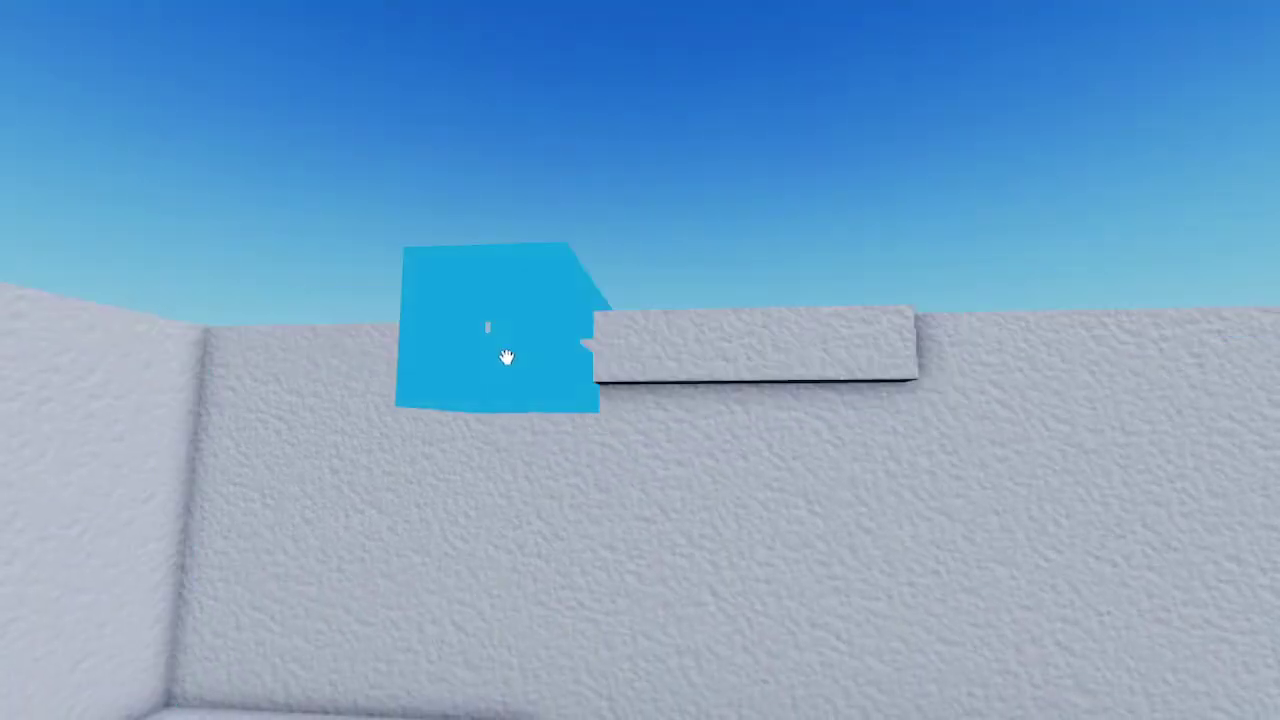
# Duplicate the cylinder and place the copy at the opposite end of the small block on the long wall
pyautogui.click(488, 328)
pyautogui.hotkey('ctrl', '2')
pyautogui.hotkey('ctrl', 'd')
pyautogui.moveTo(634, 354); pyautogui.dragTo(1006, 363)
pyautogui.press('d')
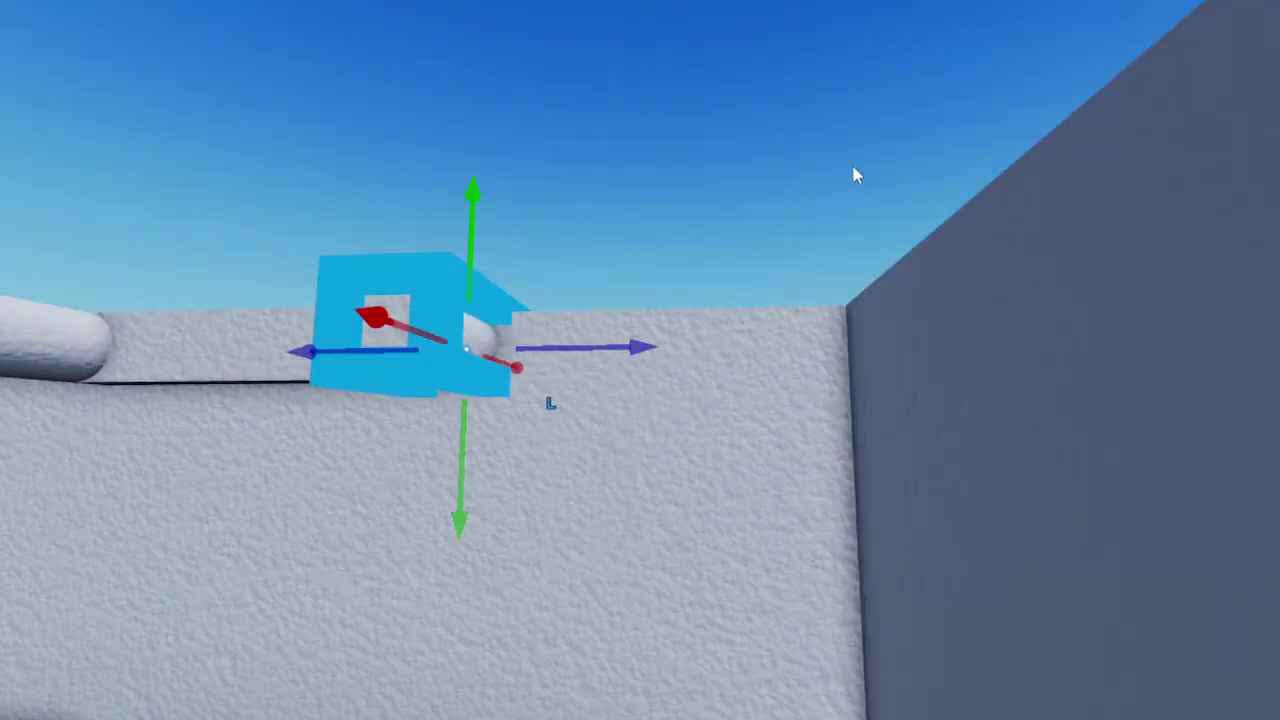
pyautogui.press('e')
pyautogui.press('a')
# Negate the small block and both cylinders and union them with the long wall to cut a handle notch with rounded corners
pyautogui.click(852, 170)
pyautogui.press('a')
pyautogui.press('e')
pyautogui.moveTo(852, 170); pyautogui.dragTo(852, 170, button='right')
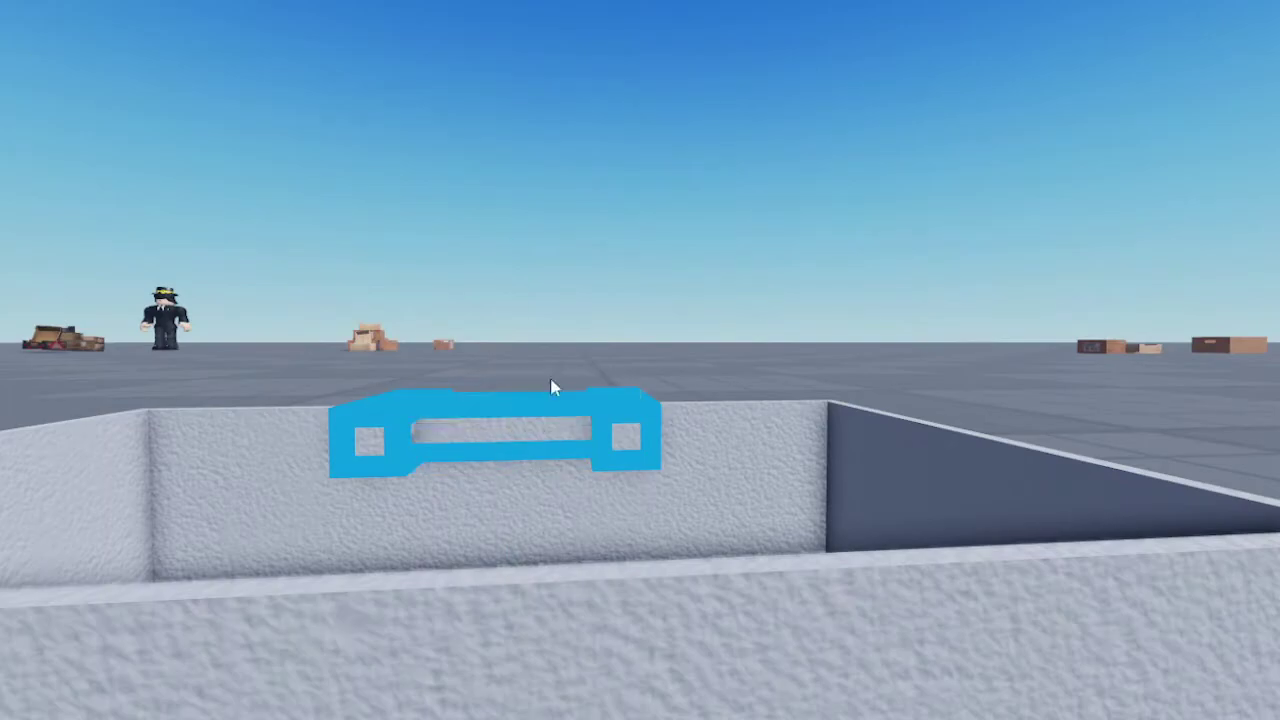
pyautogui.click(738, 285)
pyautogui.press('a')
pyautogui.moveTo(739, 284); pyautogui.dragTo(719, 302, button='right')
pyautogui.press('e')
pyautogui.click(511, 412)
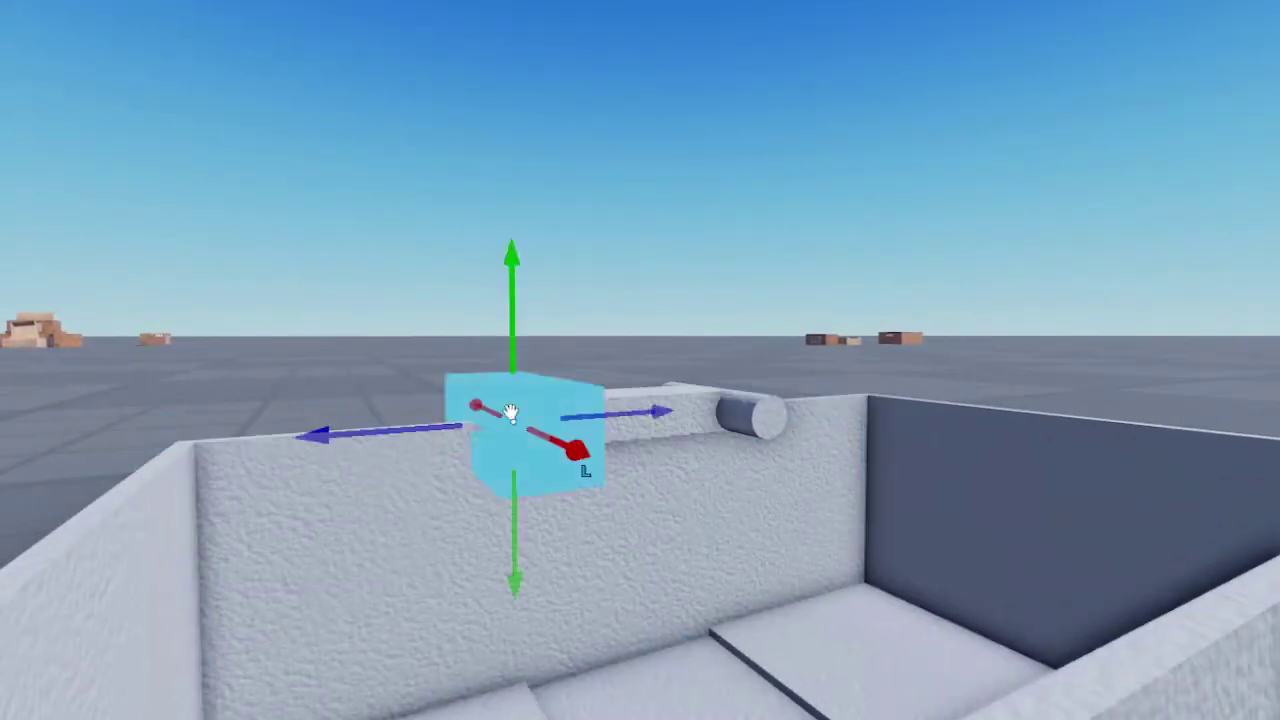
pyautogui.press('Delete')
pyautogui.hotkey('ctrl', 'shift', 'n')
pyautogui.keyDown('shift'); pyautogui.click(806, 500); pyautogui.keyUp('shift')
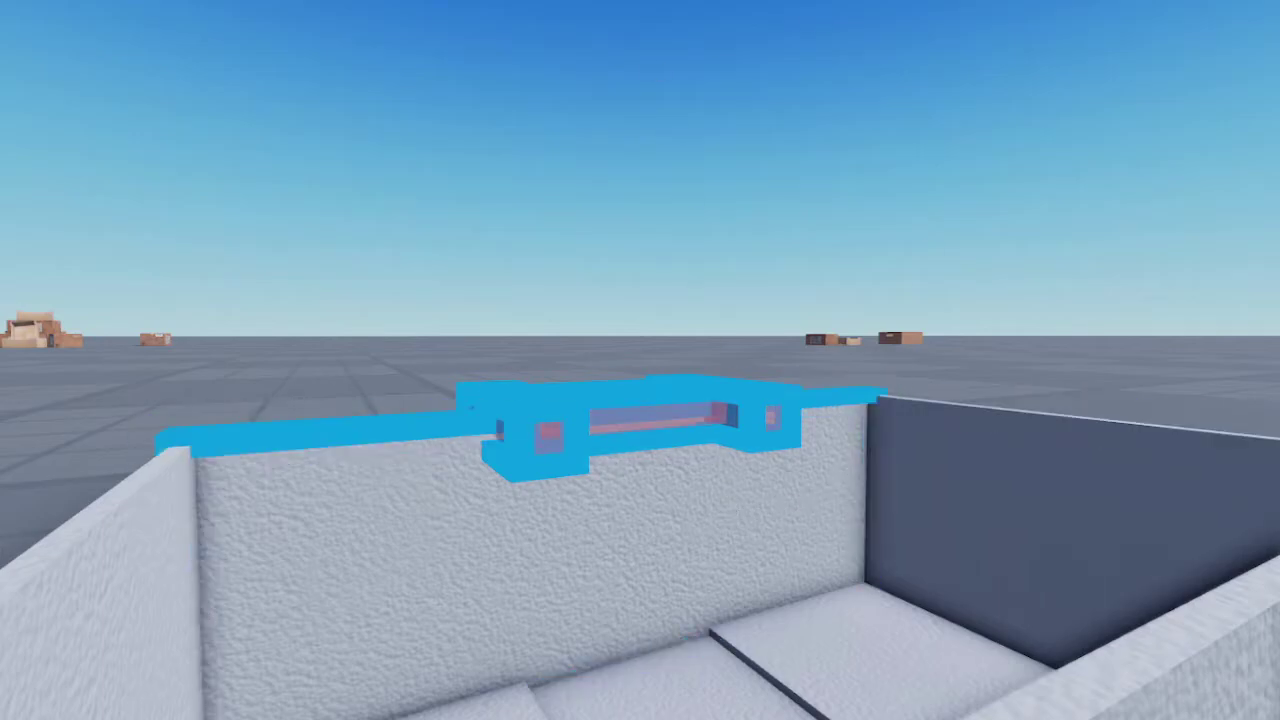
pyautogui.hotkey('ctrl', 'shift', 'g')
# Duplicate the negated handle parts onto the opposite long wall and cut the same rounded notch there
pyautogui.moveTo(892, 114); pyautogui.dragTo(860, 122, button='right')
pyautogui.press('w')
pyautogui.press('q')
pyautogui.press('a')
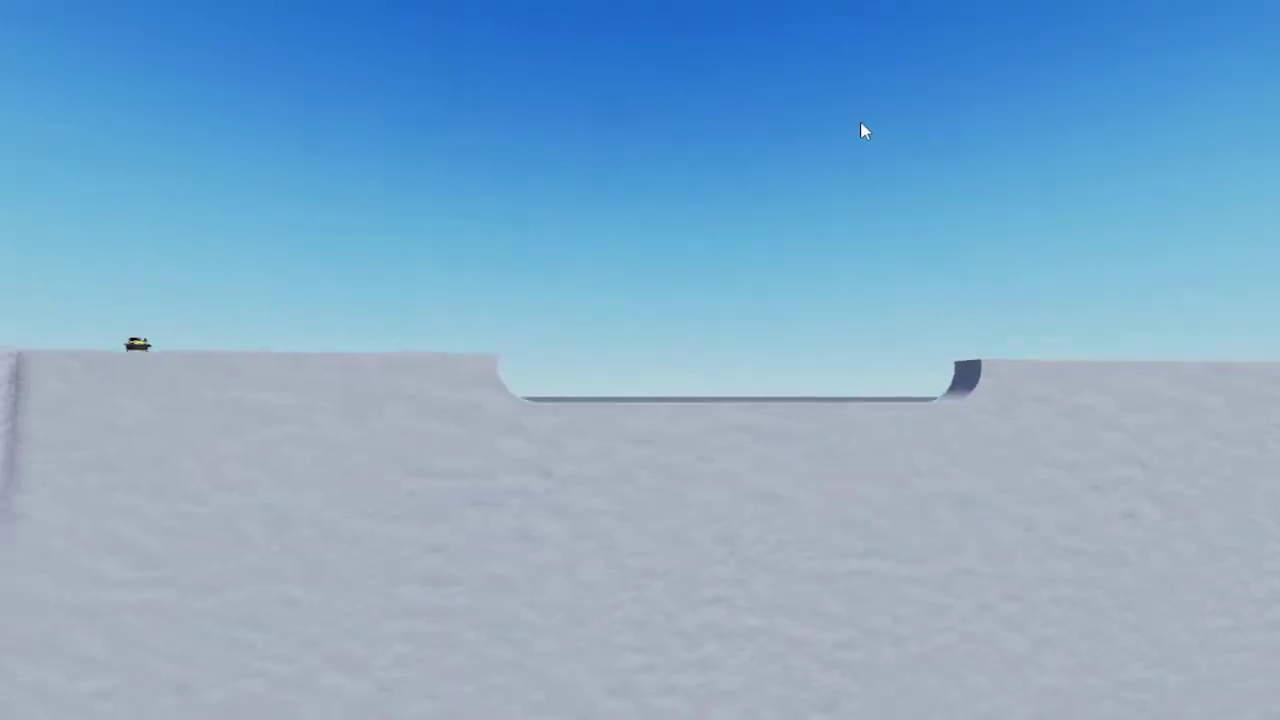
pyautogui.press('d')
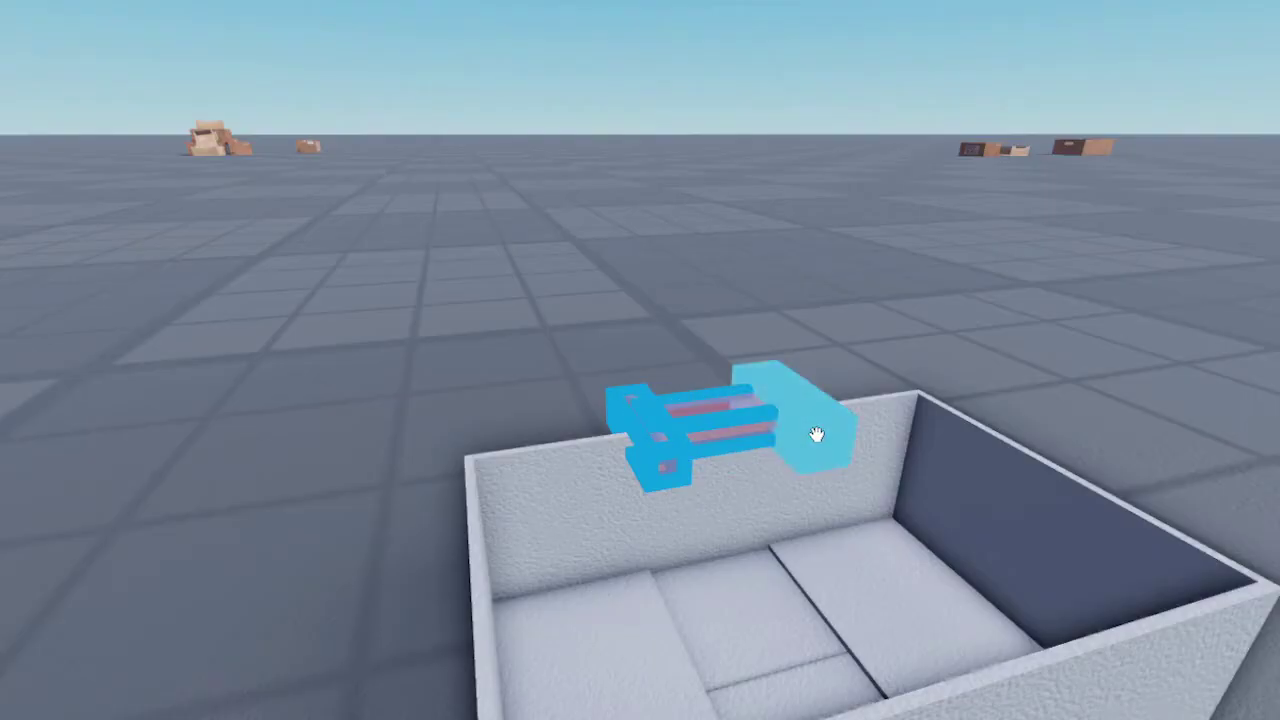
pyautogui.moveTo(817, 434); pyautogui.dragTo(891, 474, button='right')
pyautogui.hotkey('ctrl', '2')
pyautogui.hotkey('ctrl', 'd')
pyautogui.moveTo(854, 454); pyautogui.dragTo(1153, 562)
pyautogui.moveTo(1153, 562); pyautogui.dragTo(1015, 538, button='right')
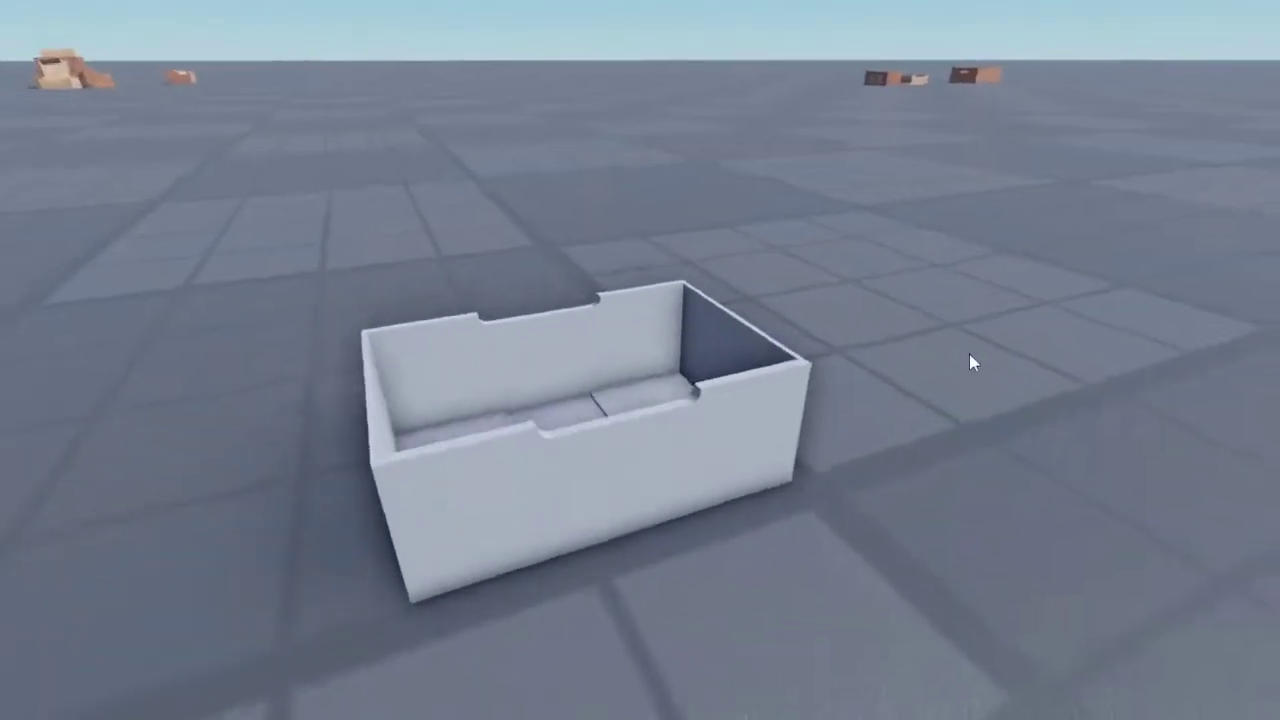
# Scale and place a negated cylinder across the middle of one short wall's upper edge
pyautogui.moveTo(969, 354); pyautogui.dragTo(958, 352, button='right')
pyautogui.scroll(2, 958, 352)
pyautogui.moveTo(911, 266); pyautogui.dragTo(909, 274, button='right')
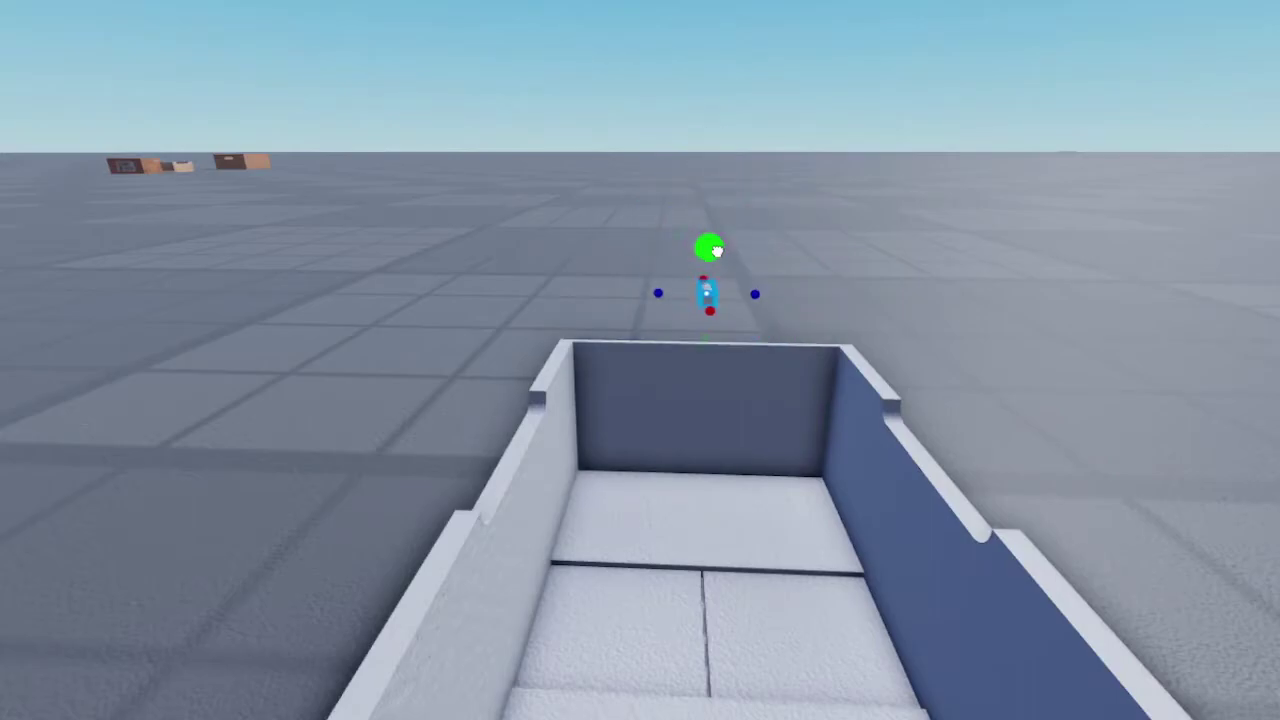
pyautogui.click(707, 399)
pyautogui.moveTo(707, 399); pyautogui.dragTo(595, 365, button='right')
pyautogui.moveTo(596, 364); pyautogui.dragTo(588, 363)
pyautogui.moveTo(456, 272); pyautogui.dragTo(426, 215)
pyautogui.click(673, 118)
pyautogui.moveTo(673, 118); pyautogui.dragTo(634, 109, button='right')
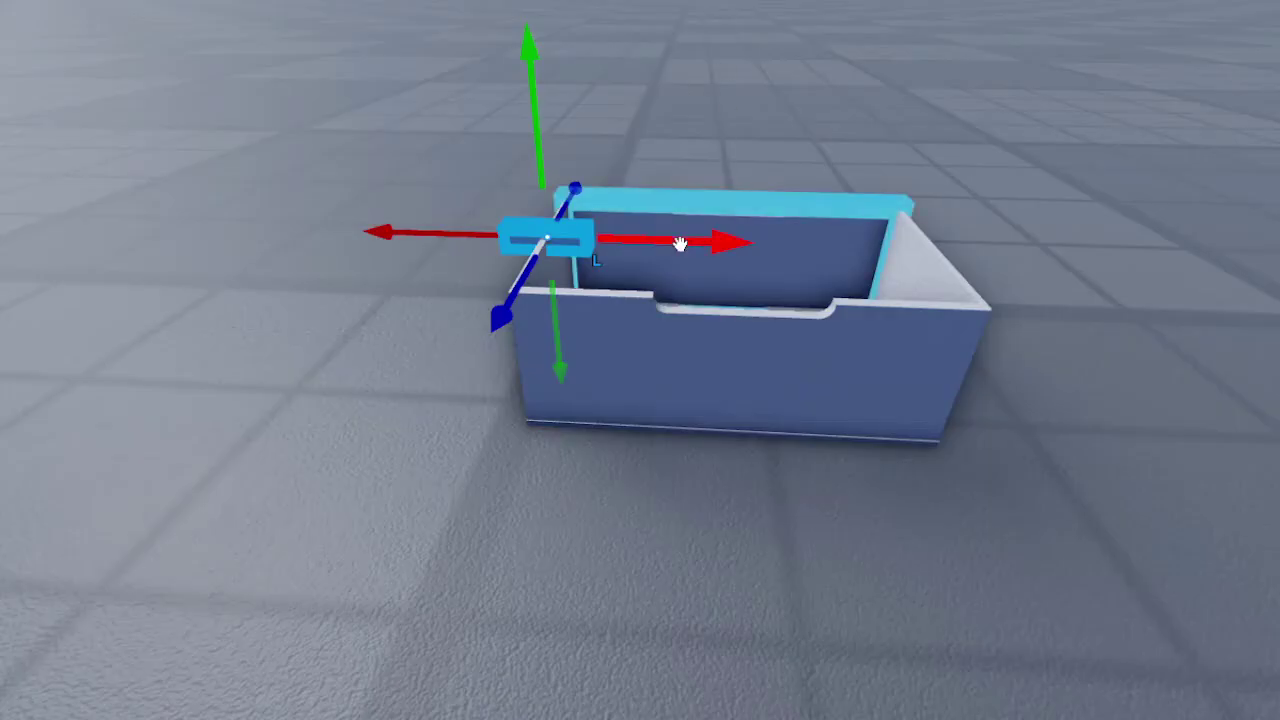
# Place a negated cylinder across the opposite short wall and union each cylinder with its wall to cut half-round notches
pyautogui.moveTo(680, 243); pyautogui.dragTo(977, 274)
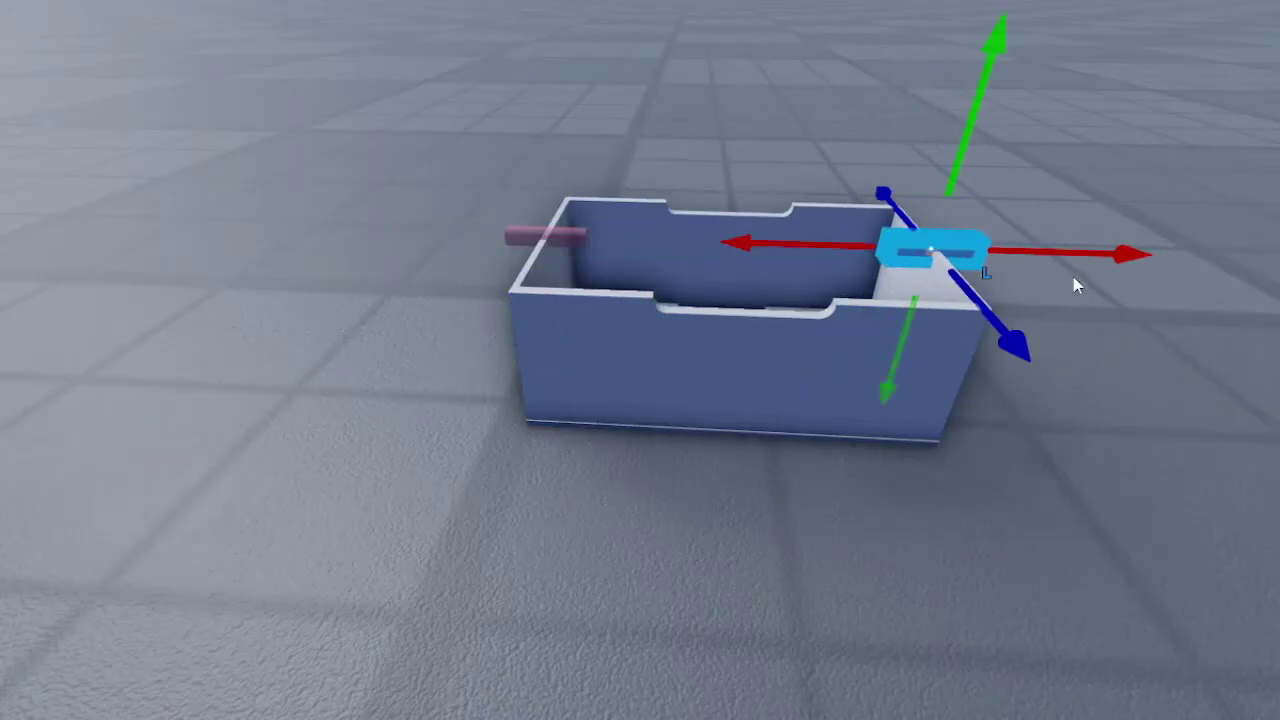
pyautogui.keyDown('ctrl'); pyautogui.click(896, 290); pyautogui.keyUp('ctrl')
pyautogui.hotkey('ctrl', 'shift', 'g')
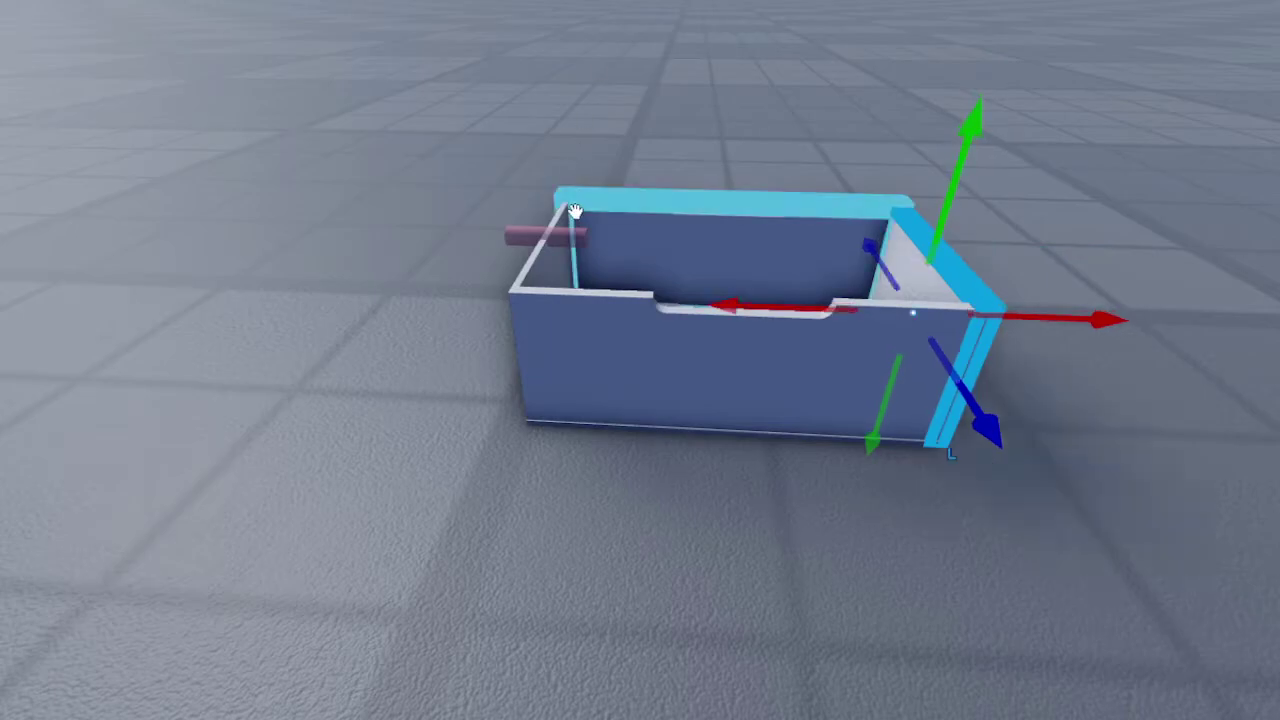
pyautogui.click(571, 243)
pyautogui.keyDown('ctrl'); pyautogui.click(564, 278); pyautogui.keyUp('ctrl')
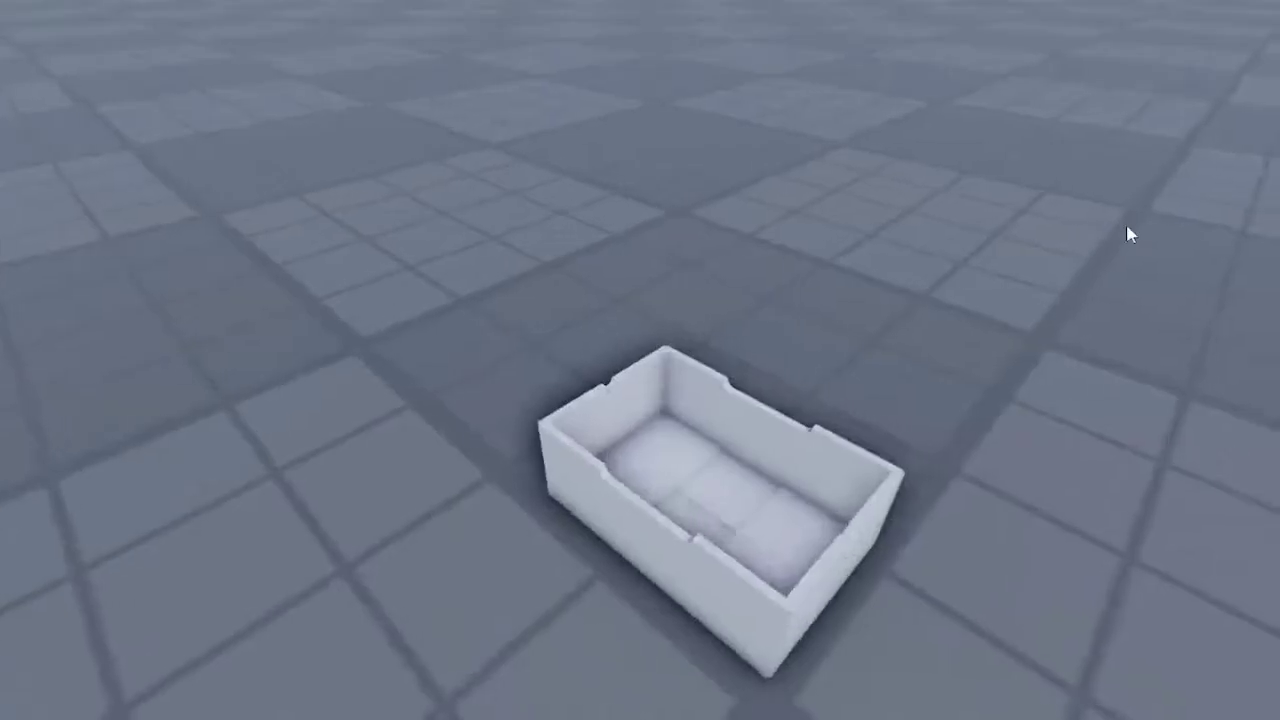
# Examine the box with its four notched walls from above, including the cardboard texture on one floor flap
pyautogui.moveTo(1128, 228); pyautogui.dragTo(897, 343, button='right')
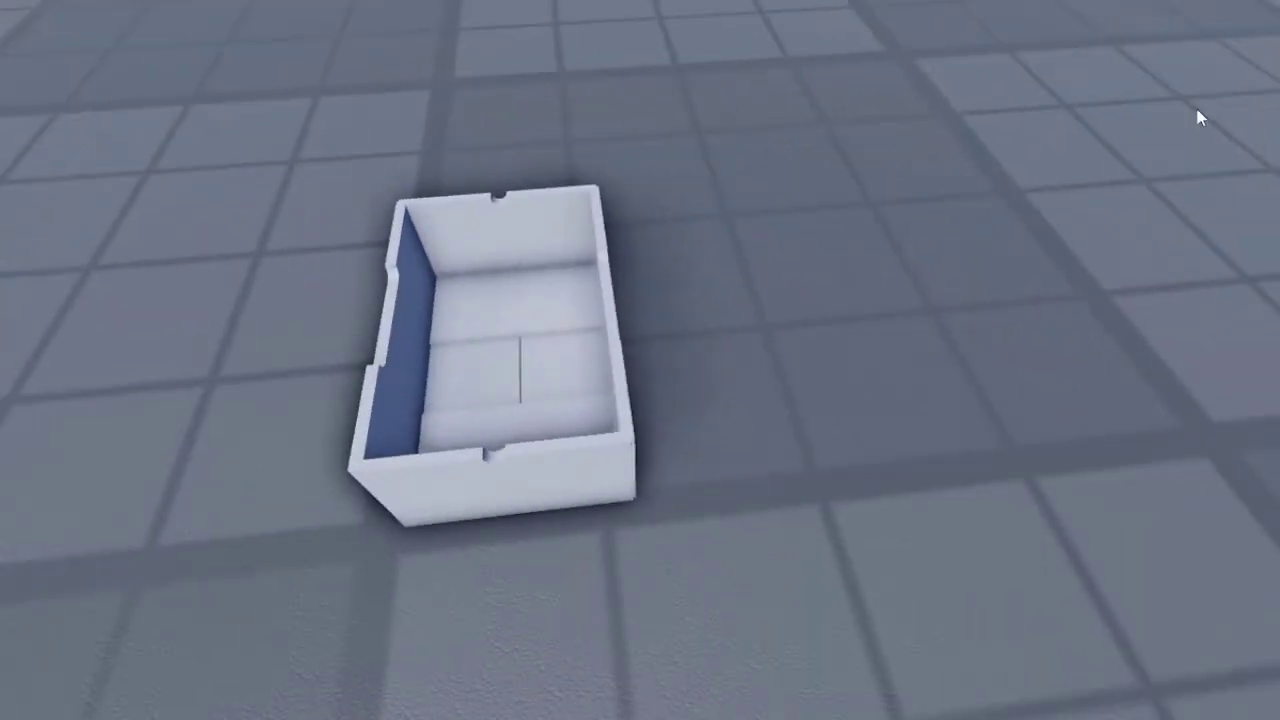
pyautogui.moveTo(676, 334); pyautogui.dragTo(691, 326, button='right')
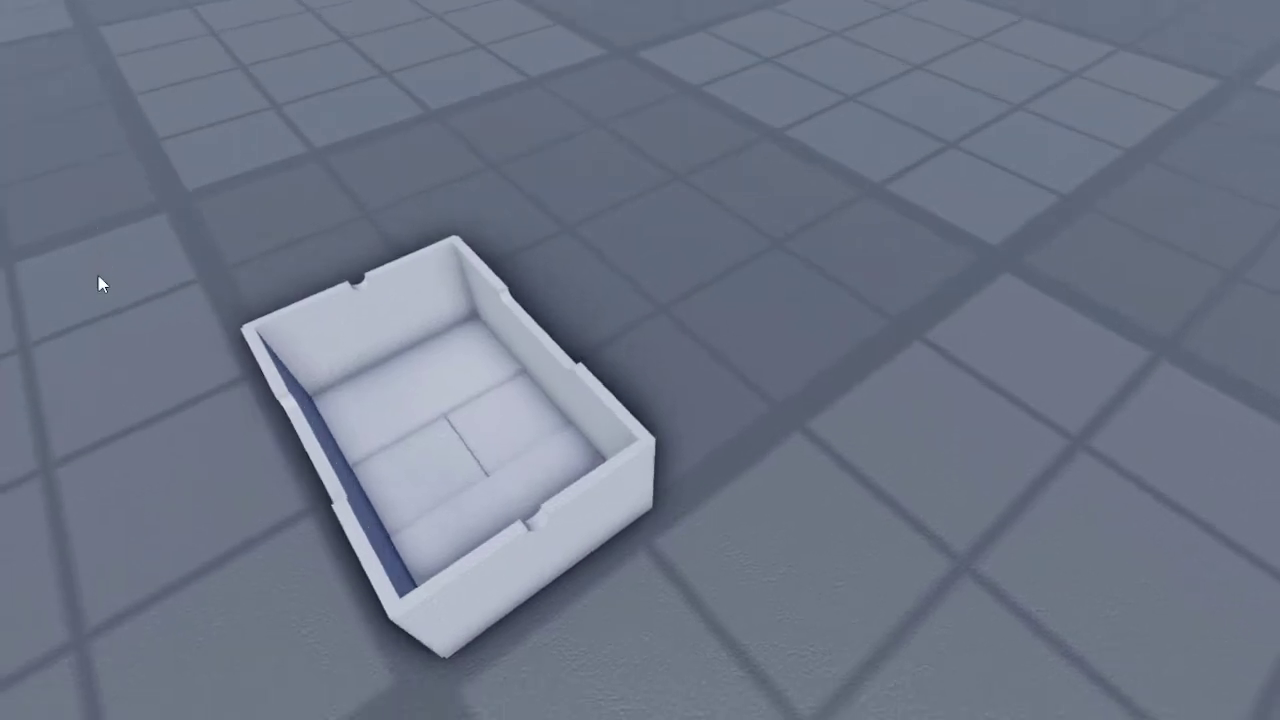
pyautogui.moveTo(103, 280); pyautogui.dragTo(103, 280, button='right')
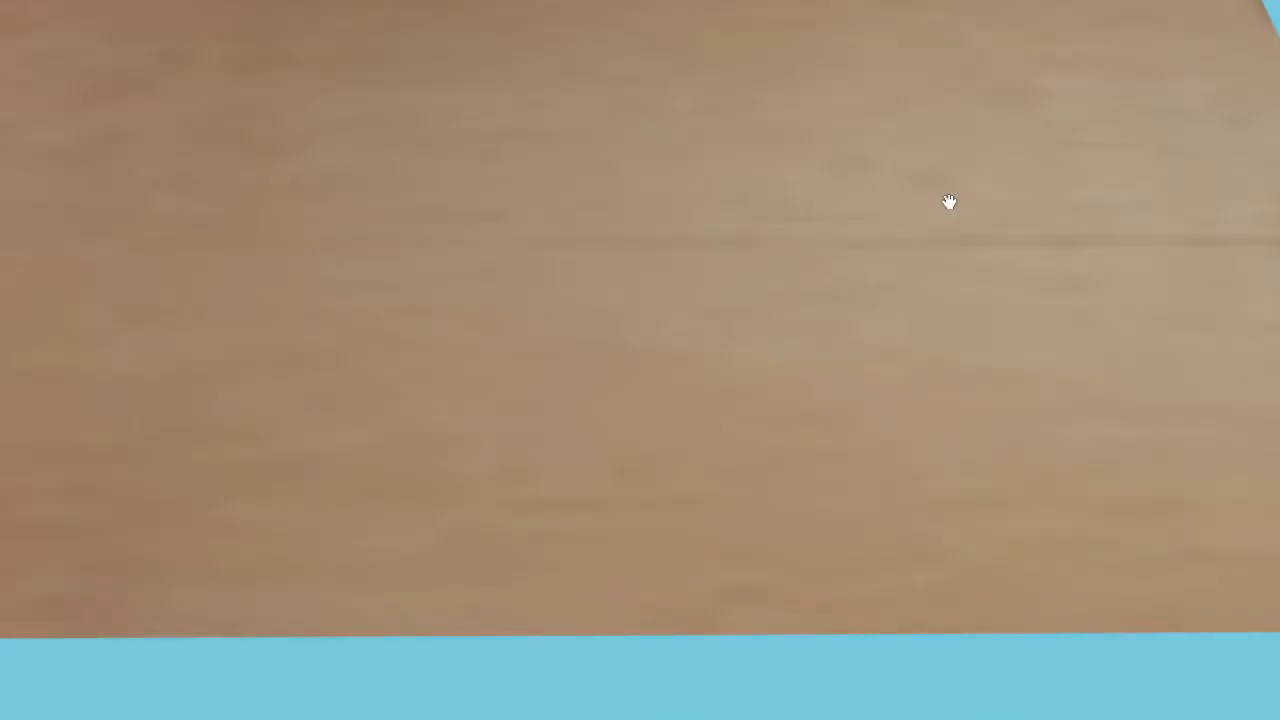
pyautogui.scroll(-3, 962, 220)
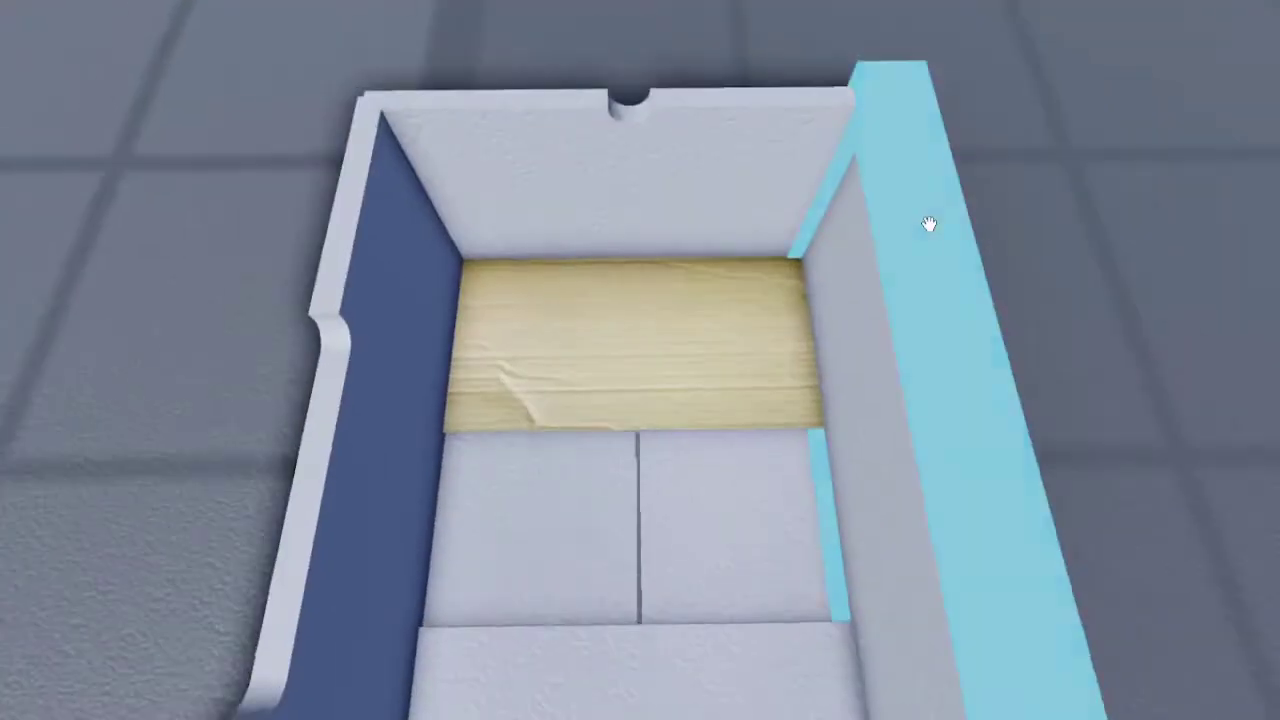
pyautogui.moveTo(928, 224); pyautogui.dragTo(931, 232, button='right')
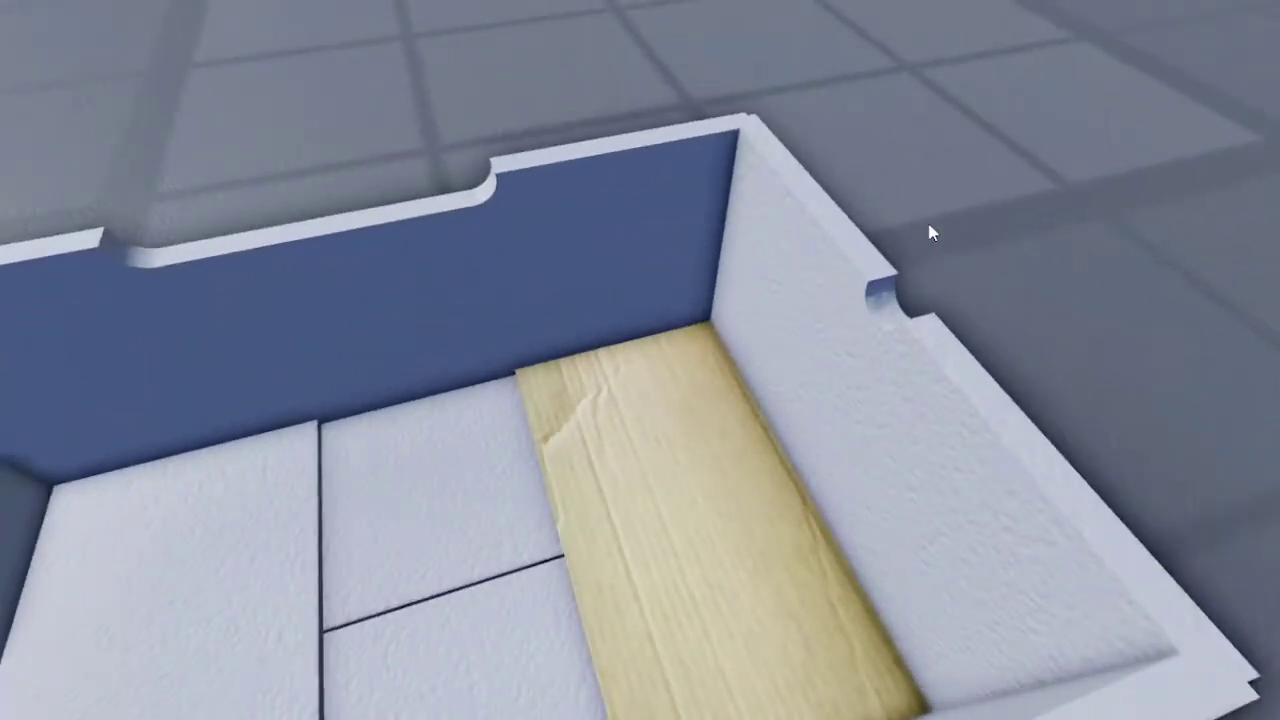
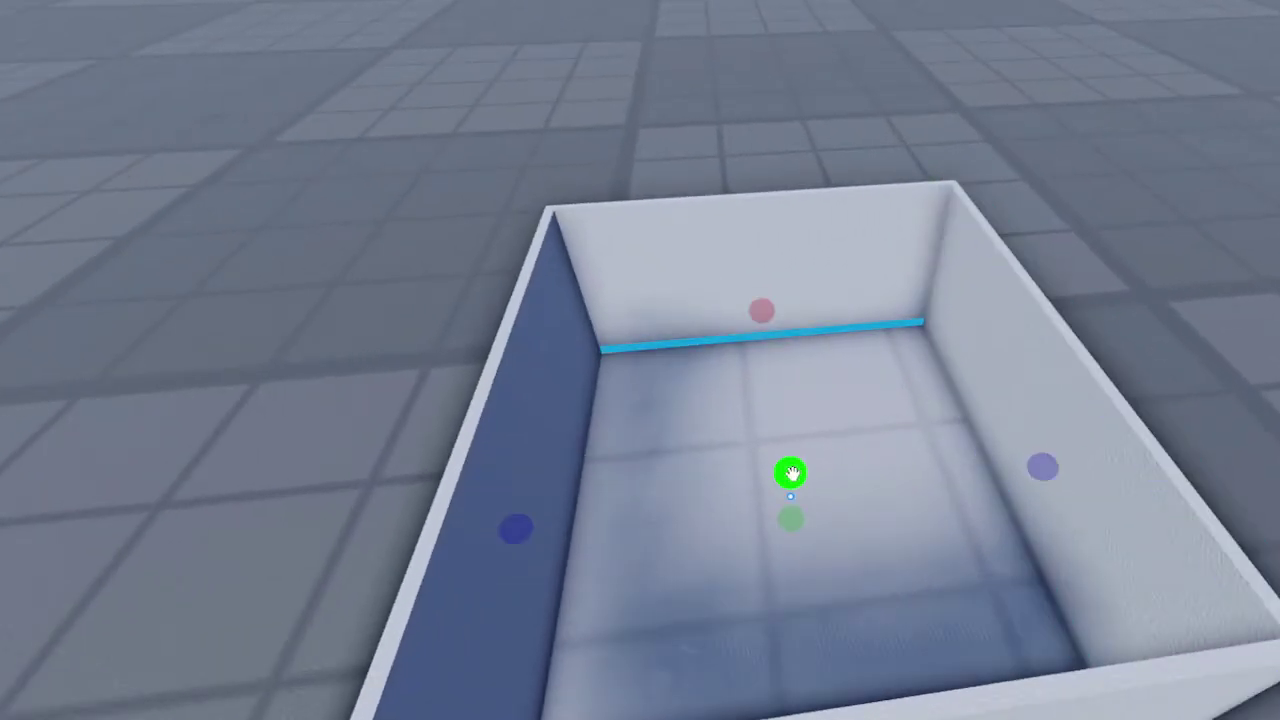
# Thicken the floor of the new open box slightly upward, above the ground surface
pyautogui.moveTo(792, 473); pyautogui.dragTo(789, 462)
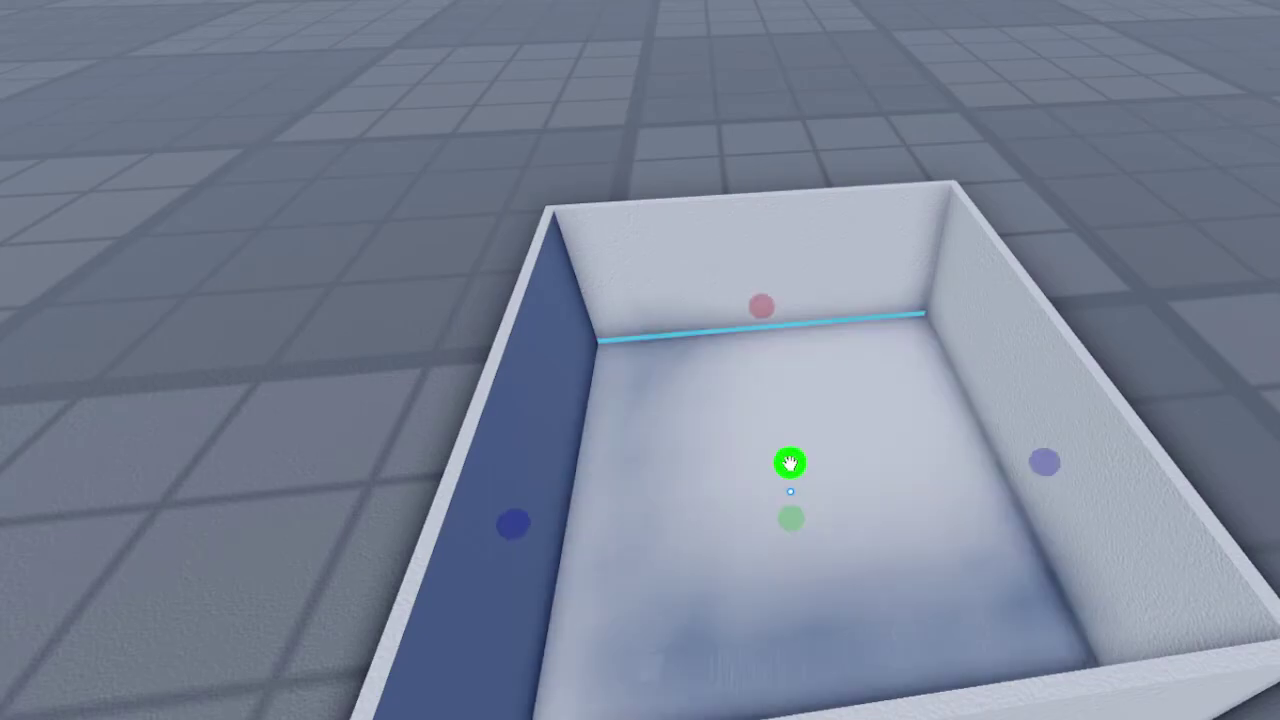
pyautogui.moveTo(789, 462); pyautogui.dragTo(790, 464, button='right')
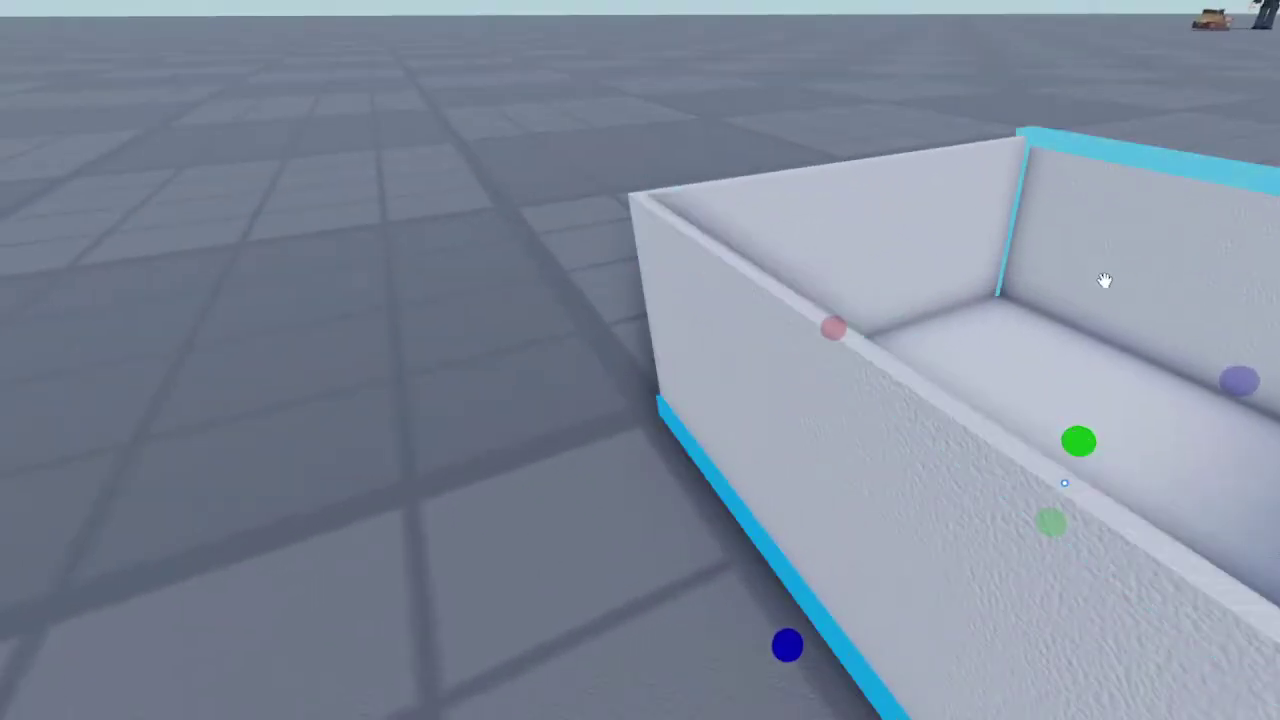
pyautogui.press('d')
pyautogui.moveTo(916, 443); pyautogui.dragTo(916, 442)
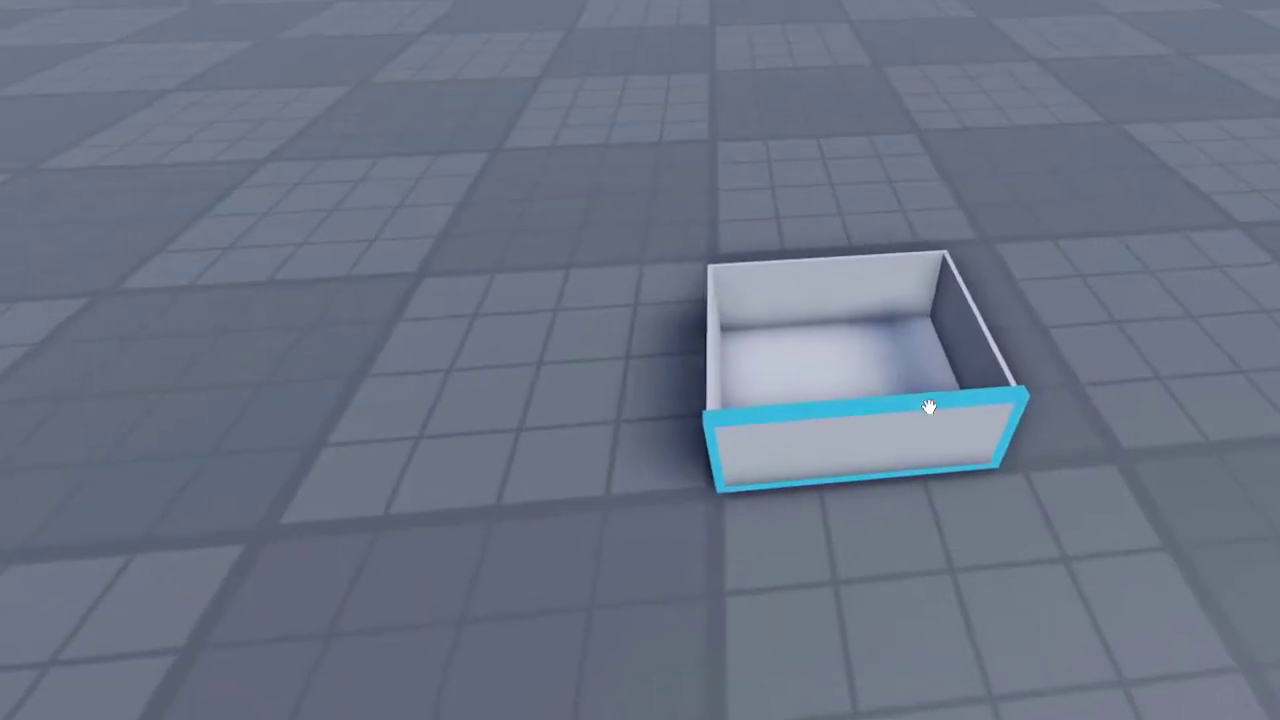
pyautogui.press('w')
pyautogui.moveTo(1049, 449); pyautogui.dragTo(1049, 454, button='right')
pyautogui.press('d')
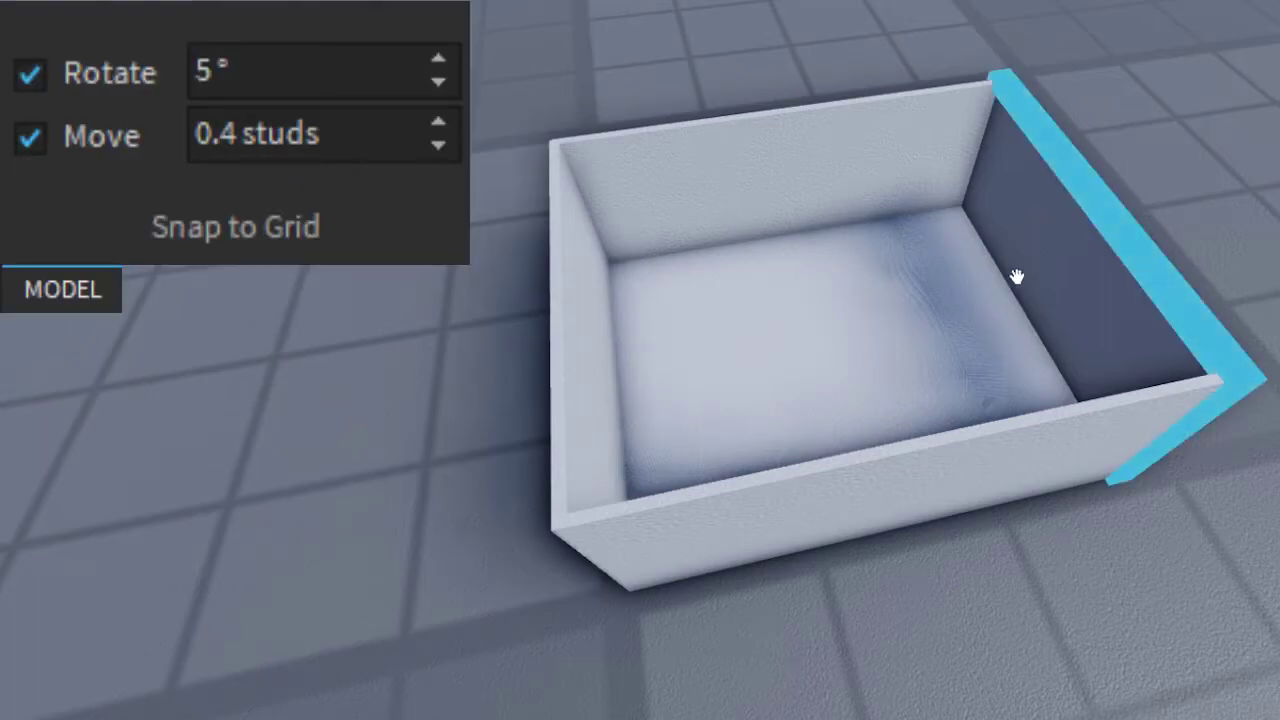
# Scale the floor down from one end into a narrow plank beside the box's end wall
pyautogui.hotkey('ctrl', '3')
pyautogui.moveTo(1063, 323); pyautogui.dragTo(783, 355)
pyautogui.click(842, 342)
pyautogui.moveTo(847, 340); pyautogui.dragTo(849, 342, button='right')
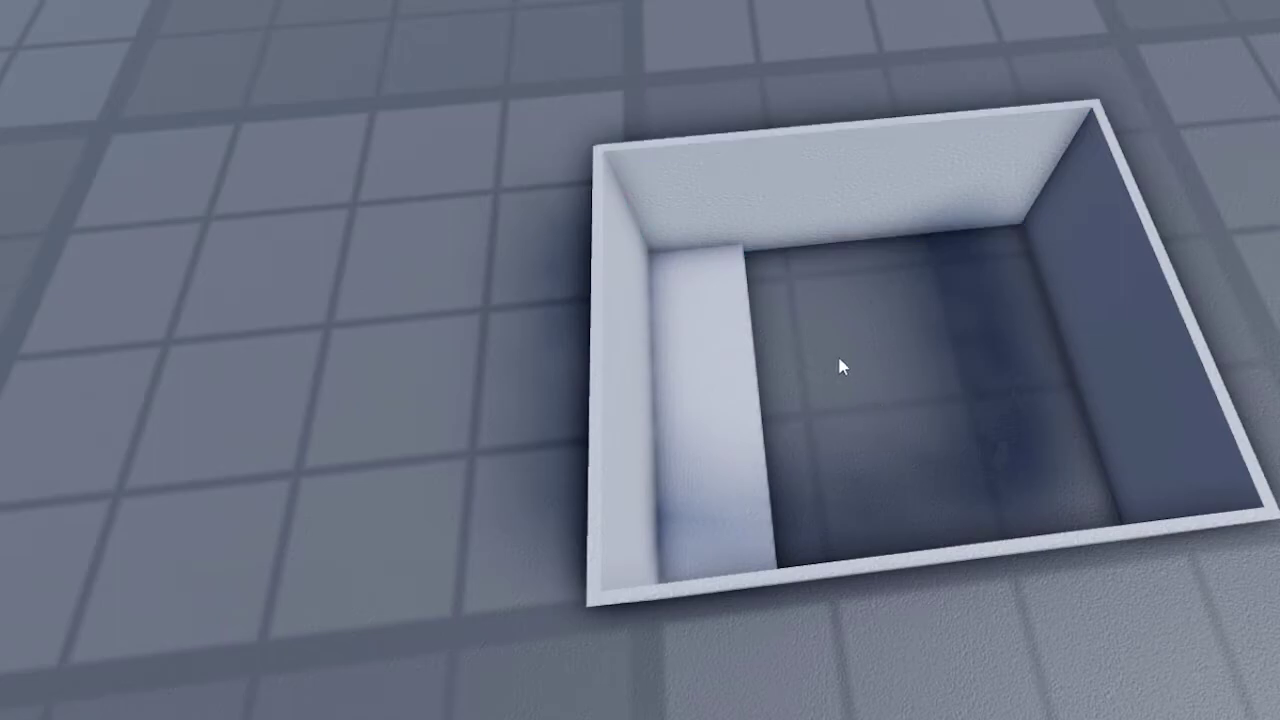
# Try to place a copy of the floor plank with a wide gap beside the first one, and undo it
pyautogui.click(697, 409)
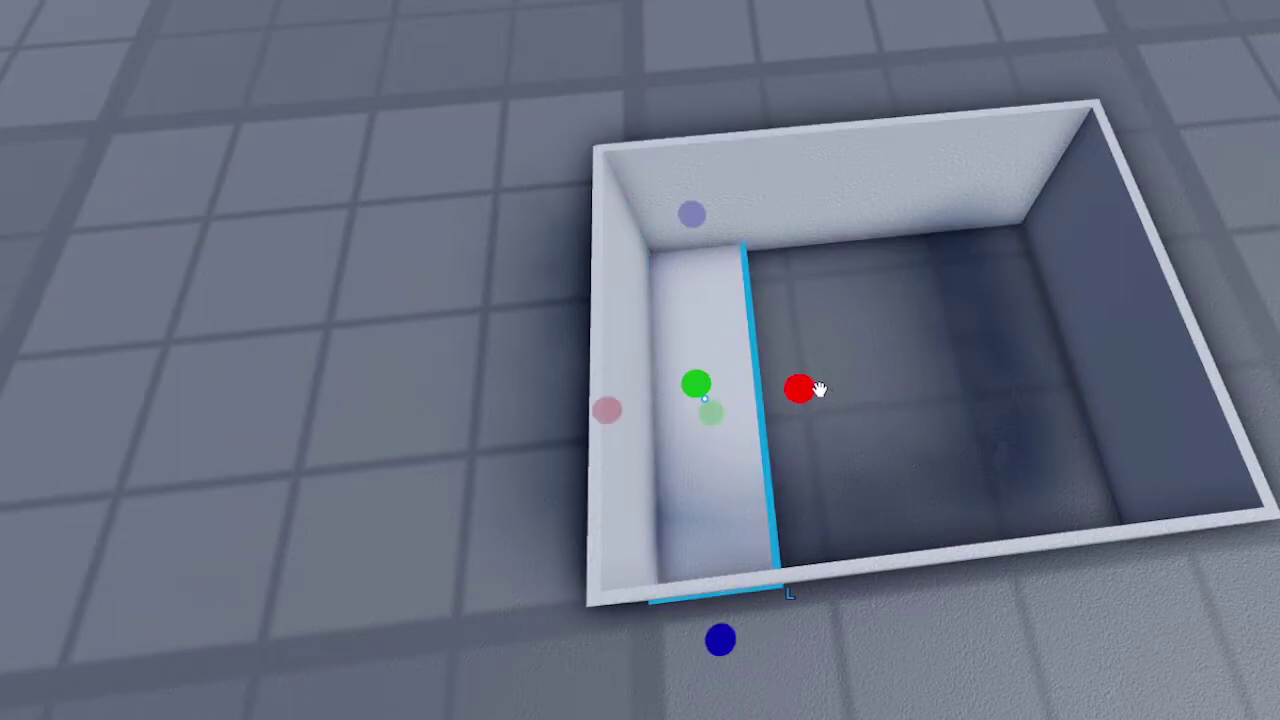
pyautogui.moveTo(880, 392); pyautogui.dragTo(985, 388)
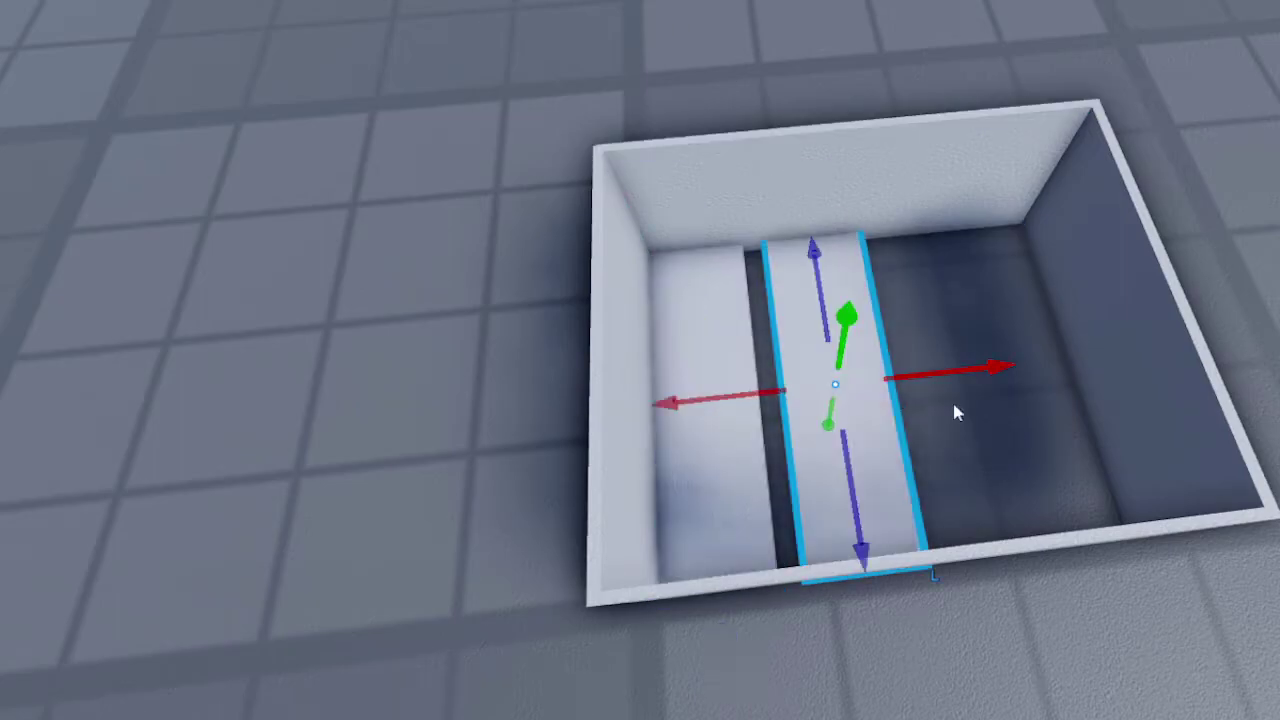
pyautogui.click(1012, 418)
pyautogui.moveTo(1023, 422); pyautogui.dragTo(1024, 425, button='right')
pyautogui.hotkey('ctrl', 'z')
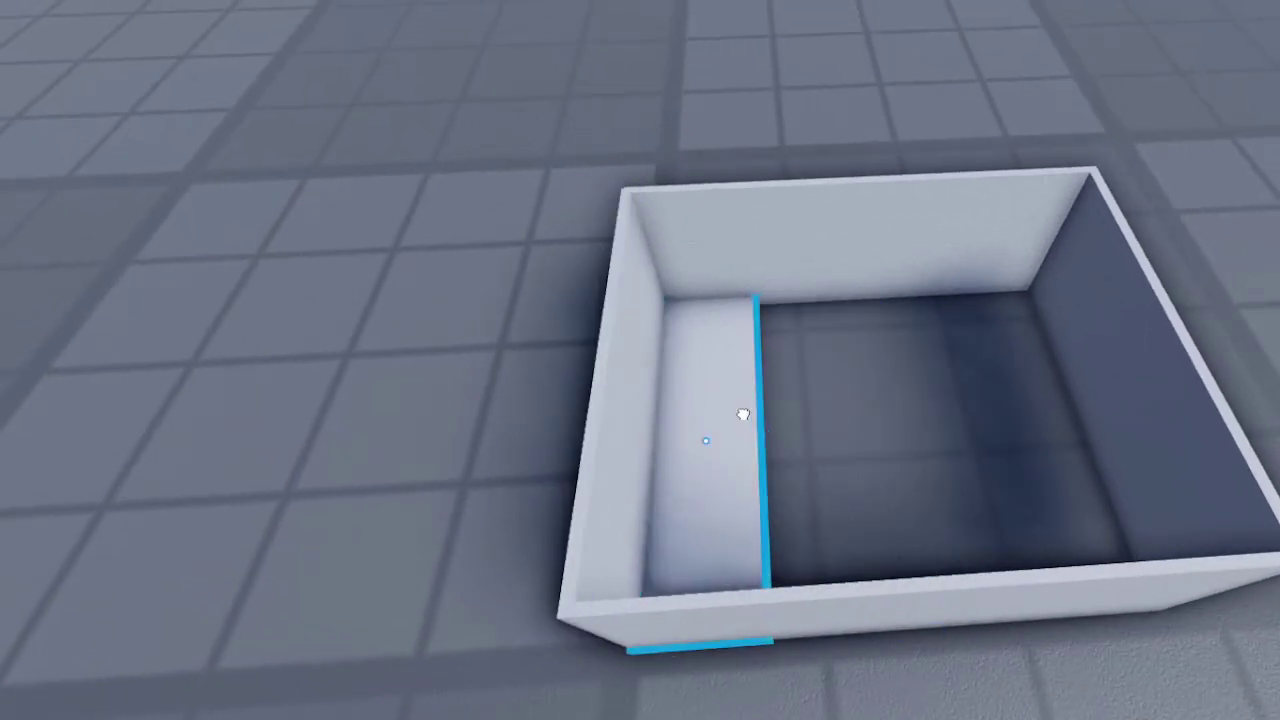
# Place a copy of the floor plank beside the first one, leaving only a narrow gap between them
pyautogui.moveTo(886, 443); pyautogui.dragTo(1000, 437)
pyautogui.click(1051, 510)
pyautogui.moveTo(1051, 510); pyautogui.dragTo(1051, 512, button='right')
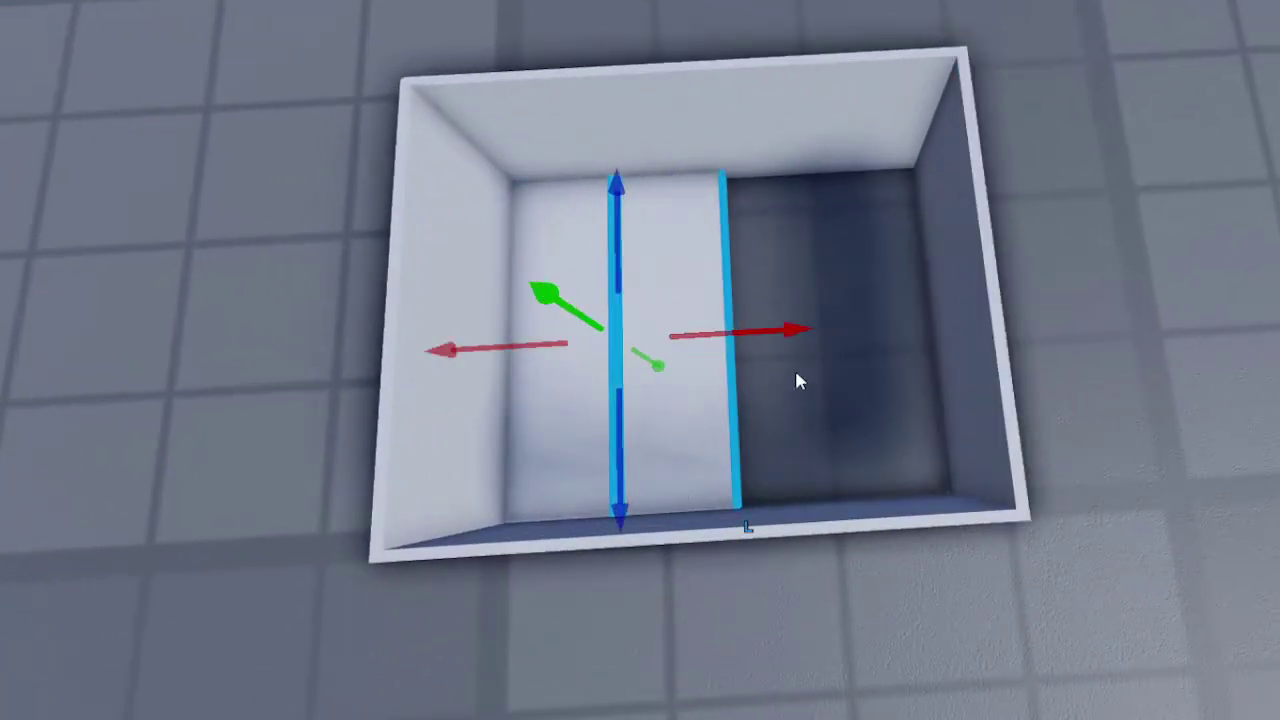
# Duplicate the two floor planks together and move the copies across to cover the rest of the box's floor
pyautogui.hotkey('ctrl', 'd')
pyautogui.moveTo(780, 333); pyautogui.dragTo(937, 343)
pyautogui.click(1257, 520)
pyautogui.scroll(-3, 1245, 513)
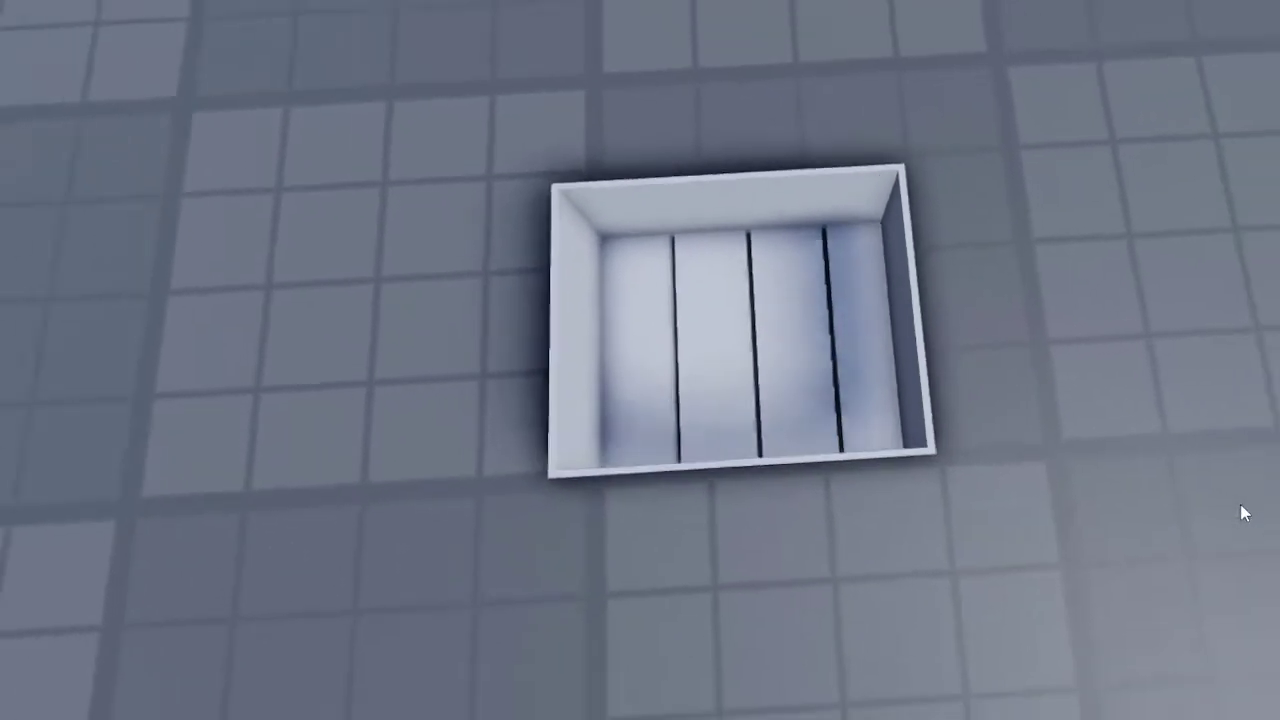
pyautogui.scroll(-2, 1245, 513)
pyautogui.scroll(6, 1006, 674)
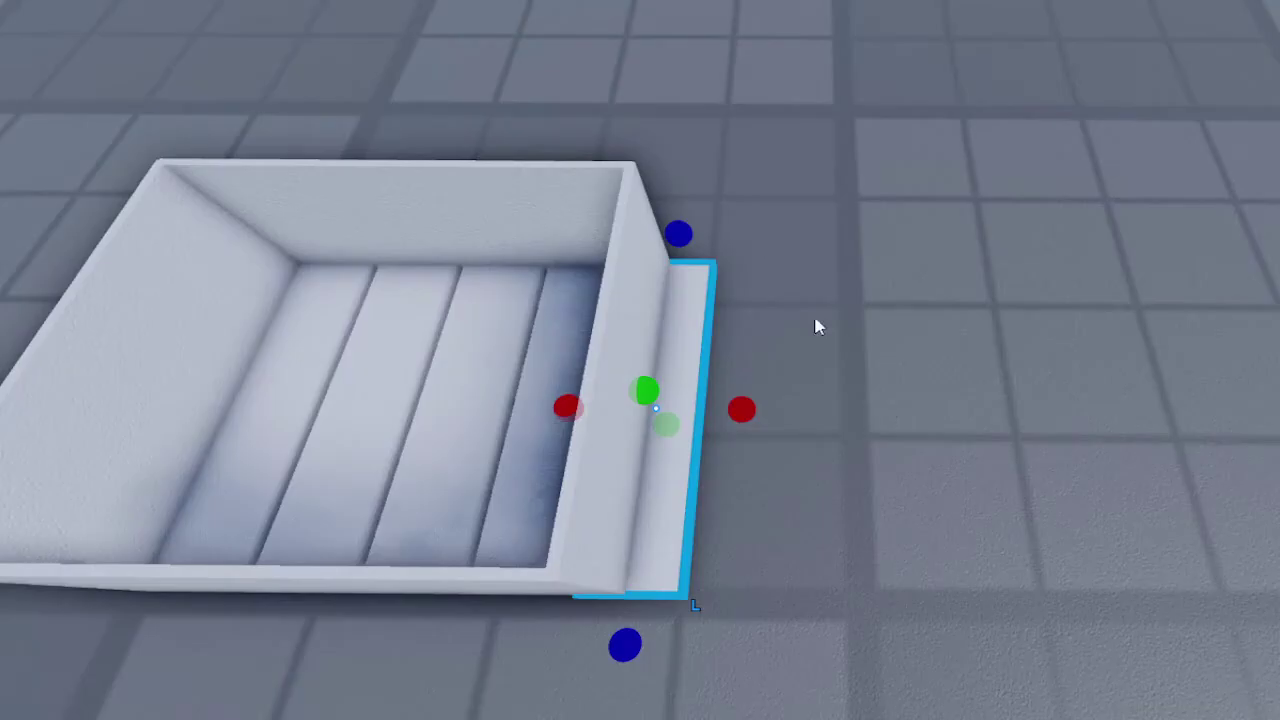
# Scale in the overhanging edge of the last floor plank until it ends at the box's end wall
pyautogui.click(817, 326)
pyautogui.moveTo(817, 326); pyautogui.dragTo(1168, 592, button='right')
pyautogui.scroll(-3, 1170, 598)
pyautogui.click(766, 486)
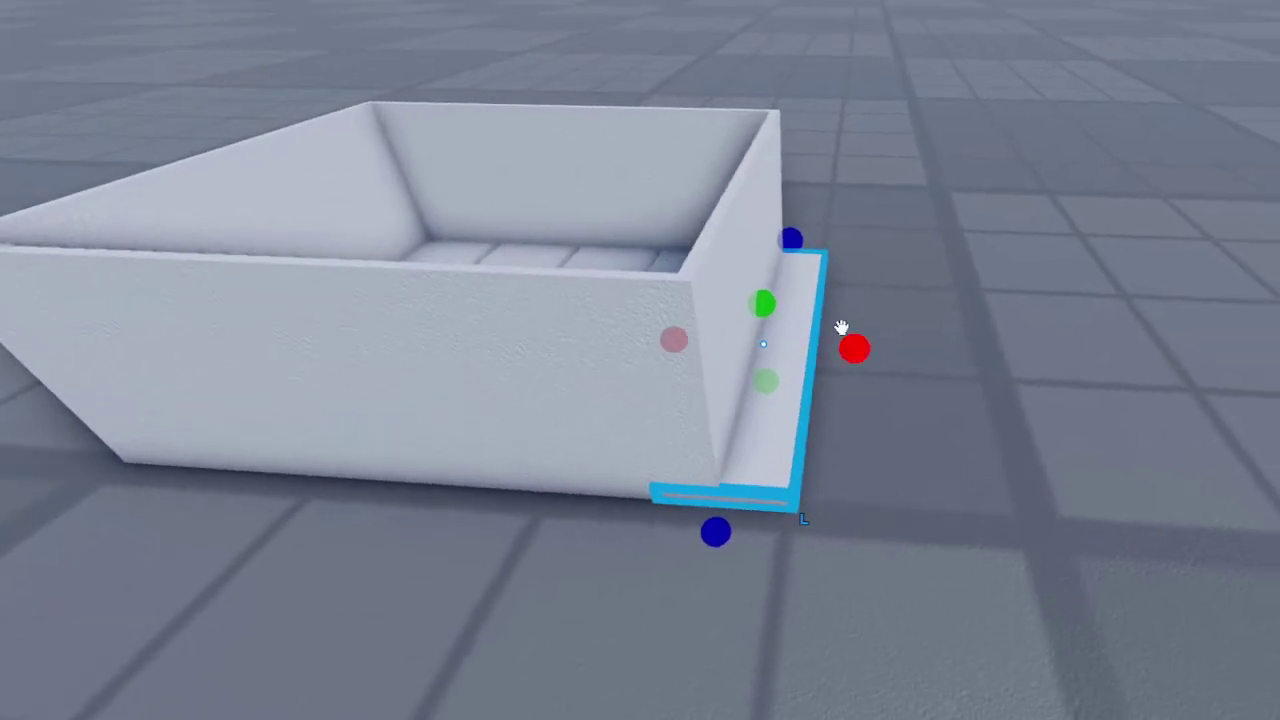
pyautogui.moveTo(924, 420); pyautogui.dragTo(1000, 483, button='right')
pyautogui.scroll(-3, 1000, 483)
# Examine the gaps between the floor planks and their fit against the walls from inside the box
pyautogui.moveTo(1166, 460); pyautogui.dragTo(1140, 431, button='right')
pyautogui.scroll(4, 1140, 431)
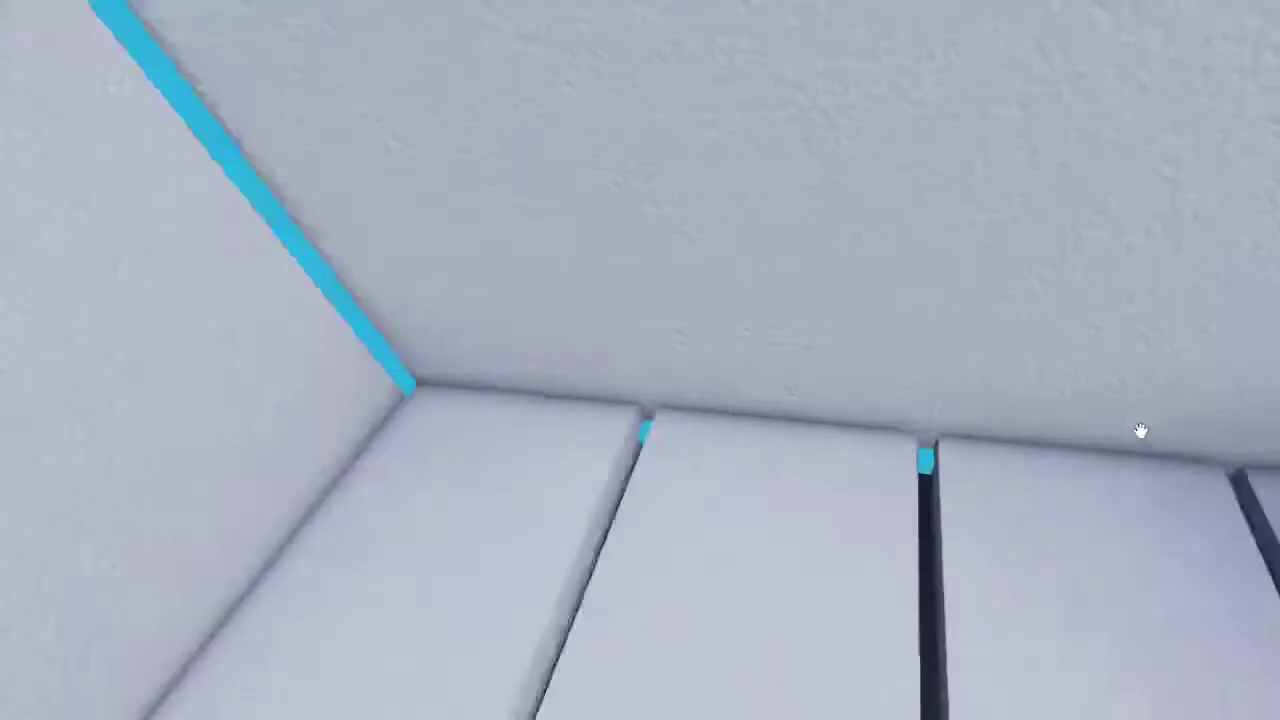
pyautogui.scroll(-3, 1140, 431)
pyautogui.scroll(3, 957, 600)
pyautogui.moveTo(951, 620); pyautogui.dragTo(925, 385, button='right')
pyautogui.scroll(-3, 975, 592)
pyautogui.scroll(3, 731, 380)
pyautogui.moveTo(1101, 189); pyautogui.dragTo(1078, 183, button='right')
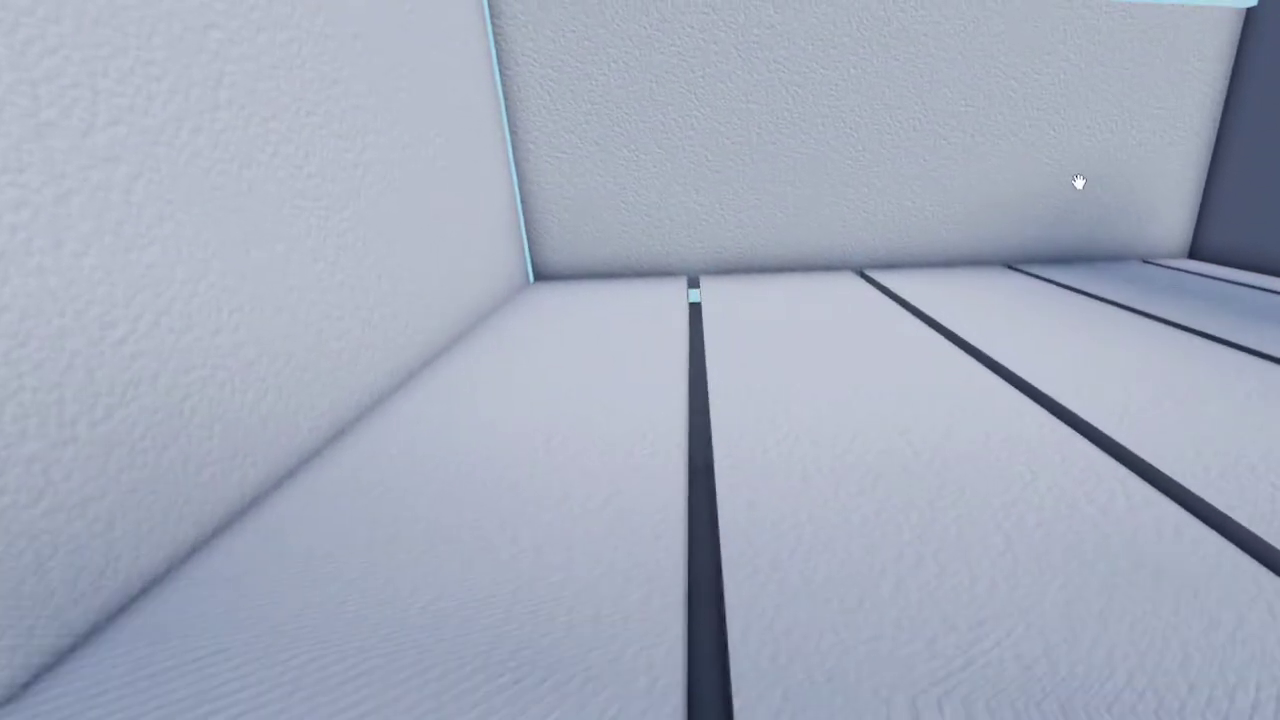
pyautogui.click(851, 474)
# Raise the whole box high above the ground and delete the slab beneath its floor planks
pyautogui.moveTo(851, 474); pyautogui.dragTo(1149, 484, button='right')
pyautogui.scroll(-5, 1137, 480)
pyautogui.moveTo(525, 160); pyautogui.dragTo(644, 319)
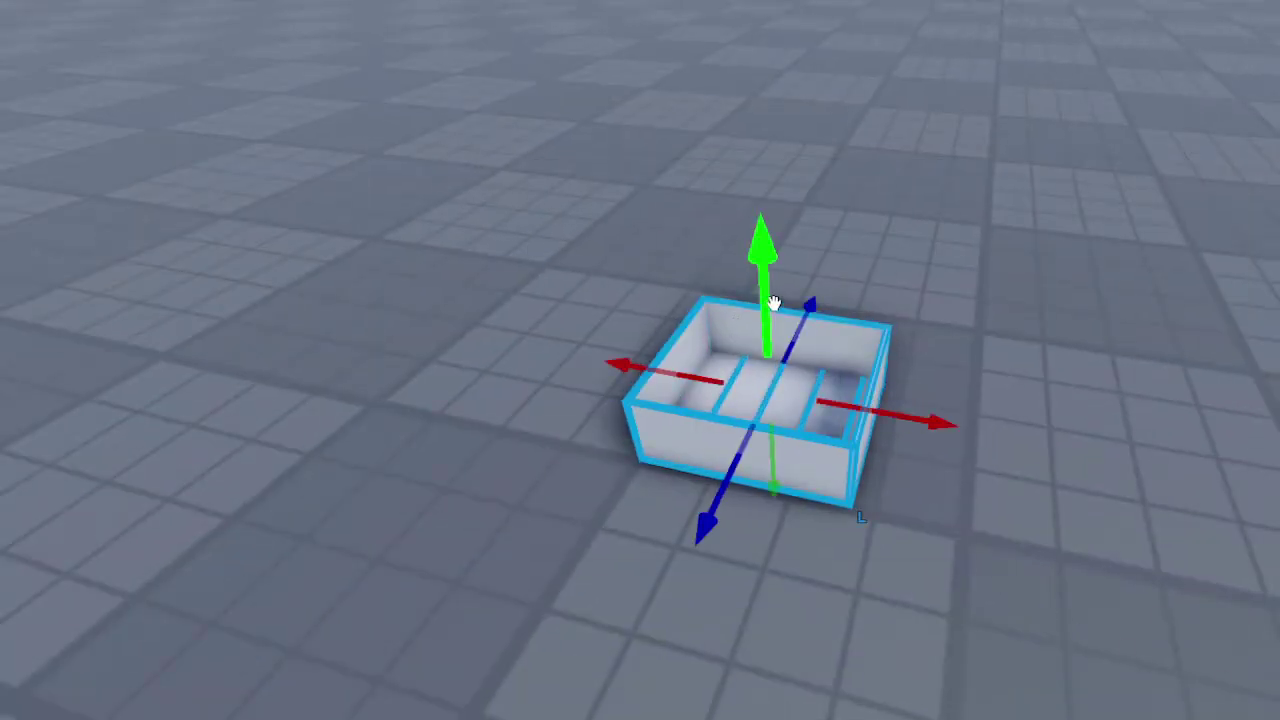
pyautogui.moveTo(774, 303); pyautogui.dragTo(759, 55)
pyautogui.click(1106, 328)
pyautogui.moveTo(1106, 328); pyautogui.dragTo(1077, 263, button='right')
pyautogui.press('q')
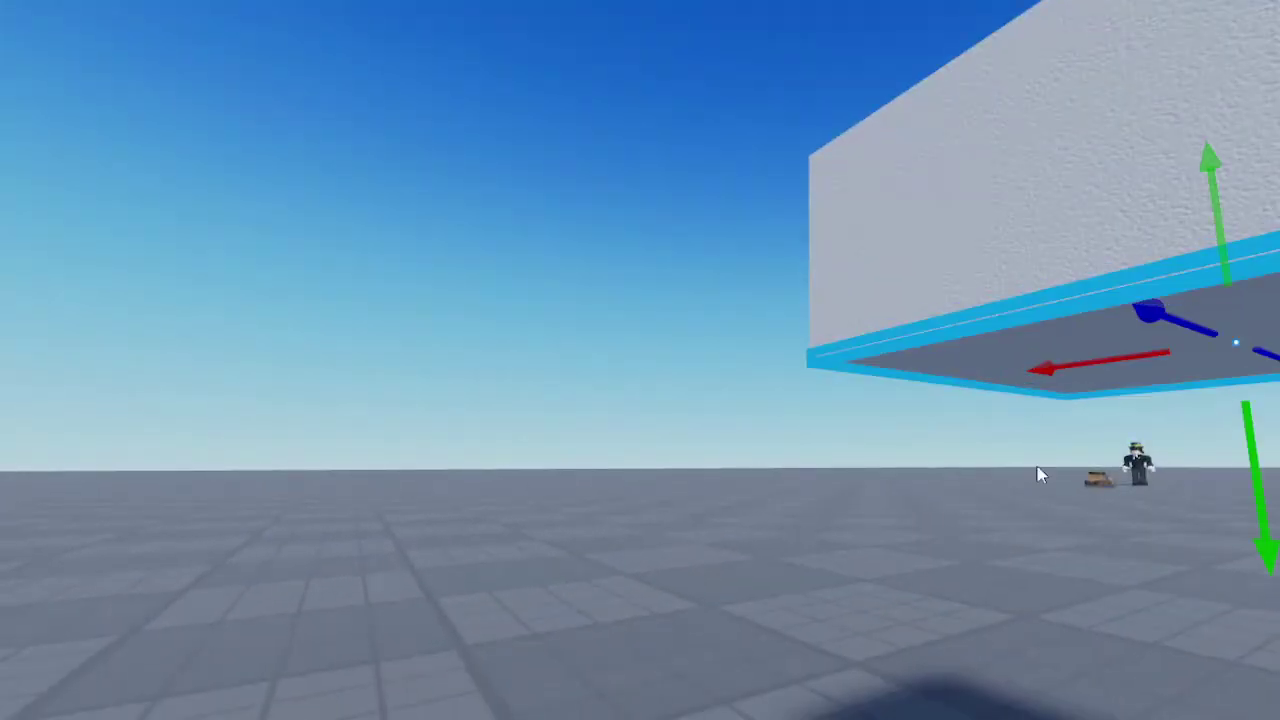
pyautogui.press('Delete')
# Give all parts of the box a brown wood look and set the box back down on the ground
pyautogui.press('w')
pyautogui.moveTo(929, 606); pyautogui.dragTo(929, 603, button='right')
pyautogui.press('s')
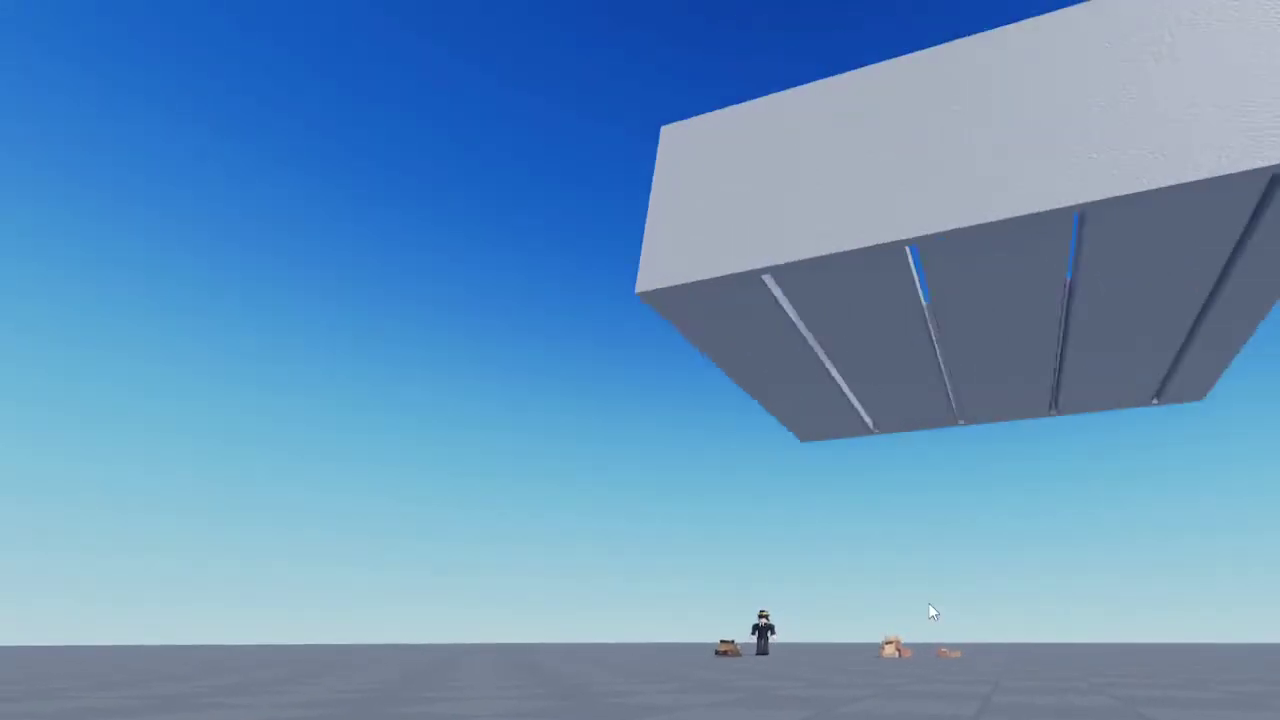
pyautogui.scroll(-3, 929, 612)
pyautogui.press('q')
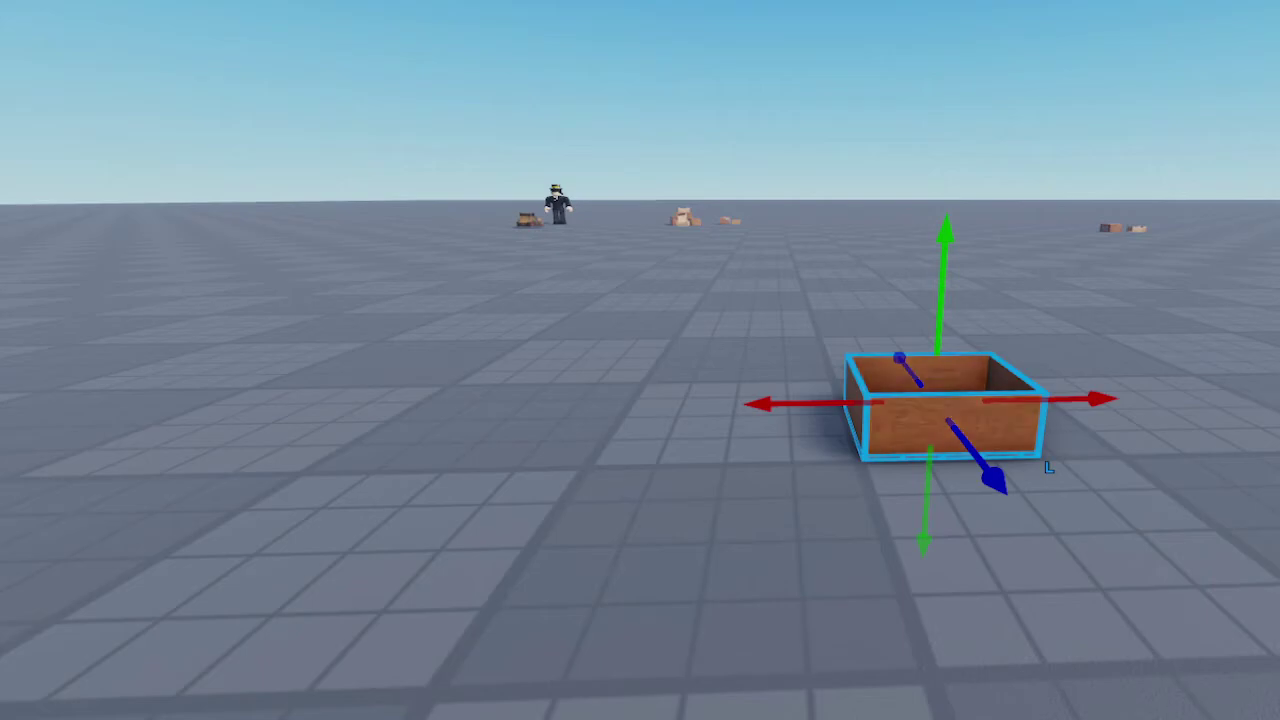
pyautogui.click(1257, 358)
# Add a new block above the wooden box and flatten it into a low slab
pyautogui.press('w')
pyautogui.moveTo(1258, 359); pyautogui.dragTo(1252, 320, button='right')
pyautogui.press('d')
pyautogui.press('e')
pyautogui.press('d')
pyautogui.press('a')
pyautogui.moveTo(994, 292); pyautogui.dragTo(991, 292, button='right')
pyautogui.press('a')
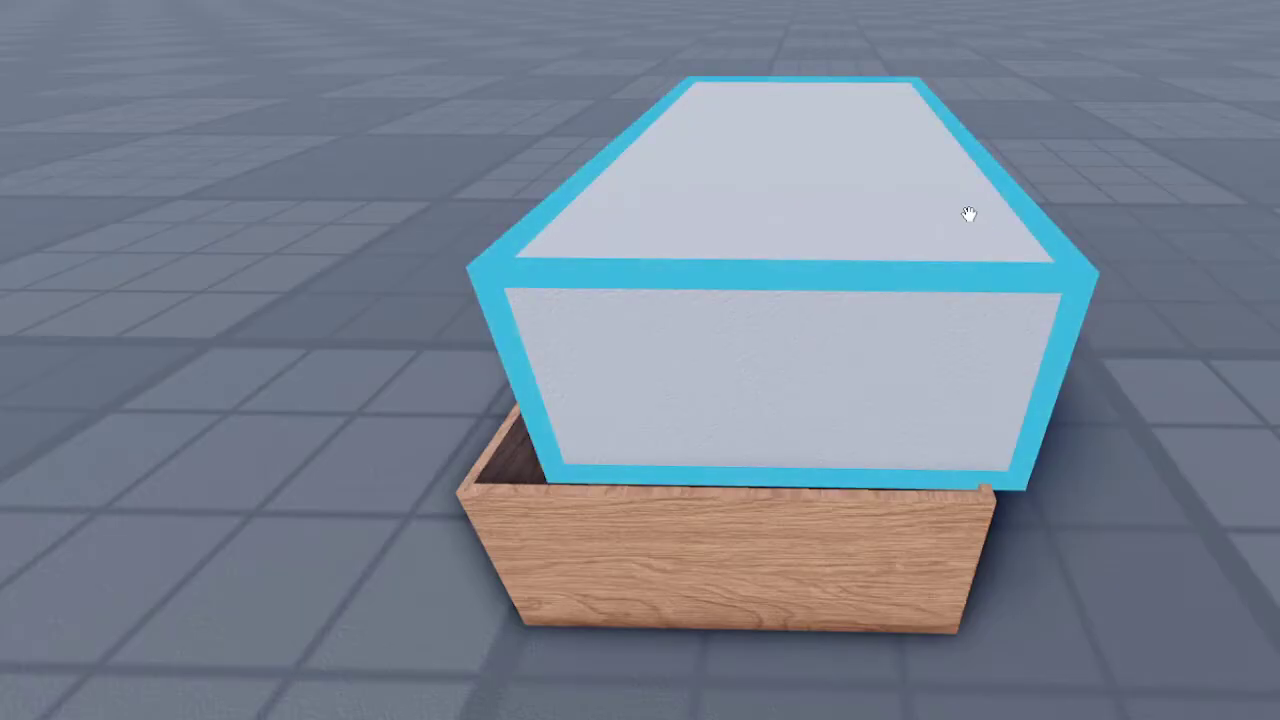
pyautogui.moveTo(800, 86); pyautogui.dragTo(797, 154)
# Centre the slab across the box's end wall and lower it so it passes through the wall's upper part
pyautogui.hotkey('ctrl', '2')
pyautogui.moveTo(920, 211); pyautogui.dragTo(875, 211)
pyautogui.moveTo(947, 210); pyautogui.dragTo(871, 165, button='right')
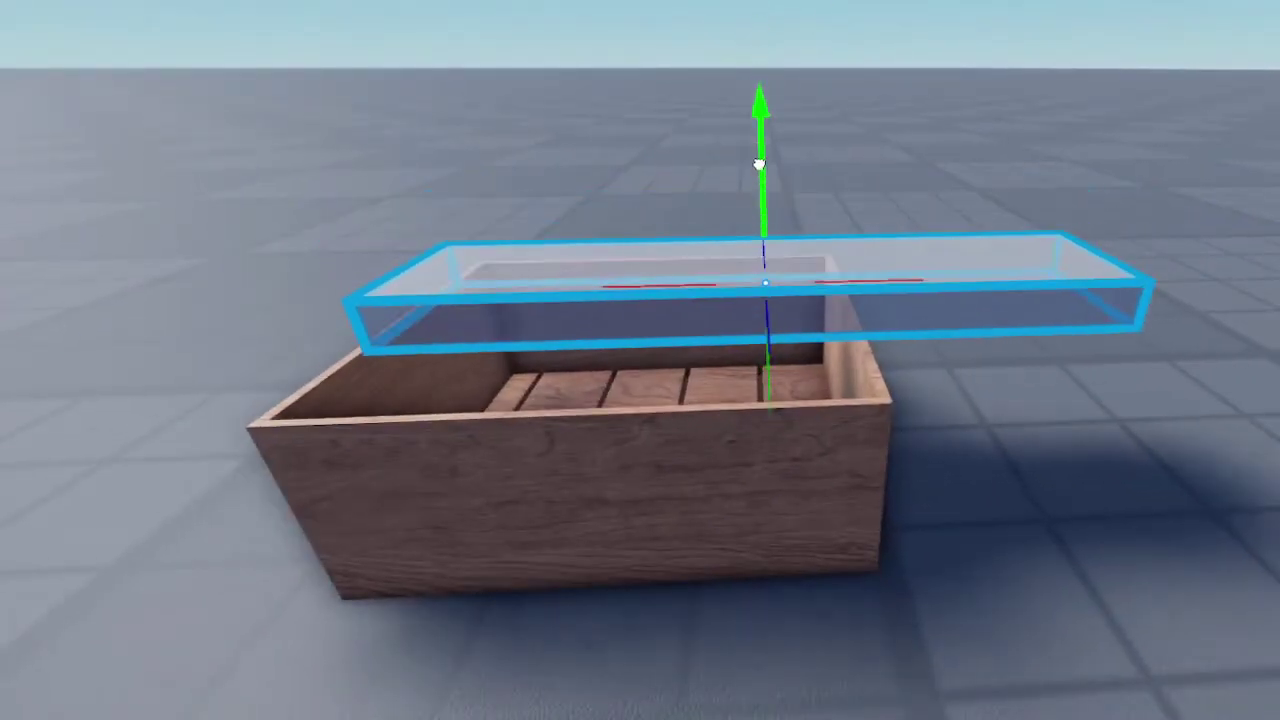
pyautogui.moveTo(760, 163); pyautogui.dragTo(760, 229)
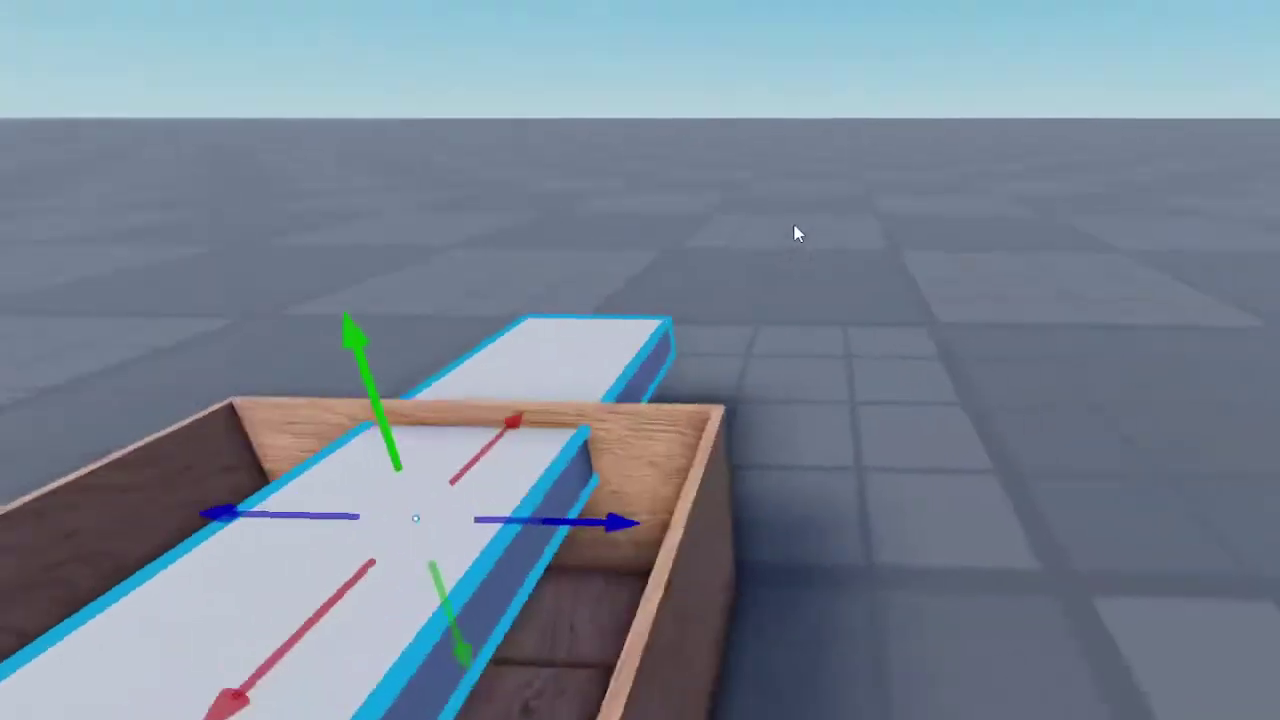
pyautogui.scroll(5, 794, 232)
pyautogui.scroll(-5, 794, 226)
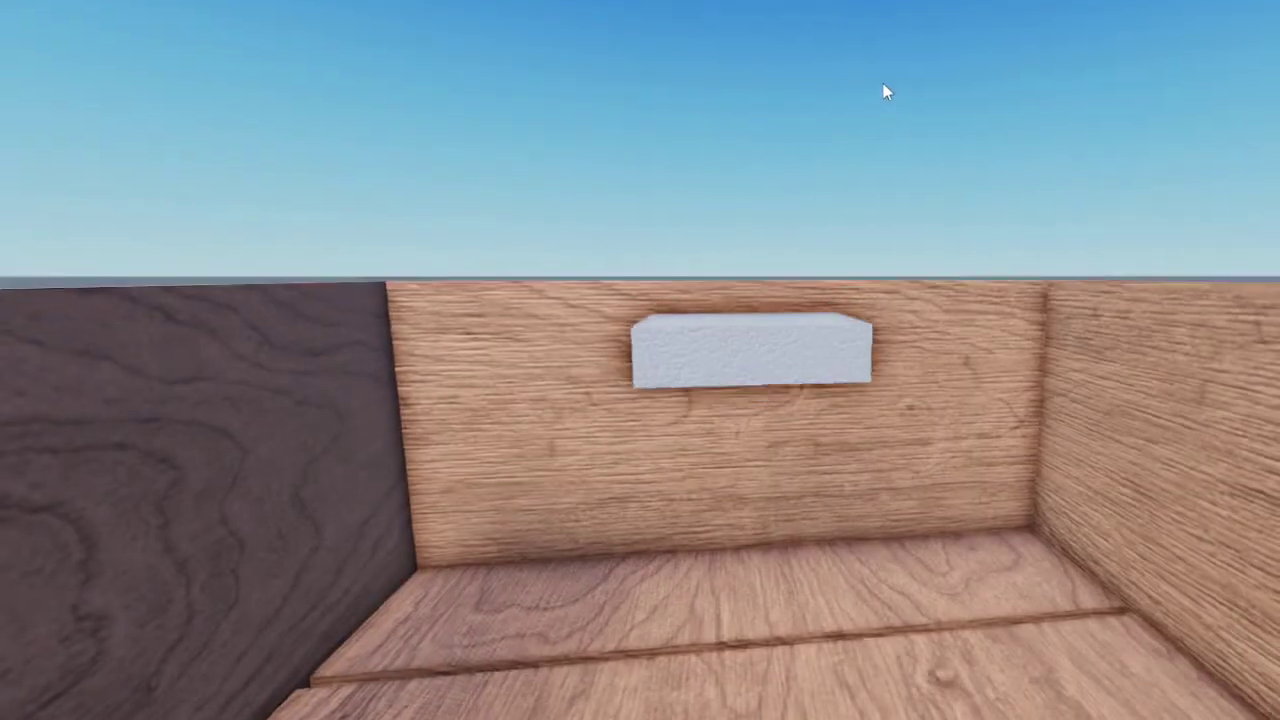
# Try to delete the large white block at the box's end, and undo it
pyautogui.moveTo(883, 88); pyautogui.dragTo(883, 300, button='right')
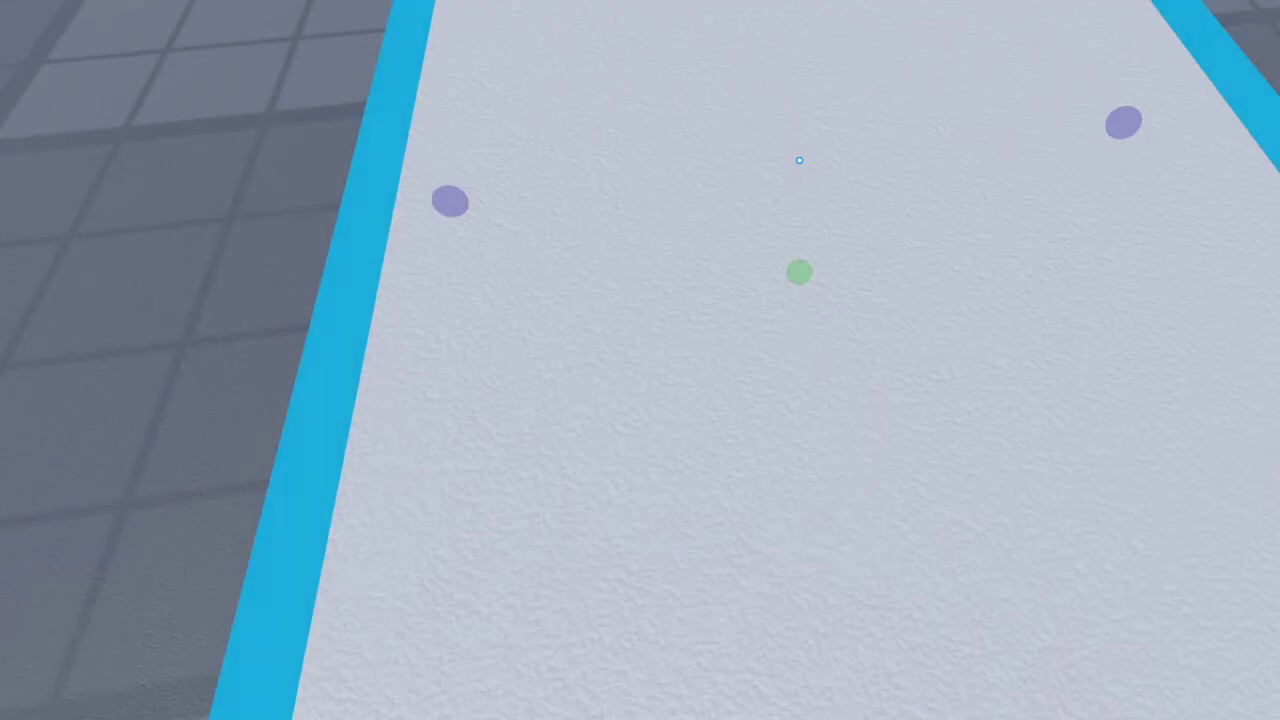
pyautogui.press('Delete')
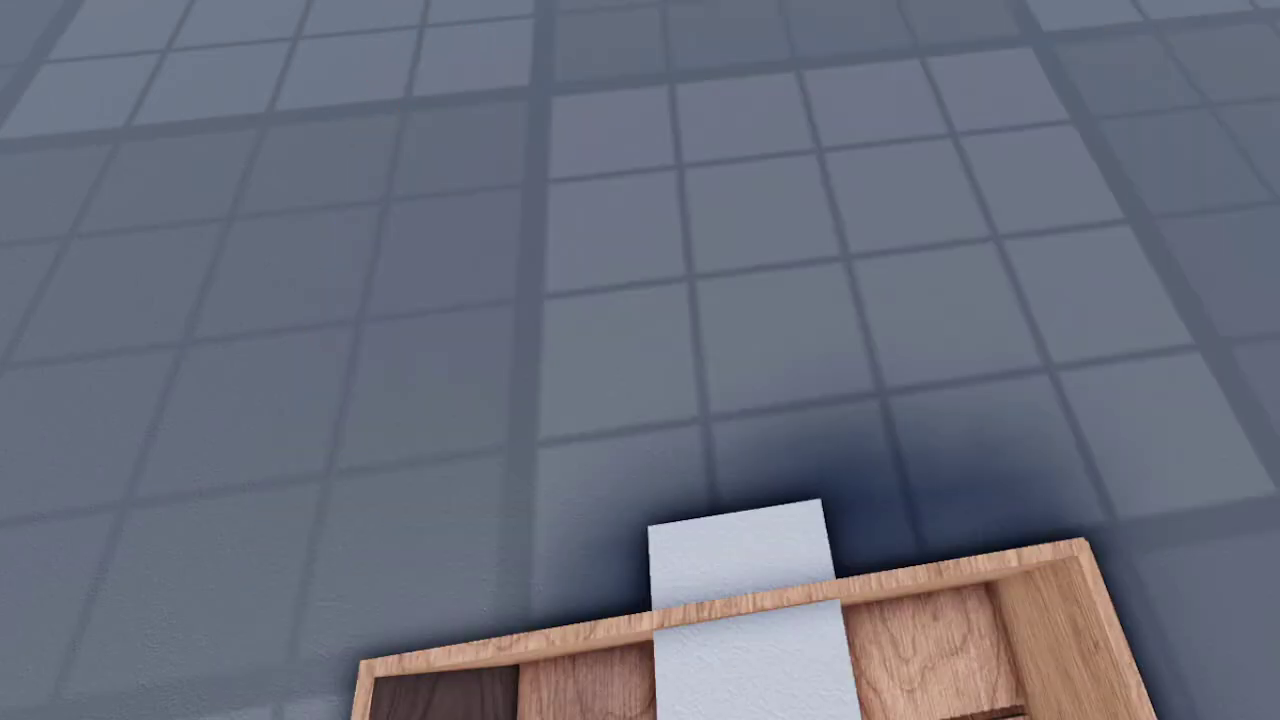
pyautogui.hotkey('ctrl', 'z')
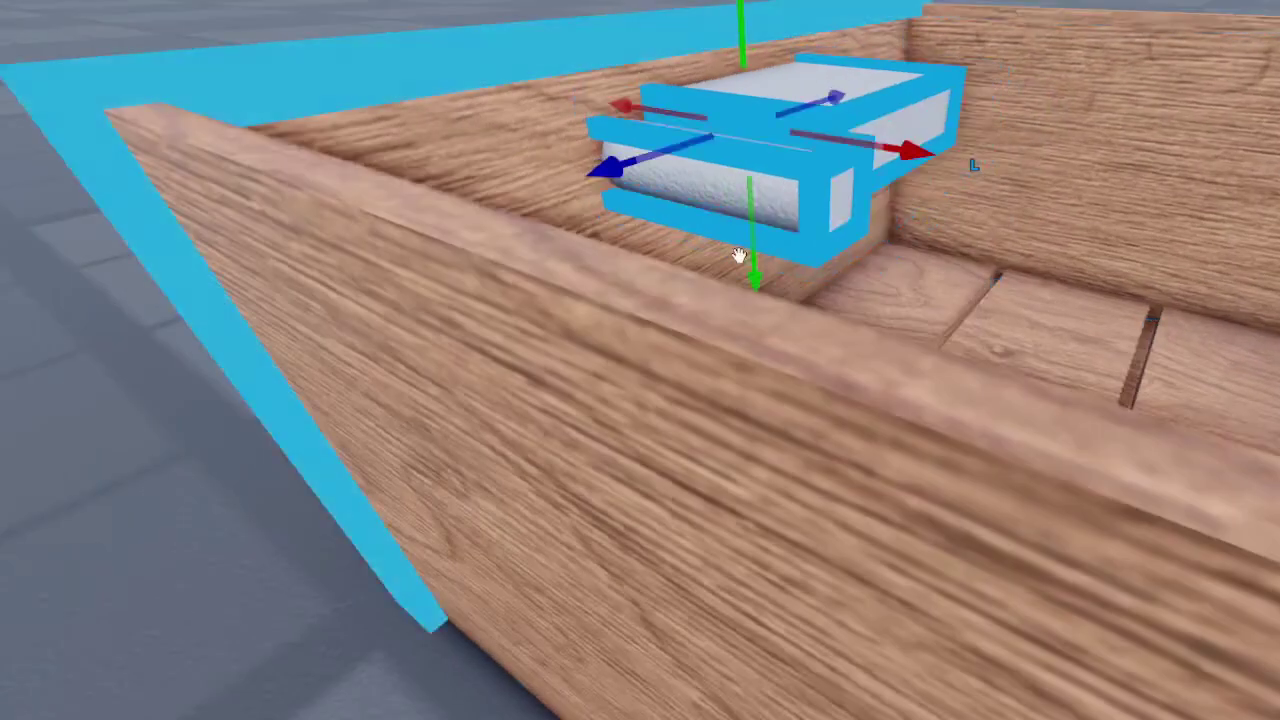
# Raise the slab and a cylinder clear above the box, with the cylinder level beside the slab's long edge
pyautogui.moveTo(739, 255); pyautogui.dragTo(731, 140)
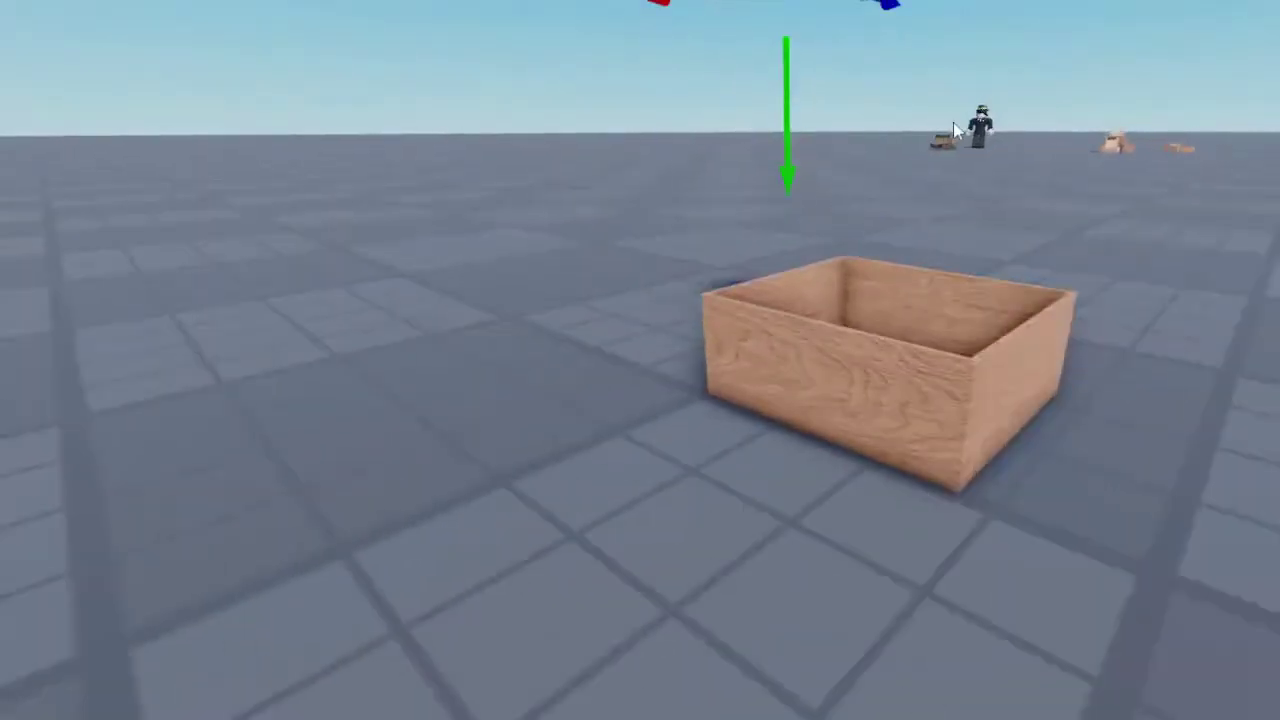
pyautogui.click(953, 122)
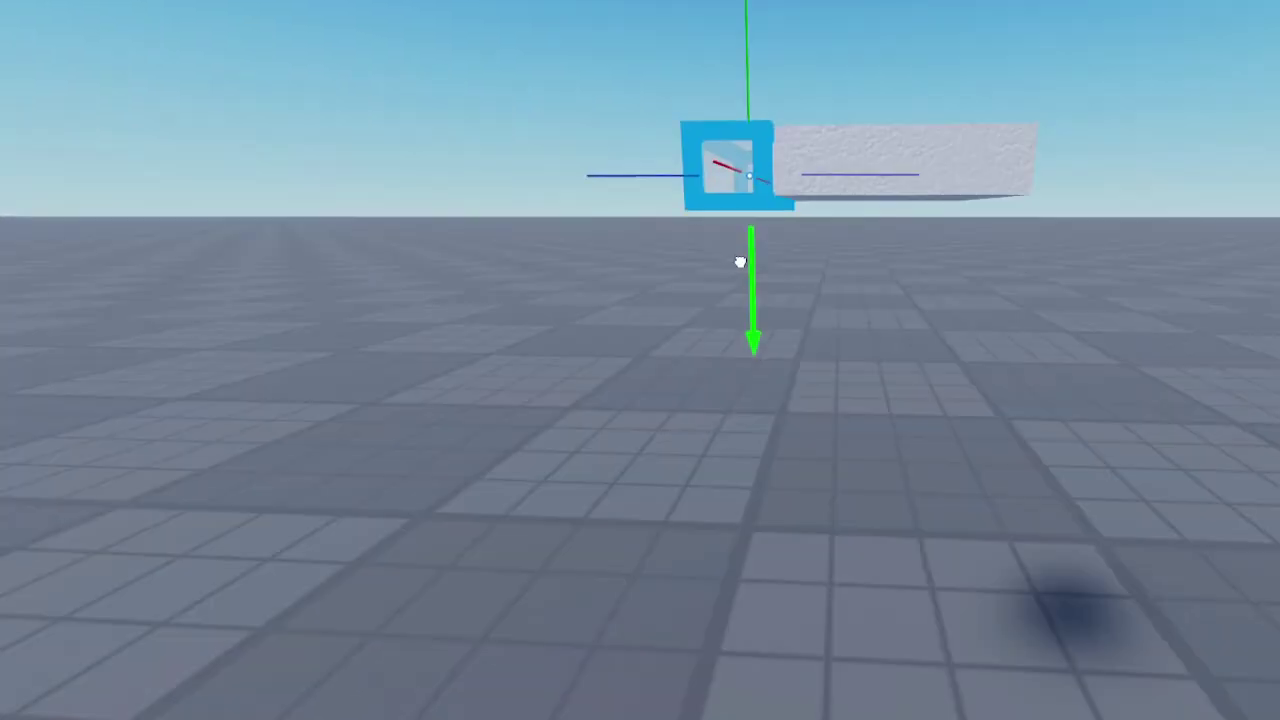
pyautogui.scroll(-5, 740, 262)
pyautogui.scroll(5, 762, 272)
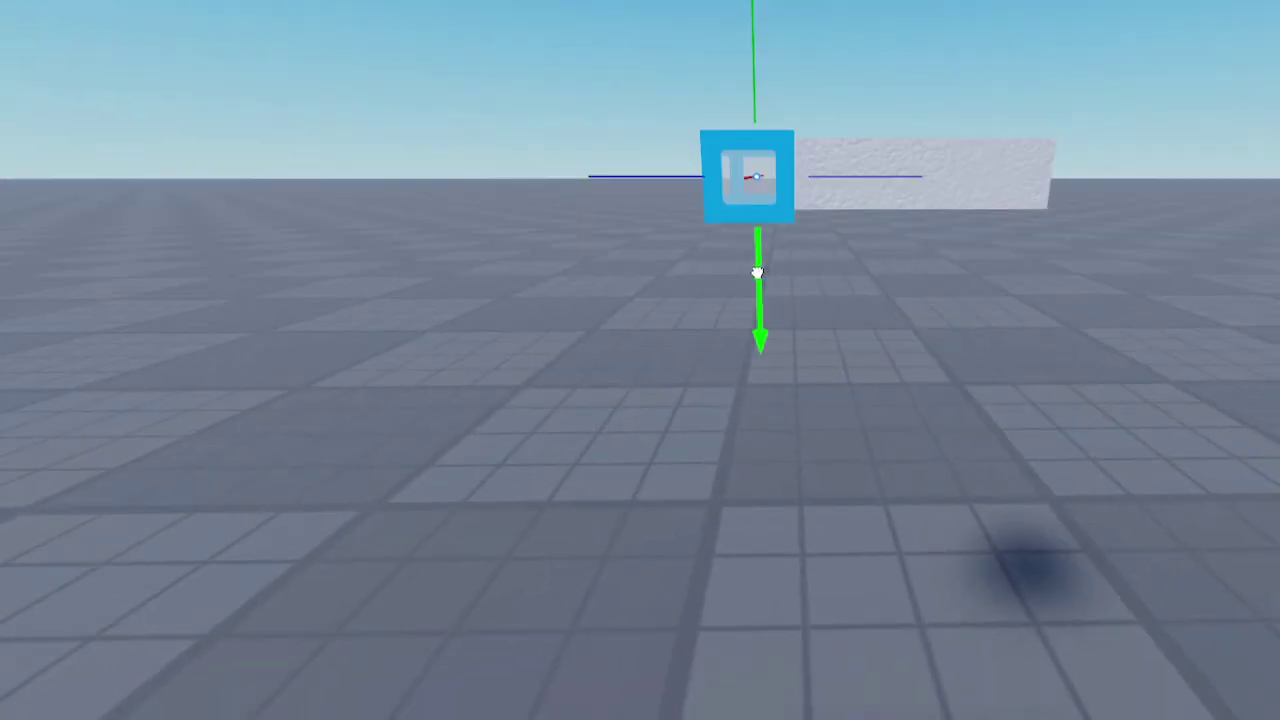
pyautogui.click(968, 327)
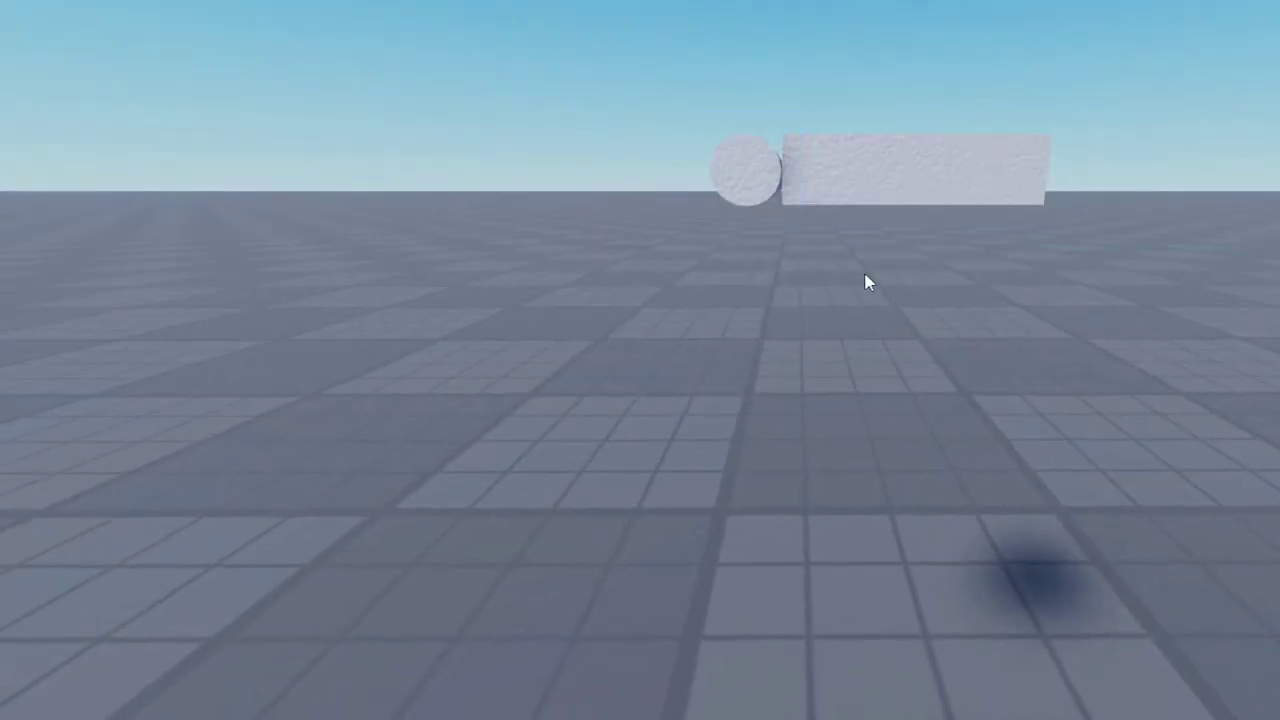
# Try to delete the slab beside the cylinder, and undo it
pyautogui.moveTo(866, 275); pyautogui.dragTo(905, 355, button='right')
pyautogui.click(857, 200)
pyautogui.press('Delete')
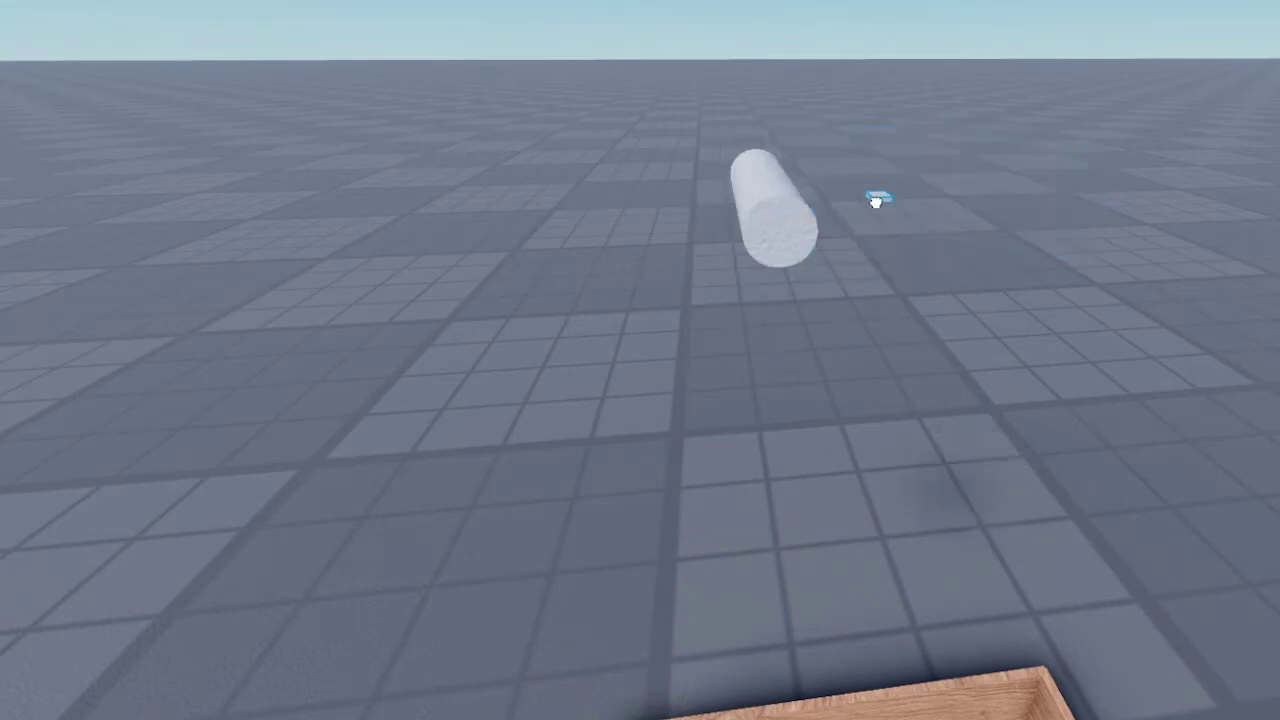
pyautogui.hotkey('ctrl', 'z')
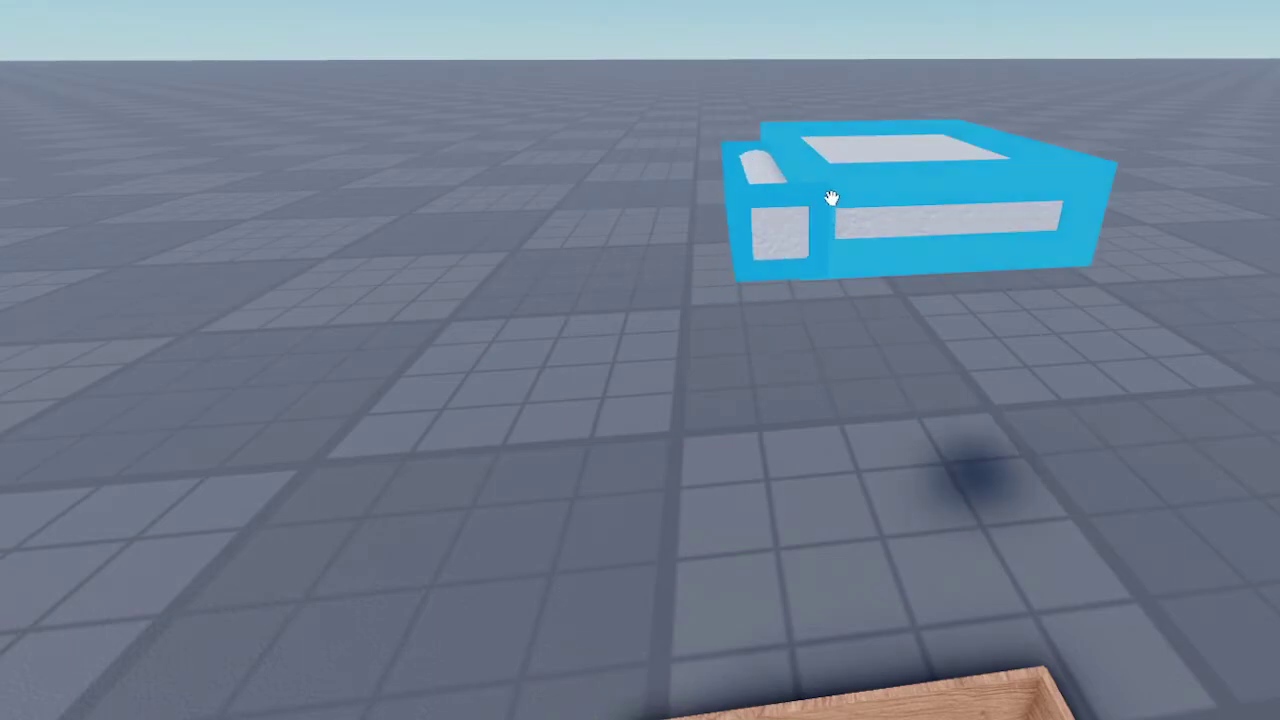
# Resize the cylinder to about the slab's thickness and embed it halfway into the slab's long edge
pyautogui.click(994, 337)
pyautogui.scroll(2, 994, 337)
pyautogui.moveTo(990, 334); pyautogui.dragTo(1000, 343, button='right')
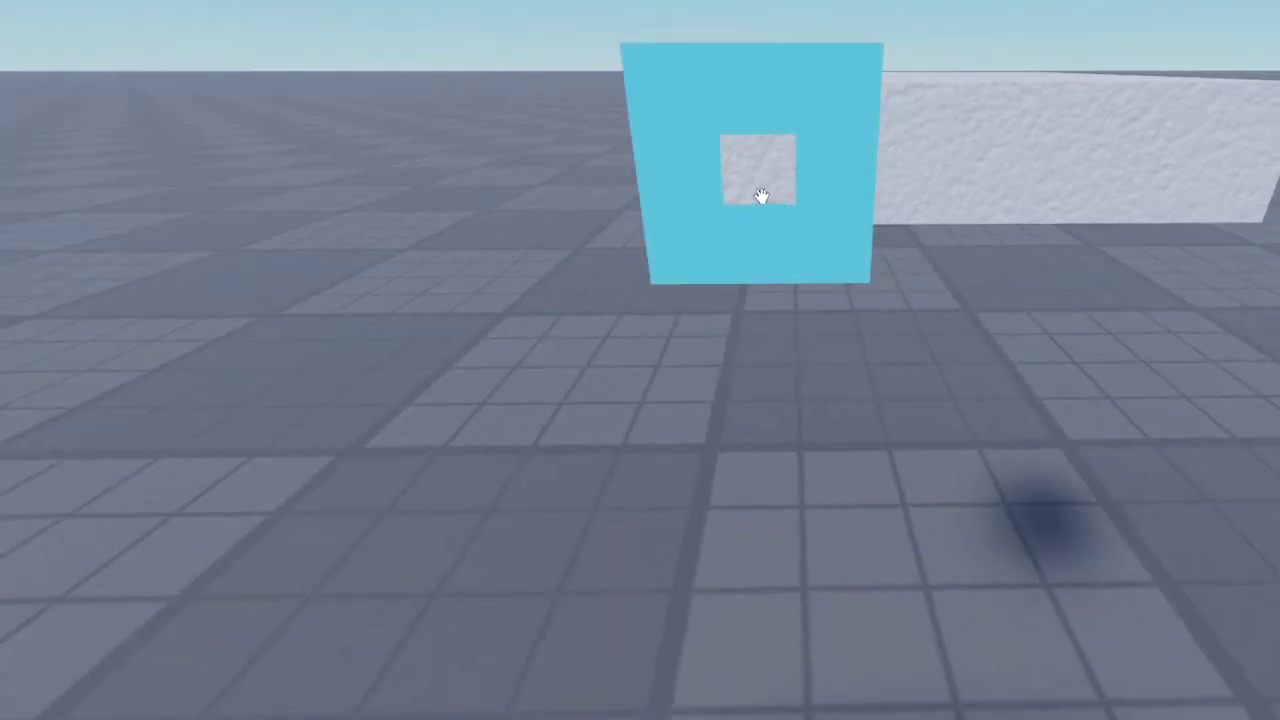
pyautogui.click(761, 196)
pyautogui.hotkey('ctrl', '3')
pyautogui.moveTo(686, 137)
pyautogui.mouseDown()
pyautogui.moveTo(674, 131)
pyautogui.moveTo(703, 149)
pyautogui.mouseUp()
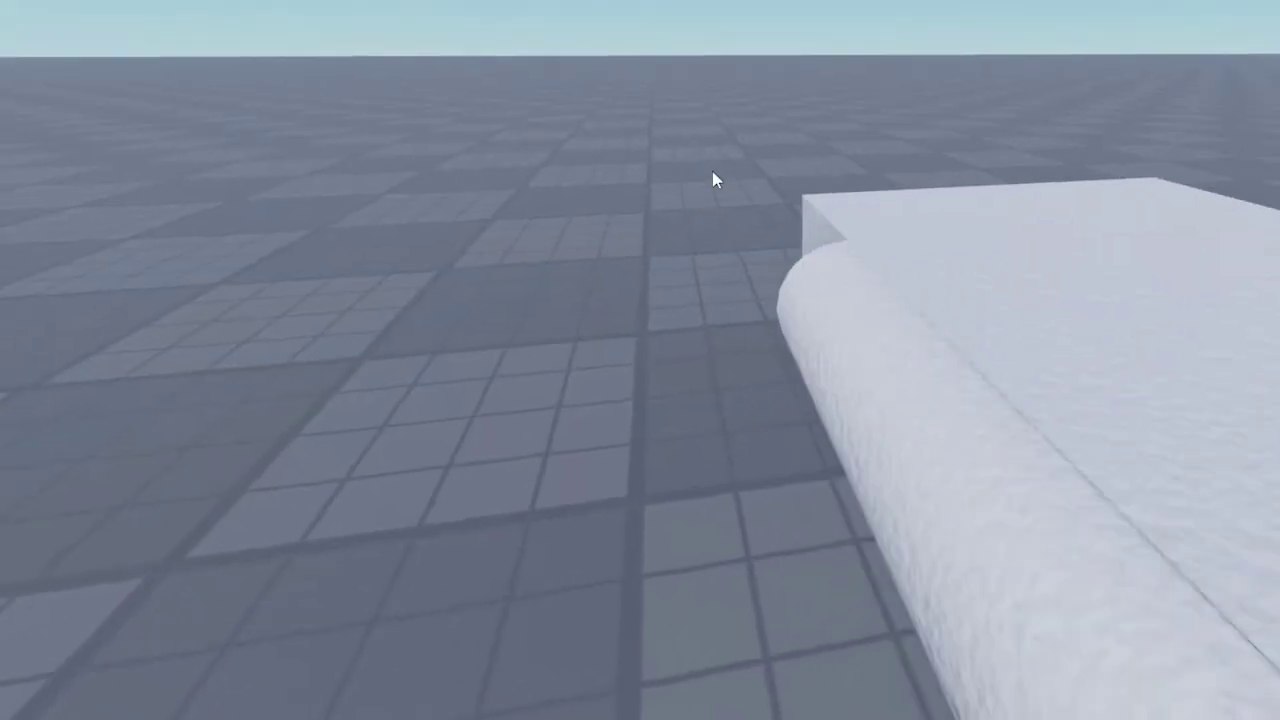
pyautogui.click(834, 409)
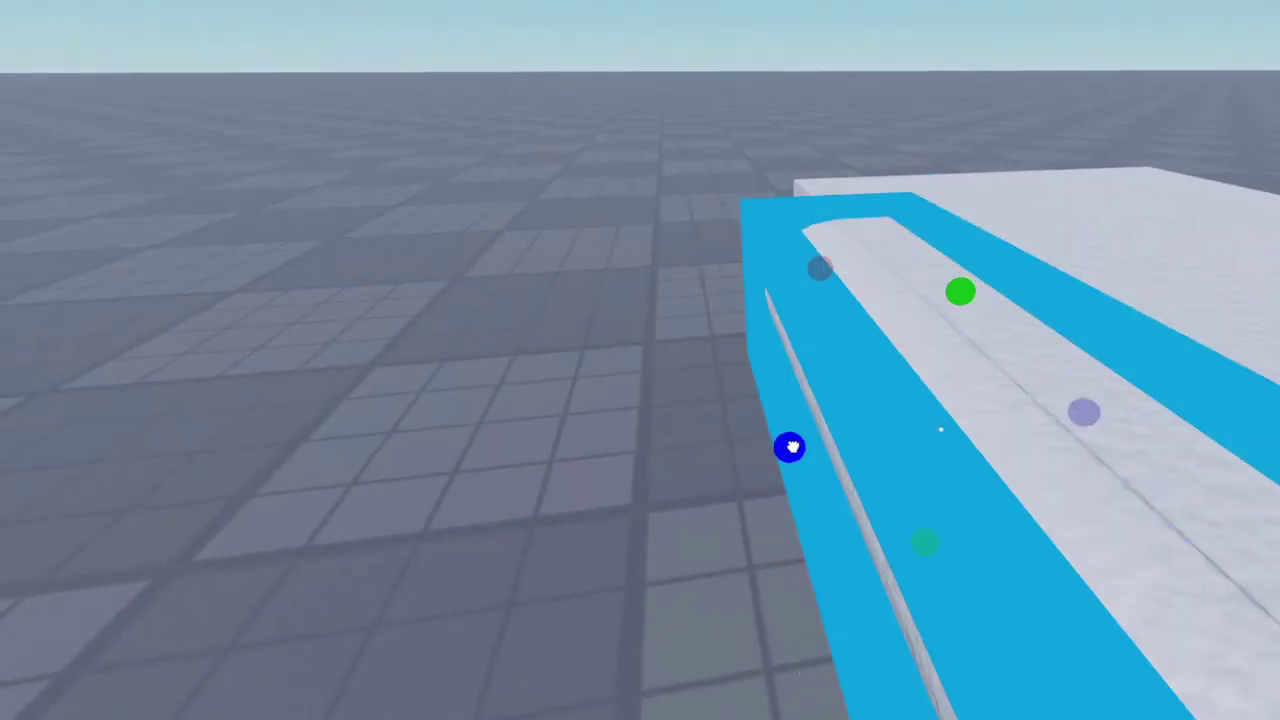
pyautogui.click(1148, 444)
pyautogui.moveTo(1148, 444); pyautogui.dragTo(960, 530, button='right')
# Duplicate the cylinder and place the copy along the slab's opposite long edge
pyautogui.click(640, 360)
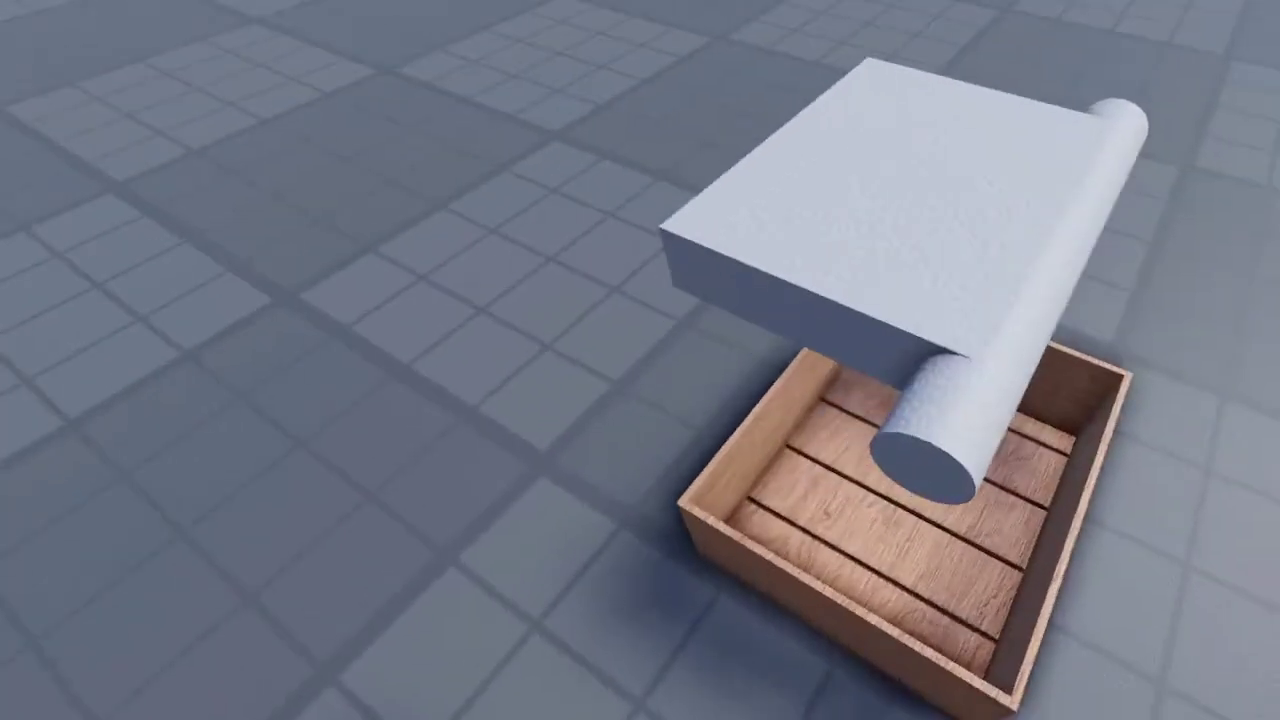
pyautogui.click(1065, 260)
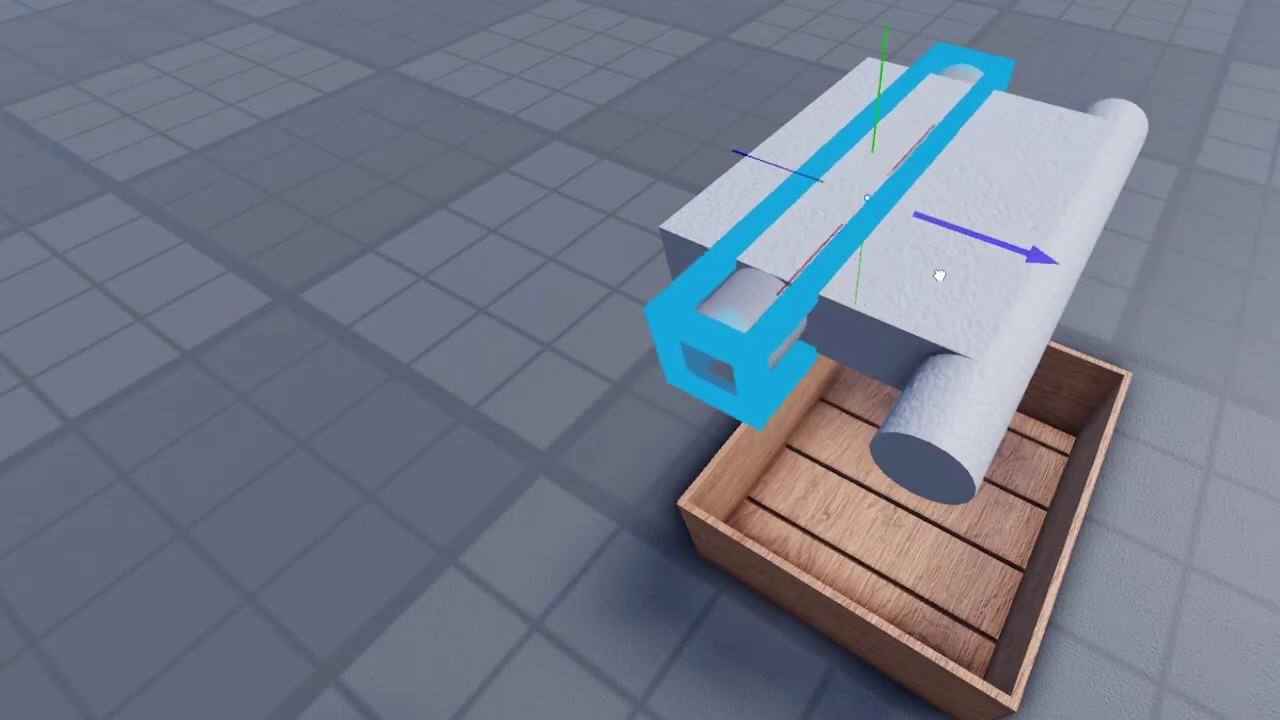
pyautogui.moveTo(937, 273); pyautogui.dragTo(850, 262)
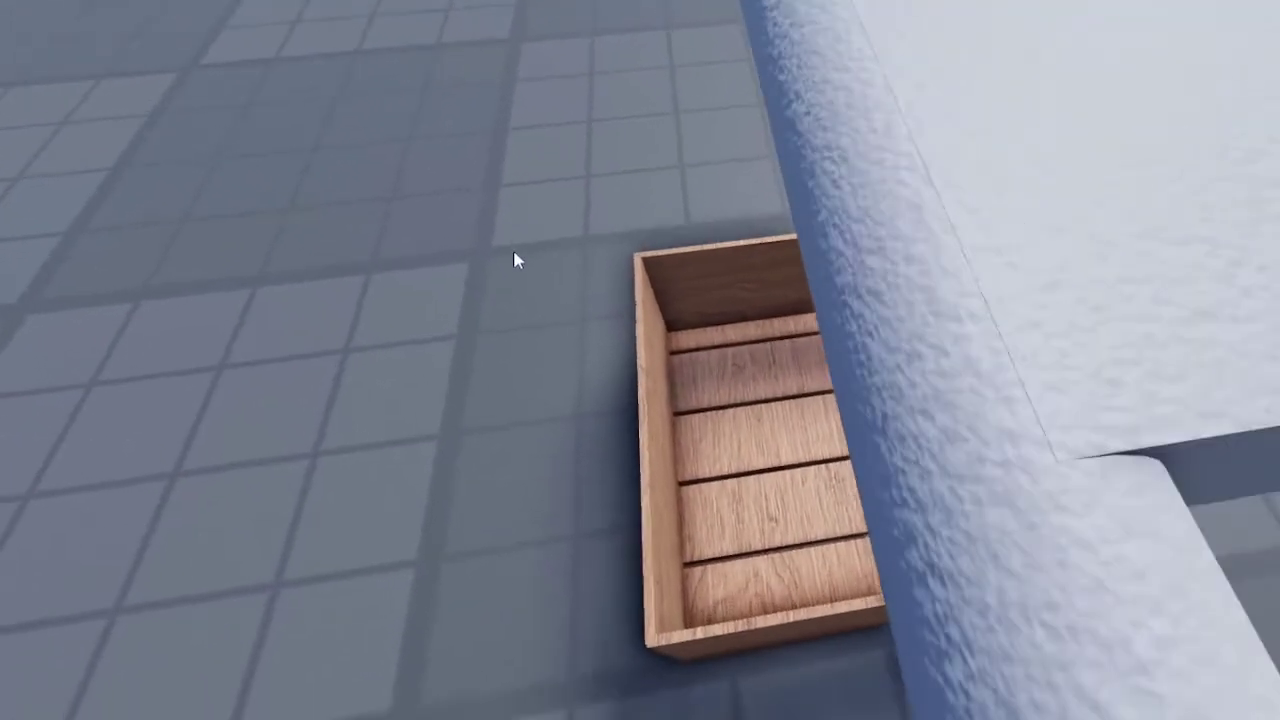
pyautogui.click(782, 209)
pyautogui.moveTo(714, 142); pyautogui.dragTo(711, 141)
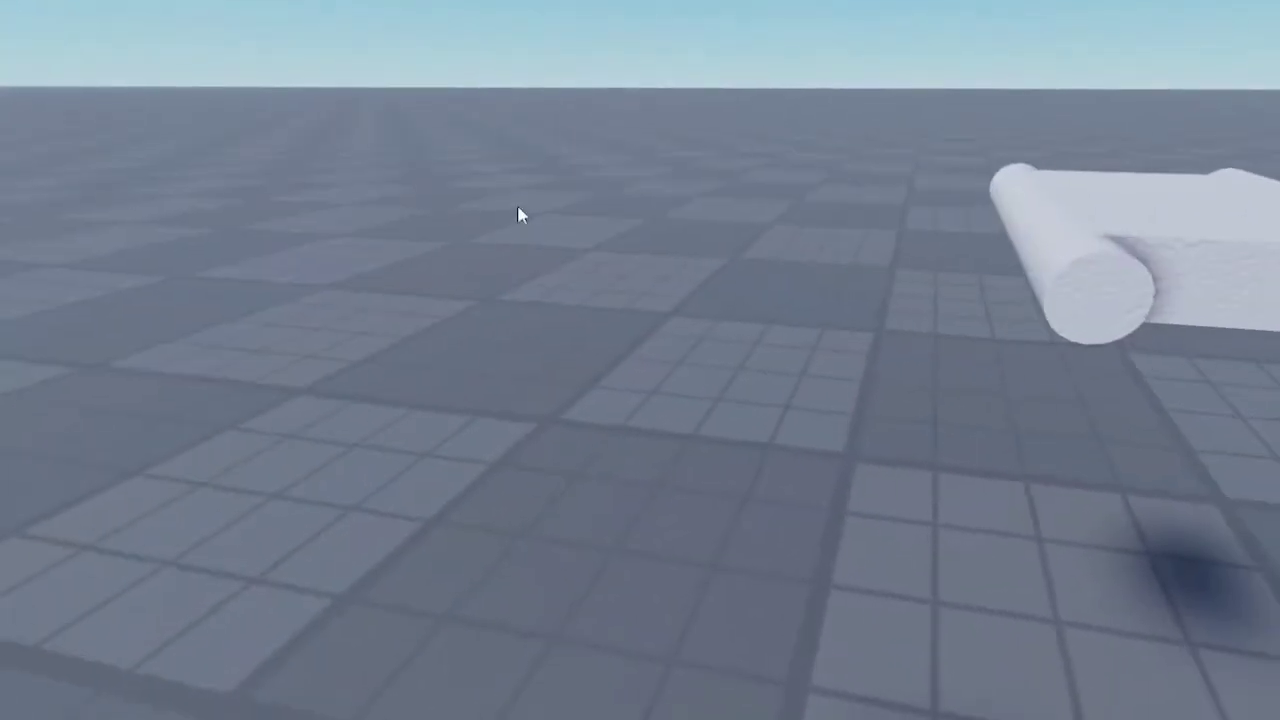
# Negate the slab and both cylinders, and lower them together through the upper middle of the box's end wall
pyautogui.moveTo(517, 203); pyautogui.dragTo(554, 146, button='right')
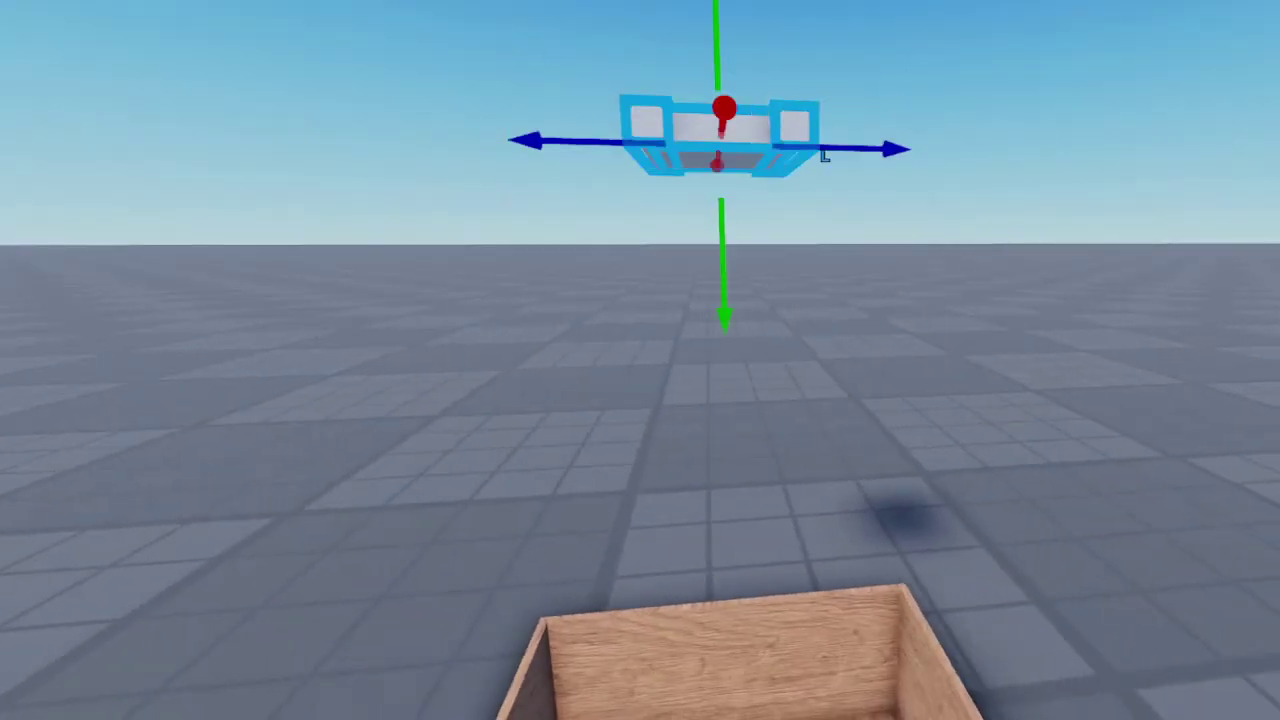
pyautogui.hotkey('ctrl', 'shift', 'n')
pyautogui.moveTo(964, 245); pyautogui.dragTo(938, 212, button='right')
pyautogui.moveTo(731, 17); pyautogui.dragTo(800, 540)
pyautogui.press('q')
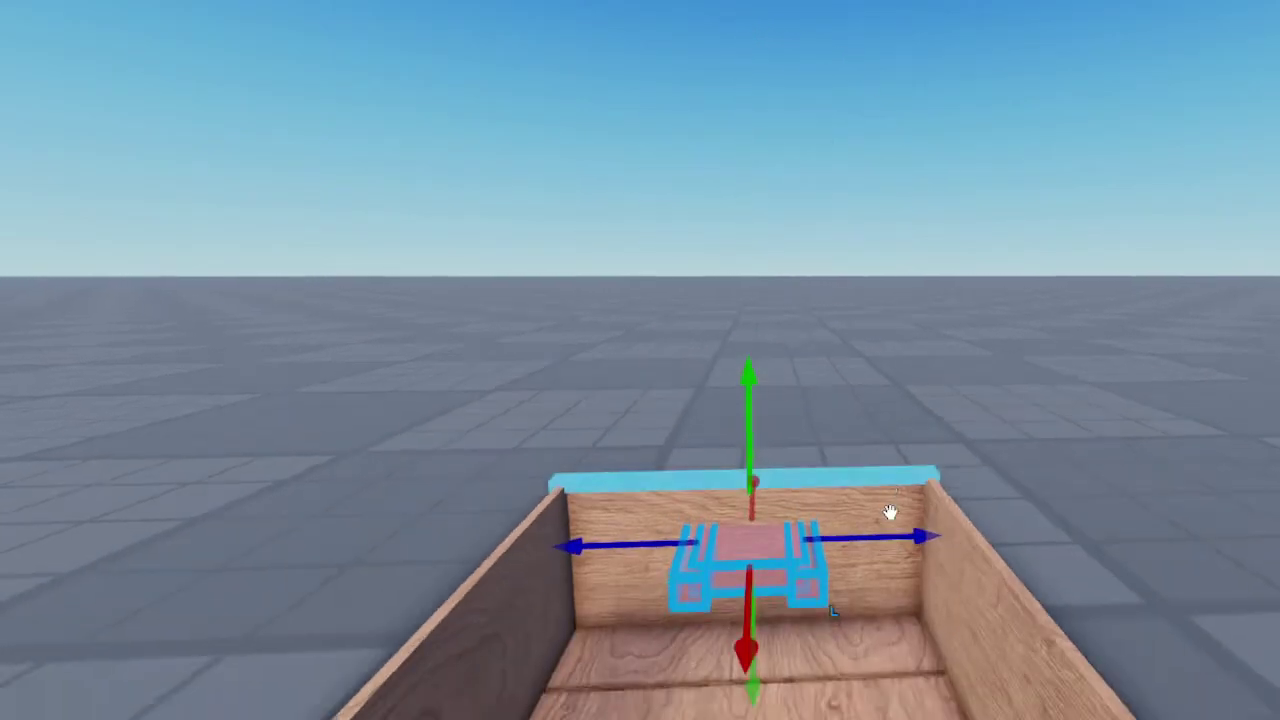
pyautogui.scroll(2, 890, 512)
pyautogui.moveTo(890, 512); pyautogui.dragTo(889, 511, button='right')
pyautogui.moveTo(766, 480); pyautogui.dragTo(765, 503)
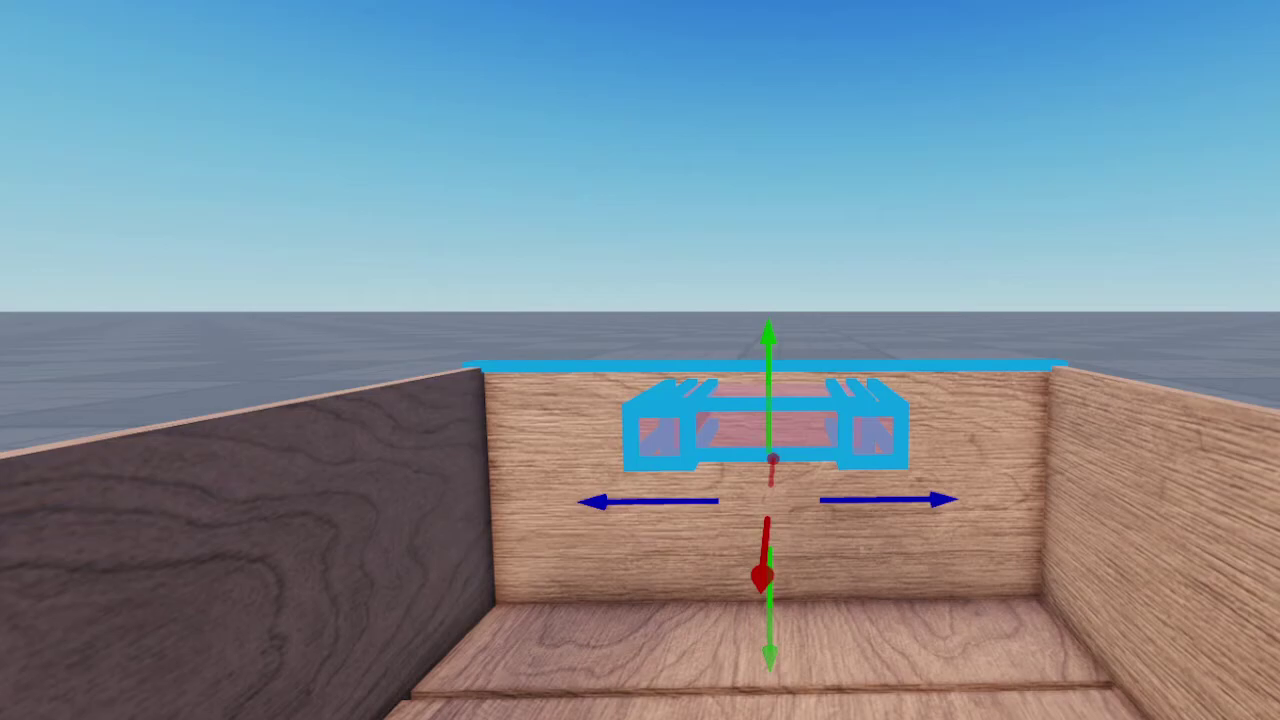
# Union the negated handle shape with the end wall, and undo the union
pyautogui.hotkey('ctrl', 'shift', 'g')
pyautogui.click(908, 192)
pyautogui.moveTo(908, 192); pyautogui.dragTo(954, 393, button='right')
pyautogui.scroll(2, 908, 192)
pyautogui.hotkey('ctrl', 'z')
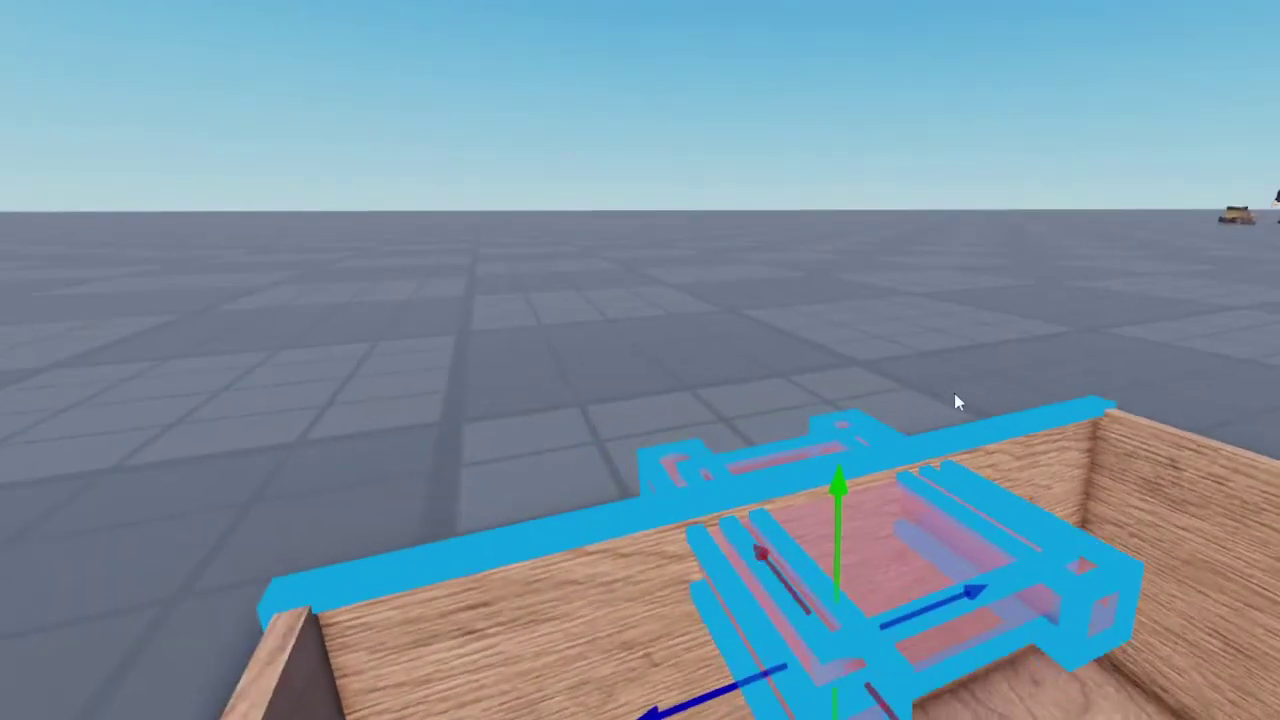
# Copy the negated handle shape onto the opposite end wall and union each set with its wall to cut both handle slots
pyautogui.scroll(-2, 954, 393)
pyautogui.moveTo(980, 437); pyautogui.dragTo(948, 421, button='right')
pyautogui.scroll(-3, 987, 430)
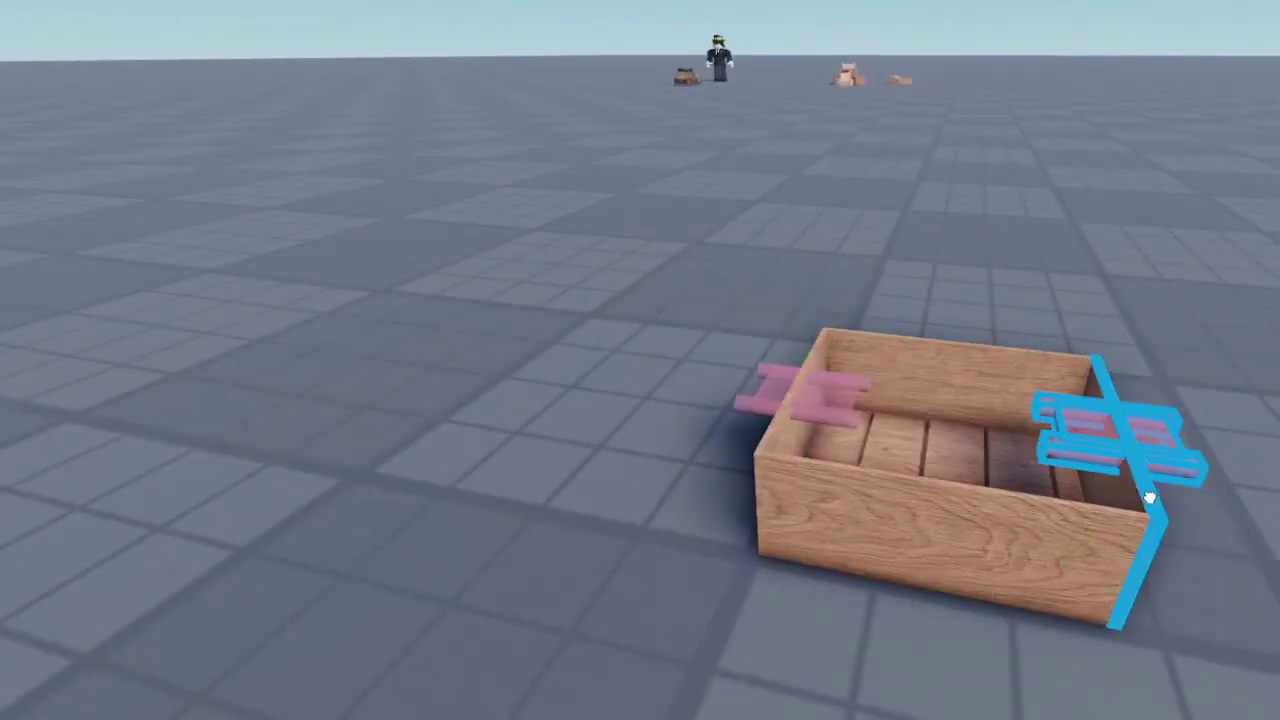
pyautogui.moveTo(948, 421); pyautogui.dragTo(1008, 270, button='right')
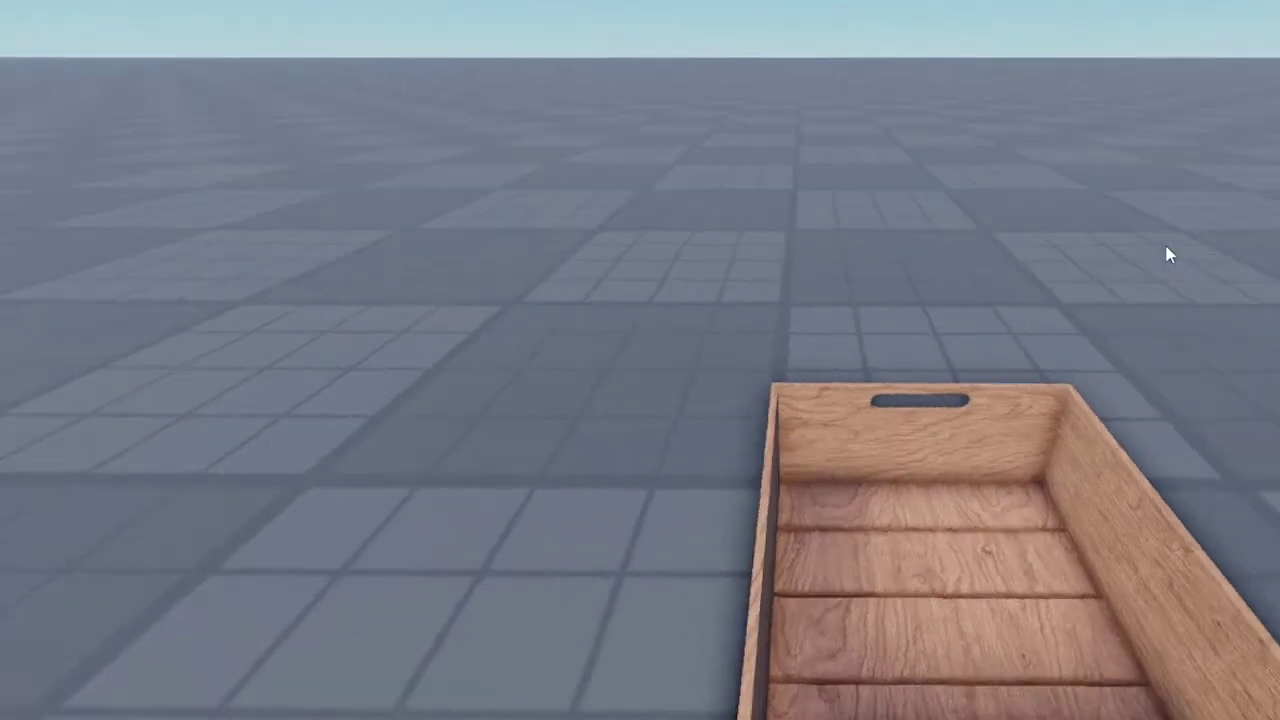
pyautogui.scroll(-8, 1166, 251)
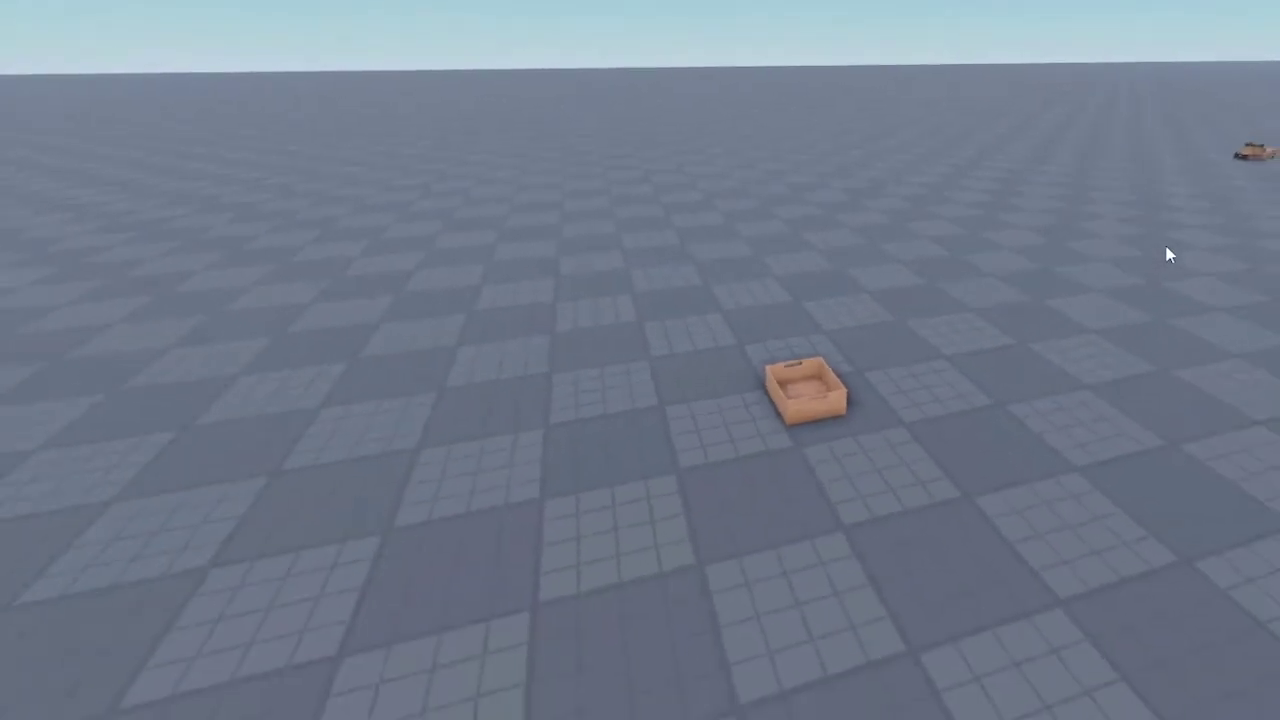
pyautogui.scroll(8, 958, 328)
pyautogui.moveTo(958, 328); pyautogui.dragTo(946, 323, button='right')
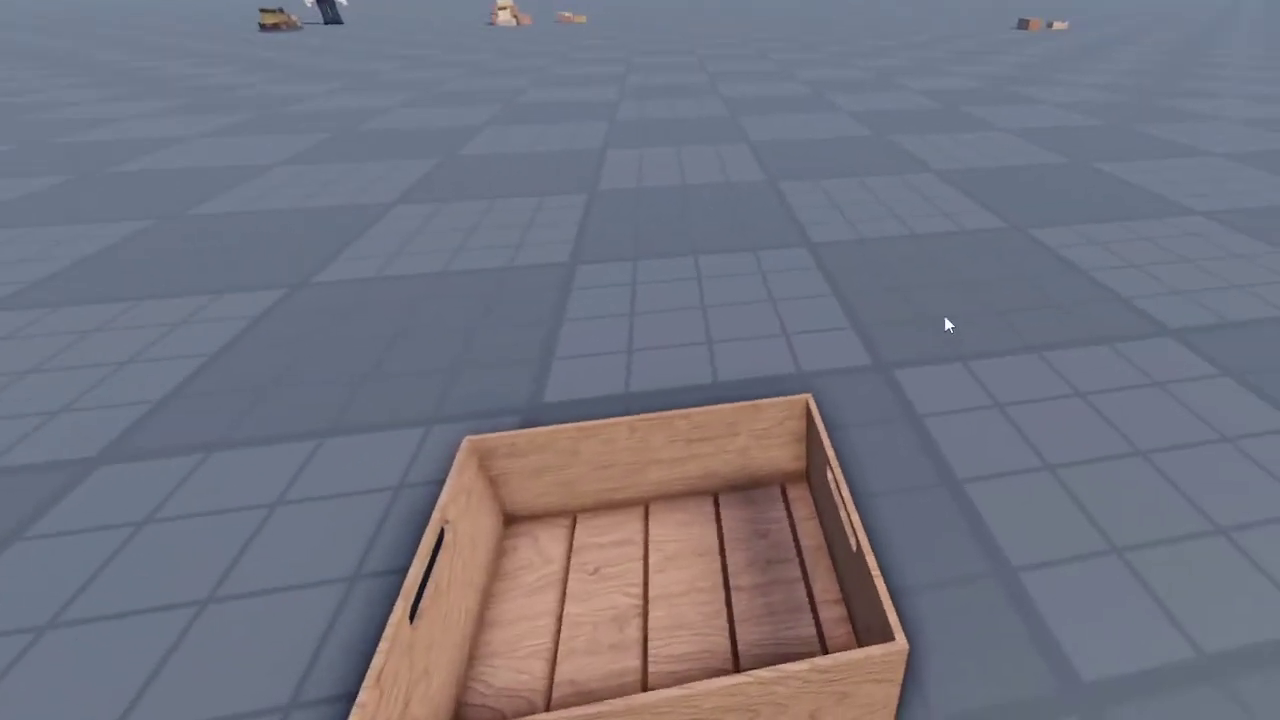
# Move the finished wooden box across the baseplate to stand beside the small open box and the taped carton
pyautogui.scroll(-5, 886, 294)
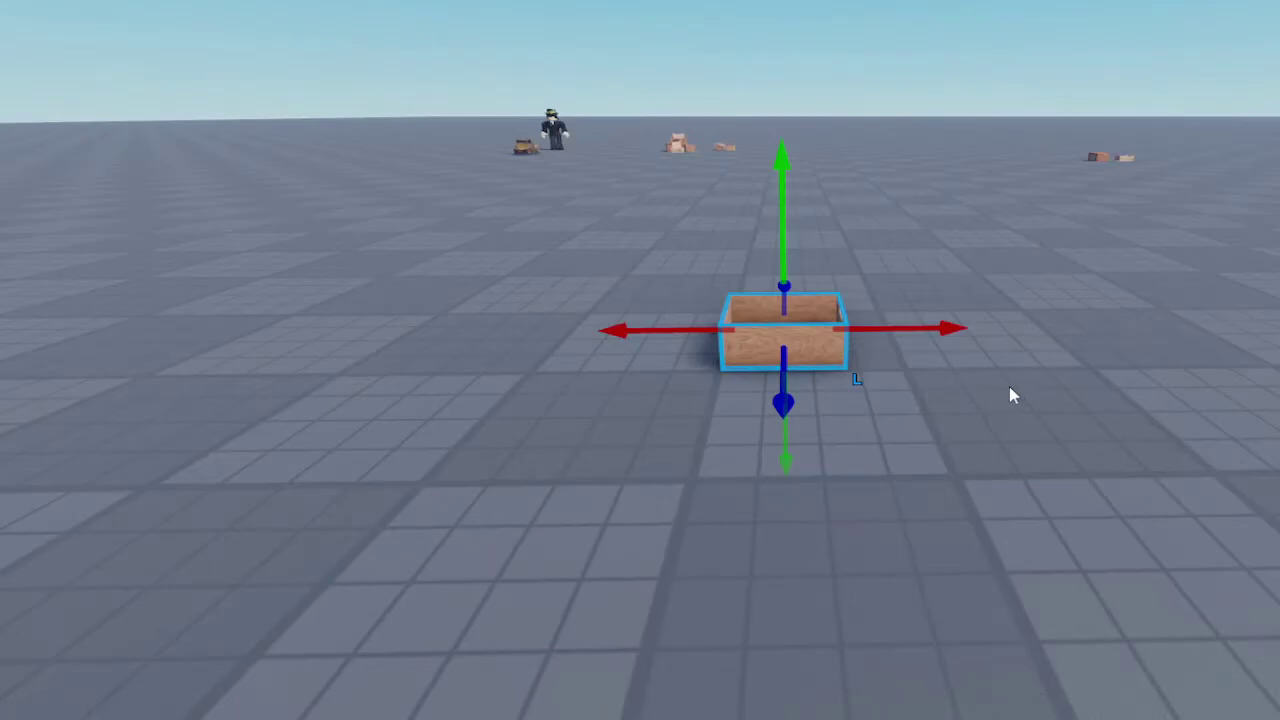
pyautogui.moveTo(811, 349); pyautogui.dragTo(871, 463)
pyautogui.press('e')
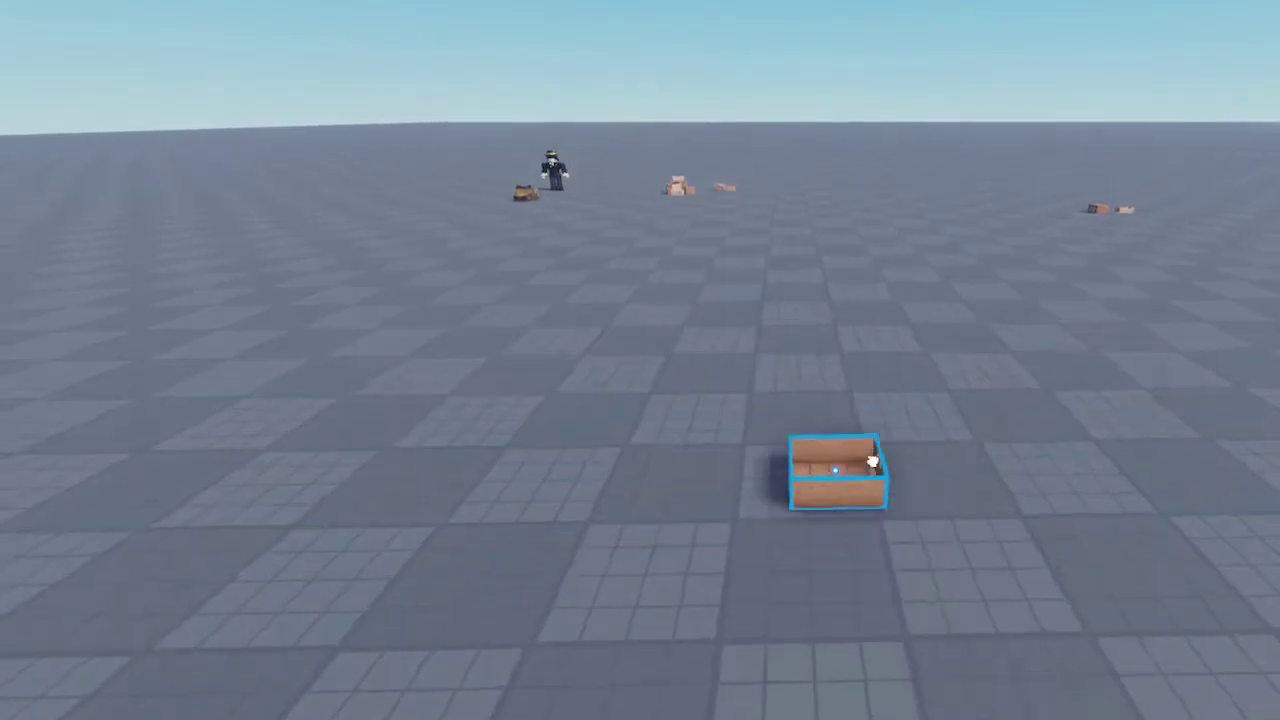
pyautogui.moveTo(871, 463); pyautogui.dragTo(617, 507, button='right')
pyautogui.moveTo(617, 507); pyautogui.dragTo(900, 577)
pyautogui.scroll(3, 960, 405)
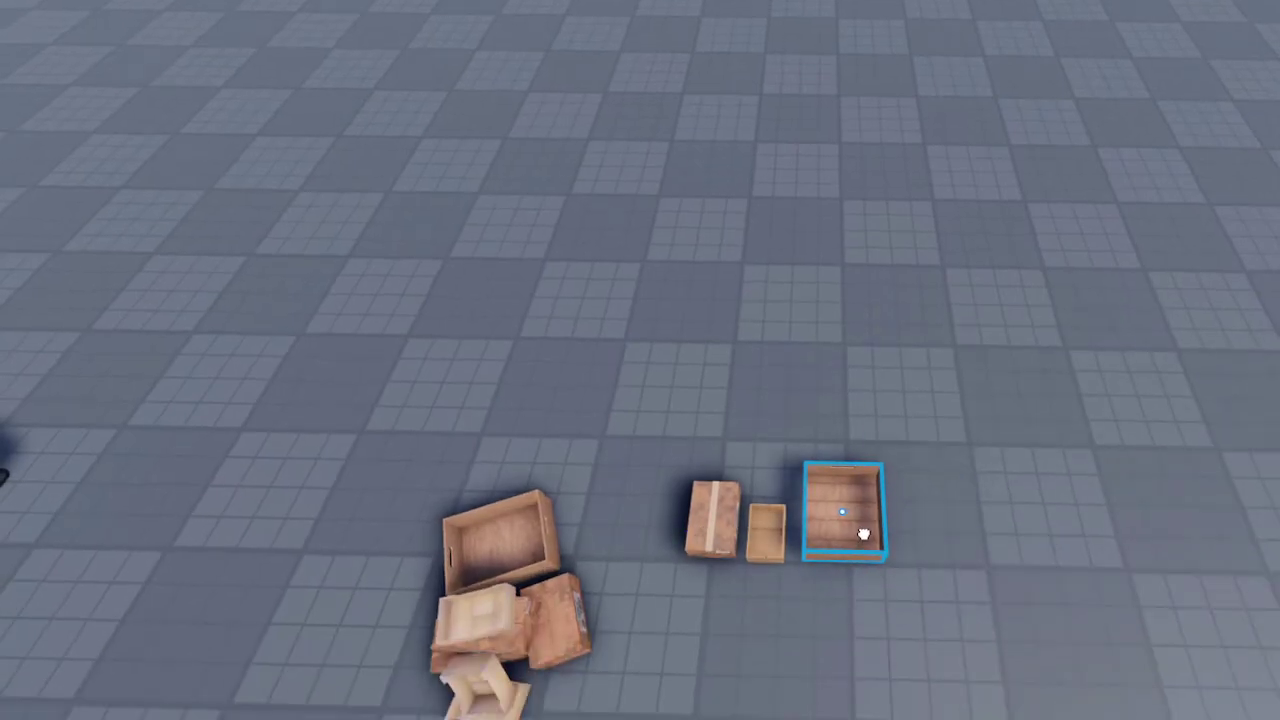
pyautogui.click(1134, 534)
# Examine the taped carton, the small open box, the wooden box and the stacked box pile up close and from a distance
pyautogui.scroll(-2, 1134, 534)
pyautogui.moveTo(1134, 534); pyautogui.dragTo(960, 506, button='right')
pyautogui.scroll(-2, 940, 492)
pyautogui.scroll(5, 962, 500)
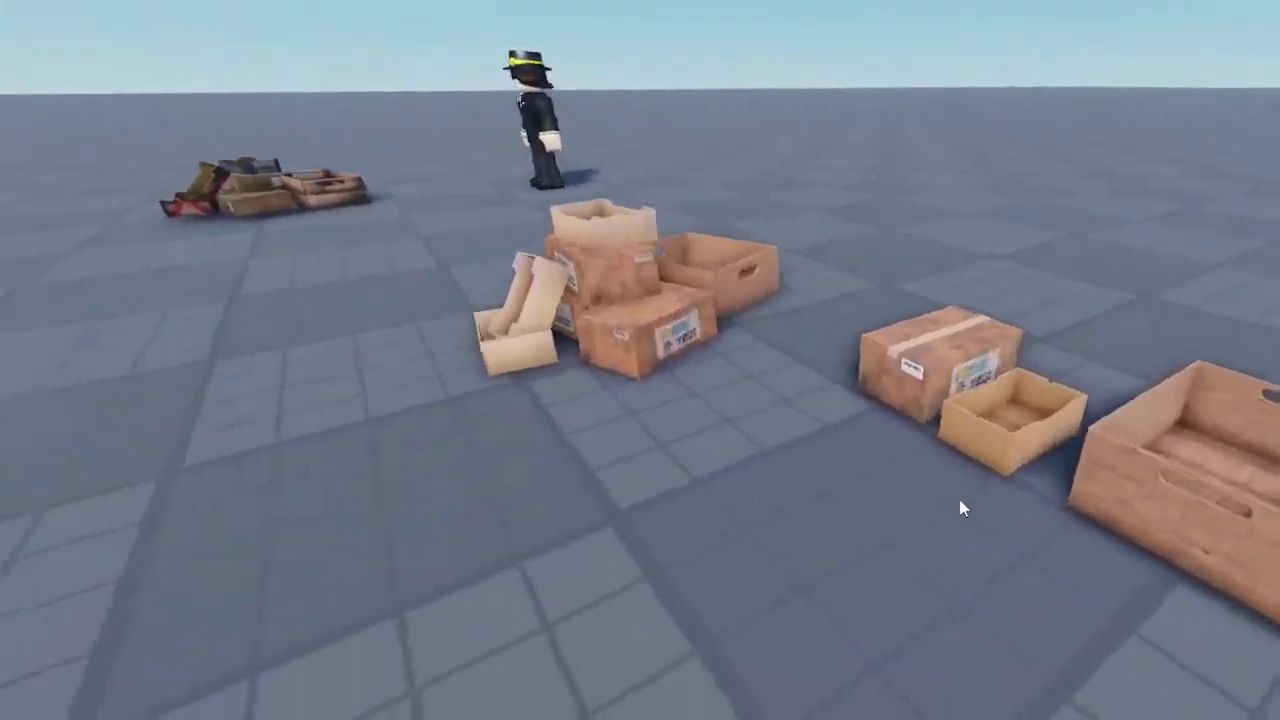
pyautogui.moveTo(607, 573); pyautogui.dragTo(607, 576, button='right')
pyautogui.scroll(5, 607, 576)
pyautogui.scroll(-1, 983, 535)
pyautogui.scroll(-3, 983, 535)
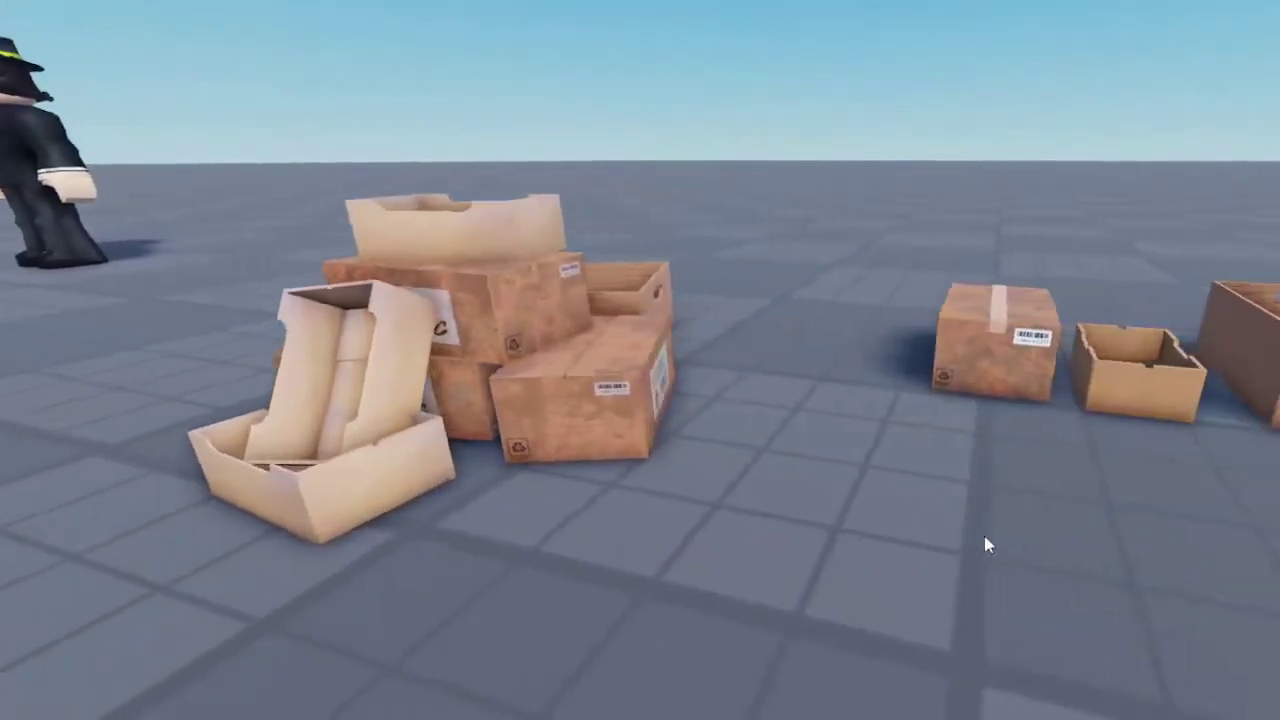
pyautogui.scroll(7, 986, 537)
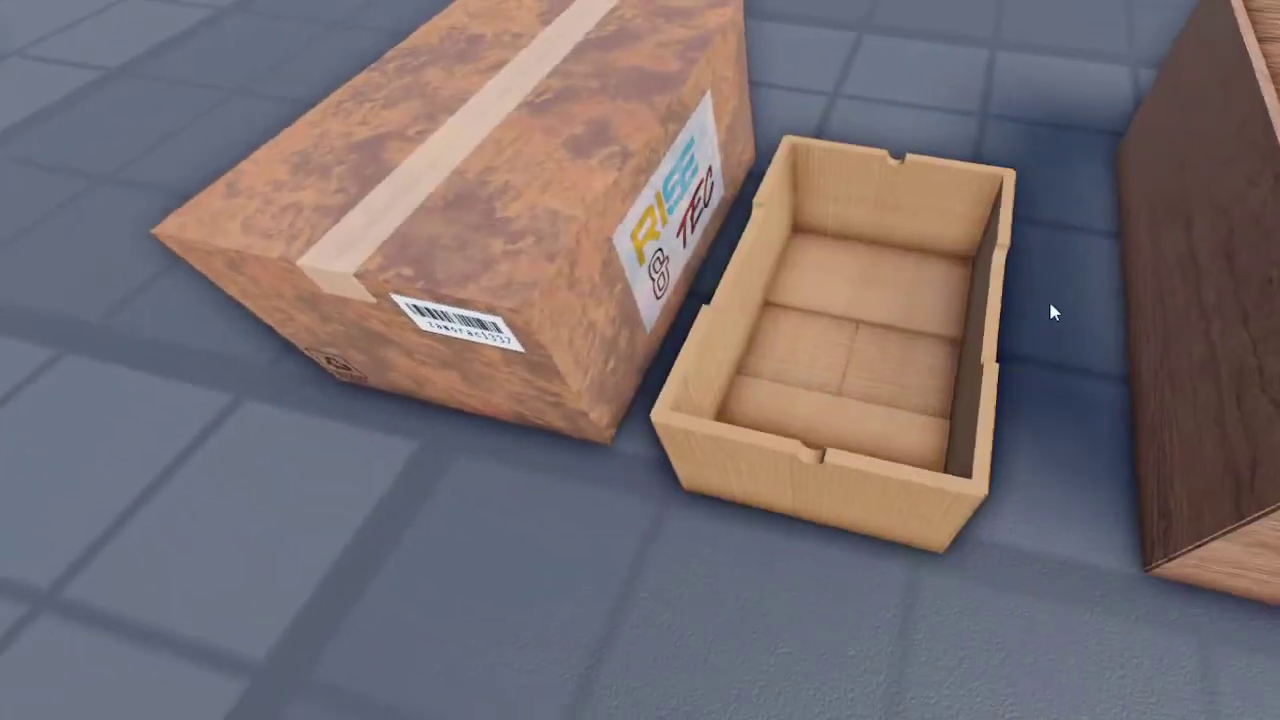
pyautogui.scroll(-6, 1050, 311)
pyautogui.moveTo(1050, 311); pyautogui.dragTo(1064, 468, button='right')
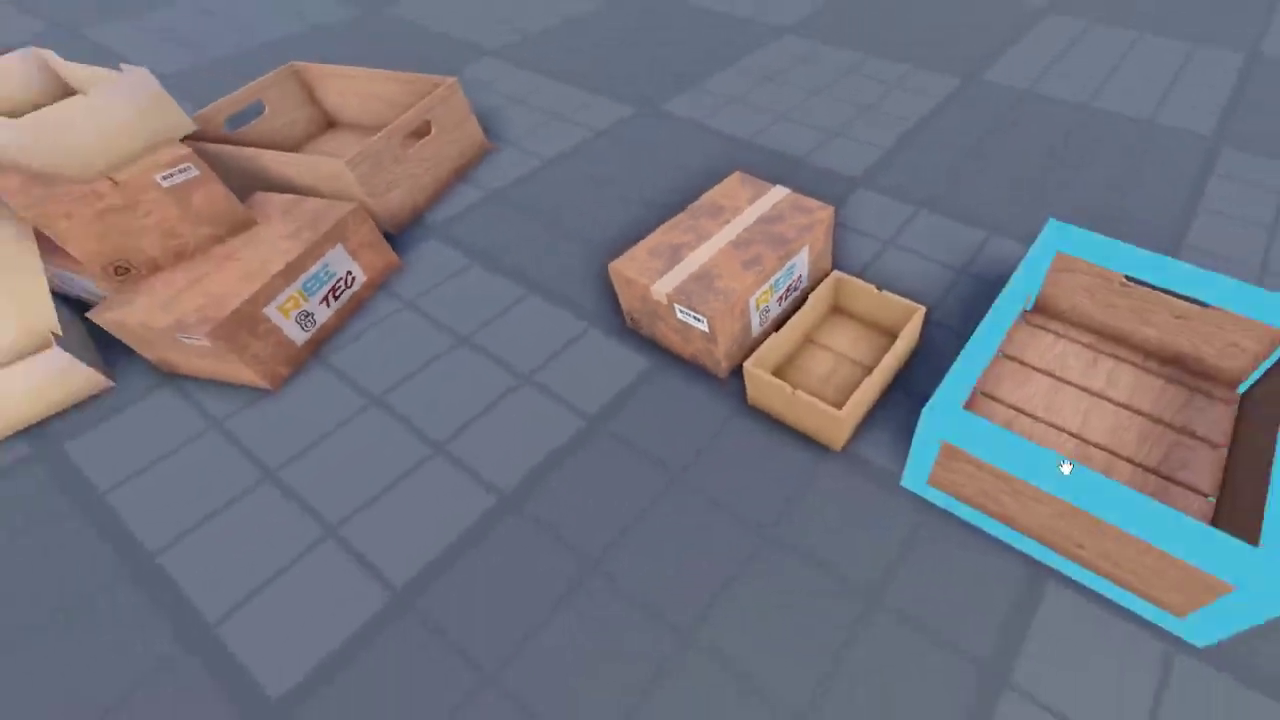
pyautogui.scroll(2, 783, 523)
pyautogui.moveTo(783, 523); pyautogui.dragTo(919, 578, button='right')
pyautogui.scroll(-3, 919, 578)
# Move the darker reference box pile across the baseplate to sit next to the modelled box pile
pyautogui.moveTo(917, 514); pyautogui.dragTo(1109, 148, button='right')
pyautogui.press('e')
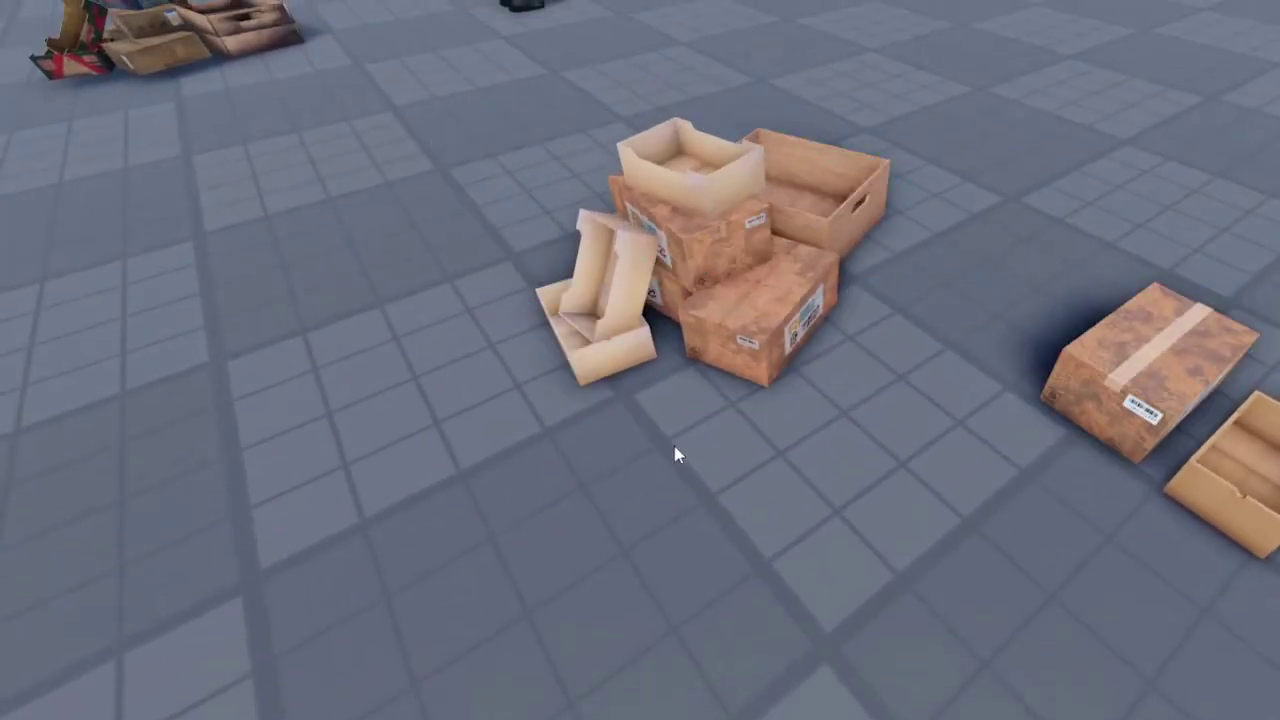
pyautogui.moveTo(832, 326); pyautogui.dragTo(871, 334, button='right')
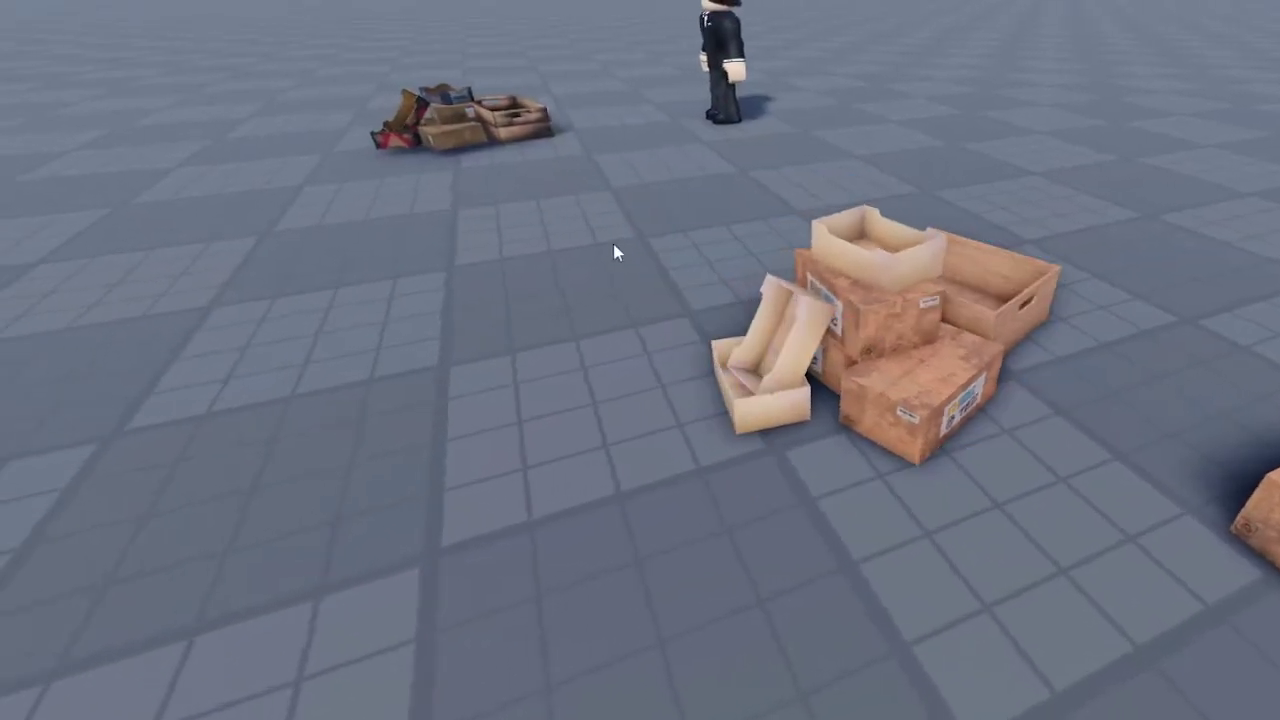
pyautogui.press('a')
pyautogui.keyDown('shift'); pyautogui.click(555, 125); pyautogui.keyUp('shift')
pyautogui.moveTo(555, 125); pyautogui.dragTo(609, 180)
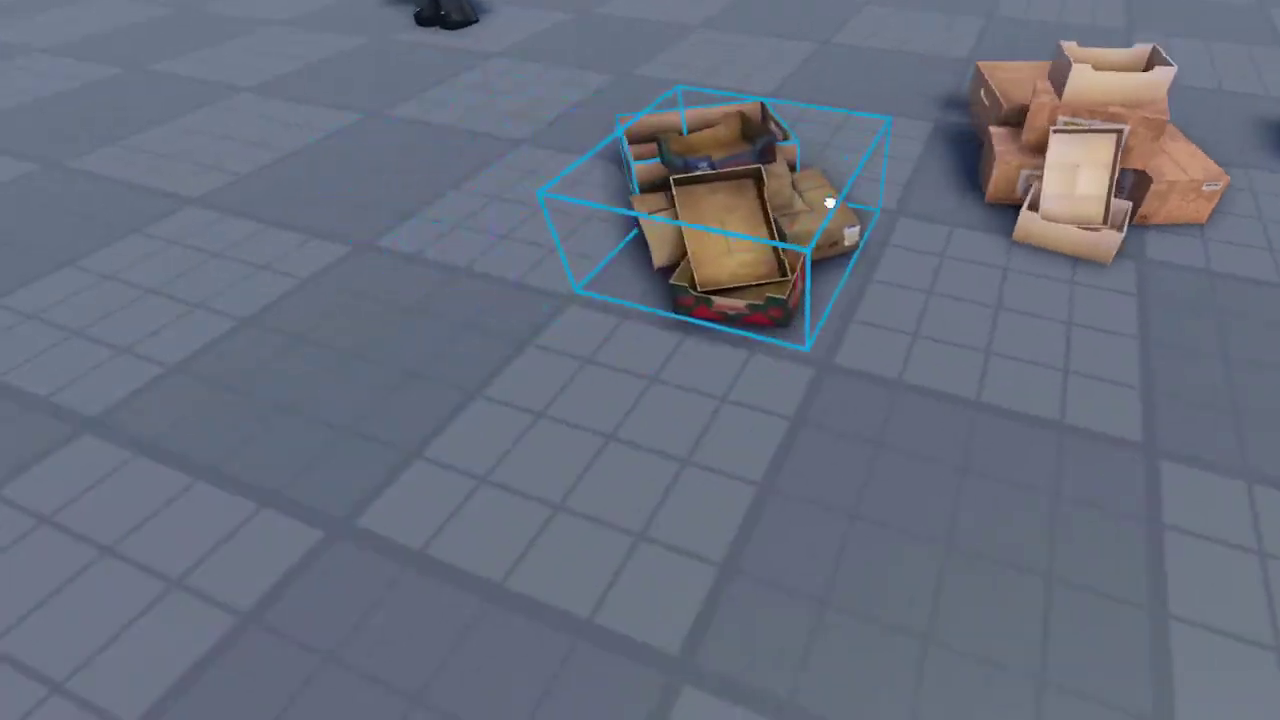
pyautogui.moveTo(828, 203); pyautogui.dragTo(904, 158)
pyautogui.click(1034, 340)
# Compare the reference box pile with the modelled pile and the separate boxes from several angles
pyautogui.press('d')
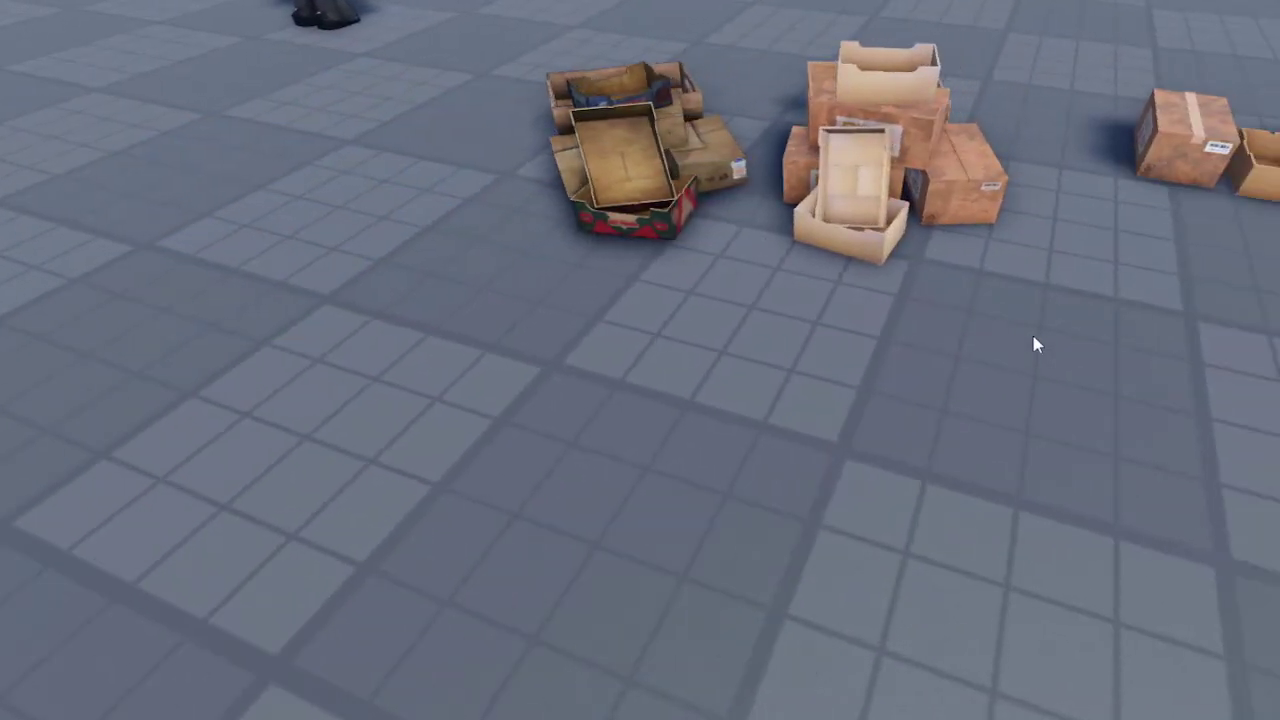
pyautogui.press('e')
pyautogui.press('d')
pyautogui.scroll(-2, 1102, 322)
pyautogui.scroll(4, 1099, 317)
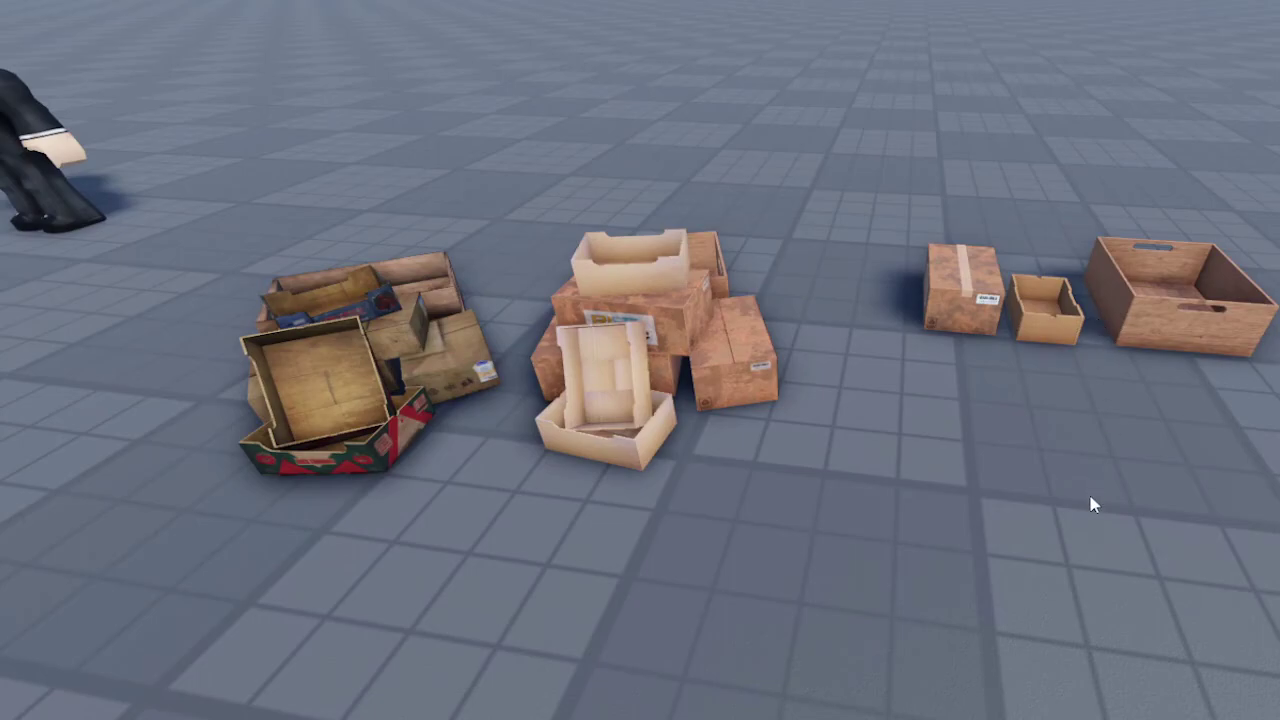
pyautogui.moveTo(1091, 503); pyautogui.dragTo(895, 505, button='right')
pyautogui.press('w')
pyautogui.press('s')
pyautogui.press('d')
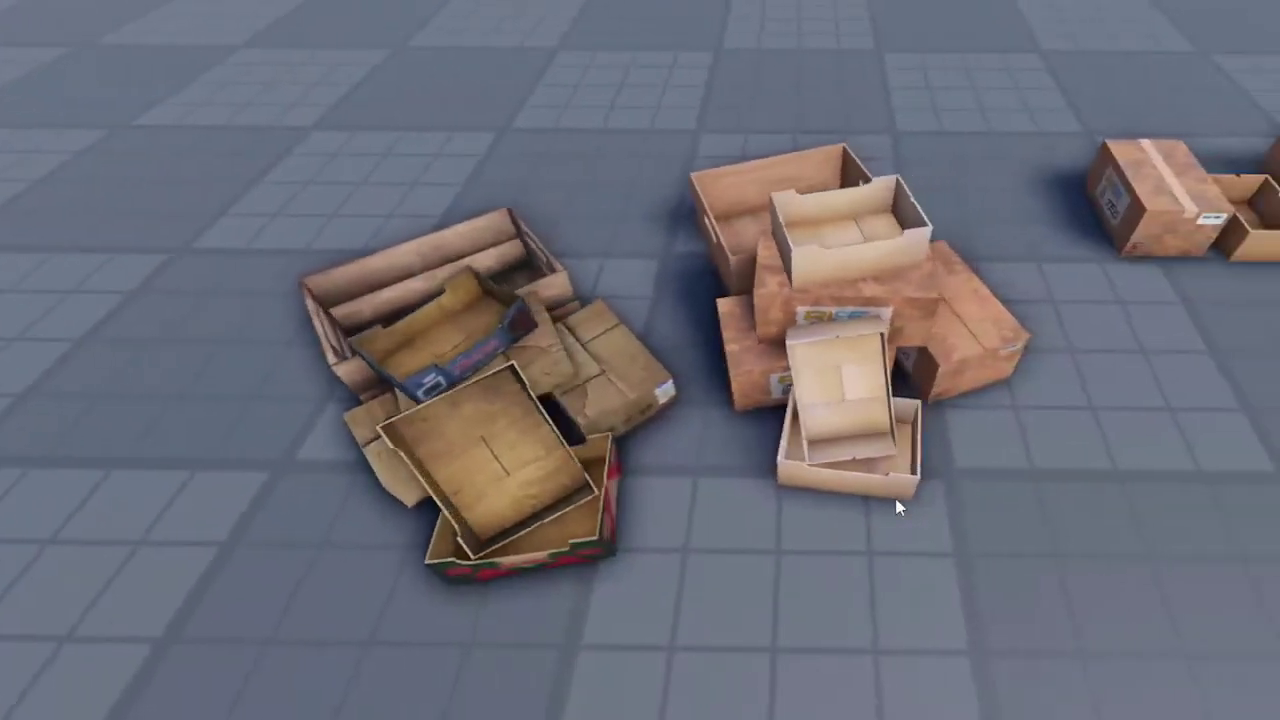
pyautogui.press('w')
pyautogui.moveTo(937, 423); pyautogui.dragTo(937, 413, button='right')
pyautogui.press('s')
pyautogui.press('a')
pyautogui.scroll(-2, 937, 414)
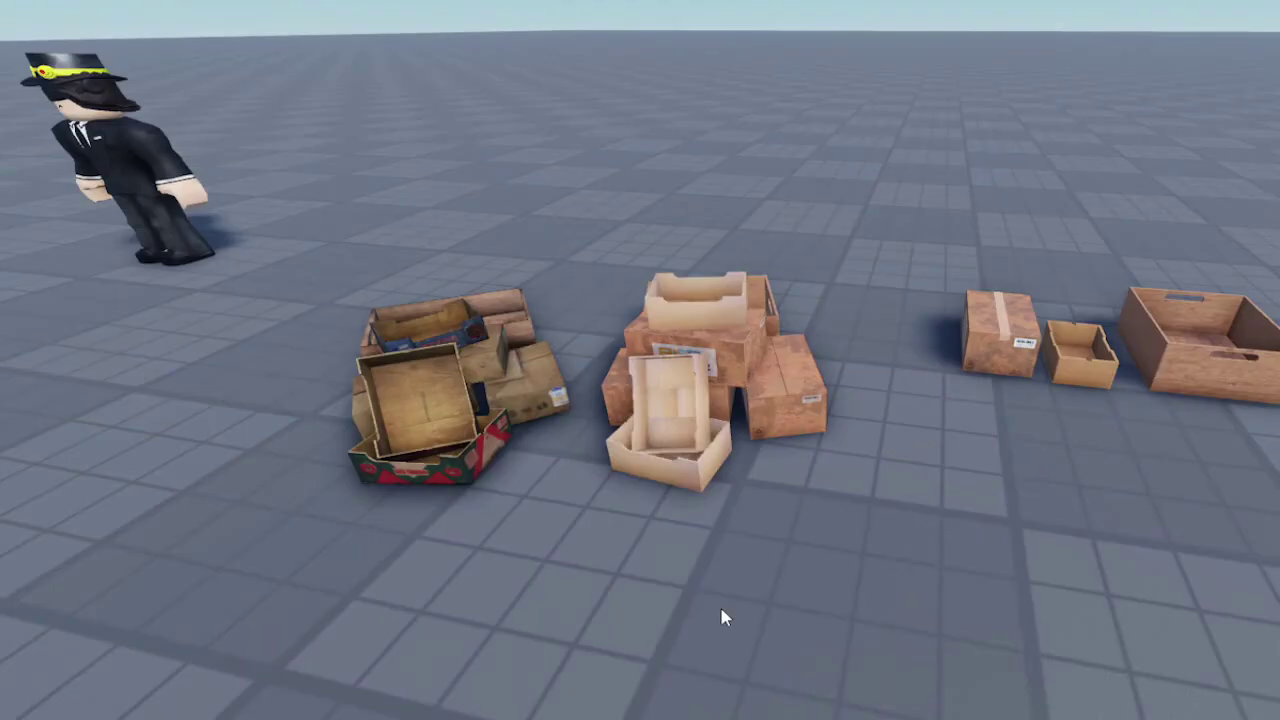